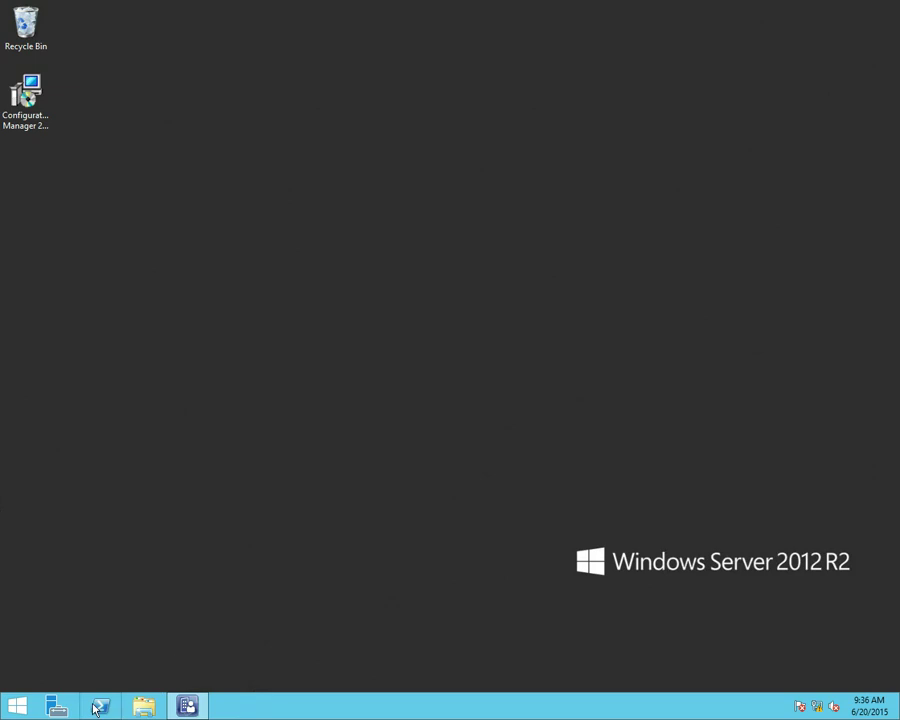
Open Server Manager, view the WDS role page, and start the Add Roles and Features wizard
{"action": "left_click", "coordinate": [57, 706]}
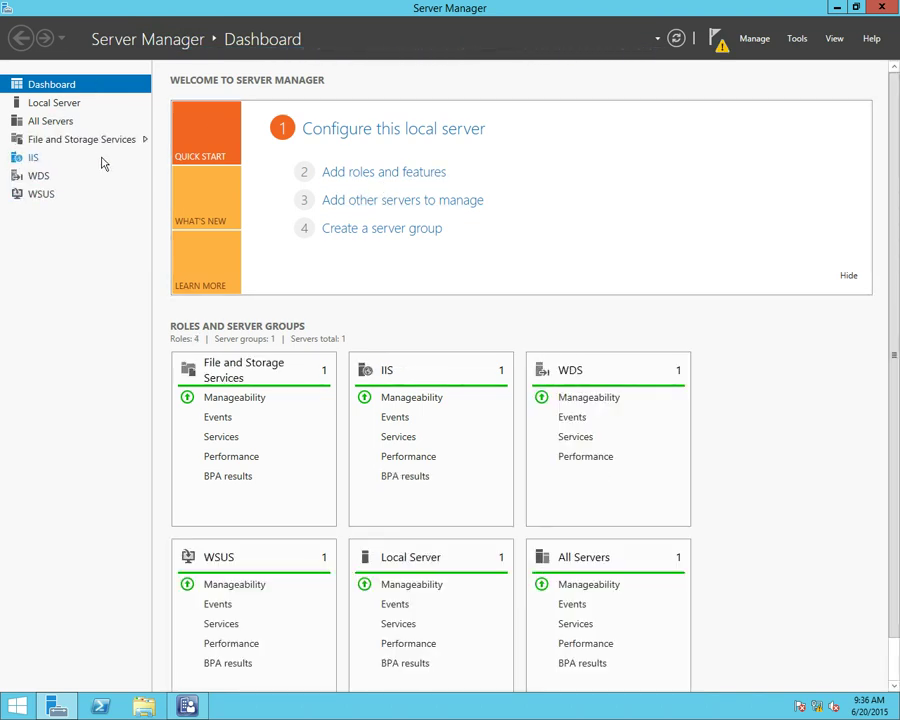
{"action": "left_click", "coordinate": [55, 176]}
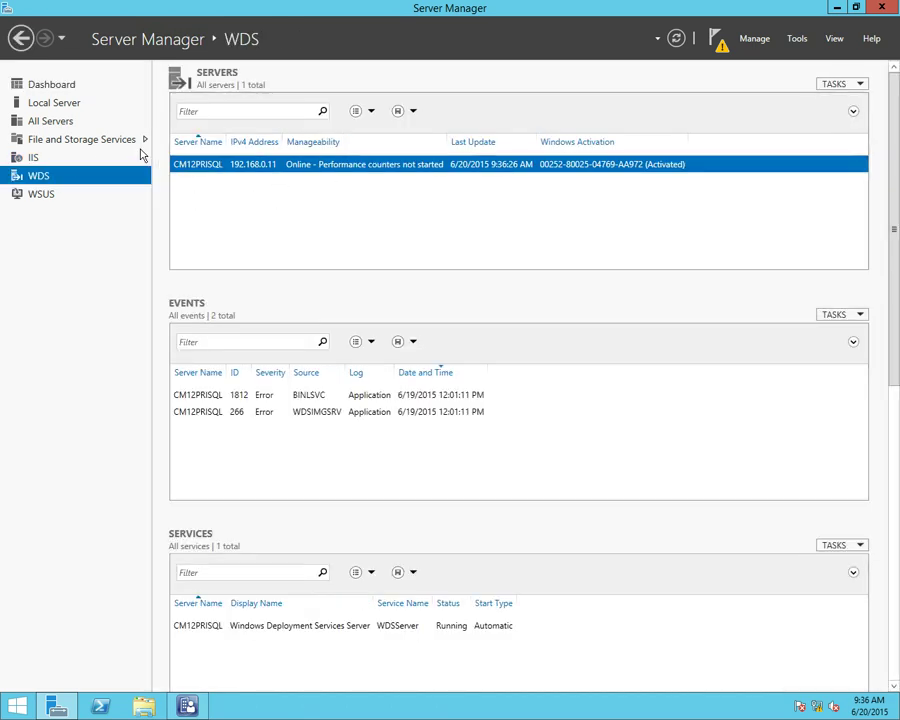
{"action": "left_click", "coordinate": [755, 40]}
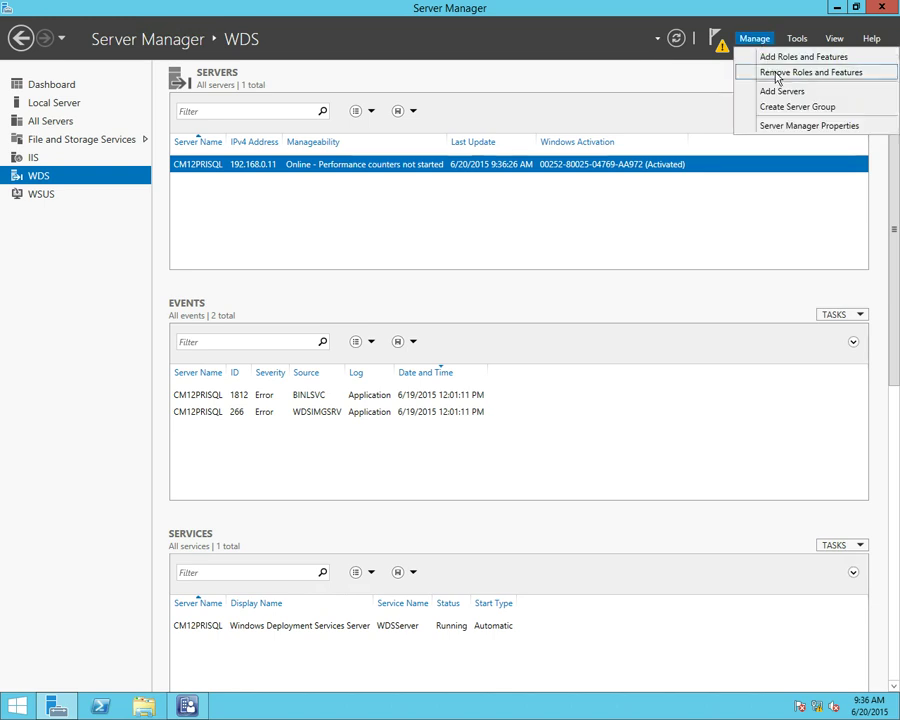
{"action": "left_click", "coordinate": [772, 58]}
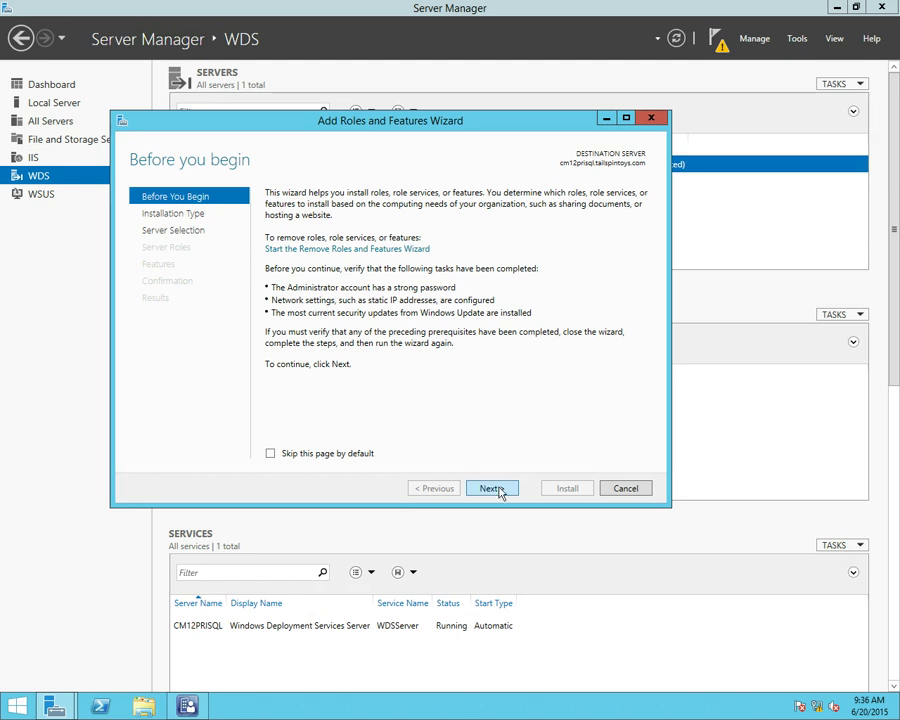
Advance the wizard to server role selection for the cm12prisql server and look through the roles down to Windows Deployment Services
{"action": "left_click", "coordinate": [491, 488]}
{"action": "left_click", "coordinate": [492, 488]}
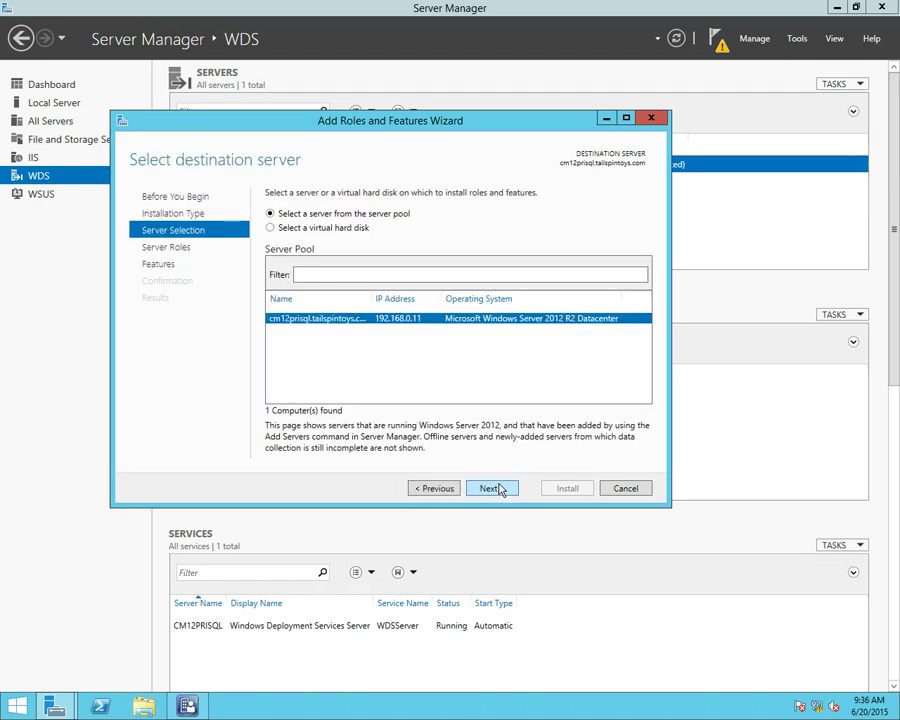
{"action": "left_click", "coordinate": [491, 488]}
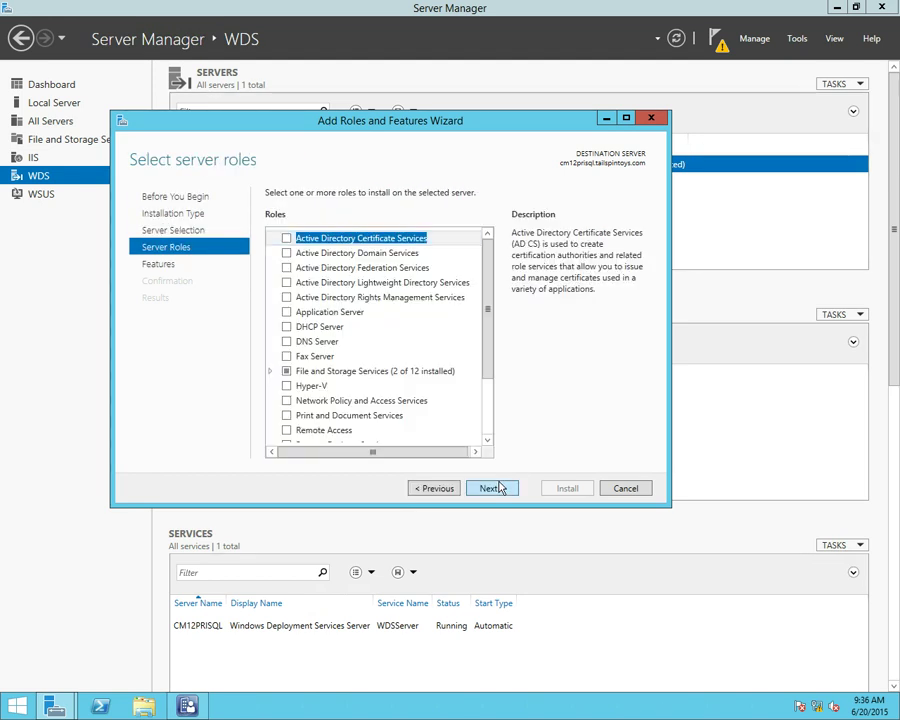
{"action": "left_click", "coordinate": [495, 487]}
{"action": "left_click", "coordinate": [436, 488]}
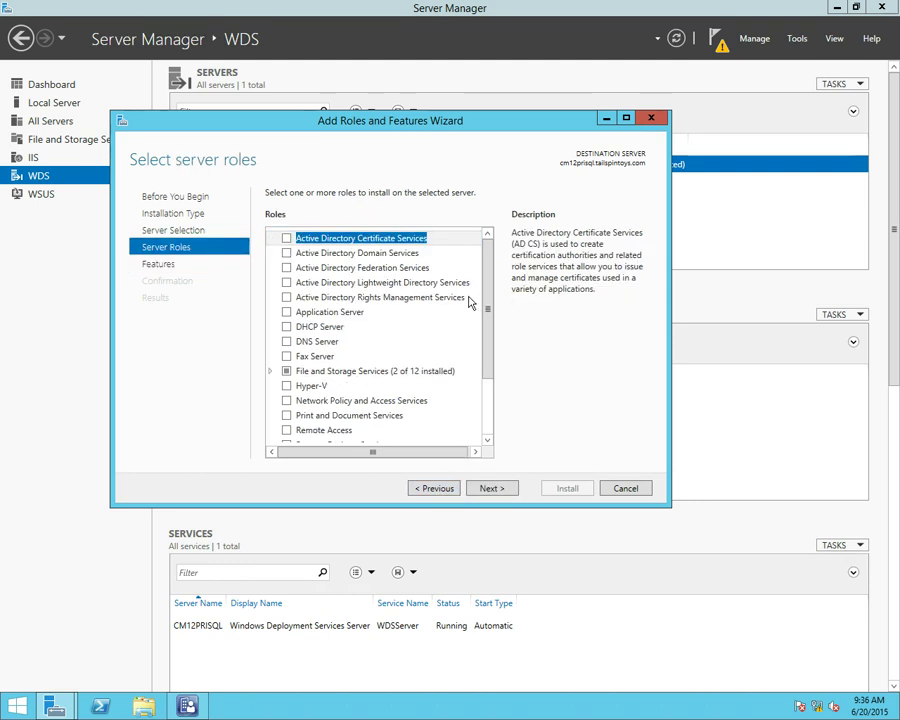
{"action": "left_click_drag", "start_coordinate": [484, 287], "coordinate": [490, 373]}
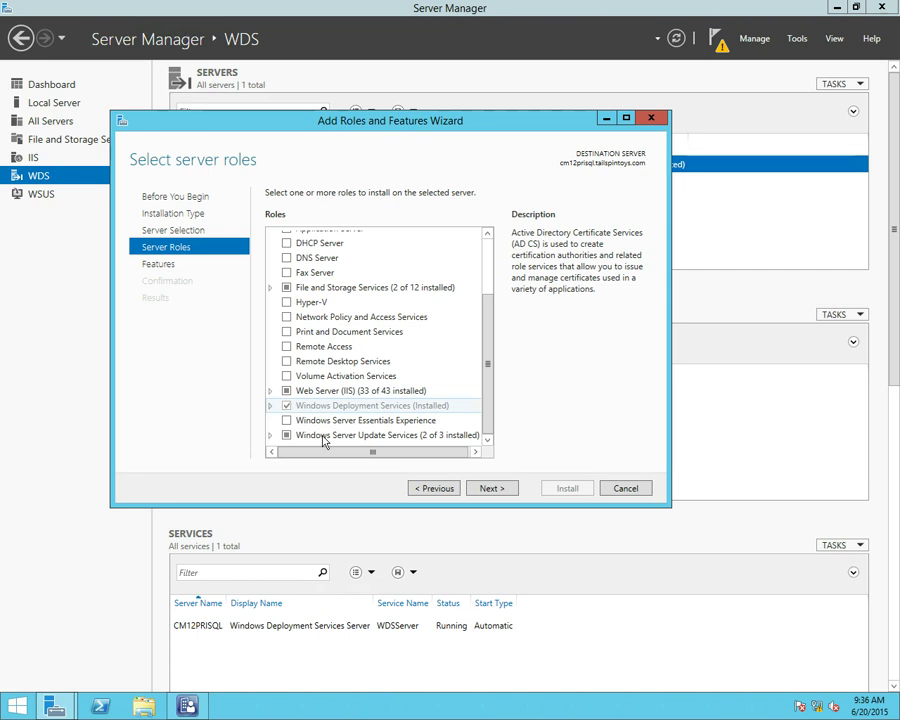
Look through the wizard's list of installable features, then return to the server roles
{"action": "left_click", "coordinate": [481, 491]}
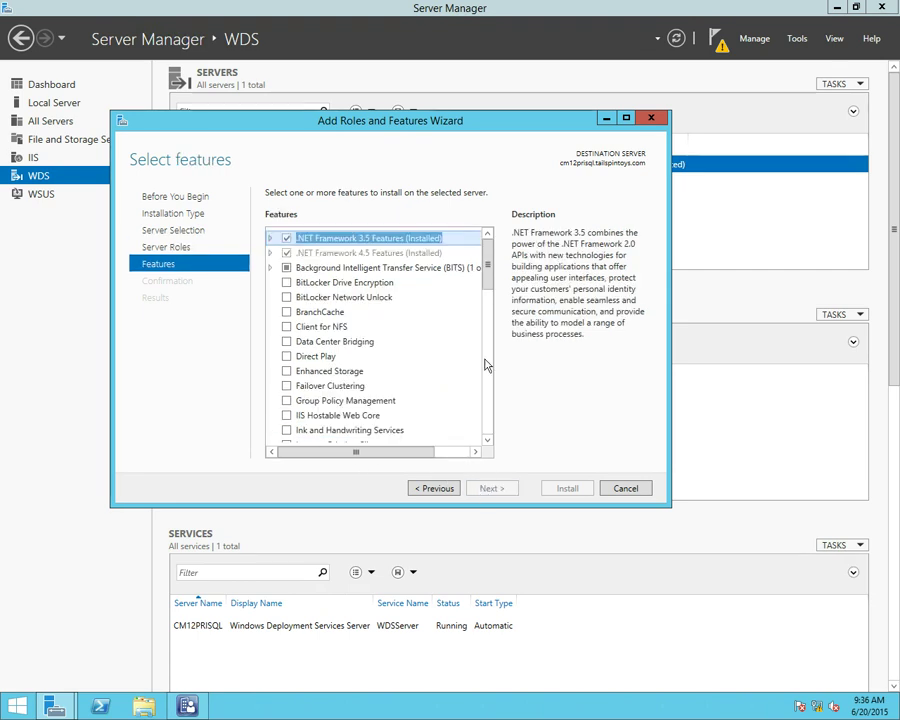
{"action": "left_click_drag", "start_coordinate": [487, 297], "coordinate": [478, 432]}
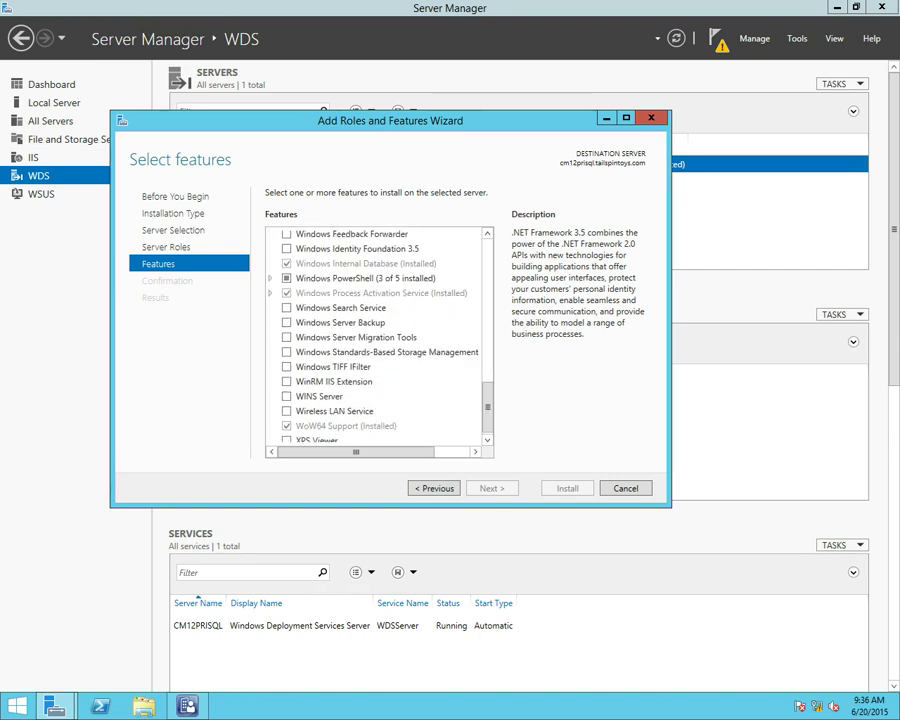
{"action": "left_click", "coordinate": [433, 488]}
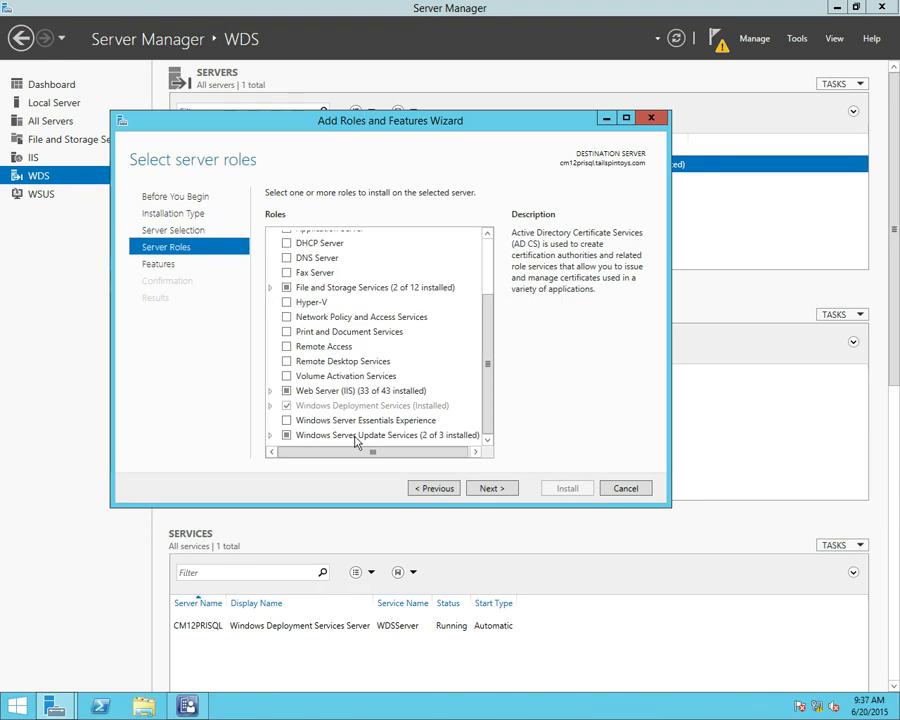
Expand Windows Deployment Services to inspect its role services, then cancel the wizard and minimize Server Manager
{"action": "left_click", "coordinate": [270, 406]}
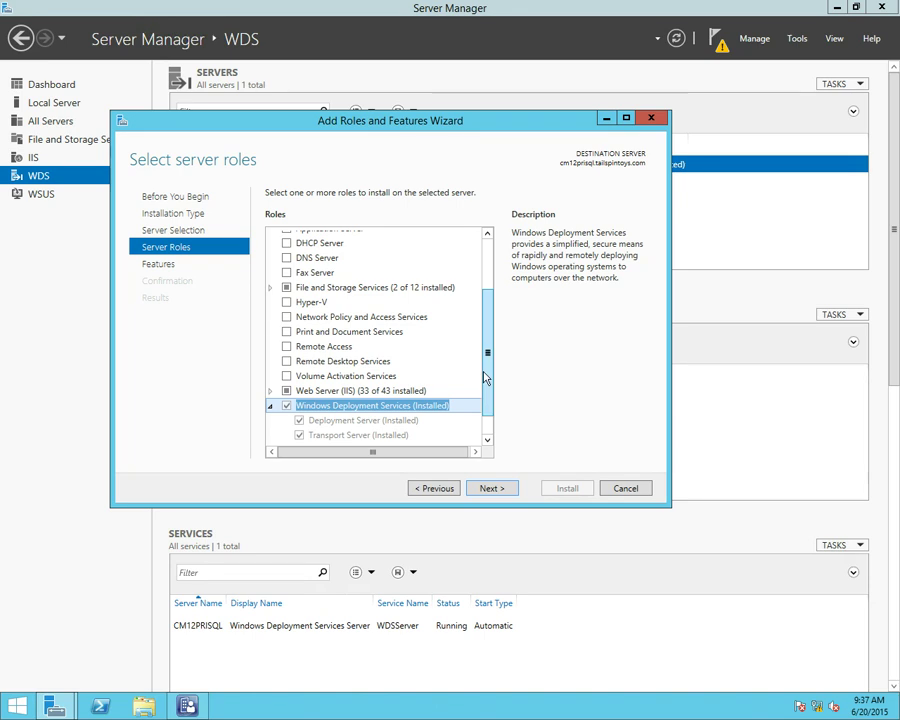
{"action": "scroll", "coordinate": [484, 390], "scroll_direction": "down", "scroll_amount": 1}
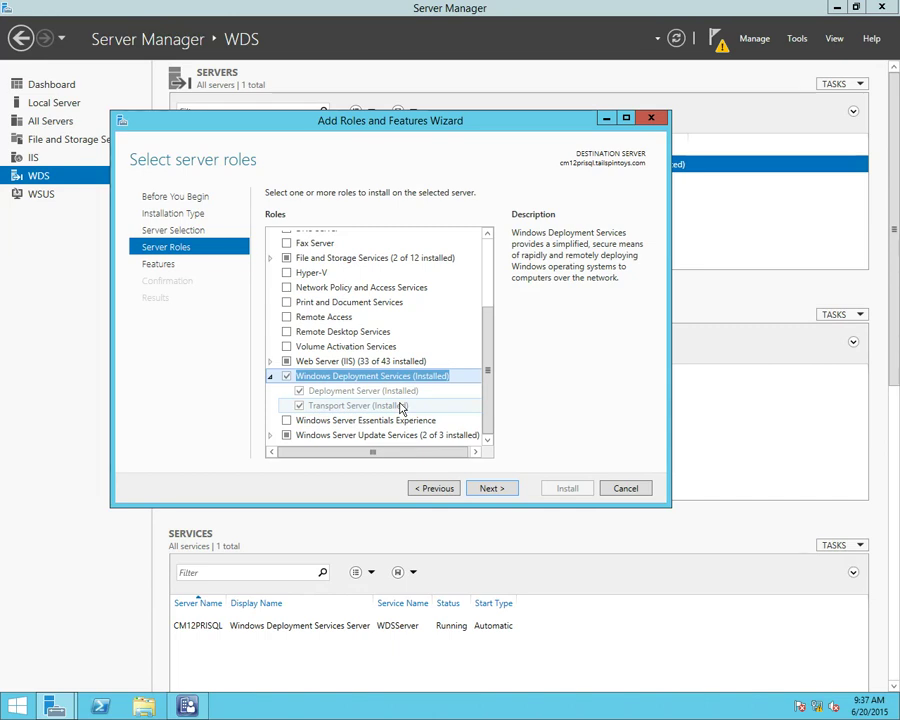
{"action": "left_click", "coordinate": [625, 489]}
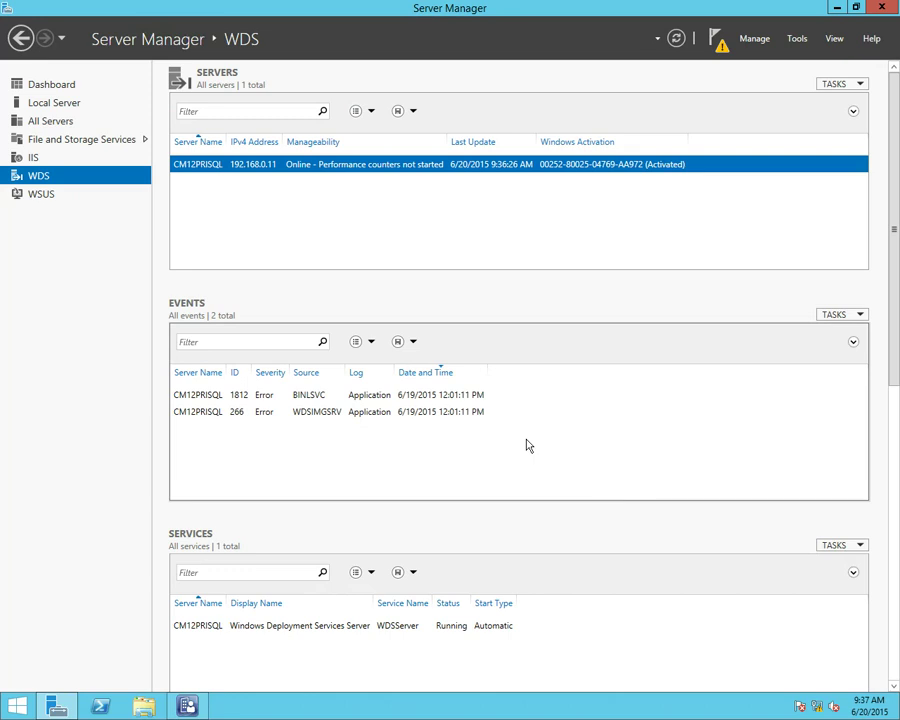
{"action": "left_click", "coordinate": [834, 7]}
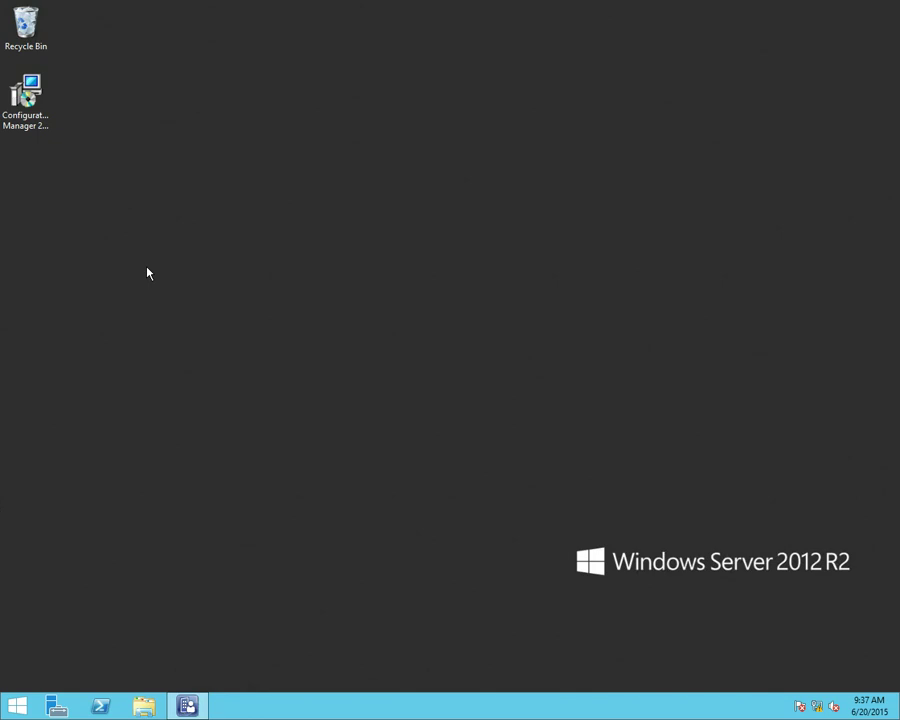
Switch to Configuration Manager and open the properties of the on-premises distribution point CM12PRISQL.TAILSPINTOYS.COM
{"action": "left_click", "coordinate": [185, 705]}
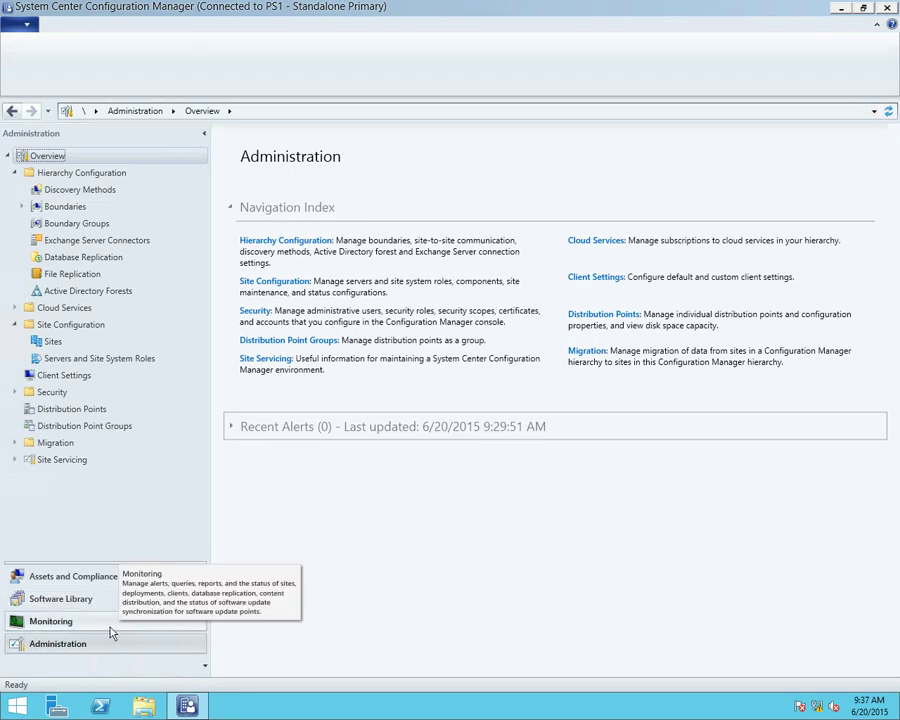
{"action": "left_click", "coordinate": [78, 411]}
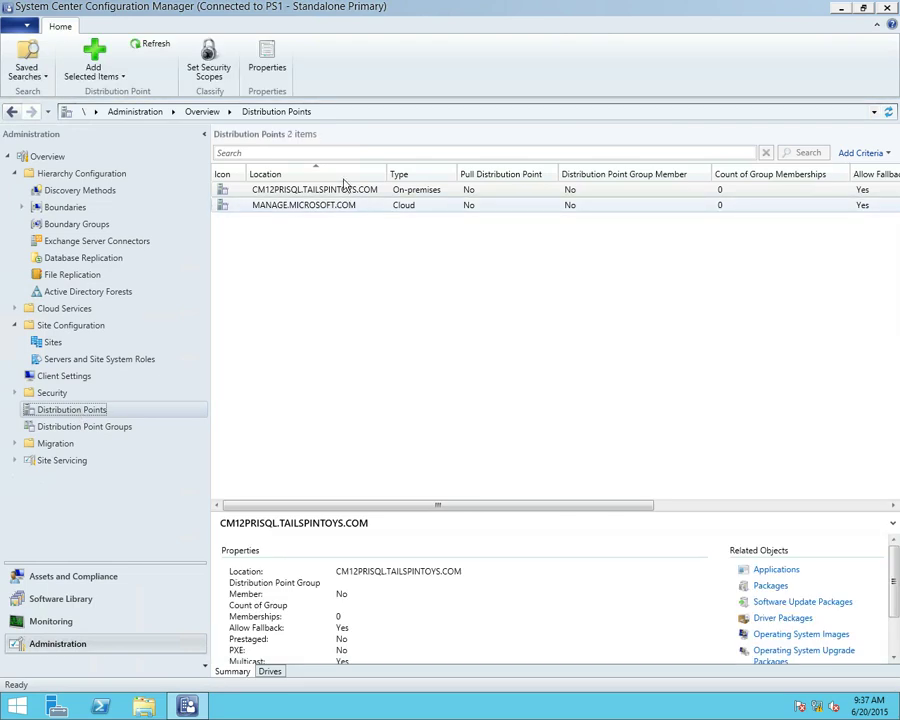
{"action": "left_click", "coordinate": [340, 193]}
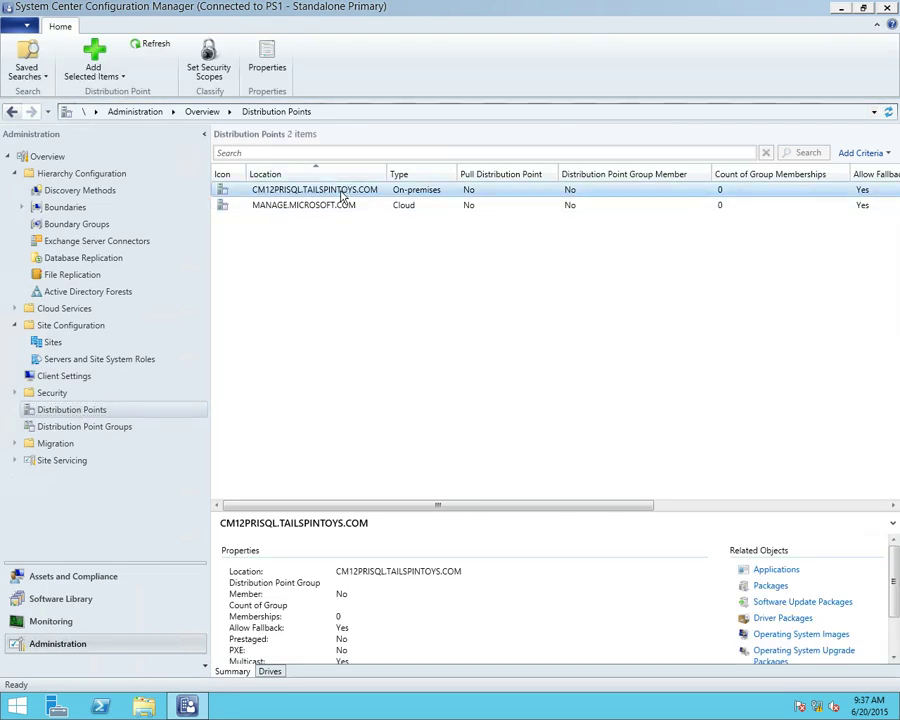
{"action": "right_click", "coordinate": [343, 193]}
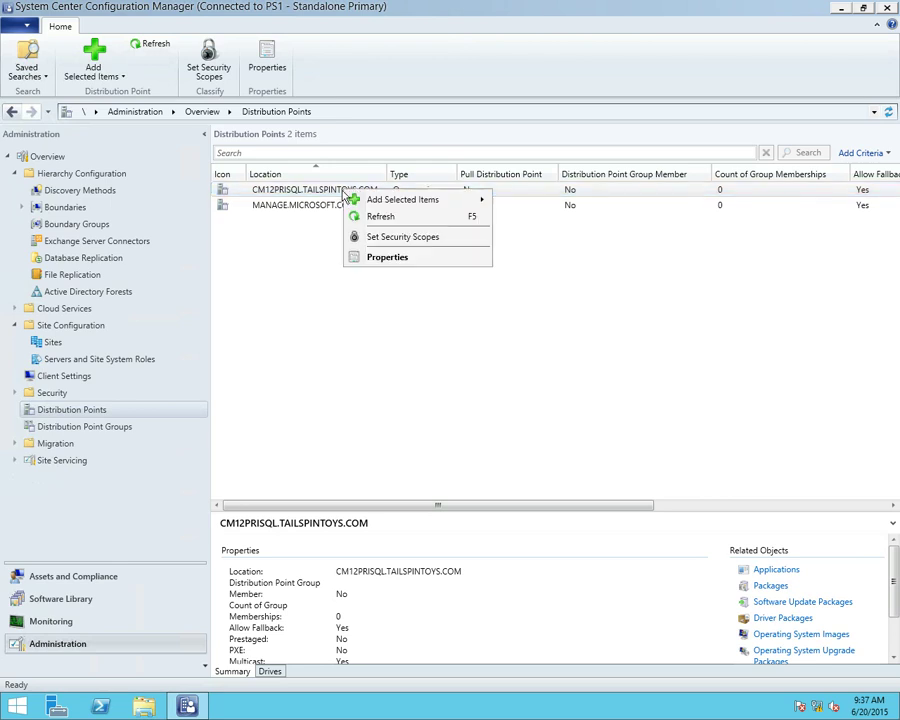
{"action": "left_click", "coordinate": [391, 255]}
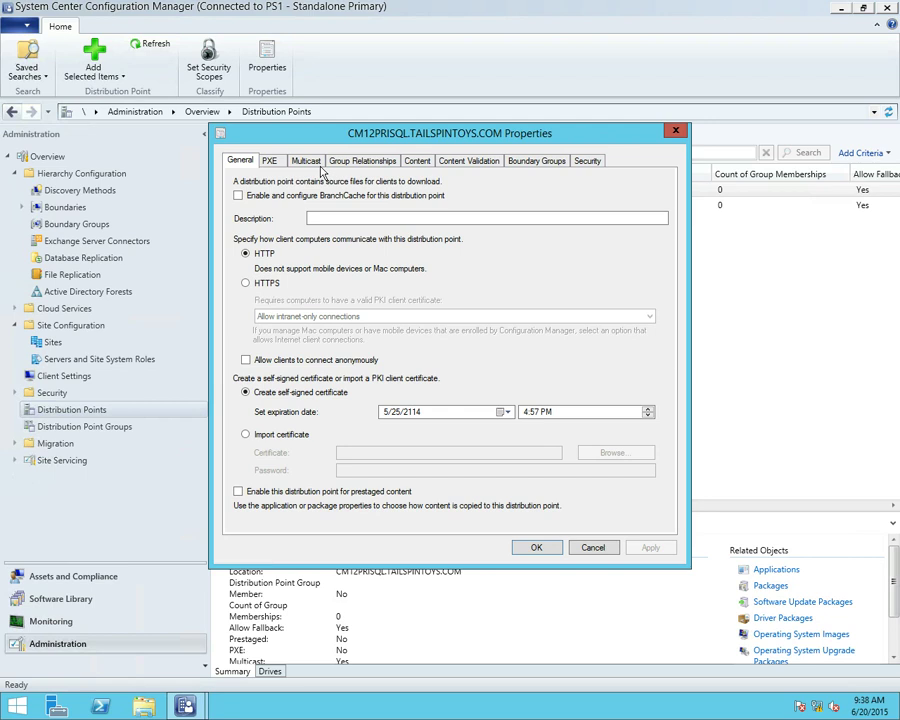
Review the distribution point's multicast settings, try turning off scheduled multicast, and discard the change
{"action": "left_click", "coordinate": [310, 162]}
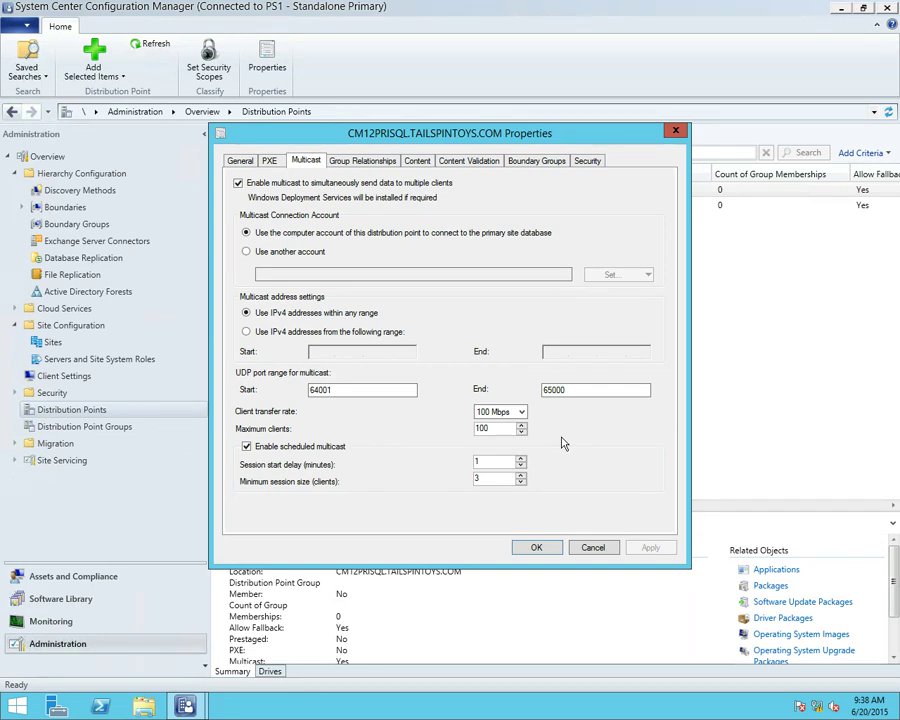
{"action": "left_click", "coordinate": [248, 448]}
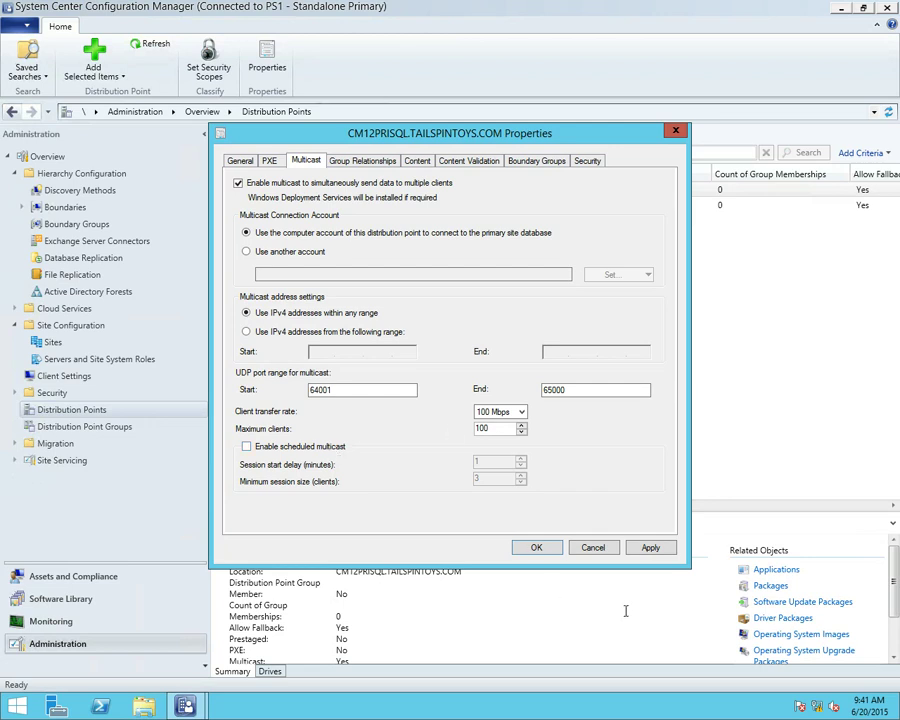
{"action": "left_click", "coordinate": [595, 550]}
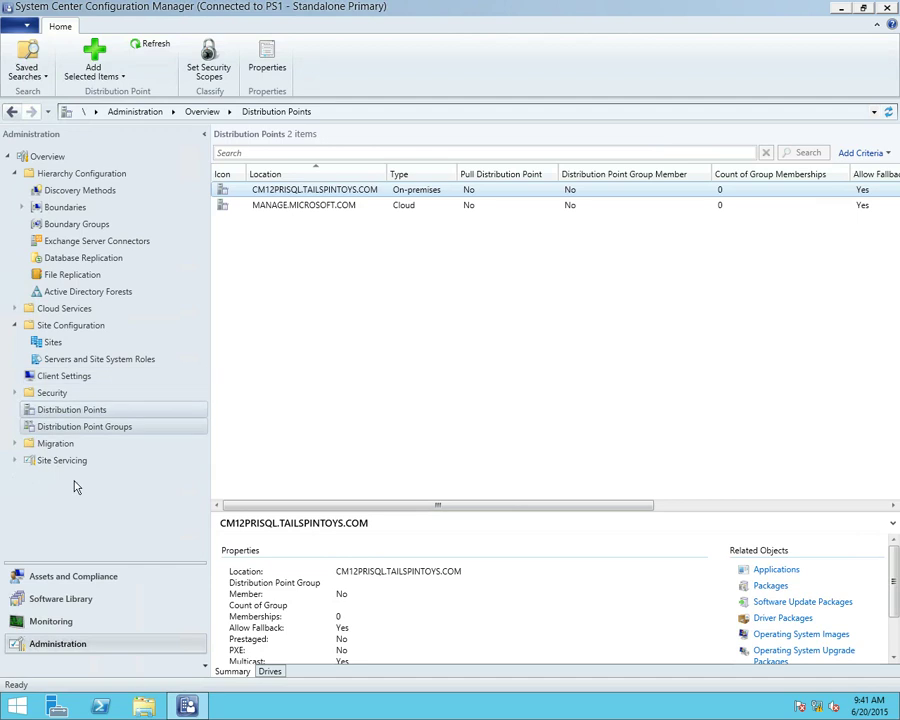
Inspect the distribution settings of the Windows 8.1 Enterprise operating system image for its multicast options, then close without changes
{"action": "left_click", "coordinate": [76, 602]}
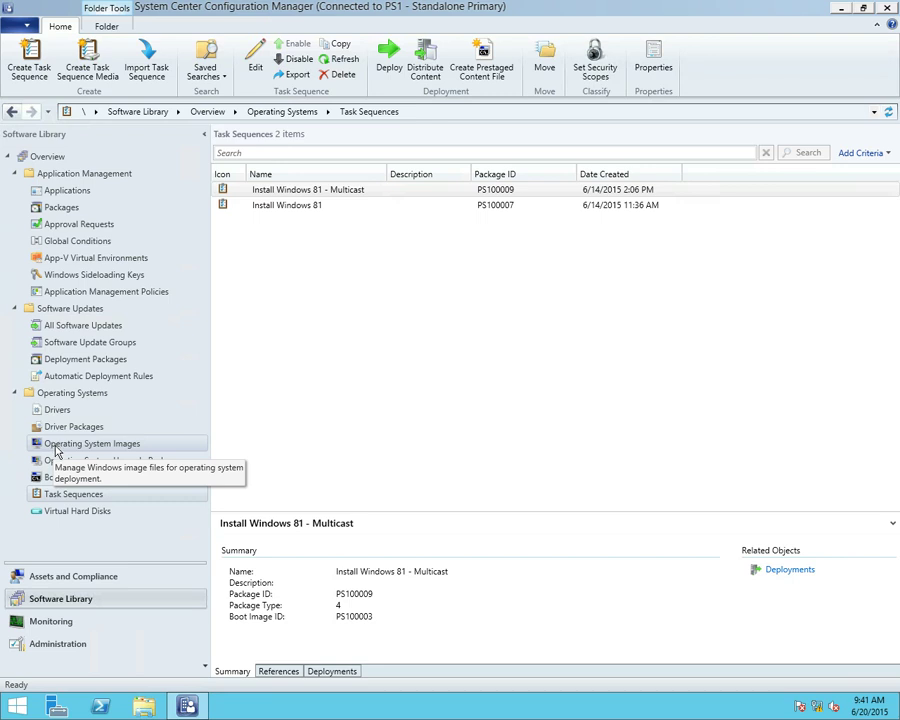
{"action": "left_click", "coordinate": [58, 445]}
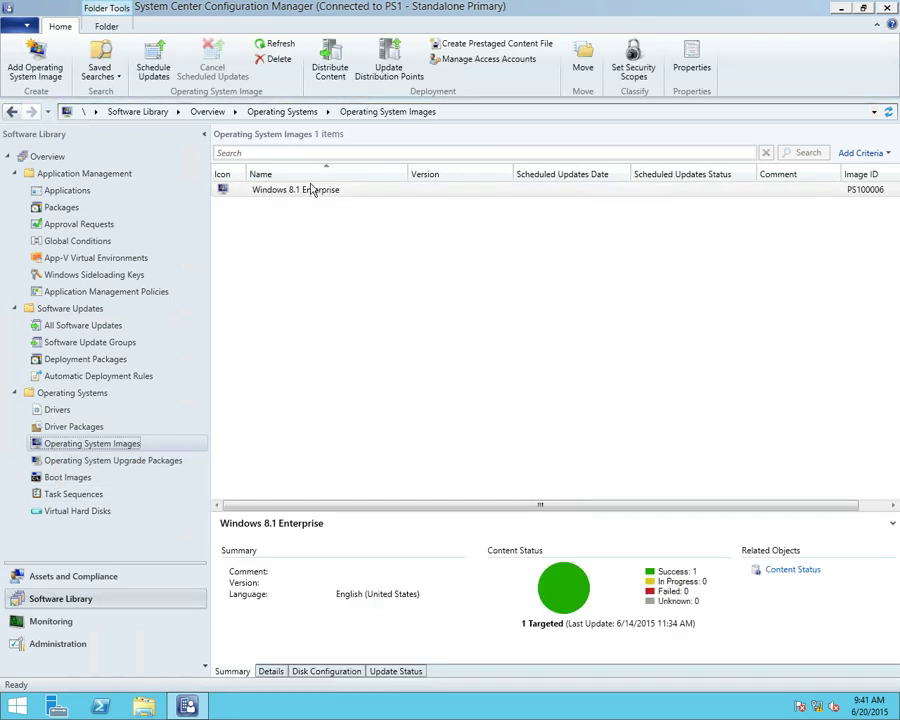
{"action": "left_click", "coordinate": [311, 190]}
{"action": "right_click", "coordinate": [308, 192]}
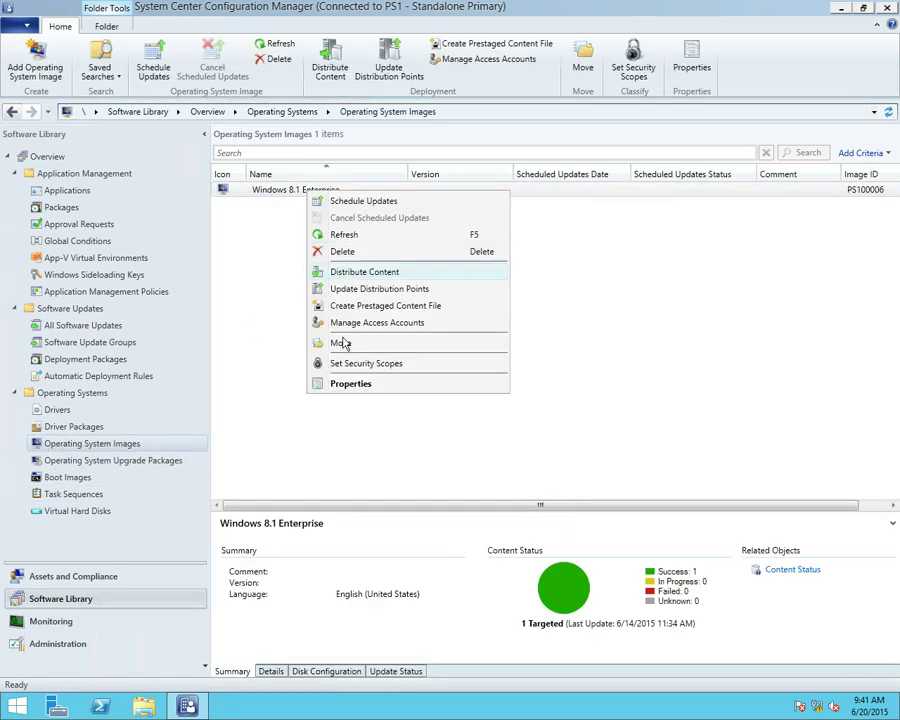
{"action": "left_click", "coordinate": [363, 384]}
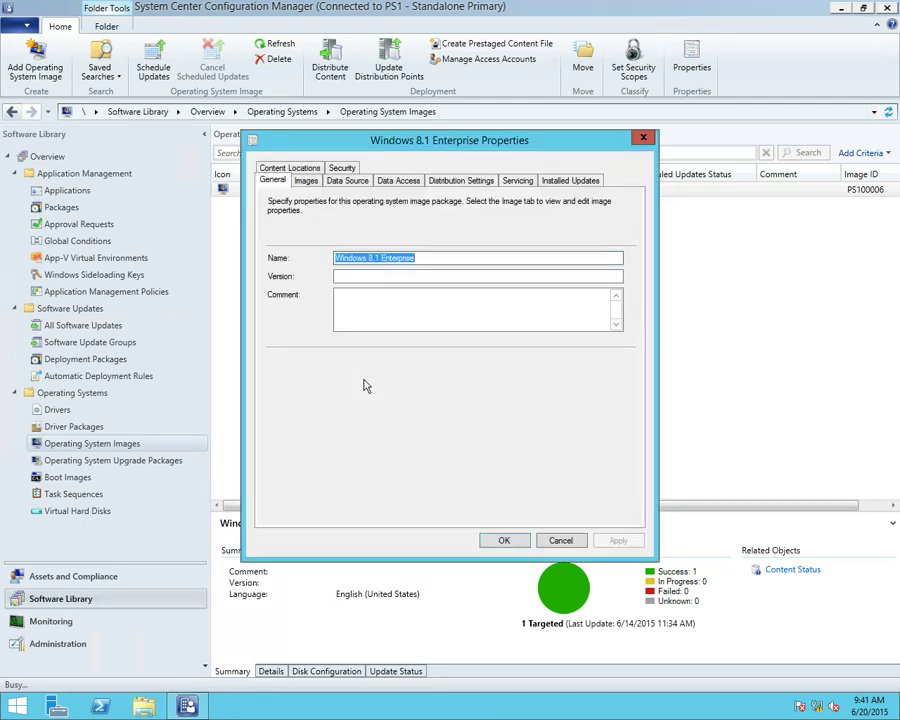
{"action": "left_click", "coordinate": [445, 184]}
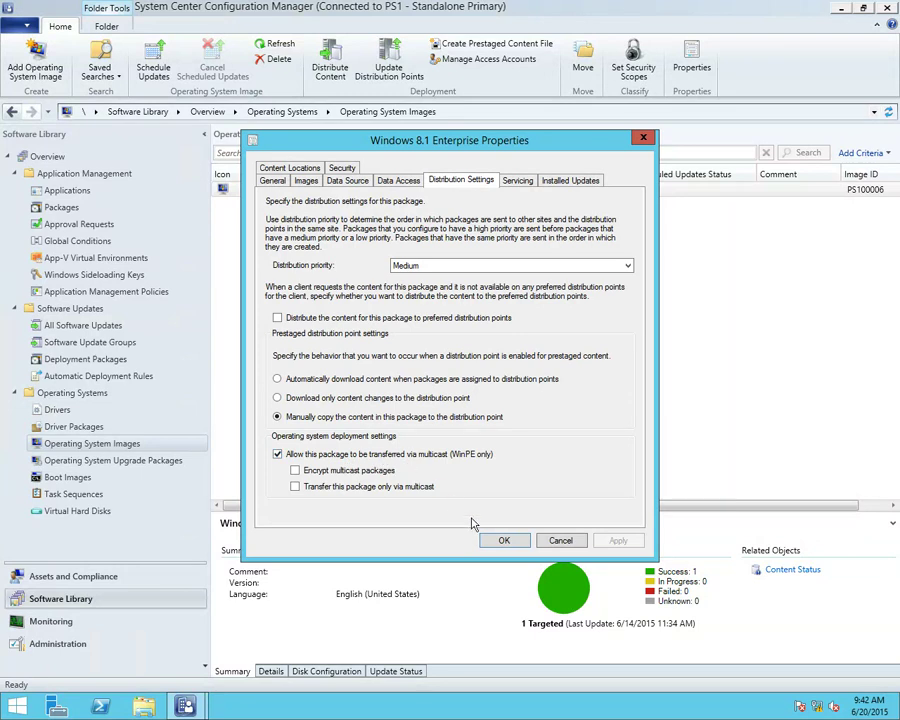
{"action": "left_click", "coordinate": [559, 539]}
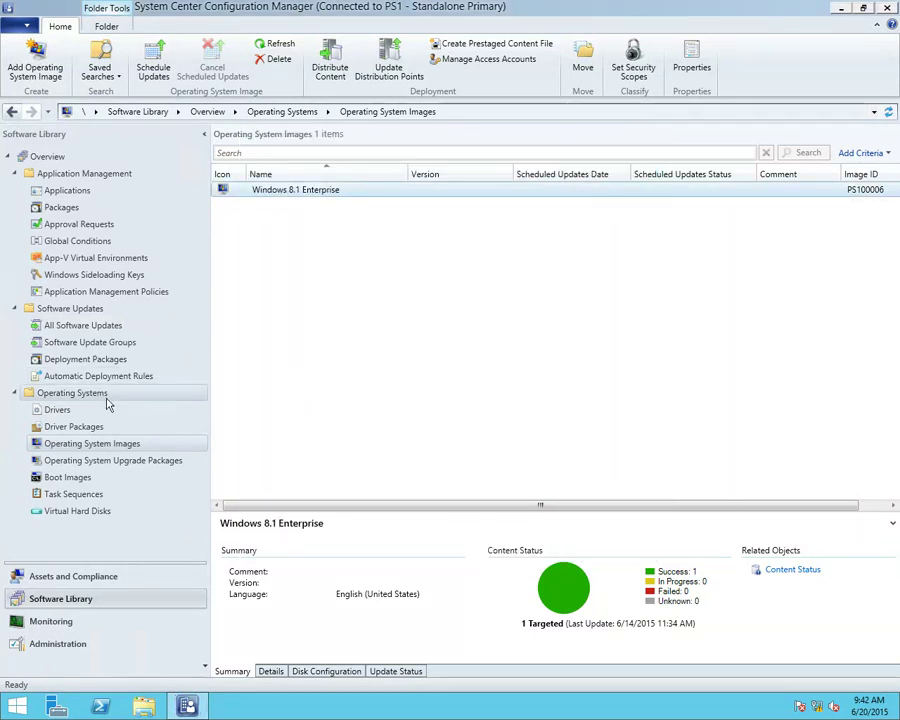
Inspect the distribution settings of the WTG Creator package for its multicast options, then close without changes
{"action": "left_click", "coordinate": [88, 427]}
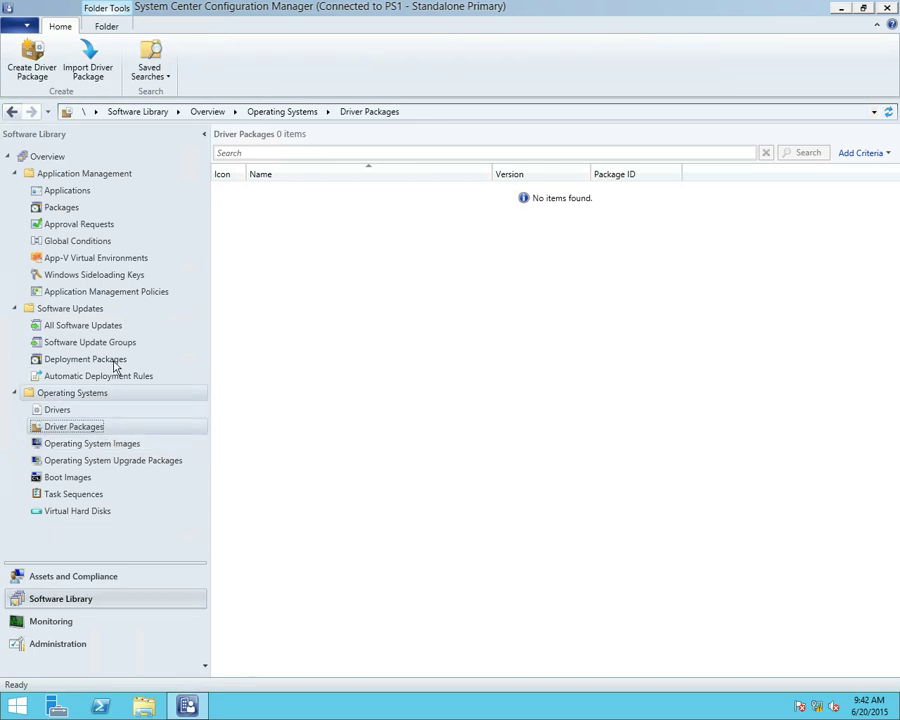
{"action": "left_click", "coordinate": [62, 192]}
{"action": "left_click", "coordinate": [60, 209]}
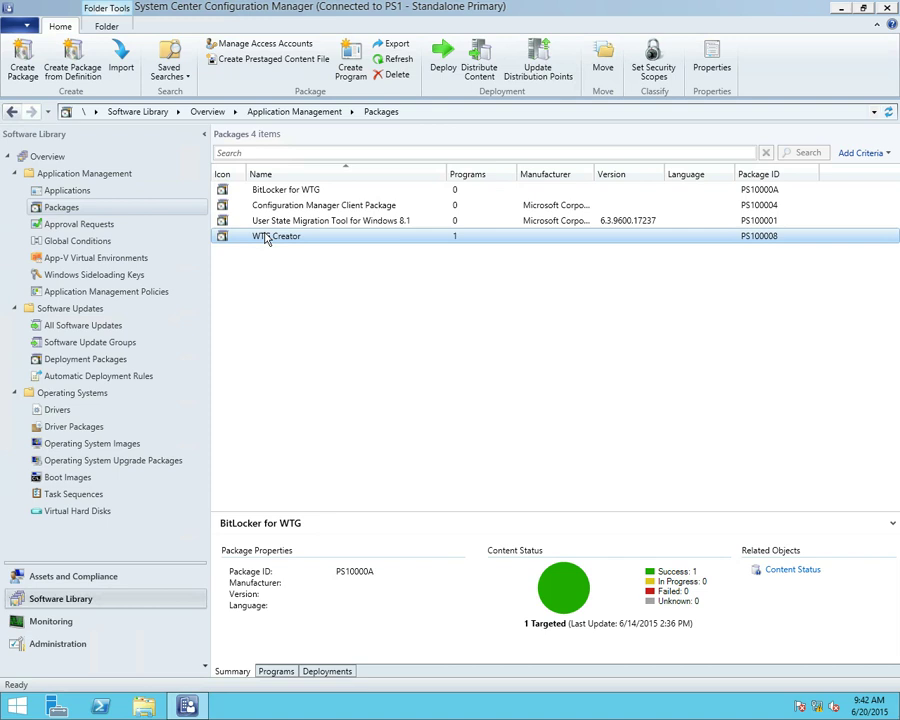
{"action": "right_click", "coordinate": [268, 237]}
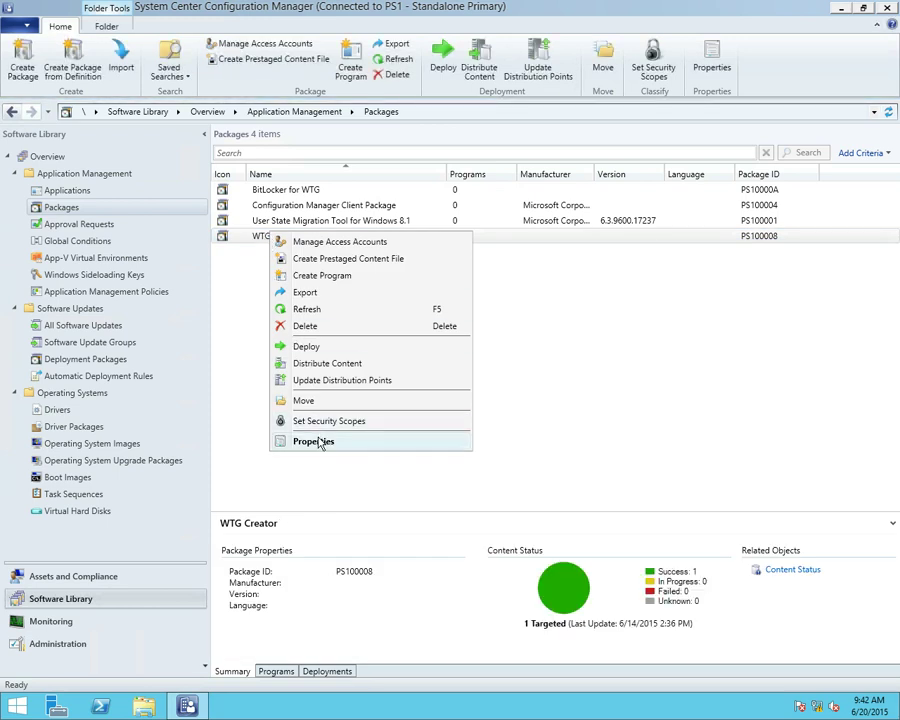
{"action": "left_click", "coordinate": [314, 440]}
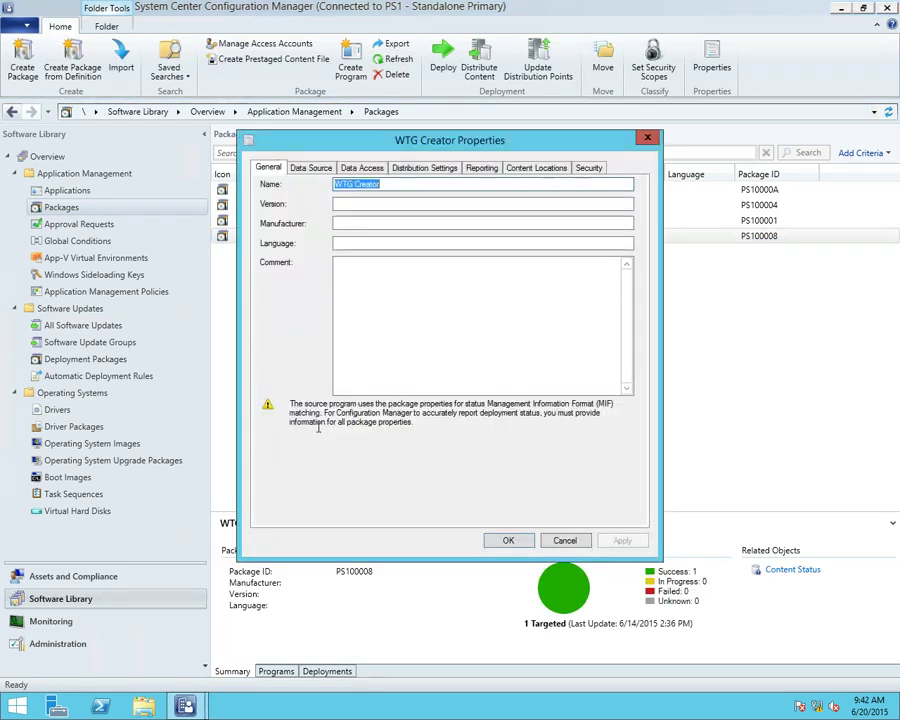
{"action": "left_click", "coordinate": [438, 171]}
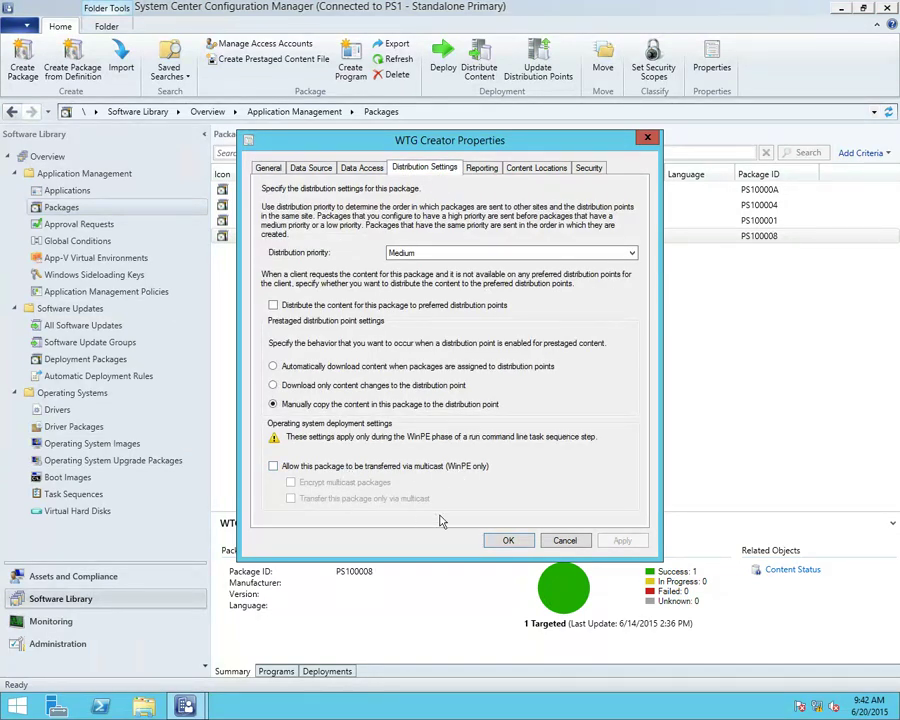
{"action": "left_click", "coordinate": [560, 540]}
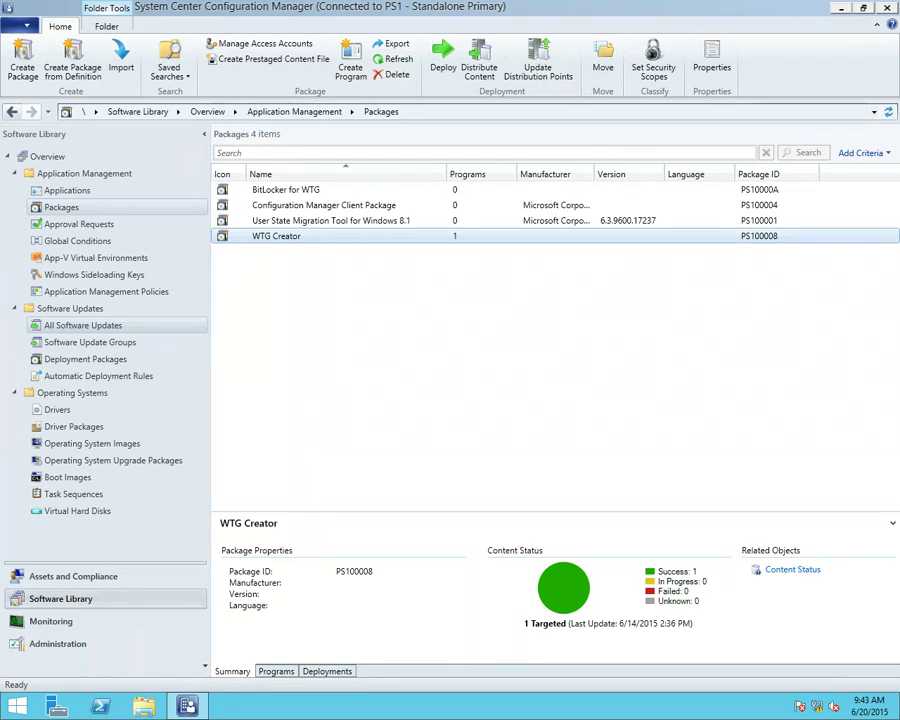
Return to the administration workspace and examine the boundaries assigned to the Lab Boundary Group
{"action": "left_click", "coordinate": [60, 645]}
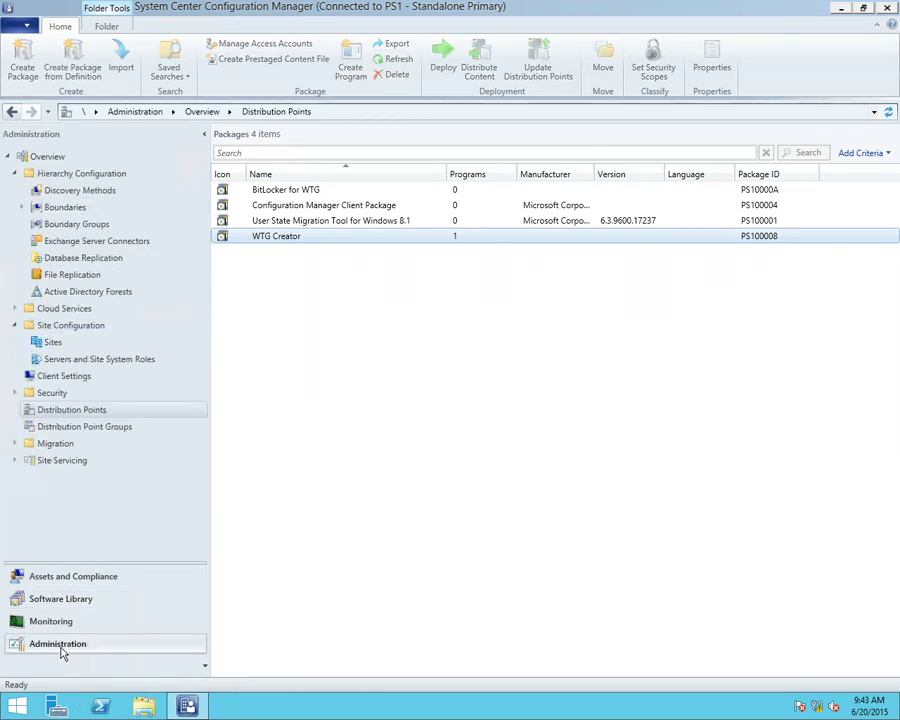
{"action": "left_click", "coordinate": [94, 226]}
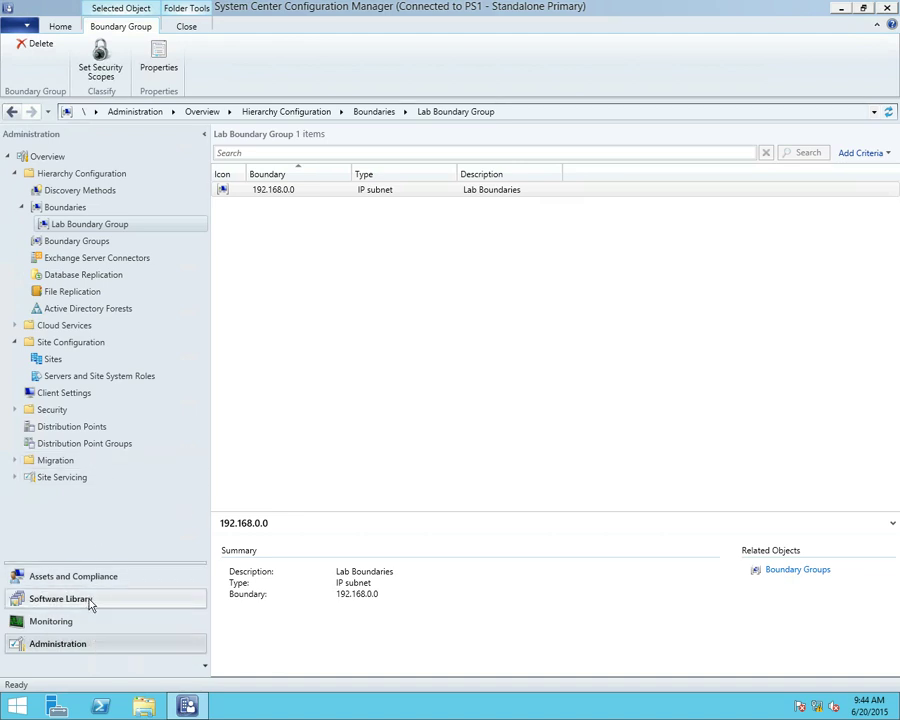
Disable scheduled multicast on the on-premises distribution point CM12PRISQL.TAILSPINTOYS.COM and save the change
{"action": "left_click", "coordinate": [96, 426]}
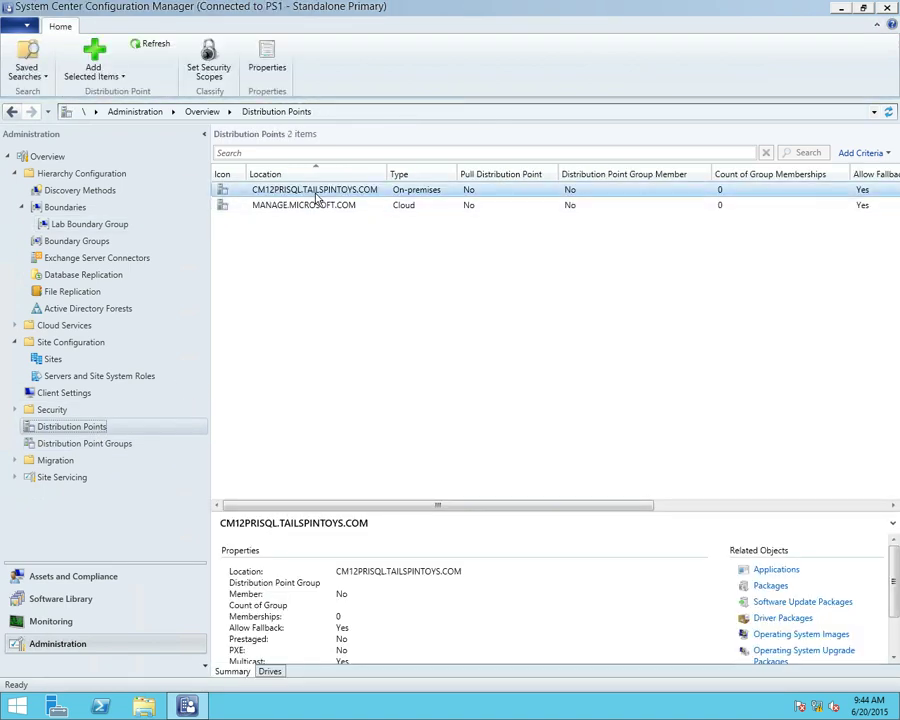
{"action": "right_click", "coordinate": [314, 191]}
{"action": "left_click", "coordinate": [357, 262]}
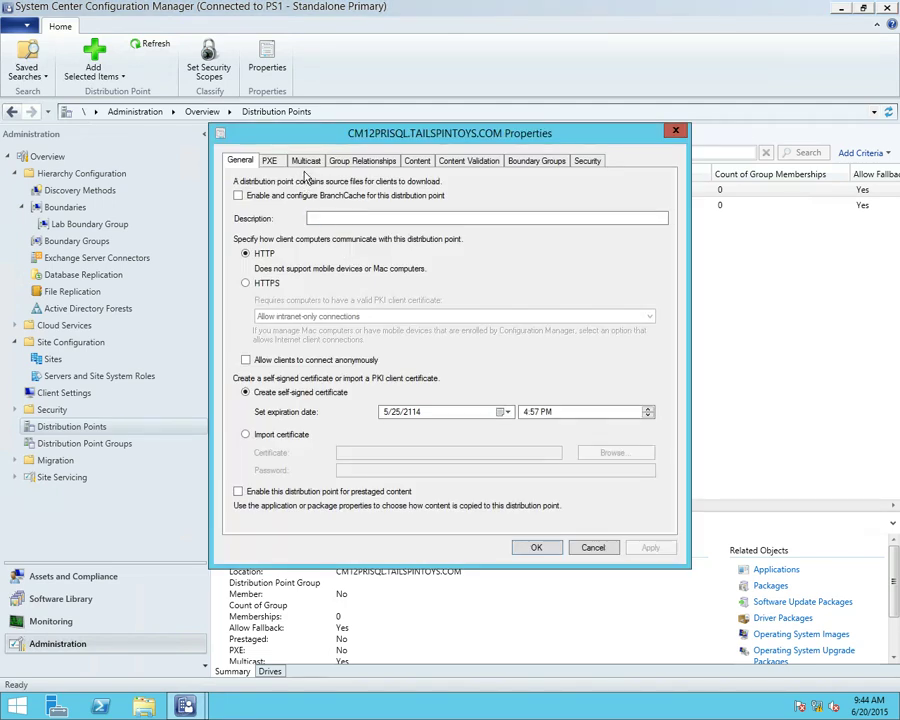
{"action": "left_click", "coordinate": [309, 163]}
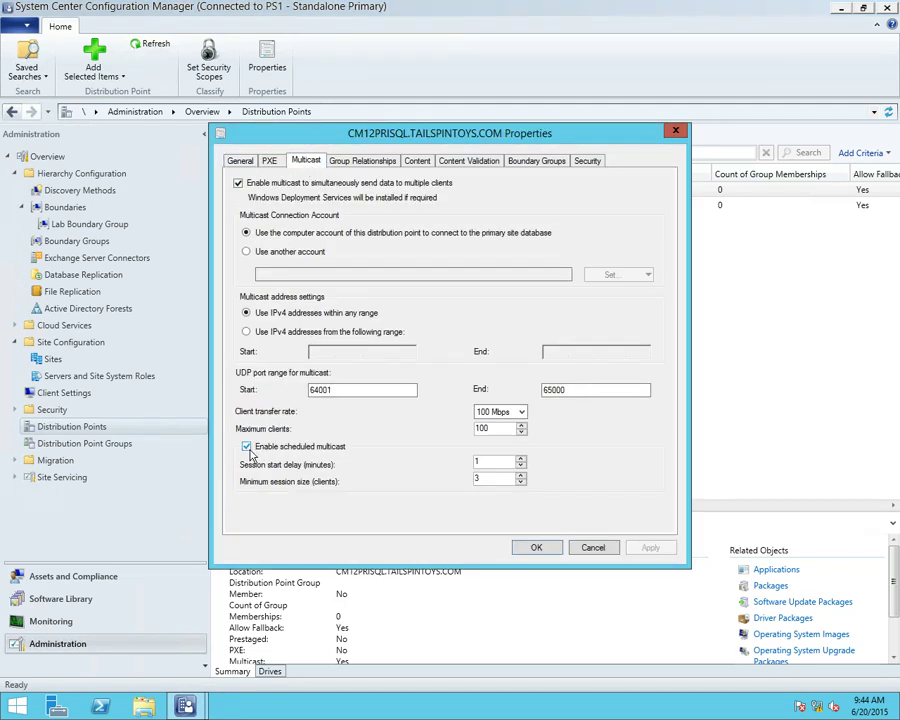
{"action": "left_click", "coordinate": [248, 448]}
{"action": "left_click", "coordinate": [650, 547]}
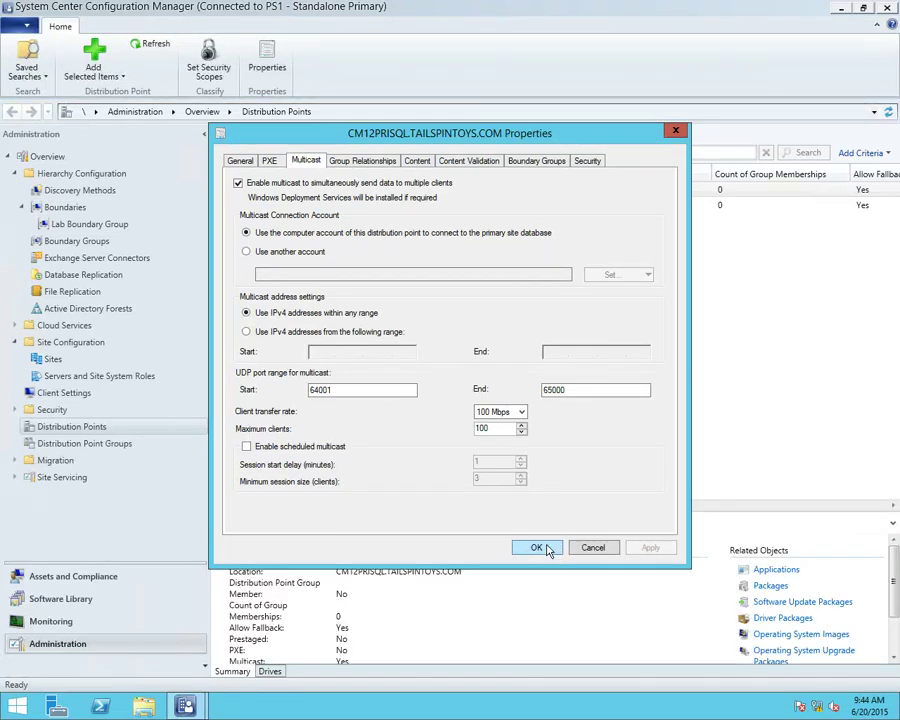
{"action": "left_click", "coordinate": [536, 547]}
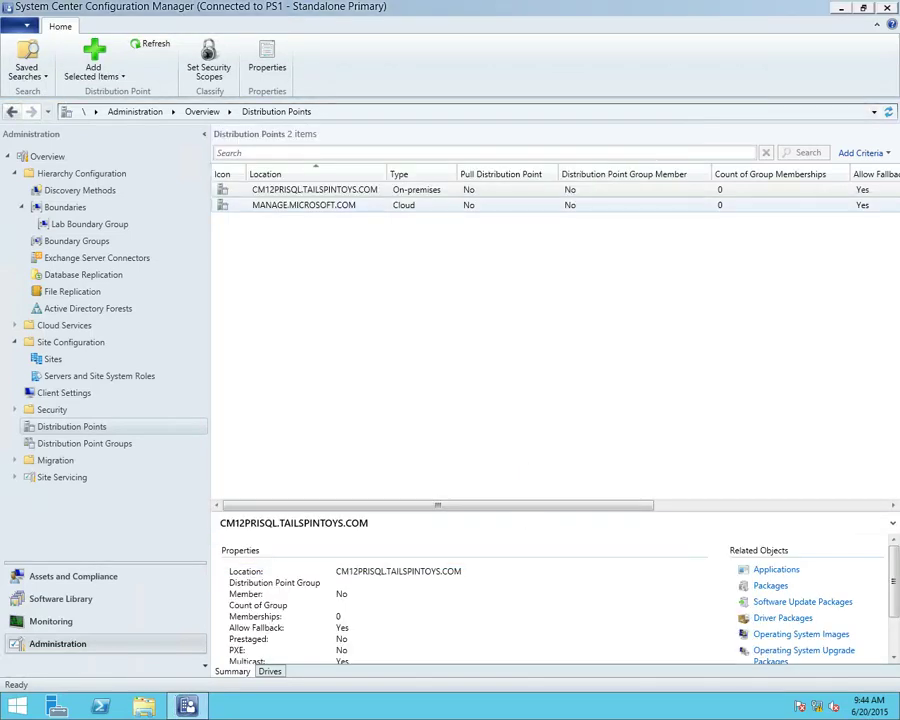
Switch to the Hyper-V connection for BareMetal - Multicast 1, start the virtual machine and boot it from the CD/DVD
{"action": "left_click_drag", "start_coordinate": [531, 20], "coordinate": [99, 20]}
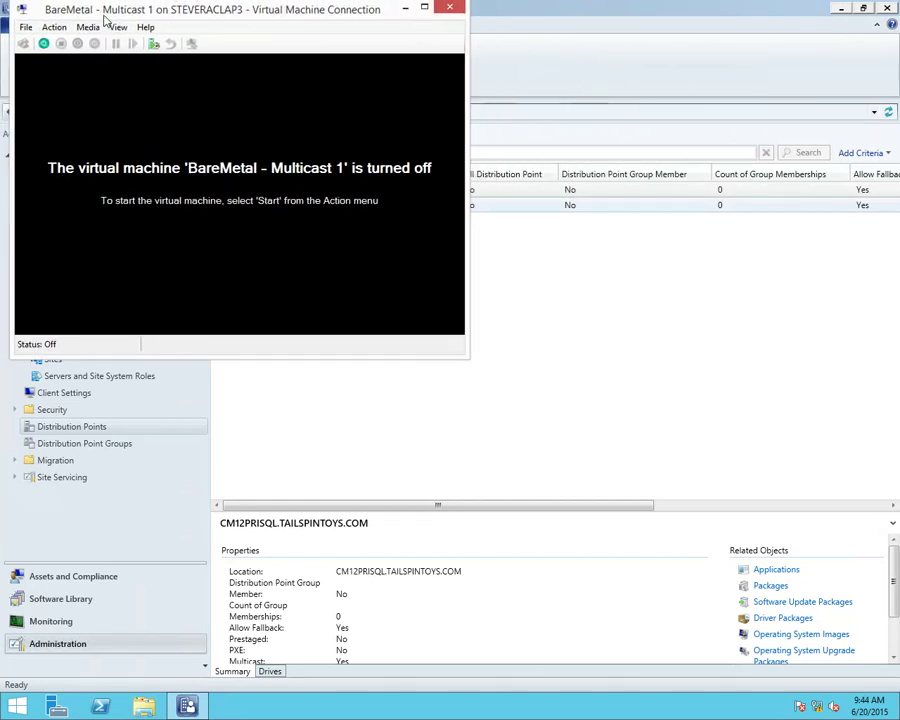
{"action": "left_click", "coordinate": [52, 29]}
{"action": "left_click", "coordinate": [70, 66]}
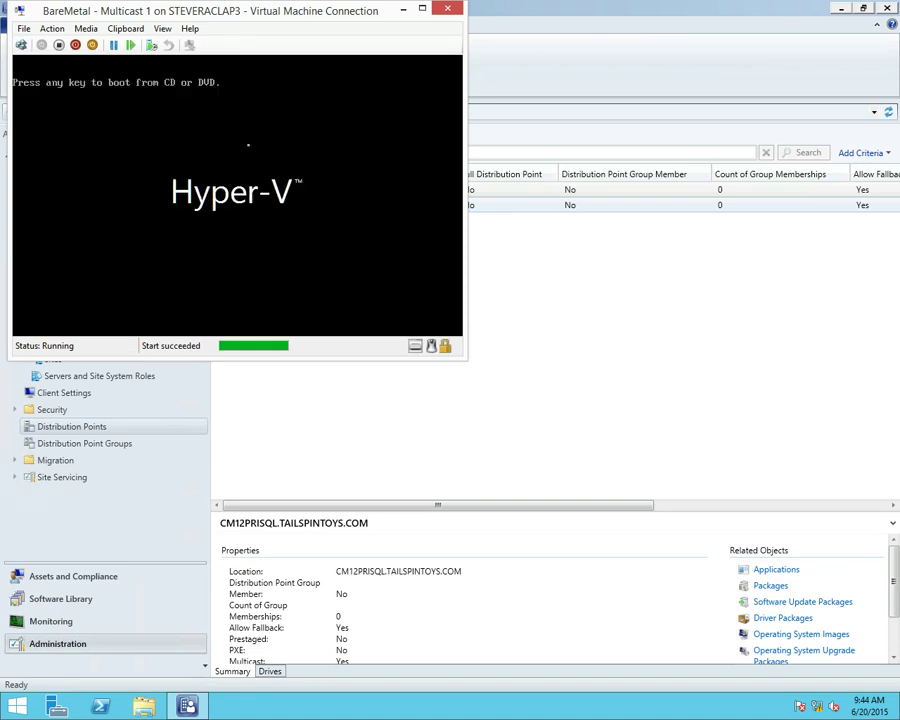
{"action": "key", "text": "Return"}
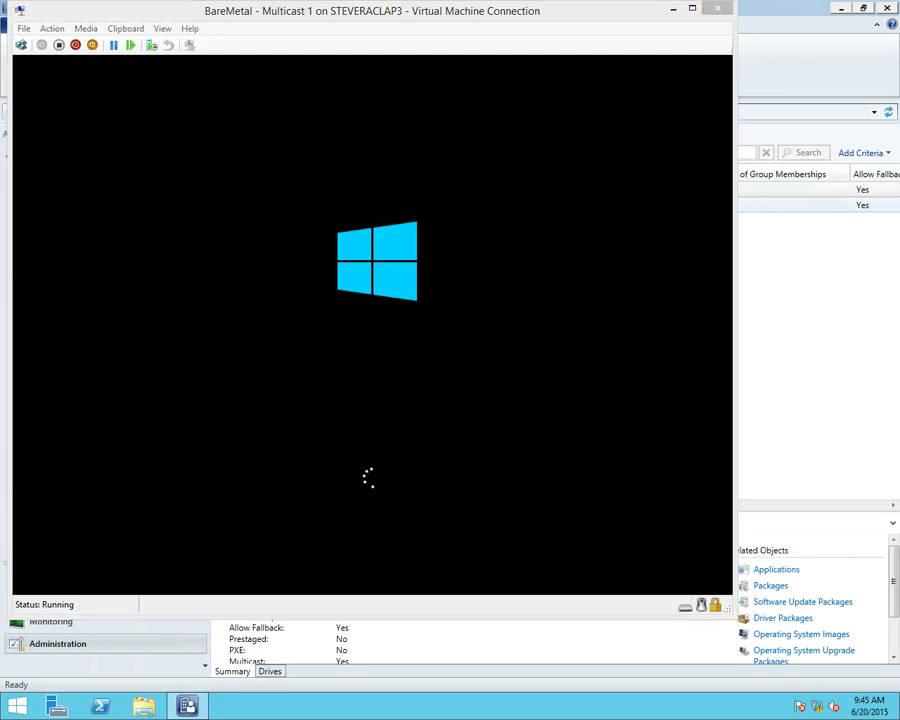
Start the BareMetal - Multicast 2 virtual machine, boot it from the CD/DVD and choose Windows Setup
{"action": "left_click_drag", "start_coordinate": [594, 78], "coordinate": [352, 64]}
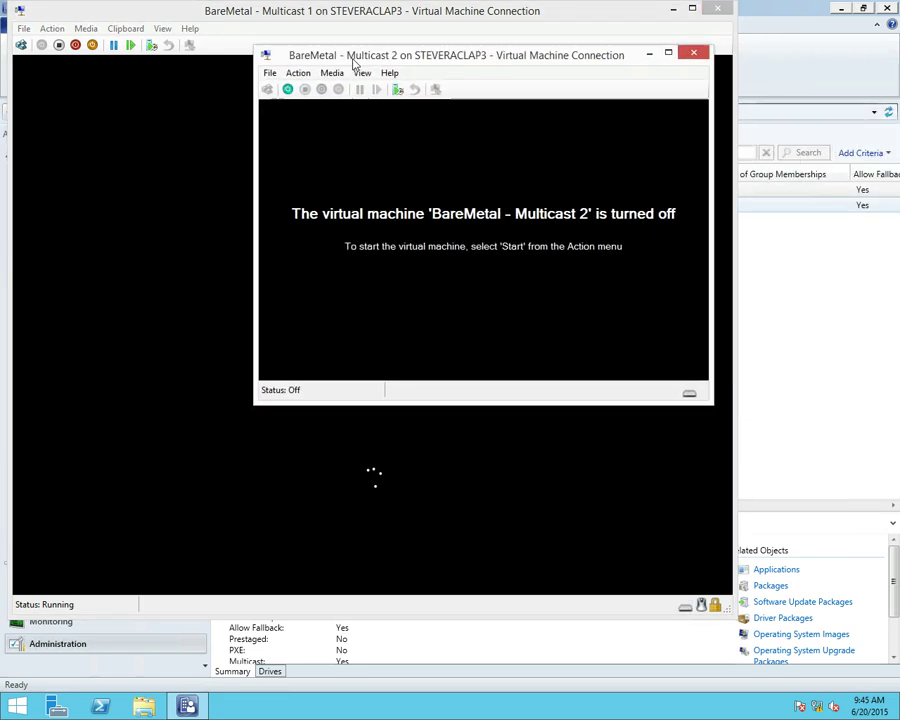
{"action": "left_click", "coordinate": [272, 73]}
{"action": "mouse_move", "coordinate": [298, 72]}
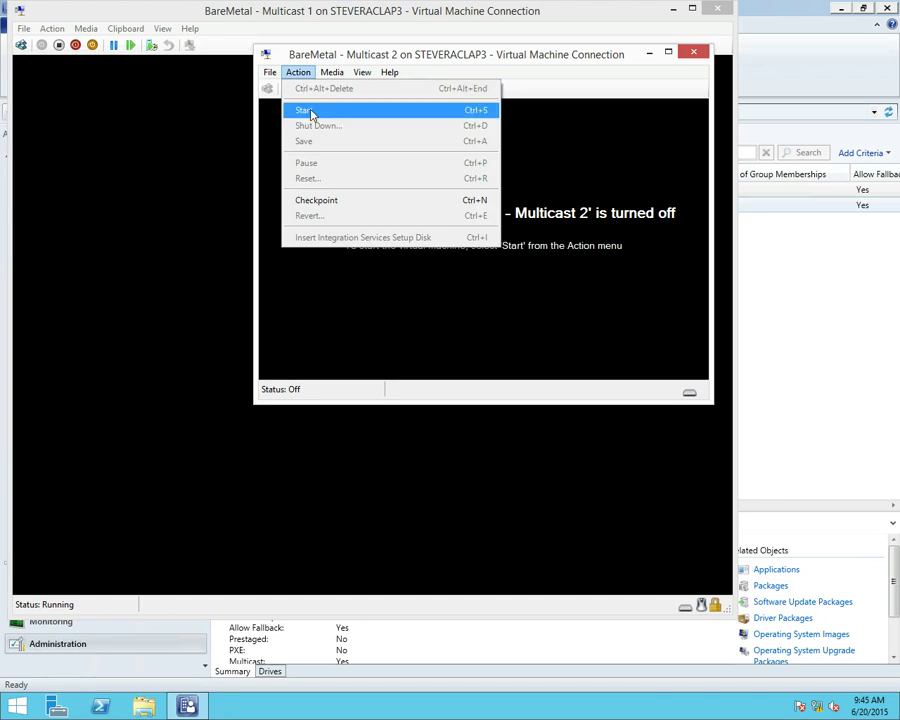
{"action": "left_click", "coordinate": [304, 110]}
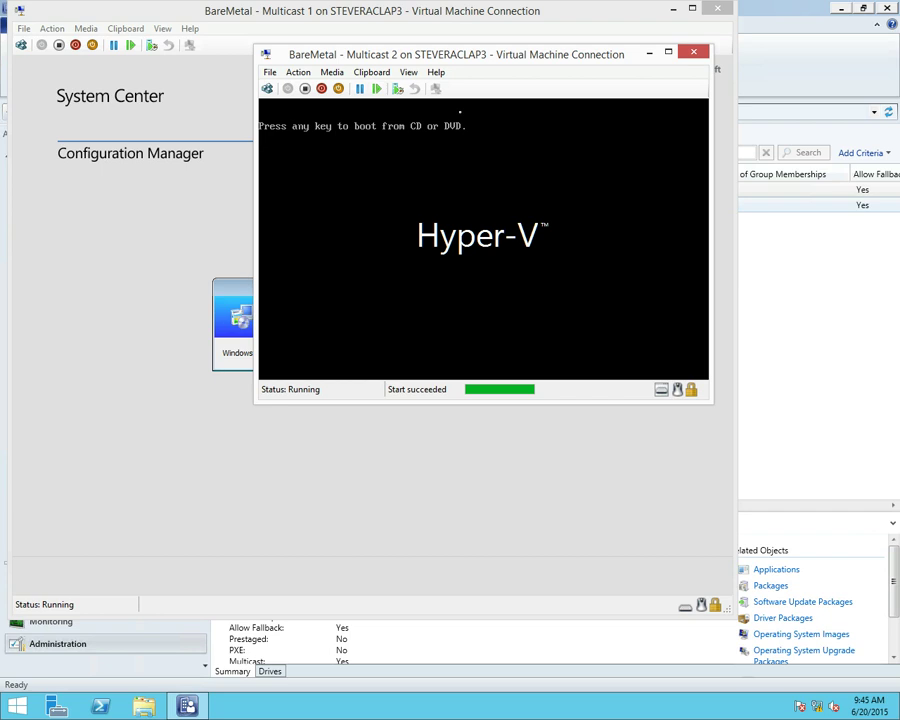
{"action": "key", "text": "Return"}
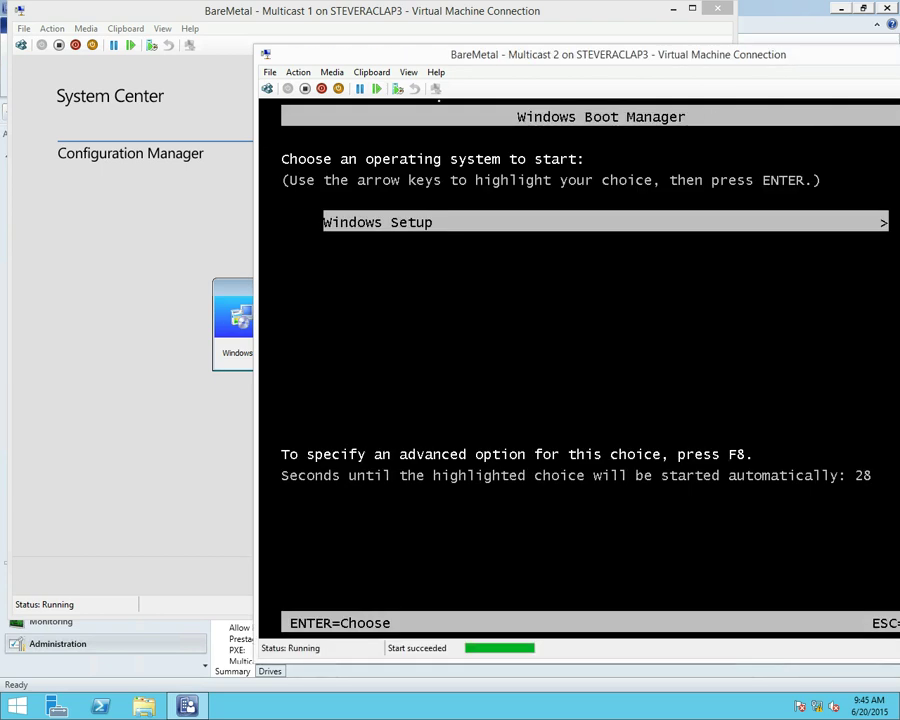
{"action": "key", "text": "Return"}
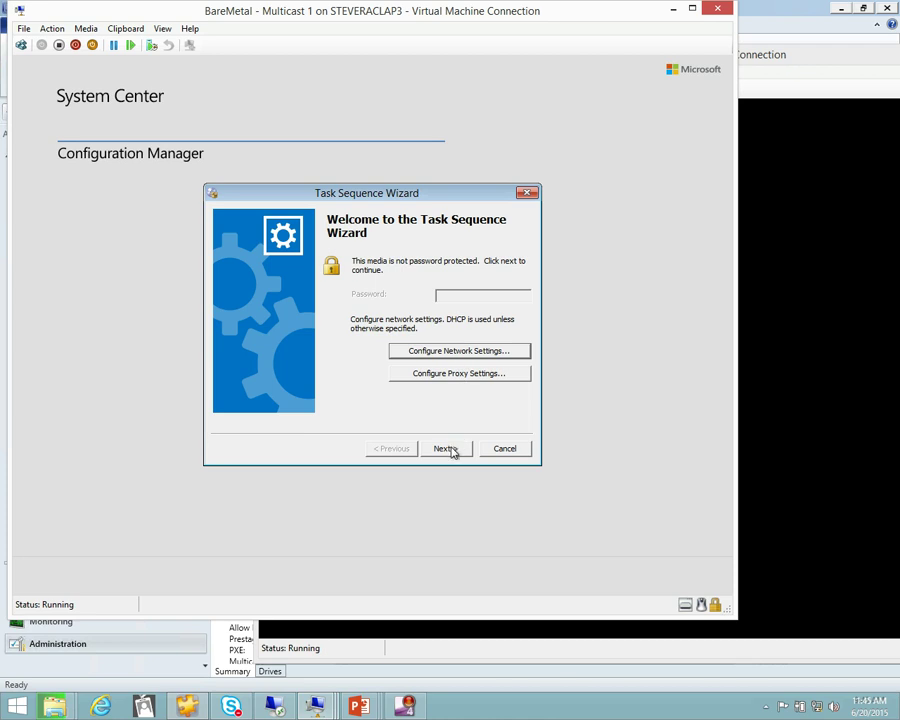
Run the Install Windows 81 - Multicast task sequence on Multicast 1 and power on the BareMetal - Multicast 3 virtual machine
{"action": "left_click", "coordinate": [451, 450]}
{"action": "left_click", "coordinate": [451, 450]}
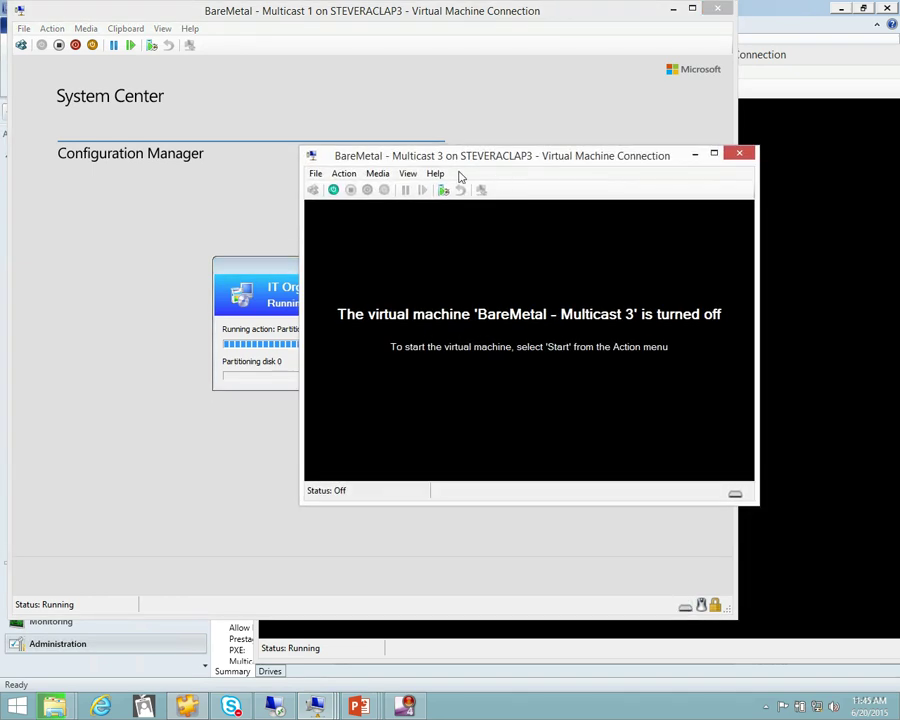
{"action": "left_click", "coordinate": [343, 173]}
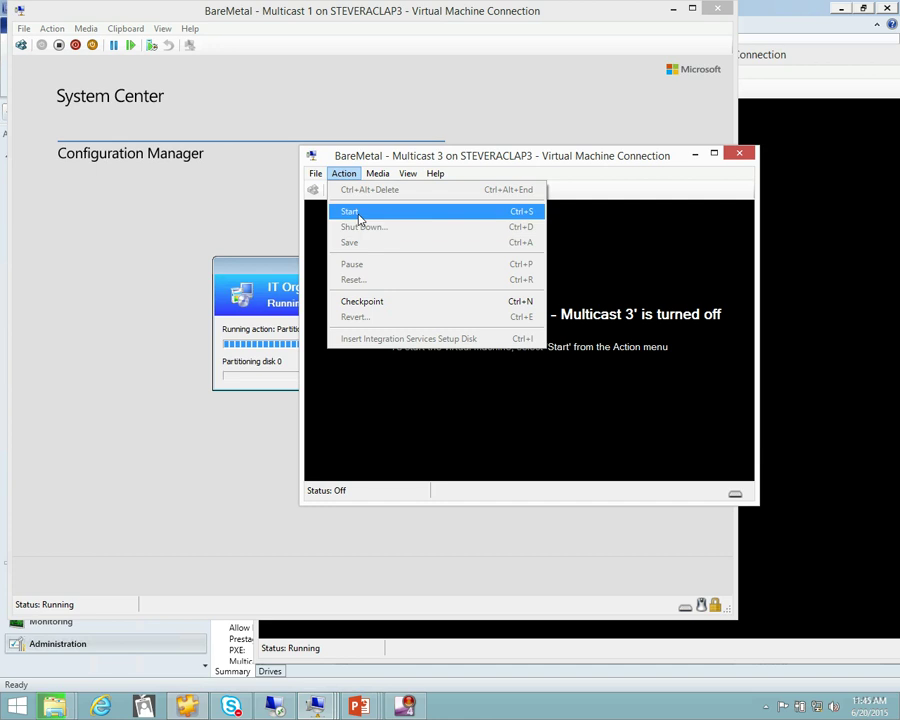
{"action": "left_click", "coordinate": [350, 210]}
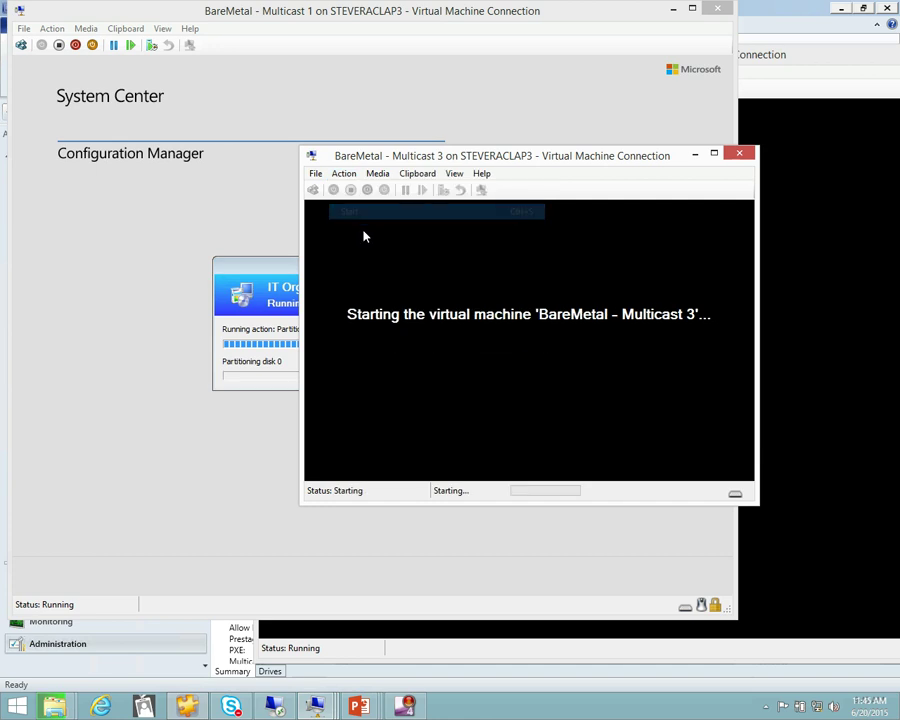
Run the Install Windows 81 - Multicast task sequence on BareMetal - Multicast 2
{"action": "left_click", "coordinate": [755, 61]}
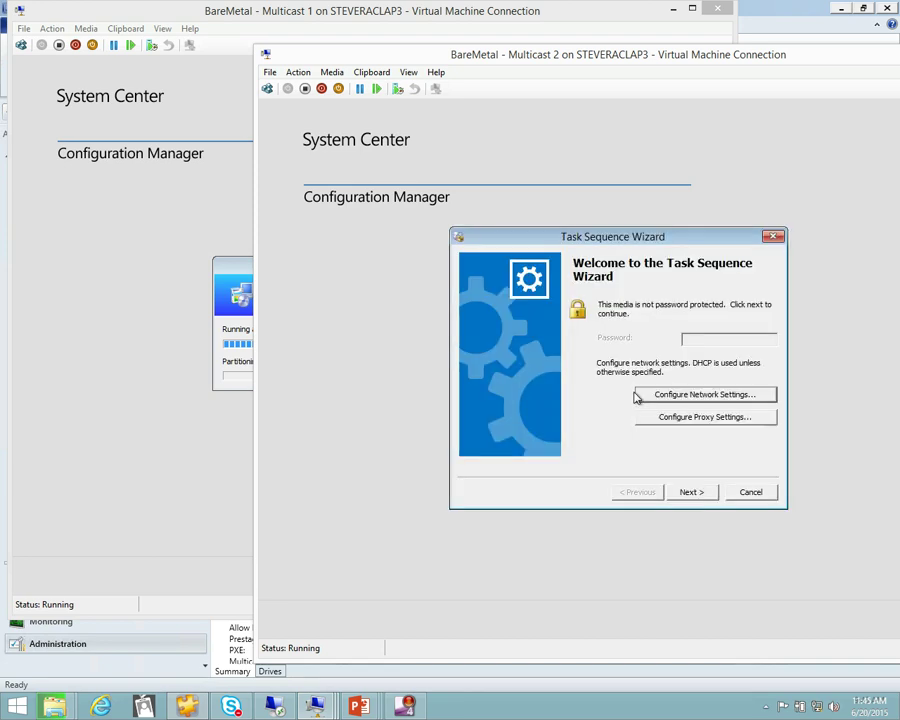
{"action": "left_click", "coordinate": [694, 494]}
{"action": "left_click", "coordinate": [694, 494]}
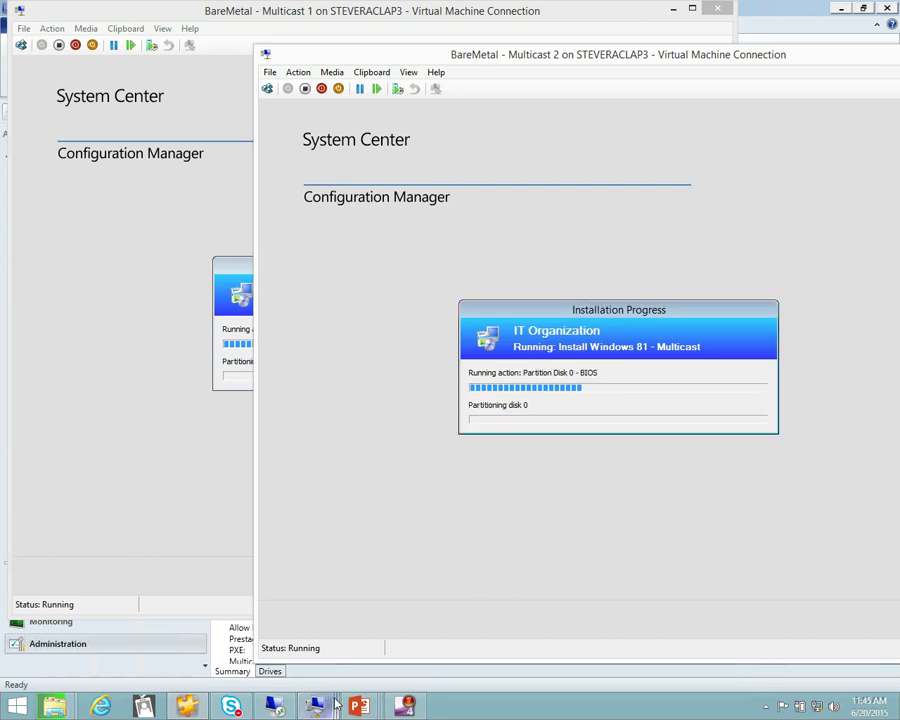
Send Ctrl+Alt+Delete to BareMetal - Multicast 3 to restart it, boot it from the CD/DVD and choose Windows Setup
{"action": "mouse_move", "coordinate": [337, 705]}
{"action": "left_click", "coordinate": [463, 617]}
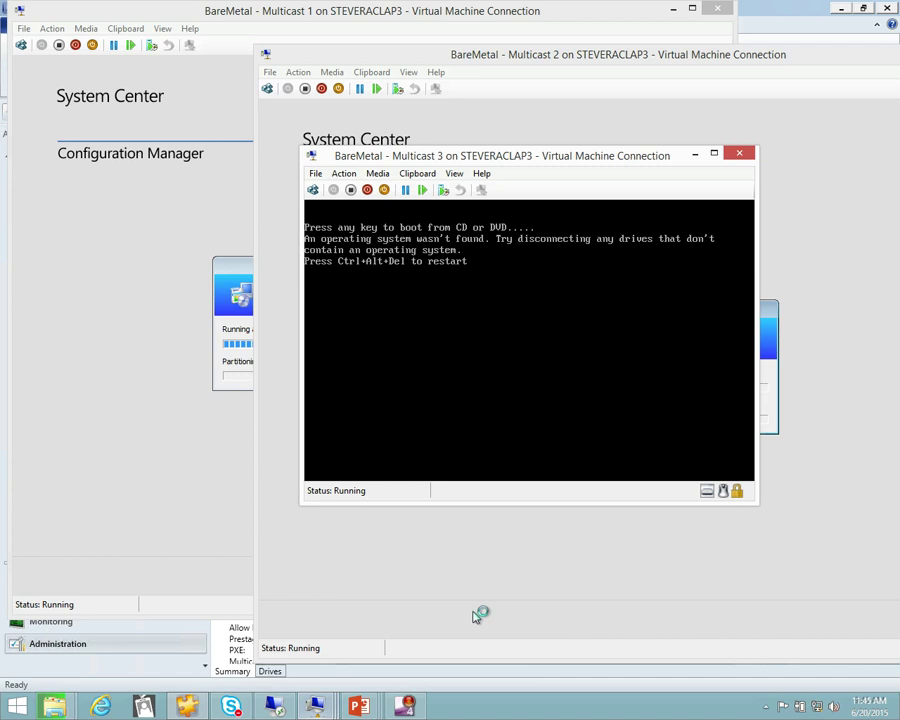
{"action": "left_click", "coordinate": [346, 176]}
{"action": "left_click", "coordinate": [351, 188]}
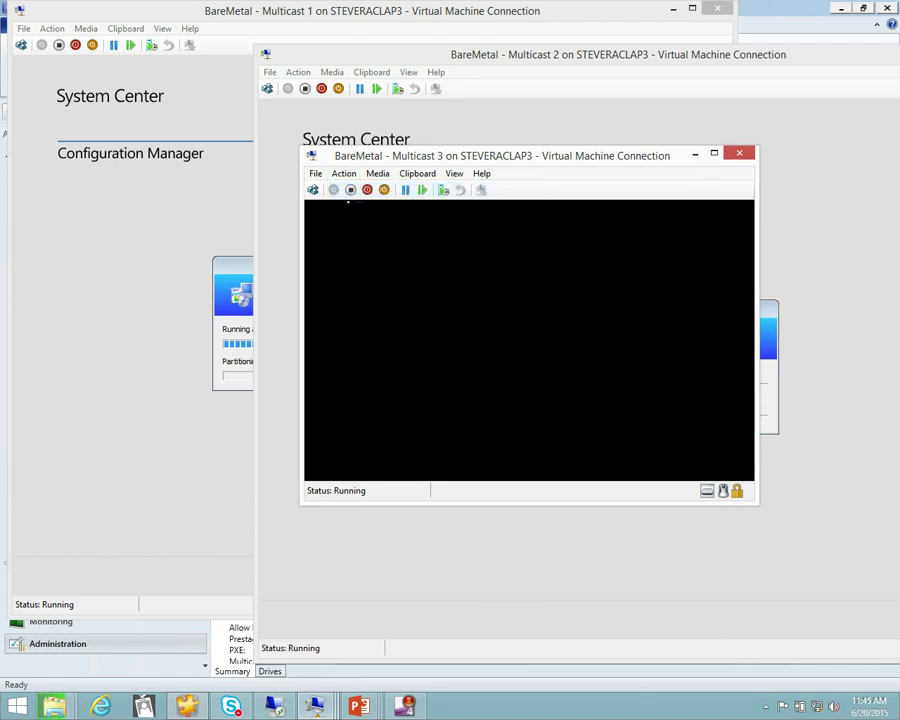
{"action": "key", "text": "Return"}
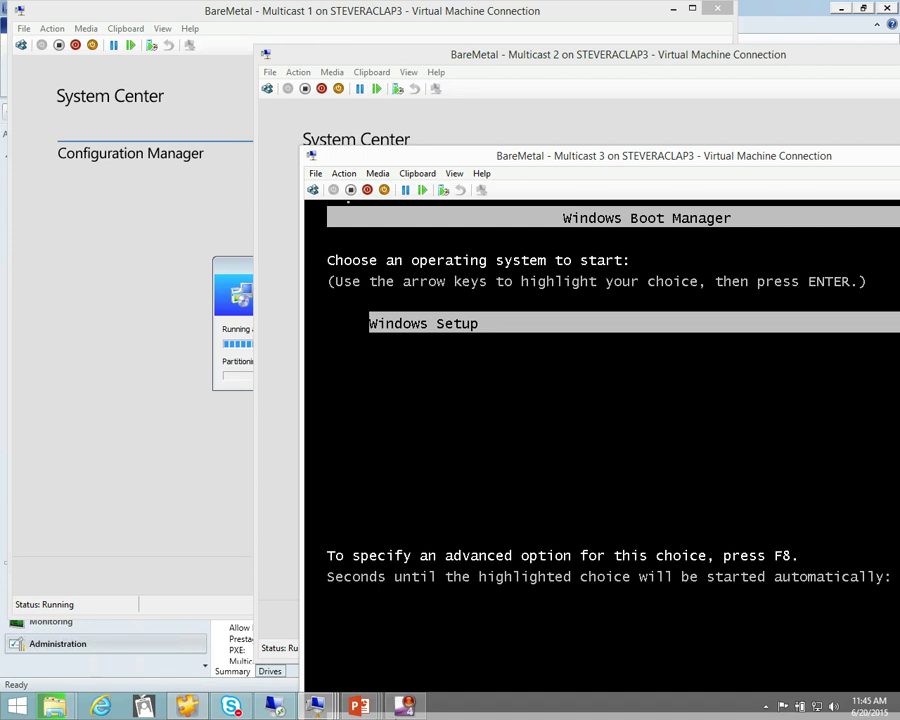
{"action": "key", "text": "Return"}
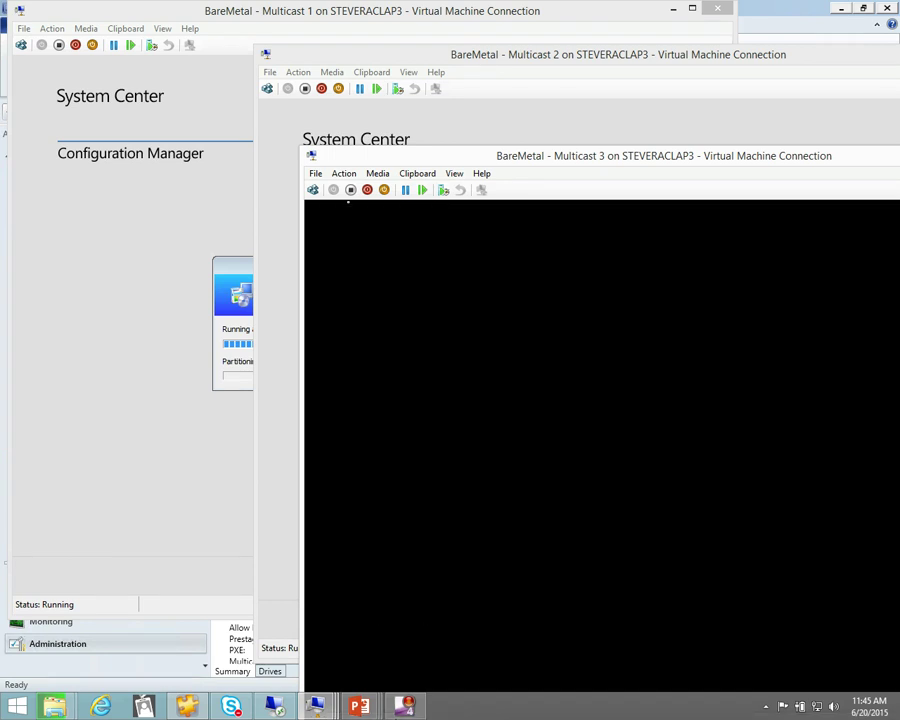
Rearrange the Multicast 3 window and the Installation Progress dialogs in Multicast 1 and Multicast 2 for side-by-side viewing
{"action": "left_click_drag", "start_coordinate": [466, 160], "coordinate": [444, 44]}
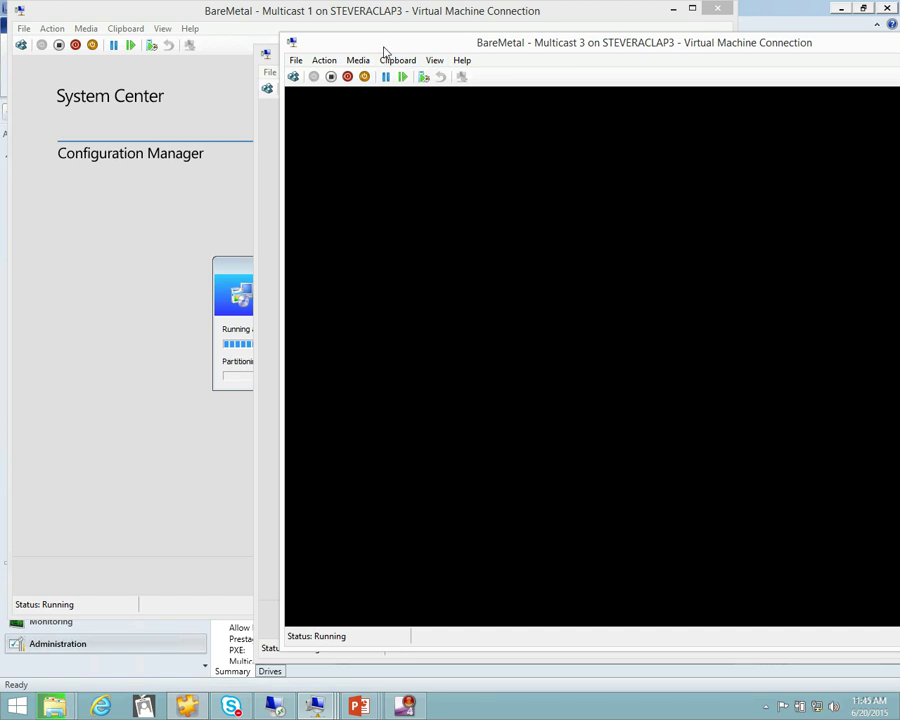
{"action": "left_click_drag", "start_coordinate": [380, 44], "coordinate": [442, 61]}
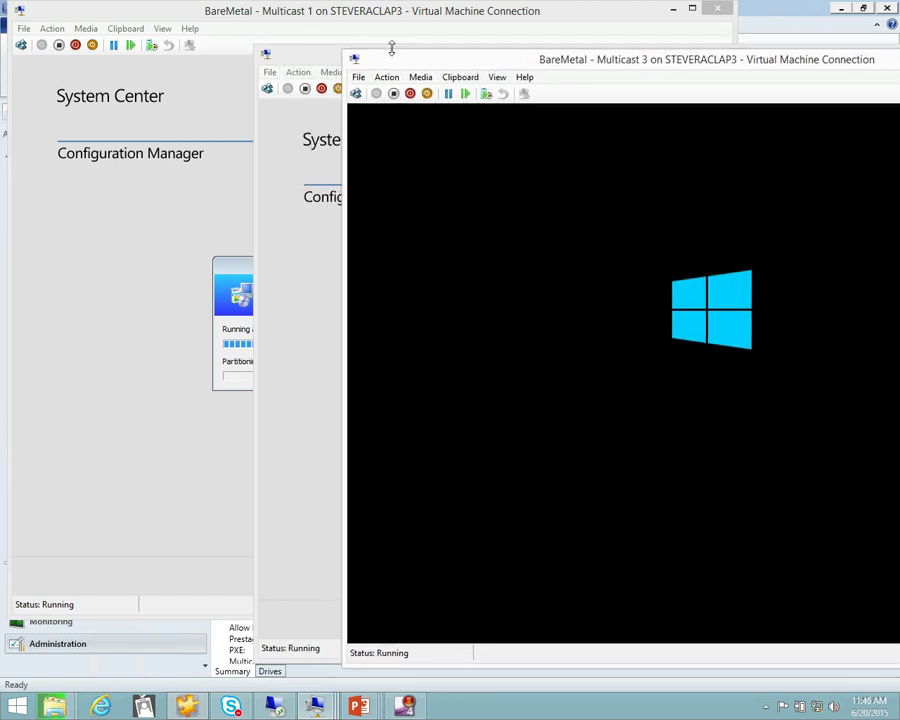
{"action": "left_click", "coordinate": [236, 262]}
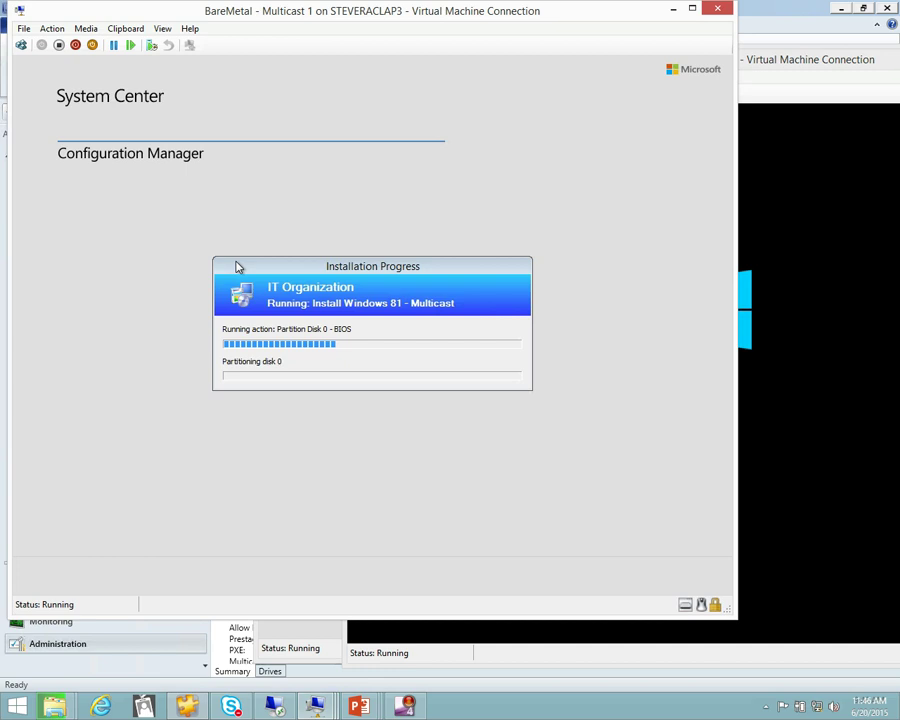
{"action": "left_click_drag", "start_coordinate": [252, 267], "coordinate": [144, 77]}
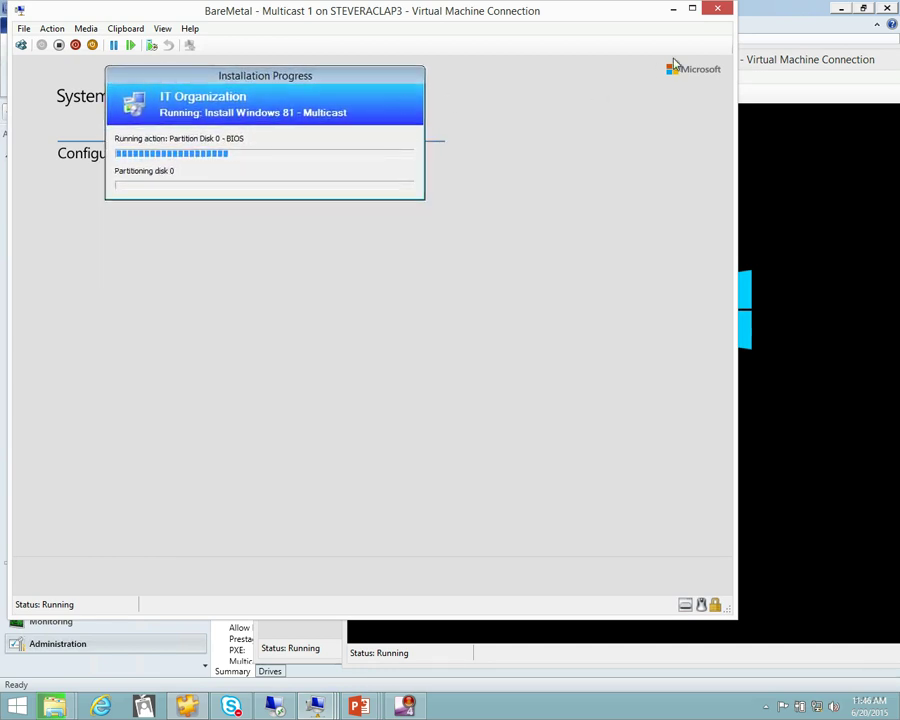
{"action": "mouse_move", "coordinate": [315, 705]}
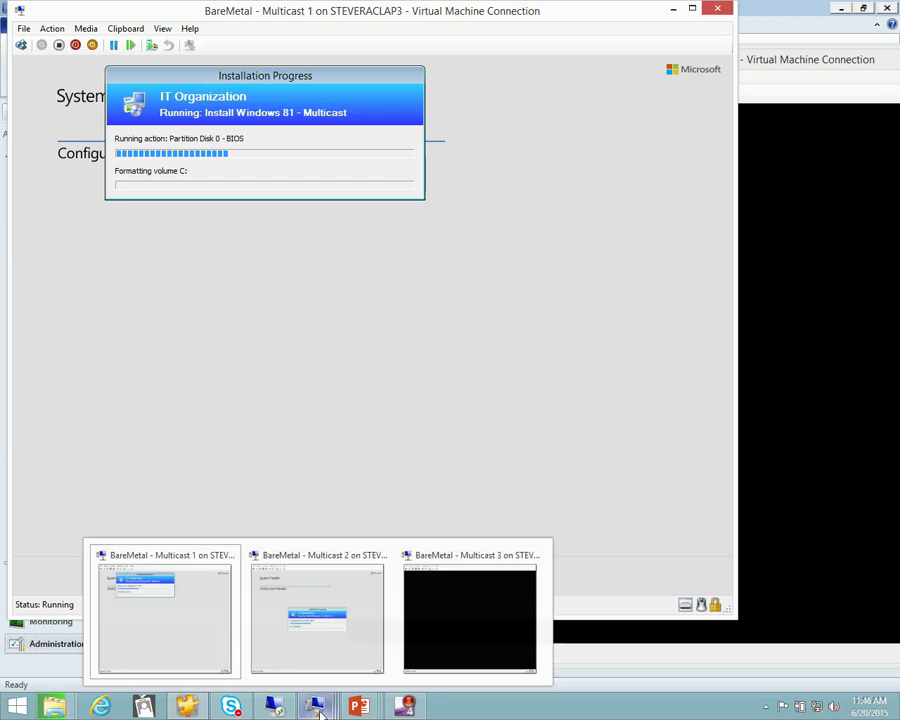
{"action": "left_click", "coordinate": [345, 651]}
{"action": "left_click_drag", "start_coordinate": [528, 308], "coordinate": [352, 94]}
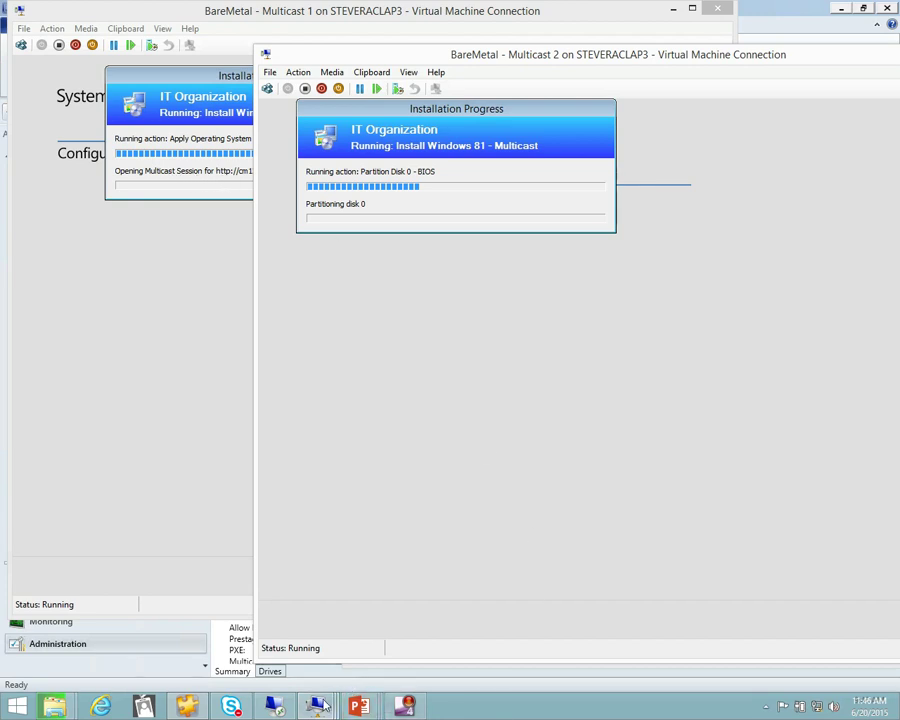
Run the Install Windows 81 - Multicast task sequence on BareMetal - Multicast 3 and reposition its window and progress dialog below the others
{"action": "mouse_move", "coordinate": [320, 705]}
{"action": "left_click", "coordinate": [432, 634]}
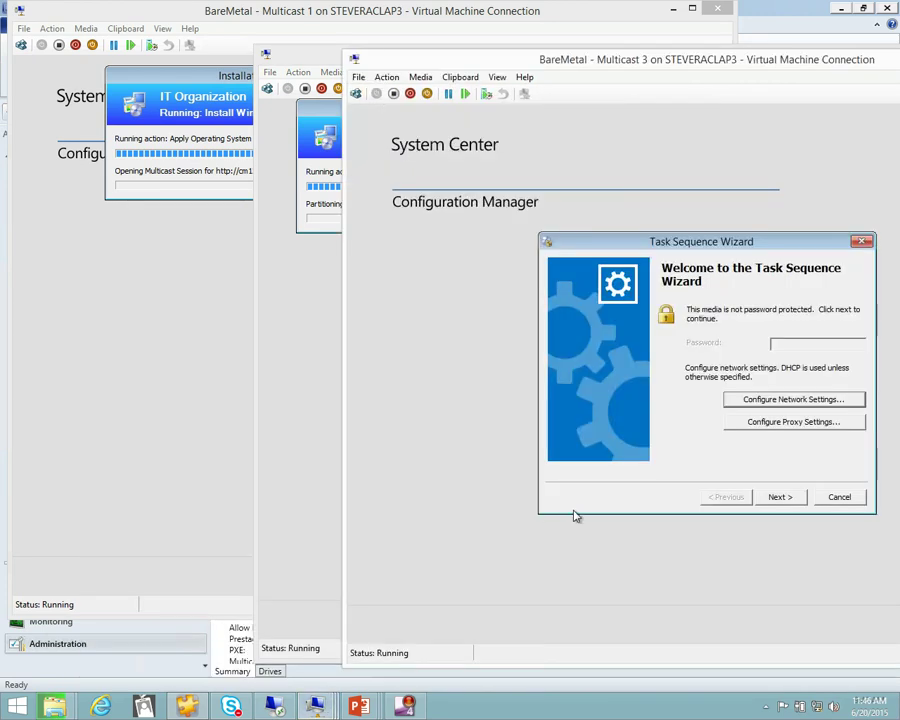
{"action": "left_click", "coordinate": [765, 500]}
{"action": "left_click", "coordinate": [777, 497]}
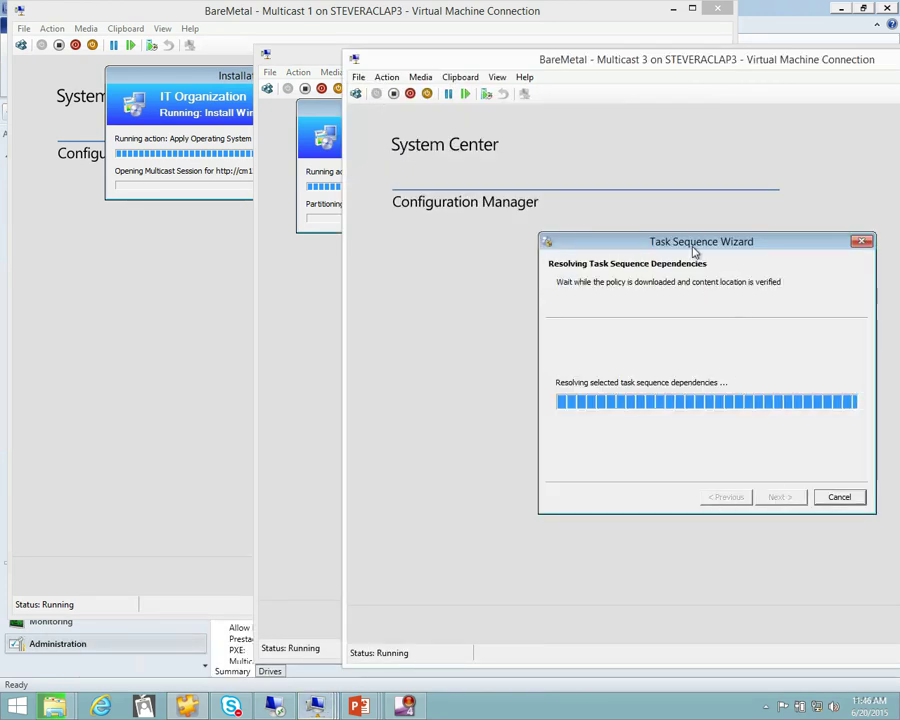
{"action": "left_click_drag", "start_coordinate": [564, 68], "coordinate": [277, 307]}
{"action": "left_click_drag", "start_coordinate": [378, 547], "coordinate": [322, 375]}
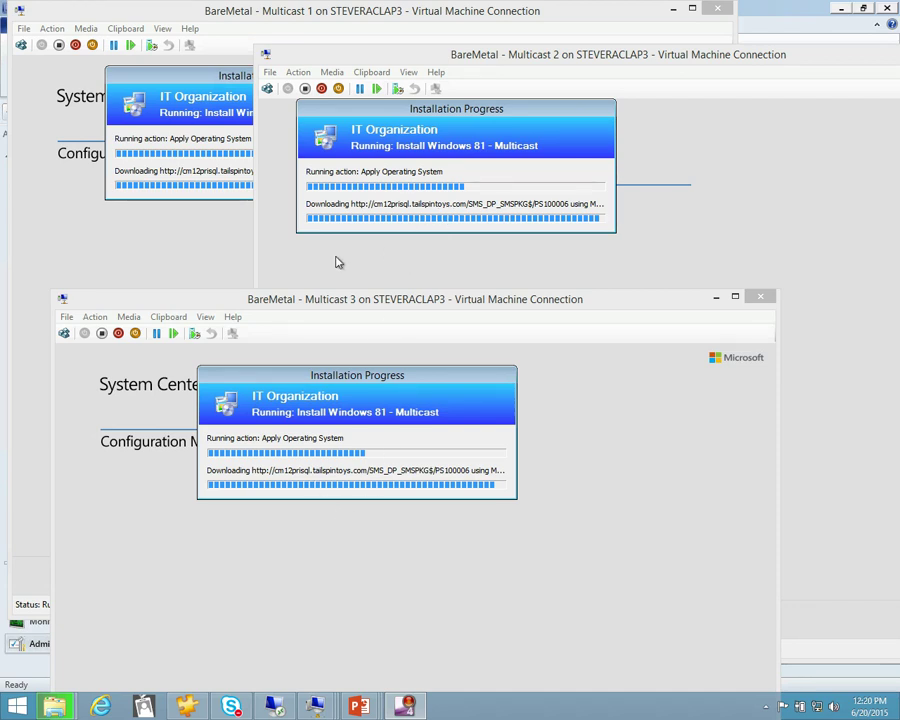
Open a command prompt in BareMetal - Multicast 3 and move the Installation Progress dialog clear of it
{"action": "left_click", "coordinate": [391, 308]}
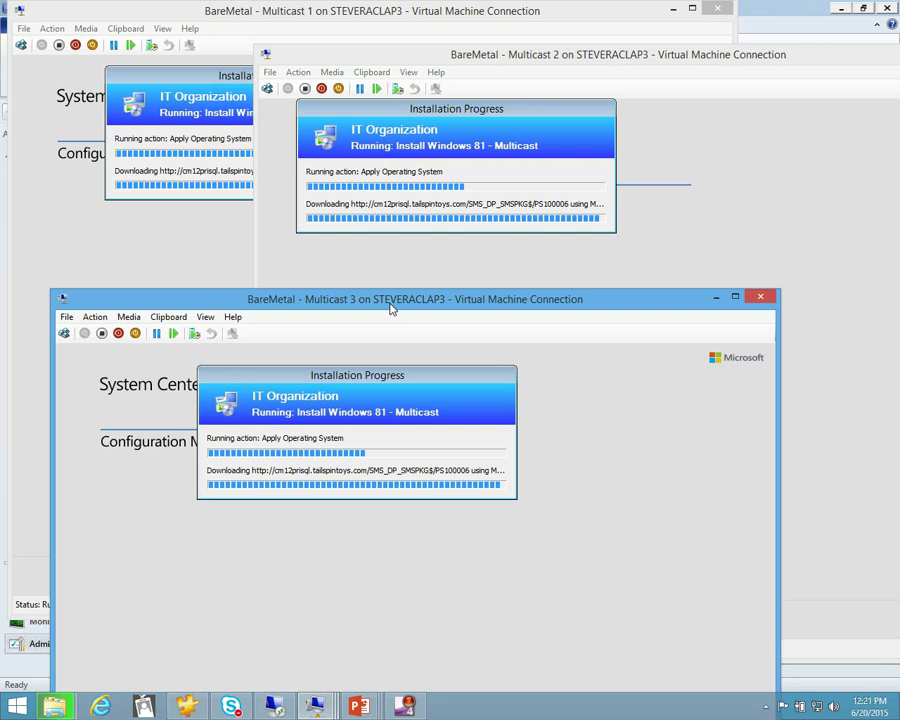
{"action": "key", "text": "F8"}
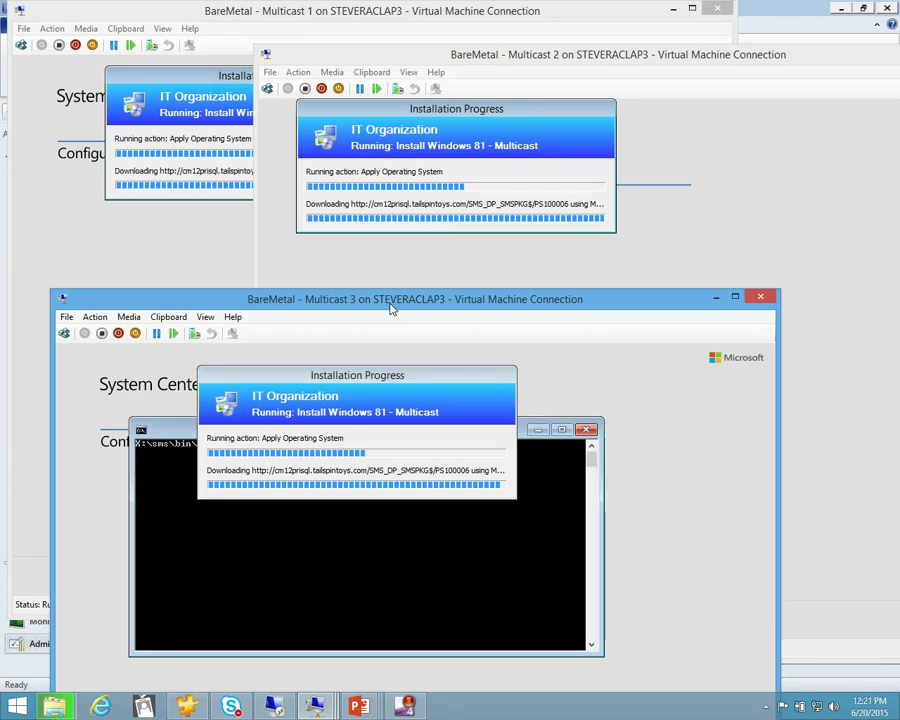
{"action": "left_click", "coordinate": [411, 379]}
{"action": "left_click_drag", "start_coordinate": [411, 379], "coordinate": [777, 480]}
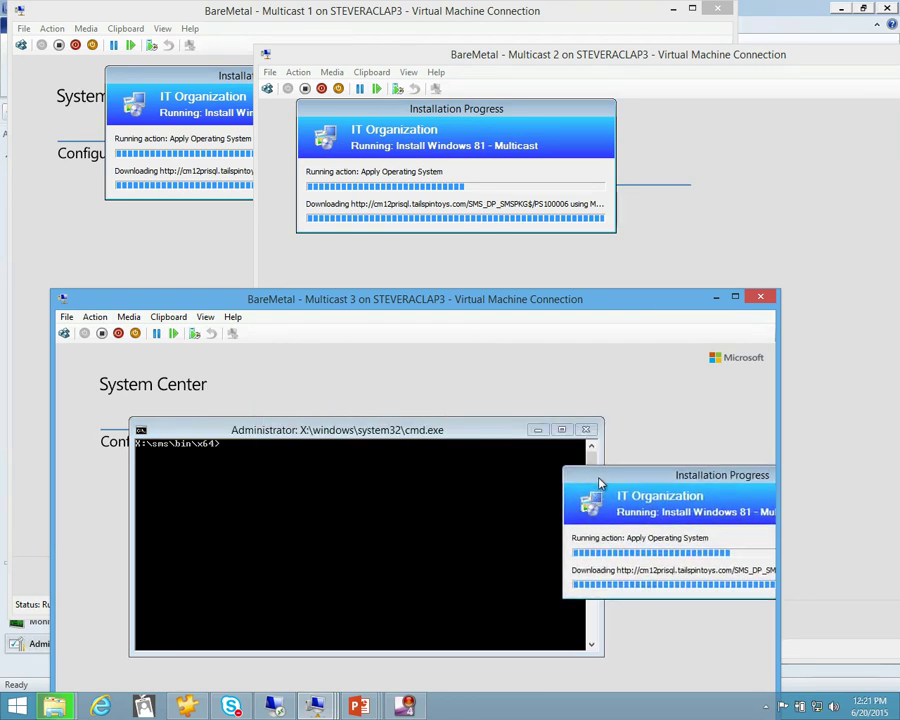
{"action": "left_click_drag", "start_coordinate": [592, 497], "coordinate": [640, 455]}
{"action": "left_click", "coordinate": [429, 503]}
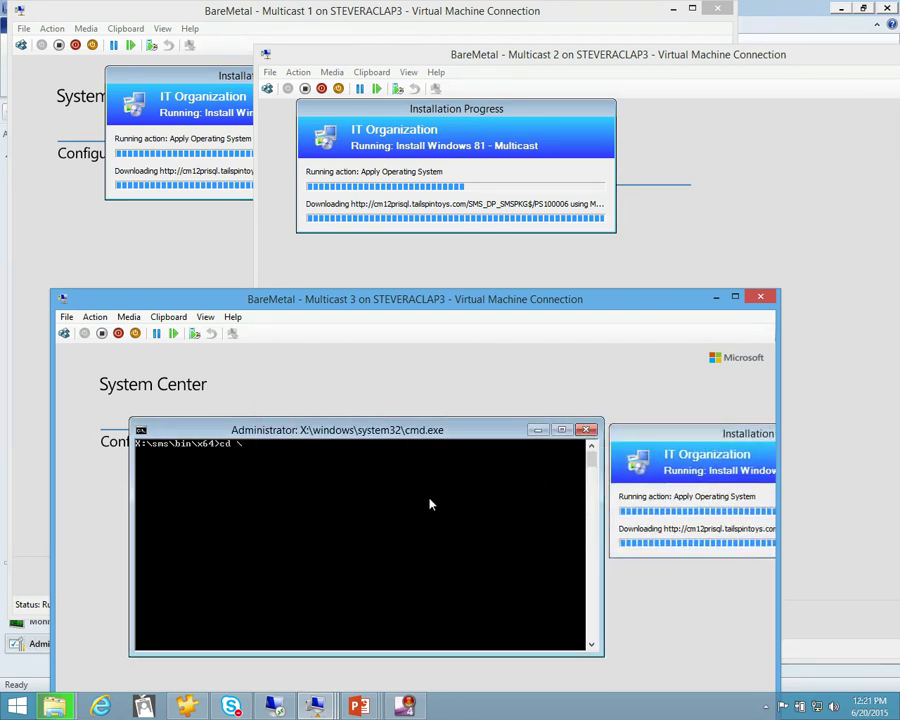
Change the command prompt's directory to X:\Windows\Temp
{"action": "type", "text": "cd \\w"}
{"action": "key", "text": "Return"}
{"action": "type", "text": "cd windows\\temp\\ssm"}
{"action": "key", "text": "BackSpace"}
{"action": "key", "text": "BackSpace"}
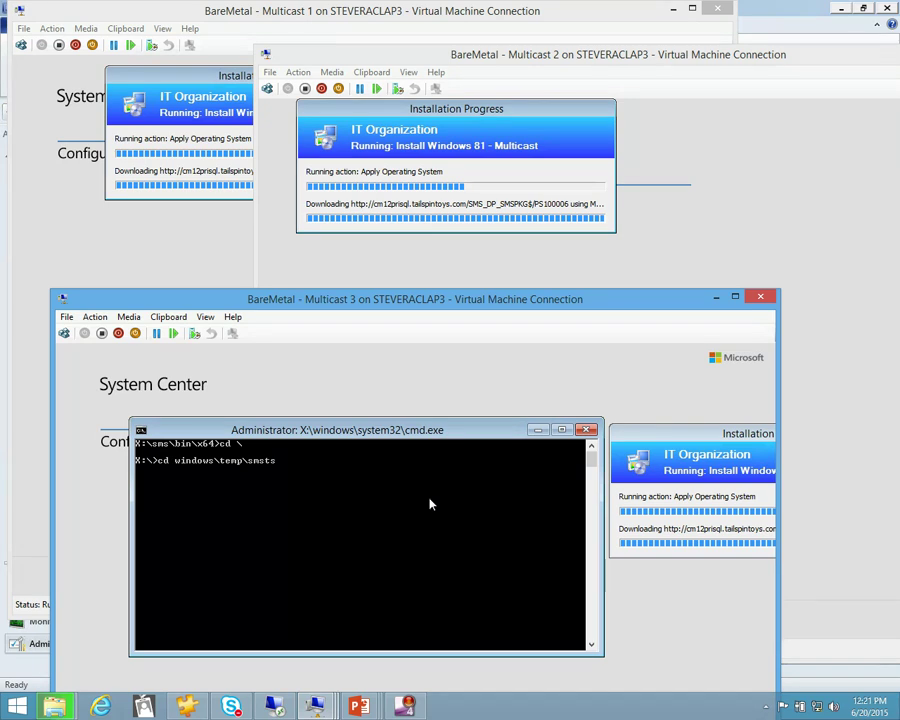
{"action": "key", "text": "Return"}
{"action": "type", "text": "cd w"}
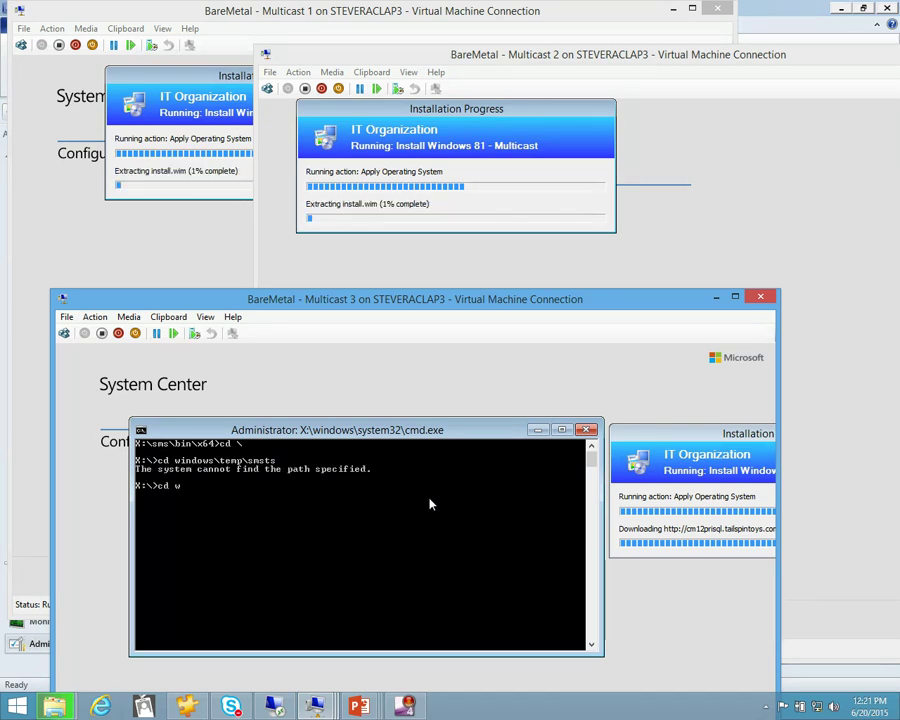
{"action": "type", "text": "indows\\temp"}
{"action": "key", "text": "Return"}
Change to the SMSTSLog folder and open smsts.log in Notepad
{"action": "type", "text": "cd "}
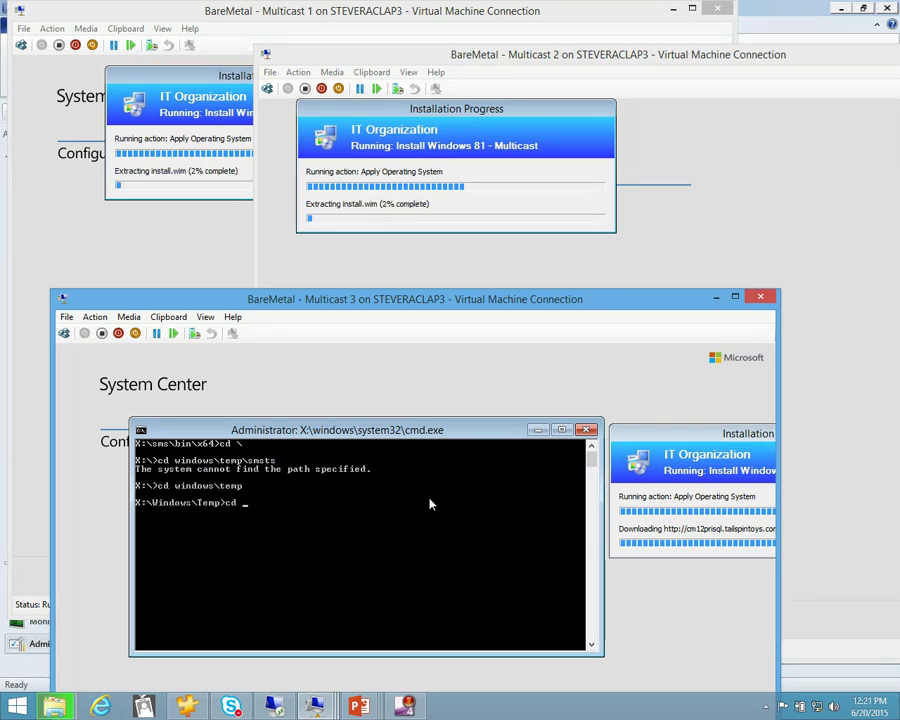
{"action": "type", "text": "SMSTSLog"}
{"action": "key", "text": "Return"}
{"action": "type", "text": "notepad smsts.log"}
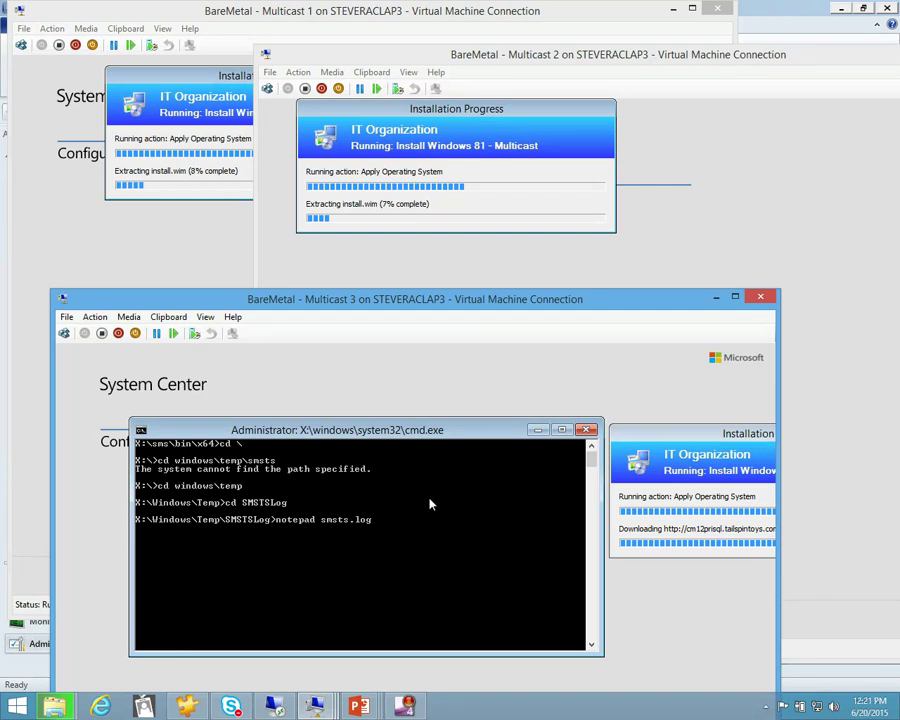
{"action": "key", "text": "Return"}
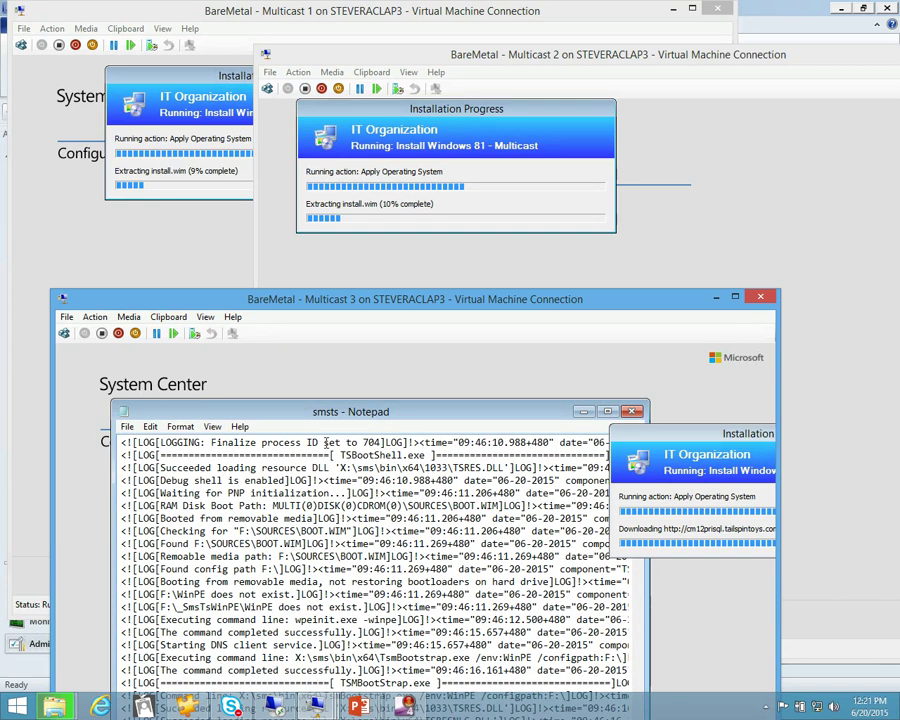
Search smsts.log for "multicast" and advance to the multicast content location entry for package PS100006
{"action": "key", "text": "ctrl+f"}
{"action": "type", "text": "multicast"}
{"action": "key", "text": "Return"}
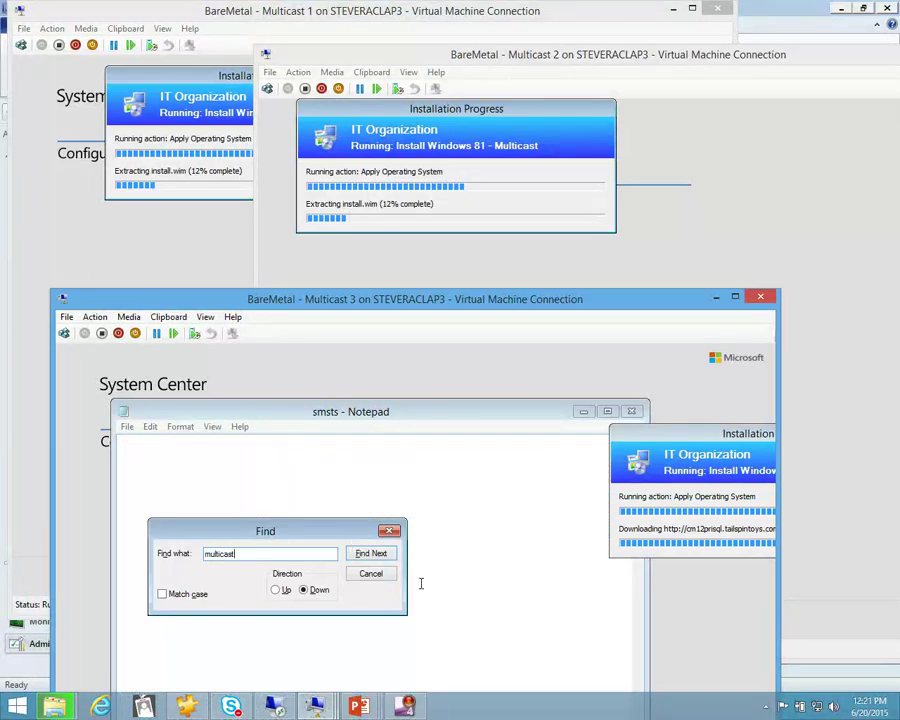
{"action": "left_click", "coordinate": [385, 575]}
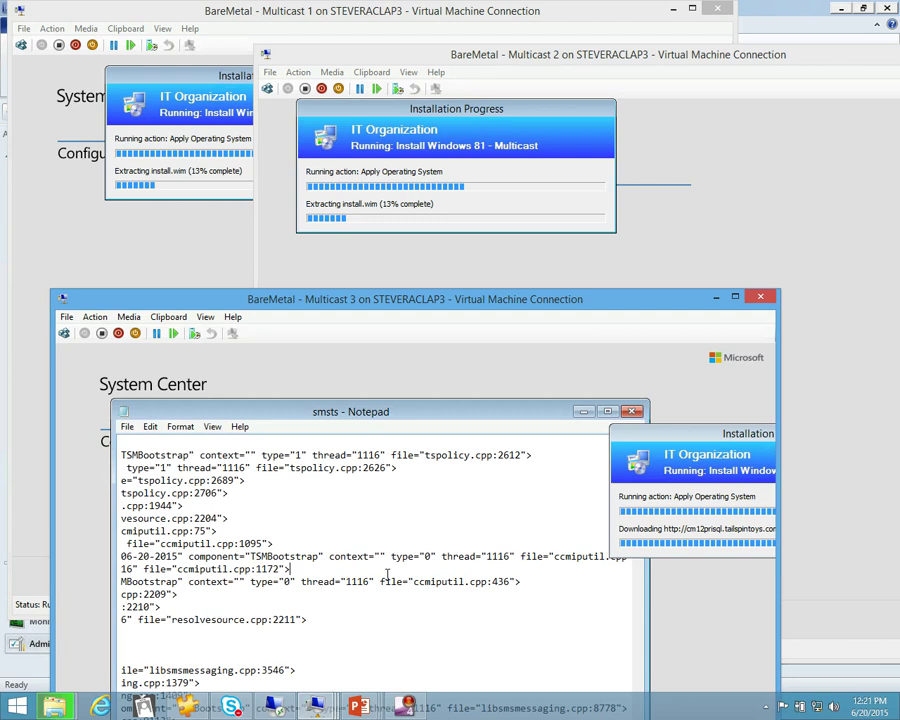
{"action": "scroll", "coordinate": [388, 575], "scroll_direction": "up", "scroll_amount": 20}
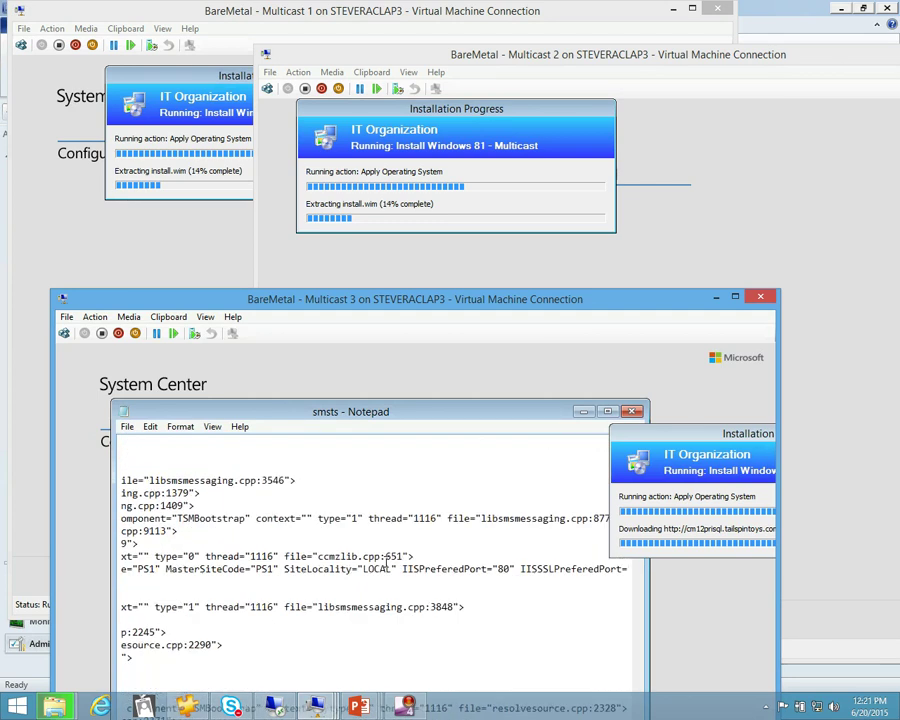
{"action": "left_click", "coordinate": [370, 543]}
{"action": "key", "text": "F3"}
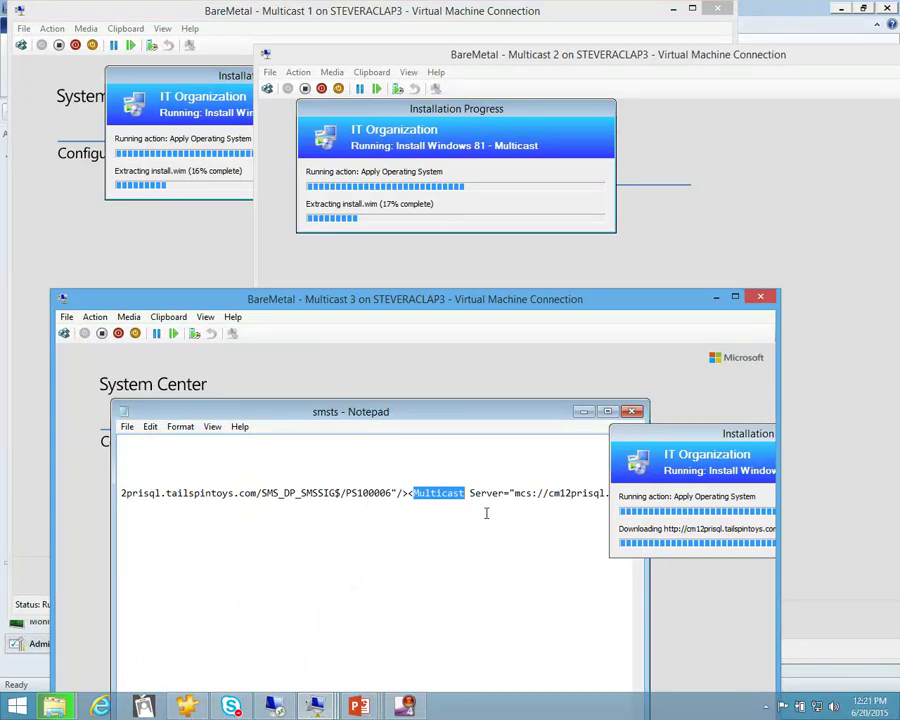
{"action": "key", "text": "F3"}
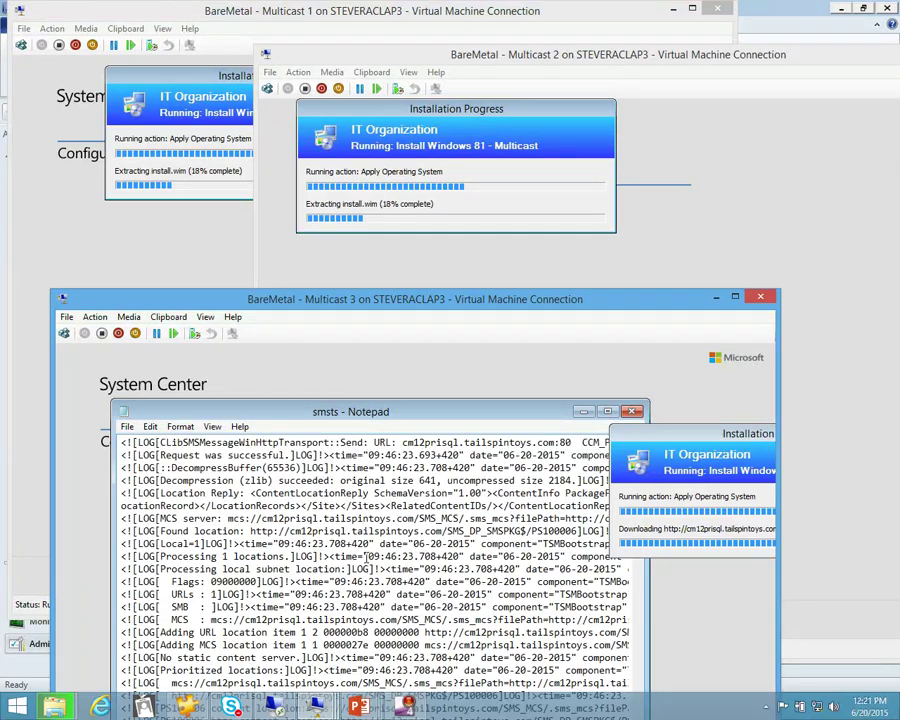
{"action": "scroll", "coordinate": [375, 560], "scroll_direction": "down", "scroll_amount": 3}
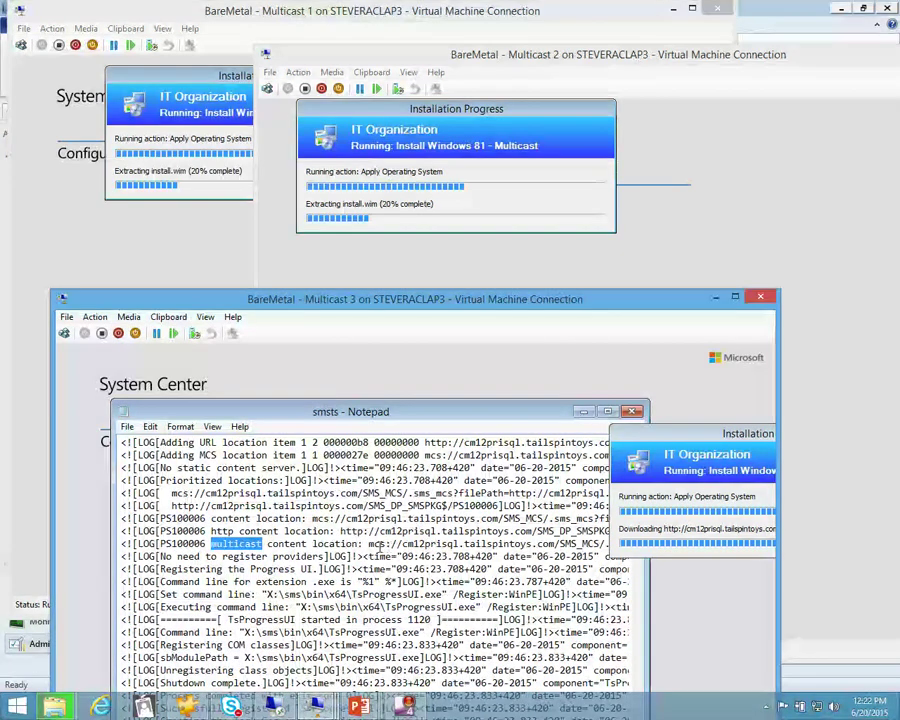
Step through the "multicast" matches in the Apply Operating System entries, from the content locations to the multicast provider loading
{"action": "scroll", "coordinate": [245, 569], "scroll_direction": "down", "scroll_amount": 10}
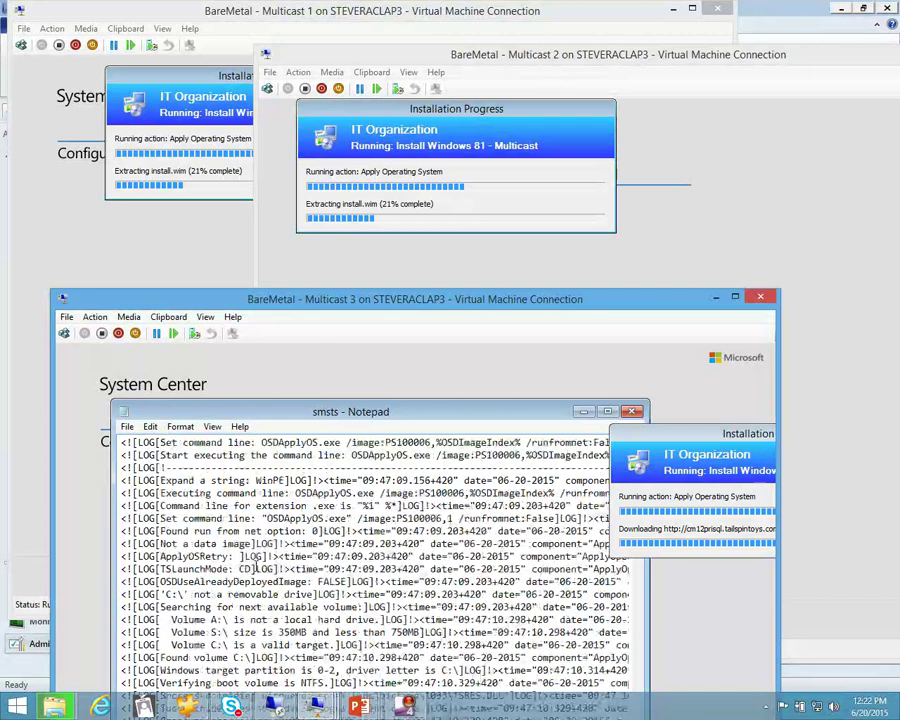
{"action": "scroll", "coordinate": [245, 569], "scroll_direction": "down", "scroll_amount": 3}
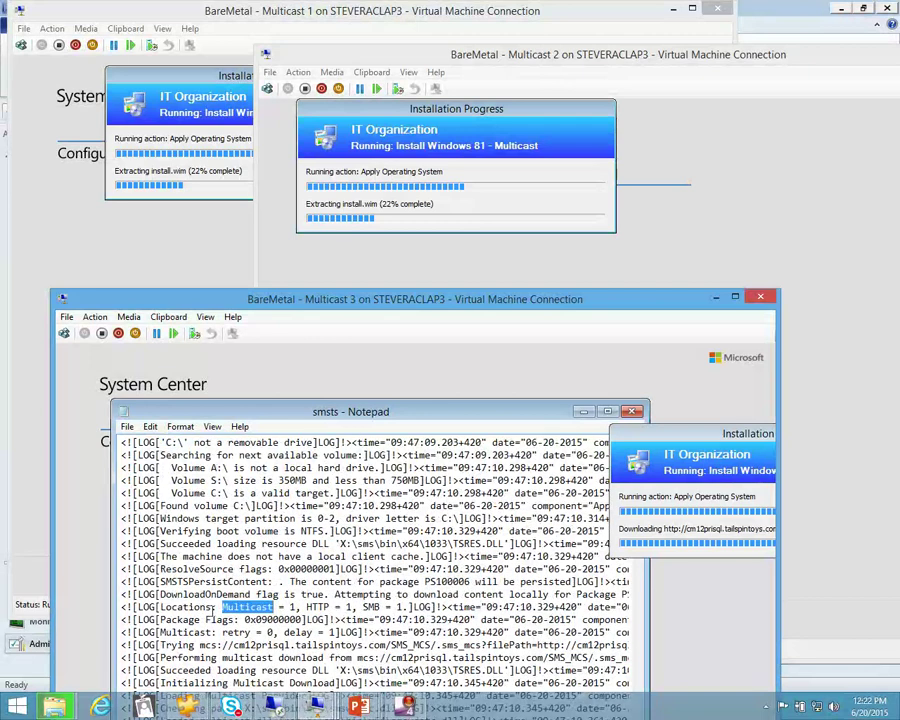
{"action": "key", "text": "F3"}
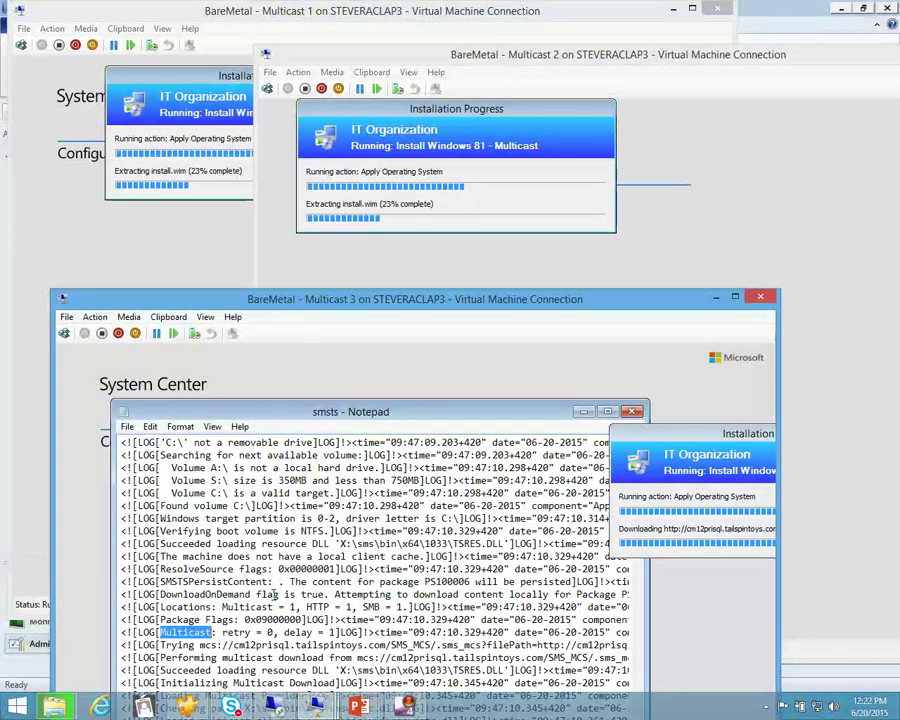
{"action": "scroll", "coordinate": [222, 619], "scroll_direction": "down", "scroll_amount": 1}
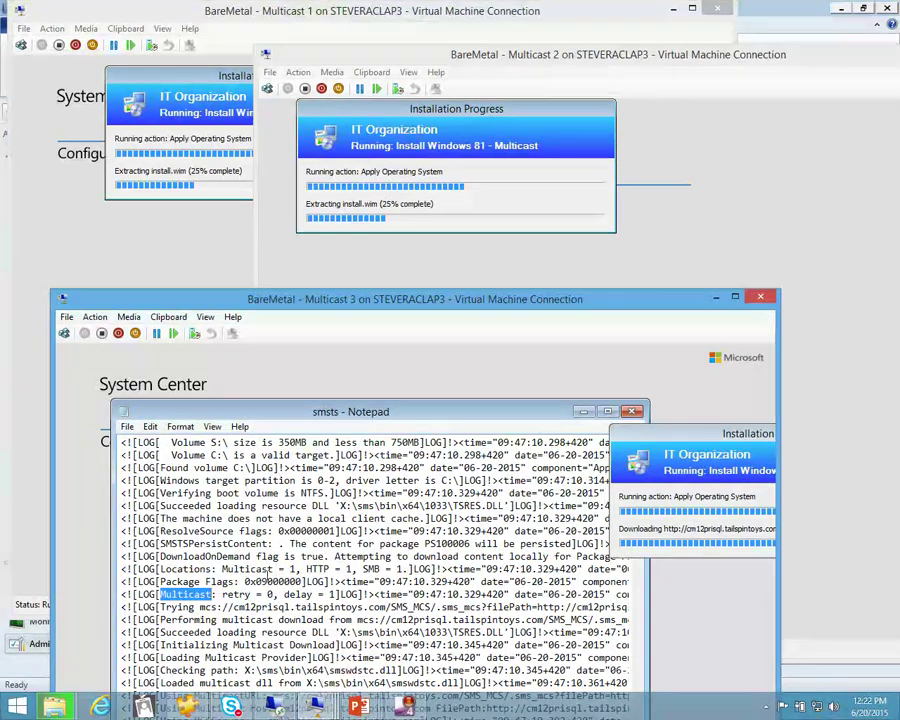
{"action": "key", "text": "F3"}
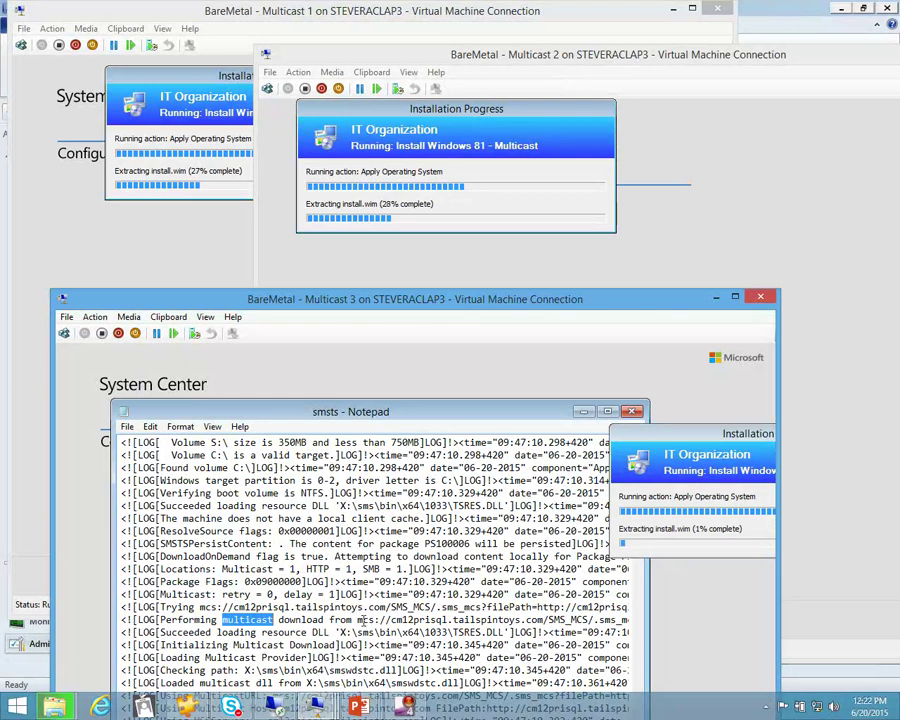
{"action": "key", "text": "F3"}
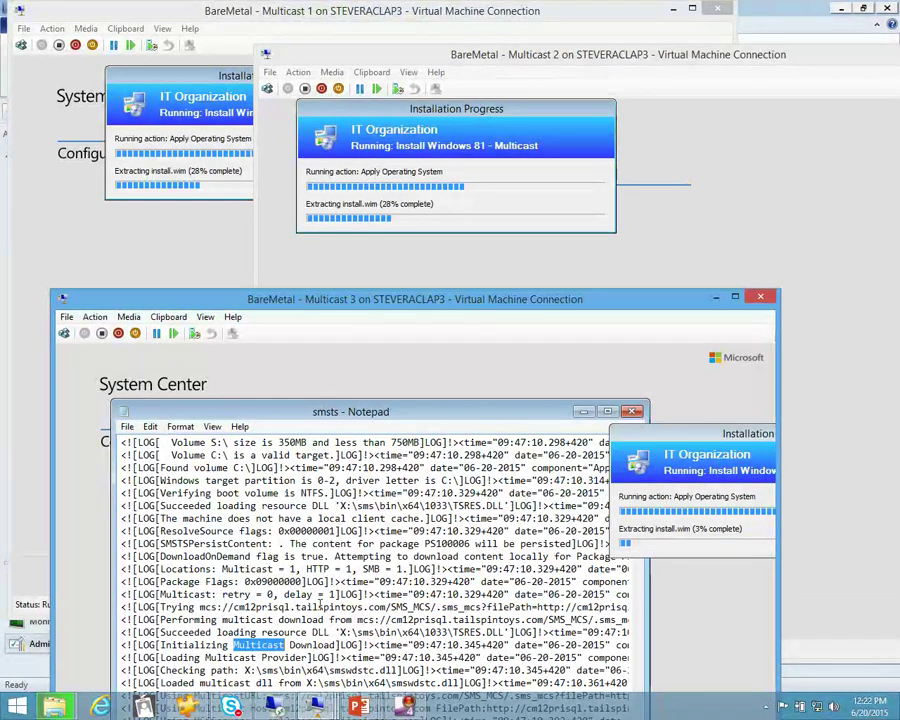
{"action": "key", "text": "F3"}
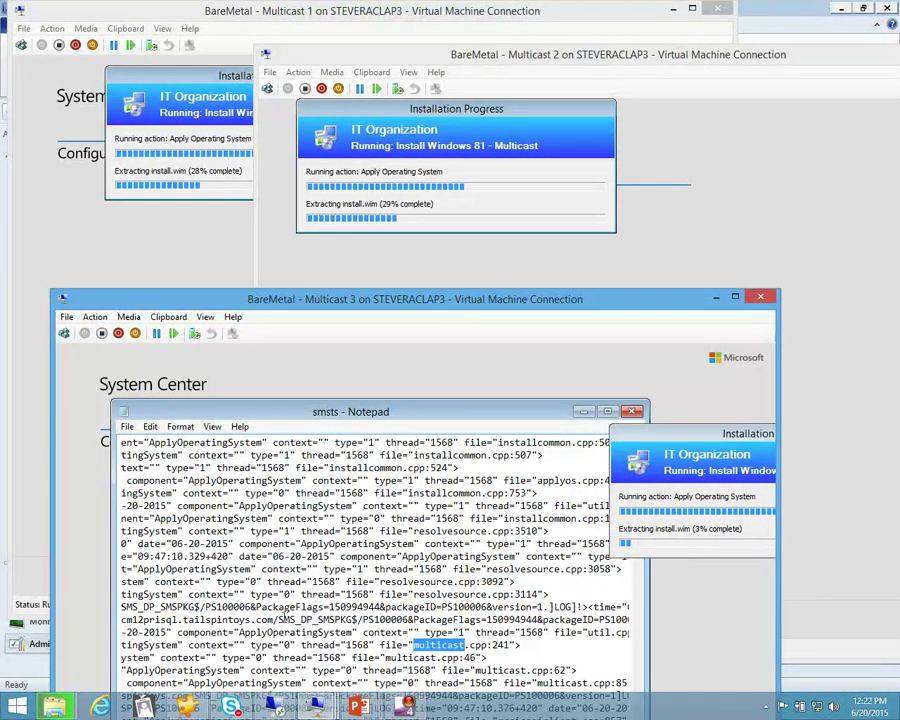
{"action": "key", "text": "F3"}
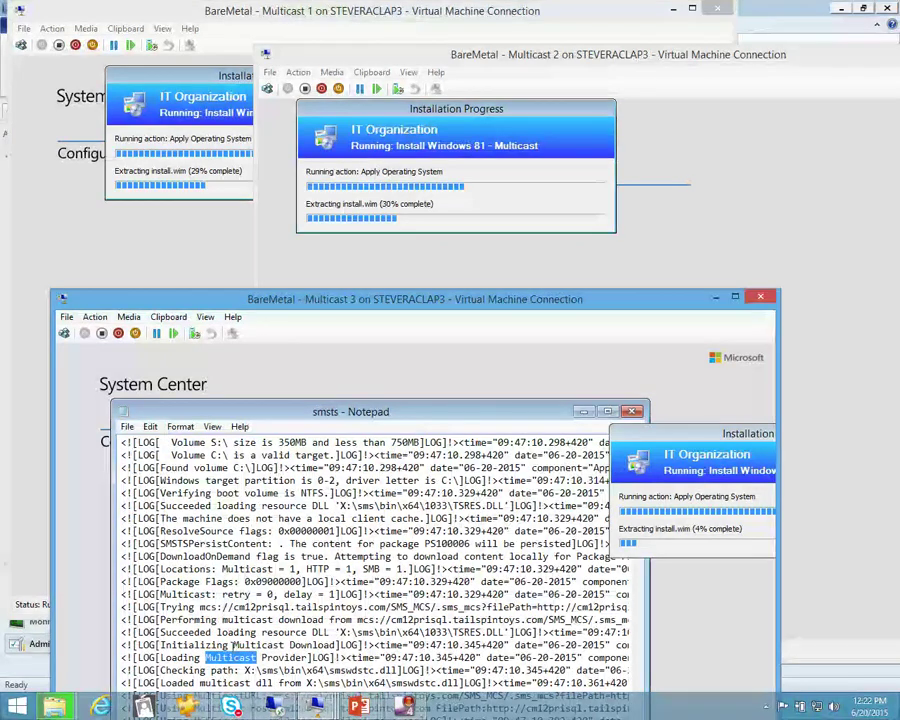
Review the log's remaining multicast DLL, URL and host entries, then close smsts.log
{"action": "key", "text": "F3"}
{"action": "key", "text": "F3"}
{"action": "key", "text": "F3"}
{"action": "key", "text": "F3"}
{"action": "key", "text": "F3"}
{"action": "key", "text": "F3"}
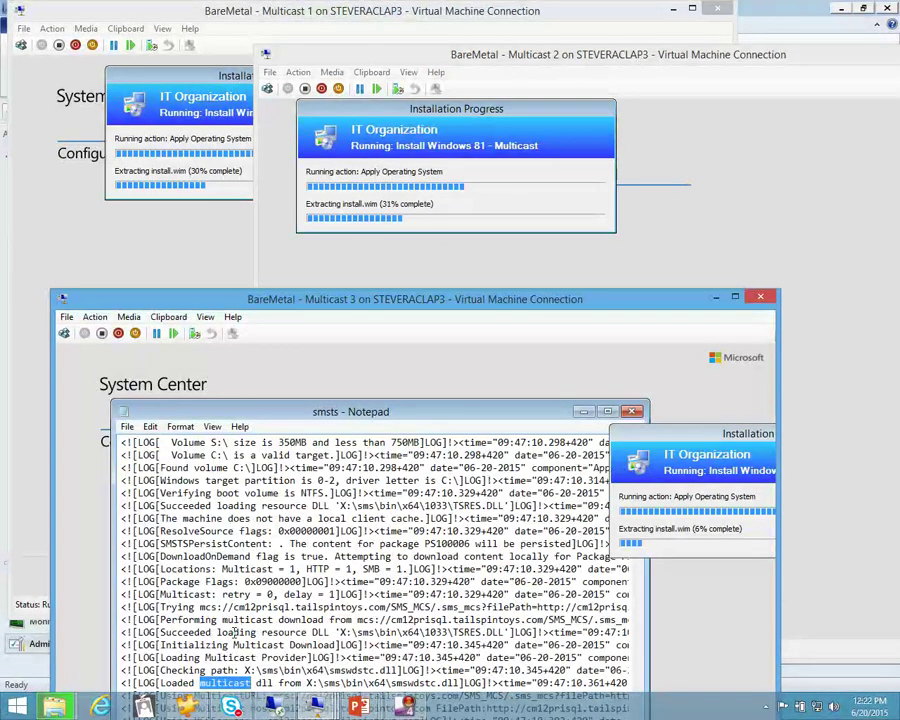
{"action": "scroll", "coordinate": [241, 632], "scroll_direction": "down", "scroll_amount": 1}
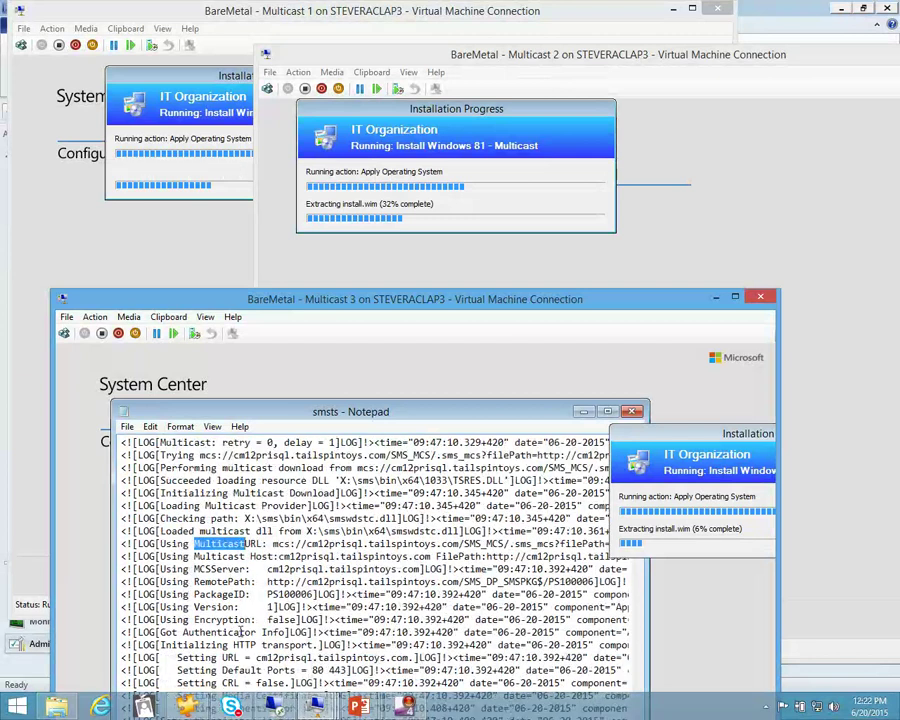
{"action": "key", "text": "F3"}
{"action": "left_click", "coordinate": [290, 578]}
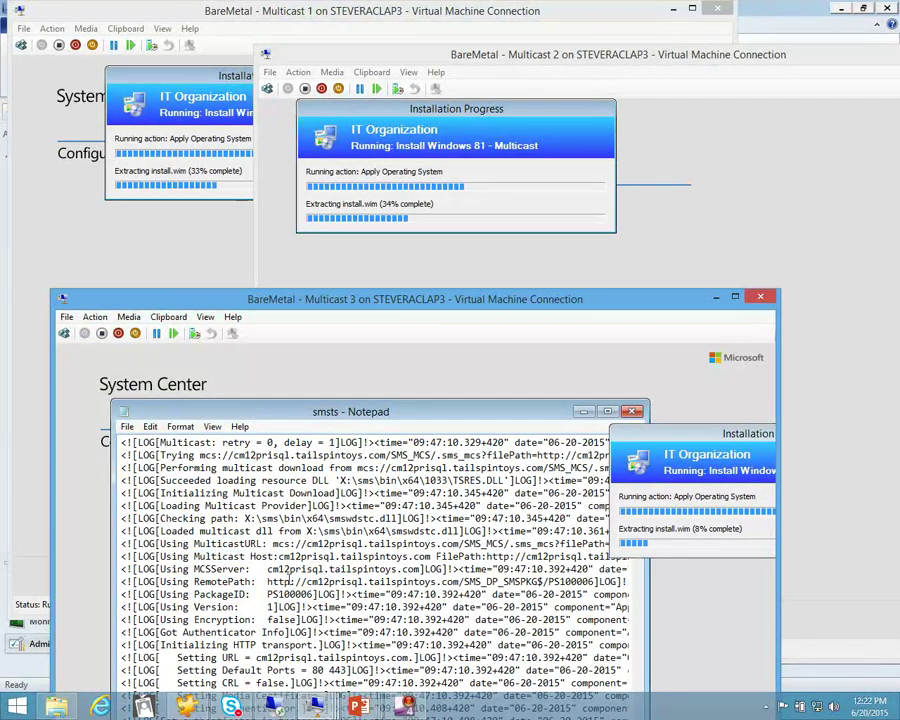
{"action": "key", "text": "F3"}
{"action": "key", "text": "F3"}
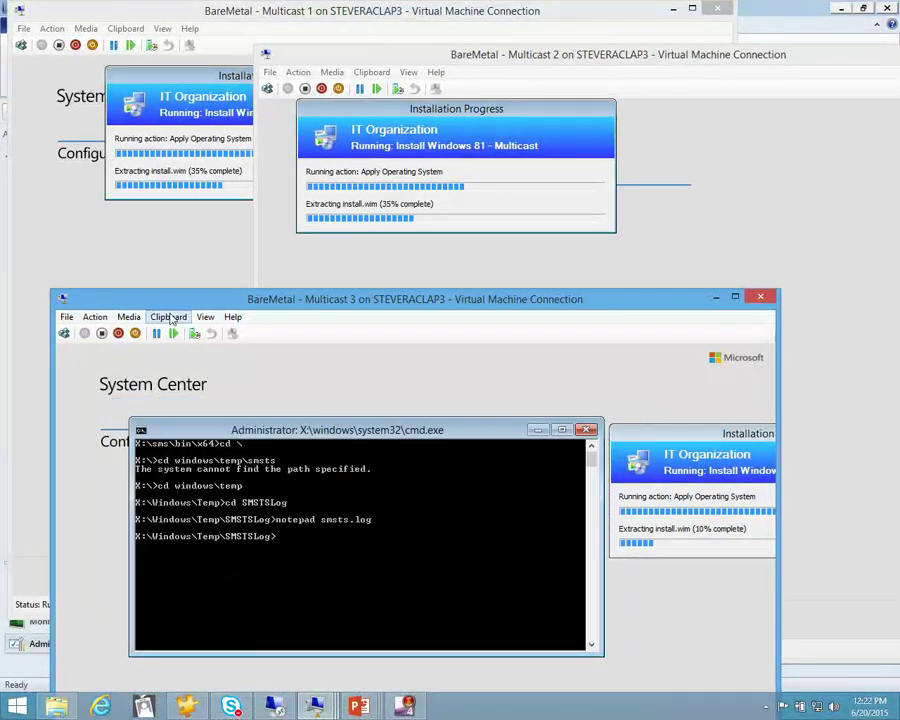
Turn off the BareMetal - Multicast 3, Multicast 2 and Multicast 1 virtual machines
{"action": "left_click", "coordinate": [95, 317]}
{"action": "left_click", "coordinate": [107, 354]}
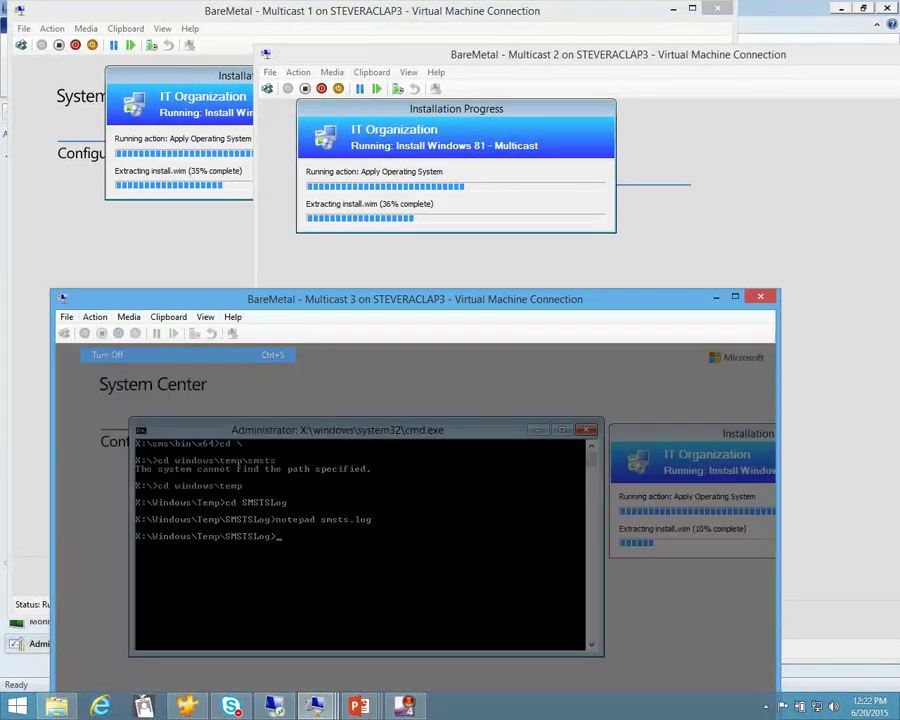
{"action": "left_click", "coordinate": [297, 73]}
{"action": "left_click", "coordinate": [306, 110]}
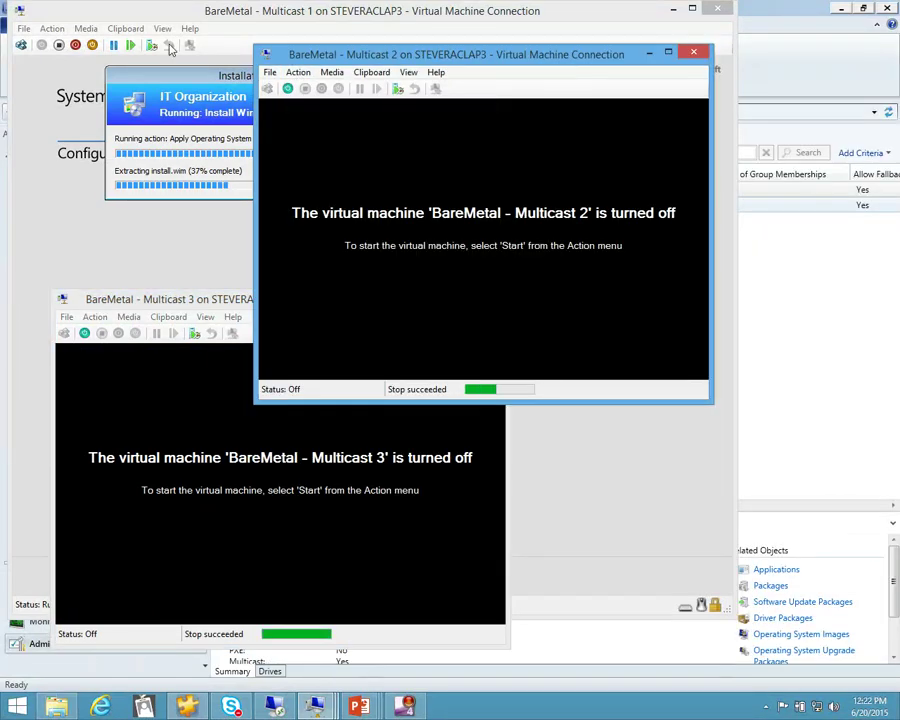
{"action": "left_click", "coordinate": [52, 28]}
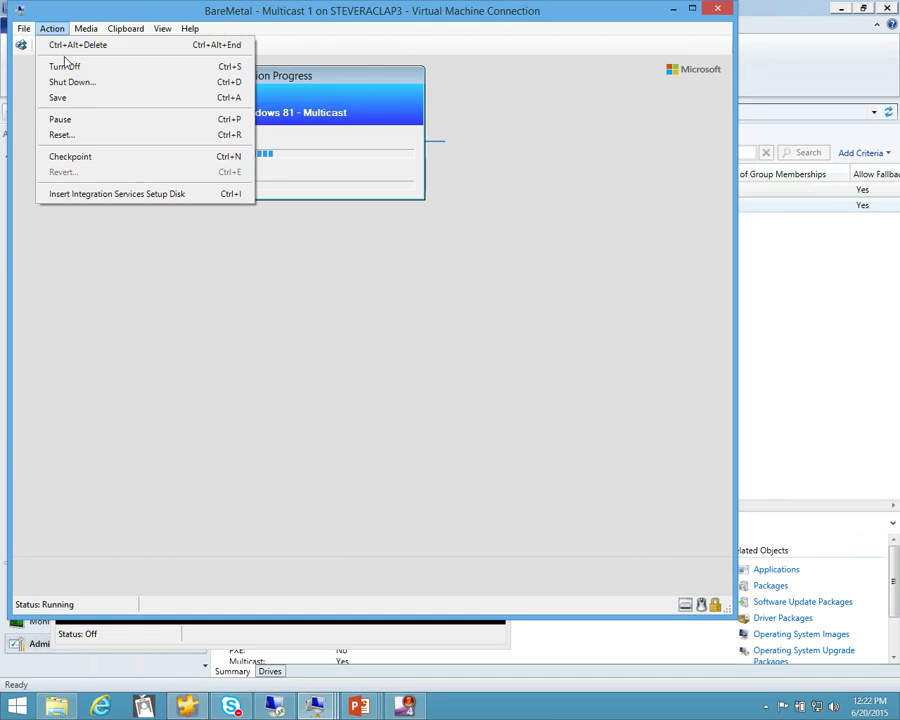
{"action": "left_click", "coordinate": [68, 66]}
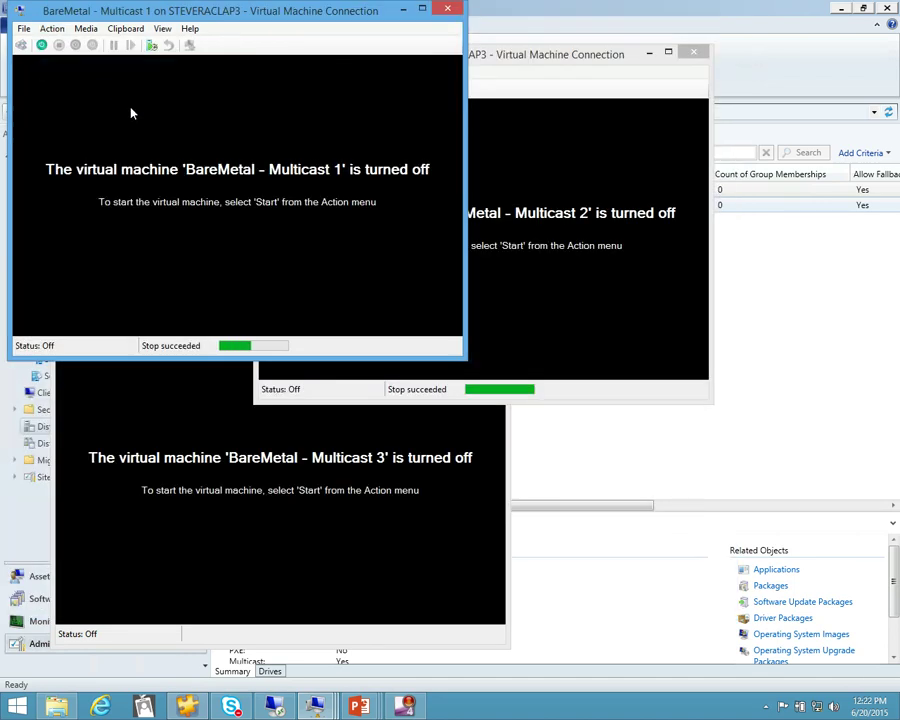
Switch to the Configuration Manager console and open the multicast settings of the CM12PRISQL.TAILSPINTOYS.COM distribution point
{"action": "left_click", "coordinate": [313, 705]}
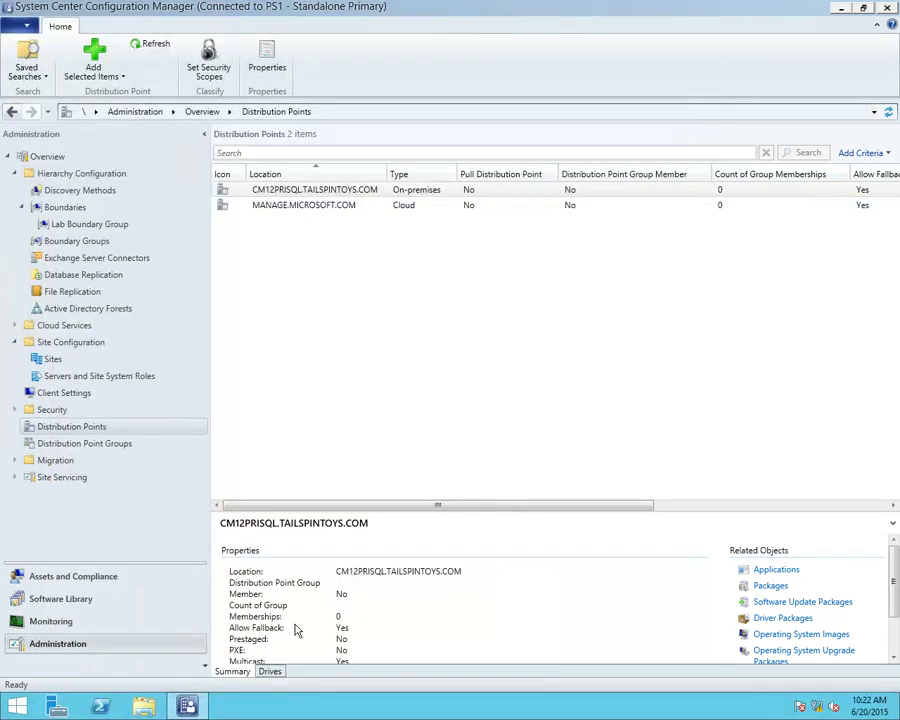
{"action": "left_click", "coordinate": [301, 193]}
{"action": "right_click", "coordinate": [301, 197]}
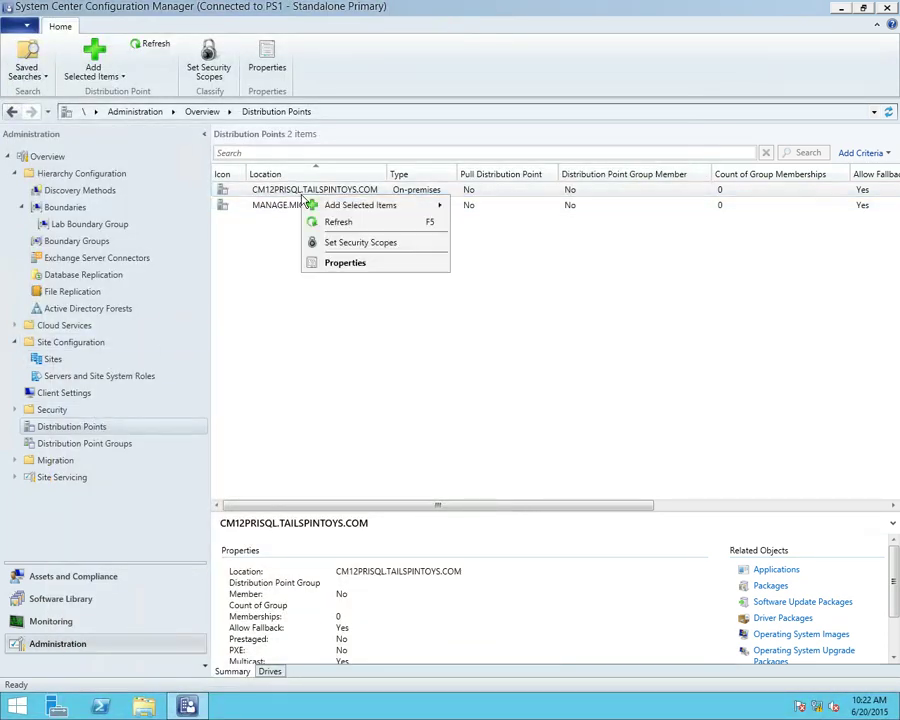
{"action": "left_click", "coordinate": [330, 264]}
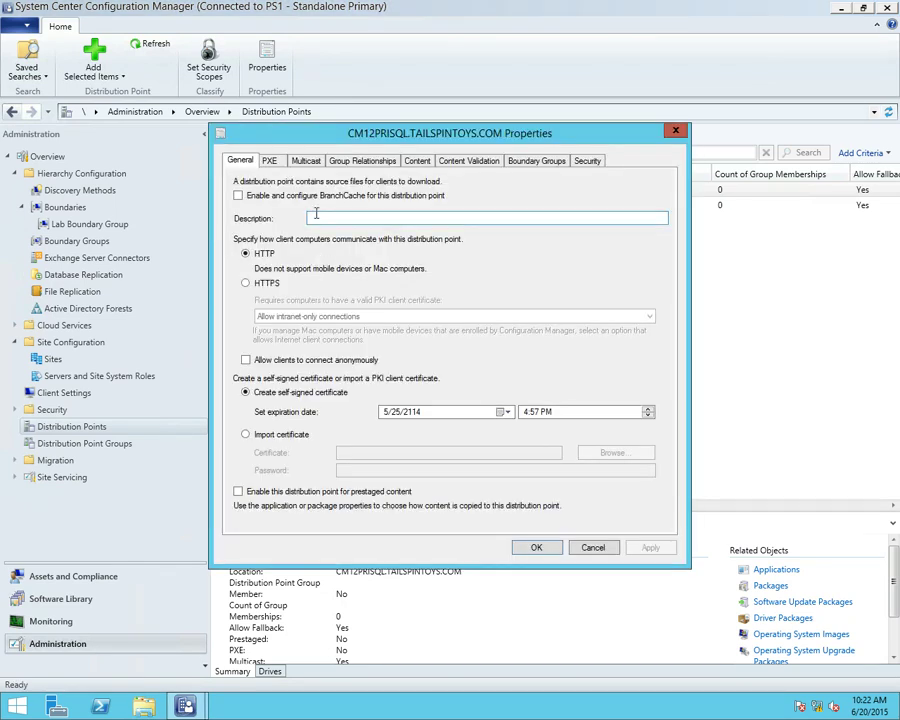
{"action": "left_click", "coordinate": [306, 160]}
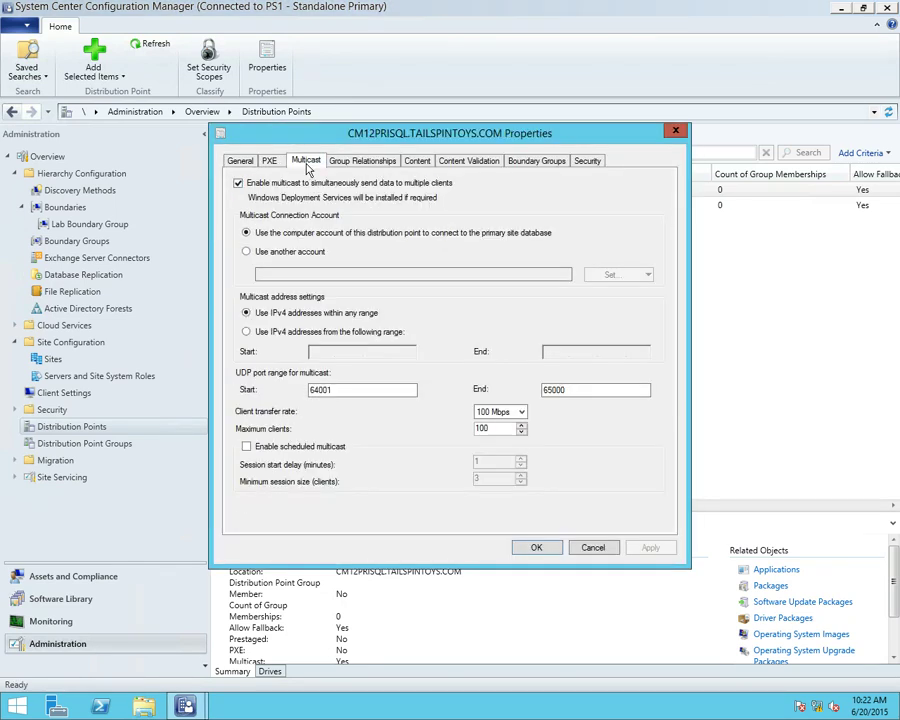
Enable scheduled multicast on the CM12PRISQL.TAILSPINTOYS.COM distribution point and save its properties
{"action": "left_click", "coordinate": [246, 446]}
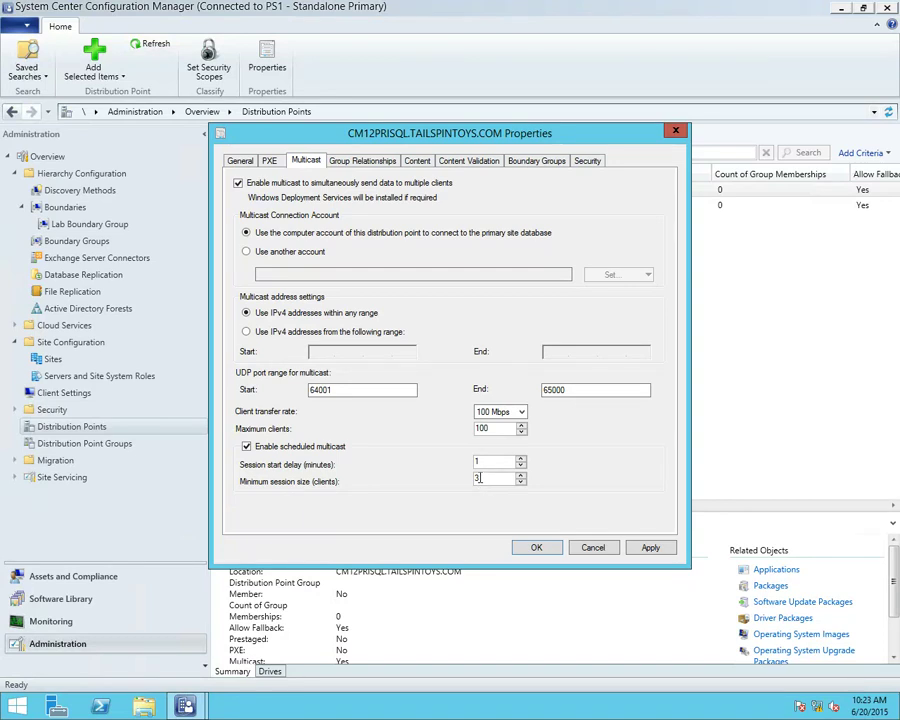
{"action": "left_click", "coordinate": [536, 547]}
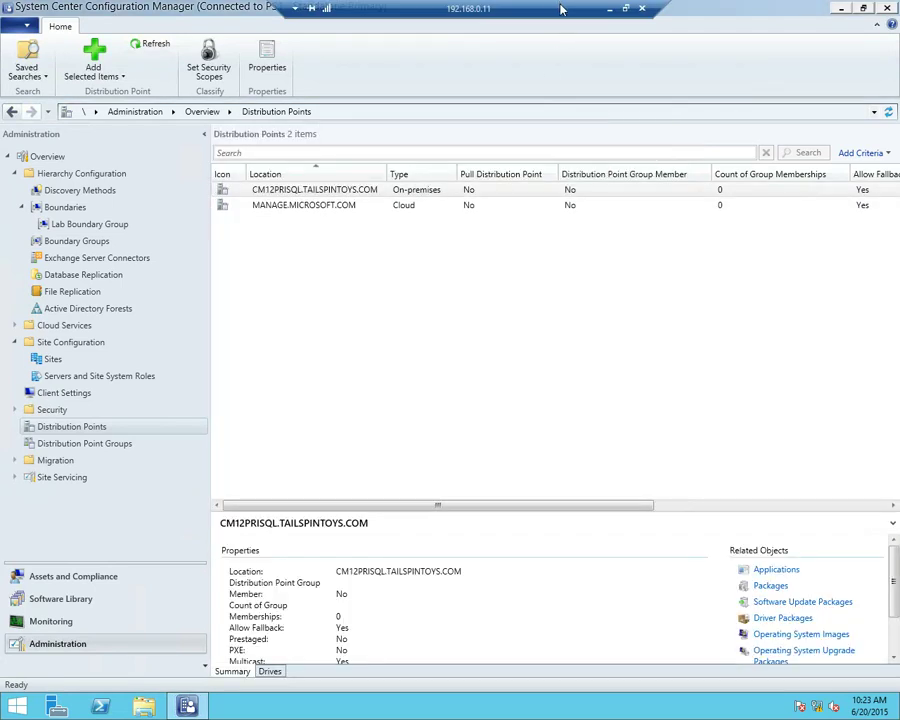
Switch from the remote session to the Hyper-V machine windows, start BareMetal - Multicast 1 and boot it from CD or DVD
{"action": "left_click", "coordinate": [610, 8]}
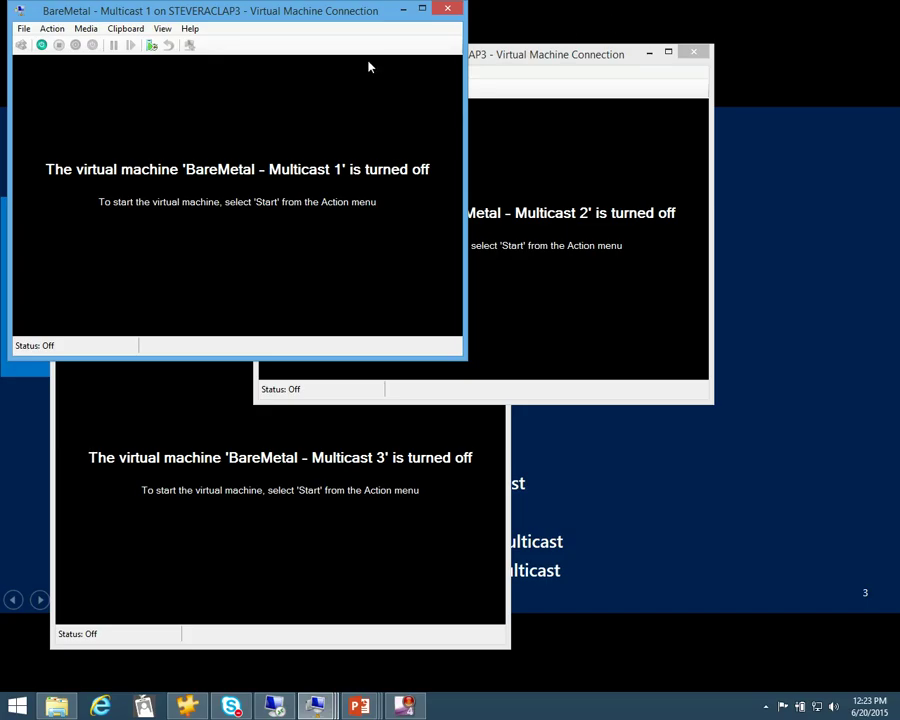
{"action": "left_click", "coordinate": [51, 28]}
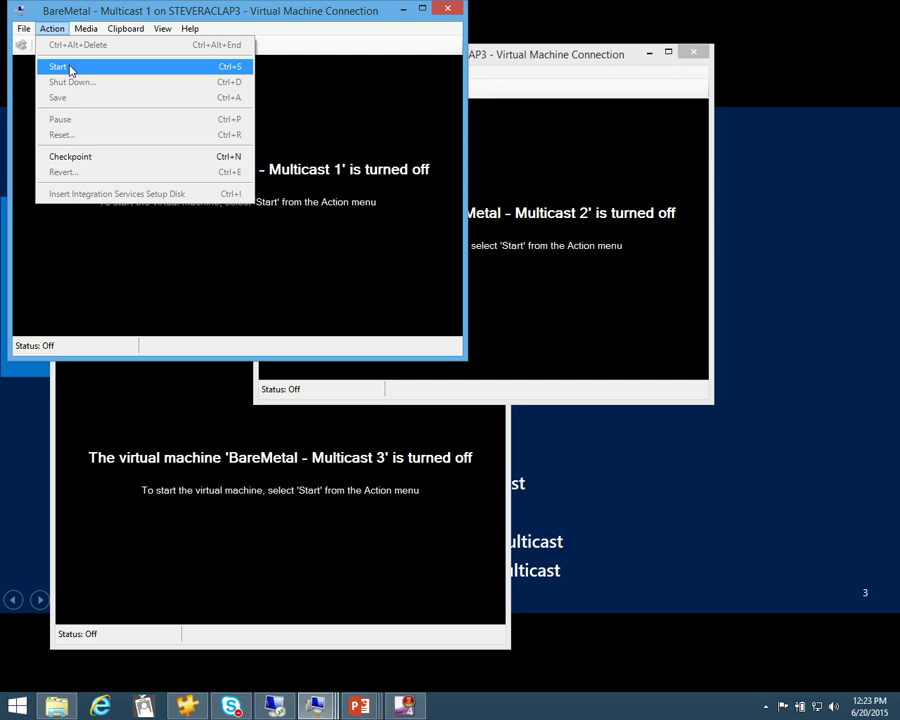
{"action": "left_click", "coordinate": [68, 66]}
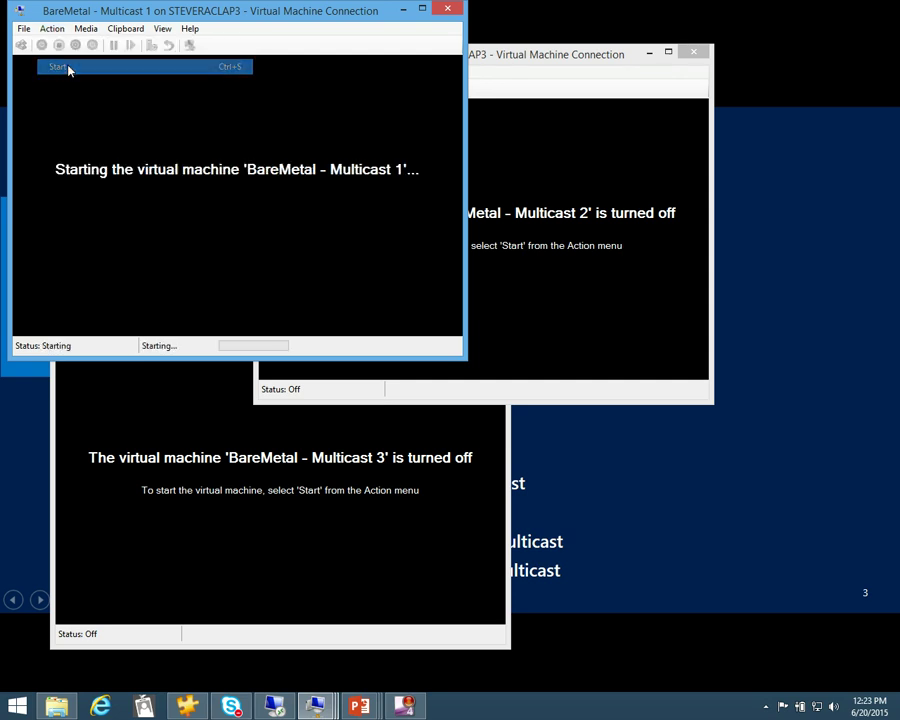
{"action": "left_click", "coordinate": [484, 50]}
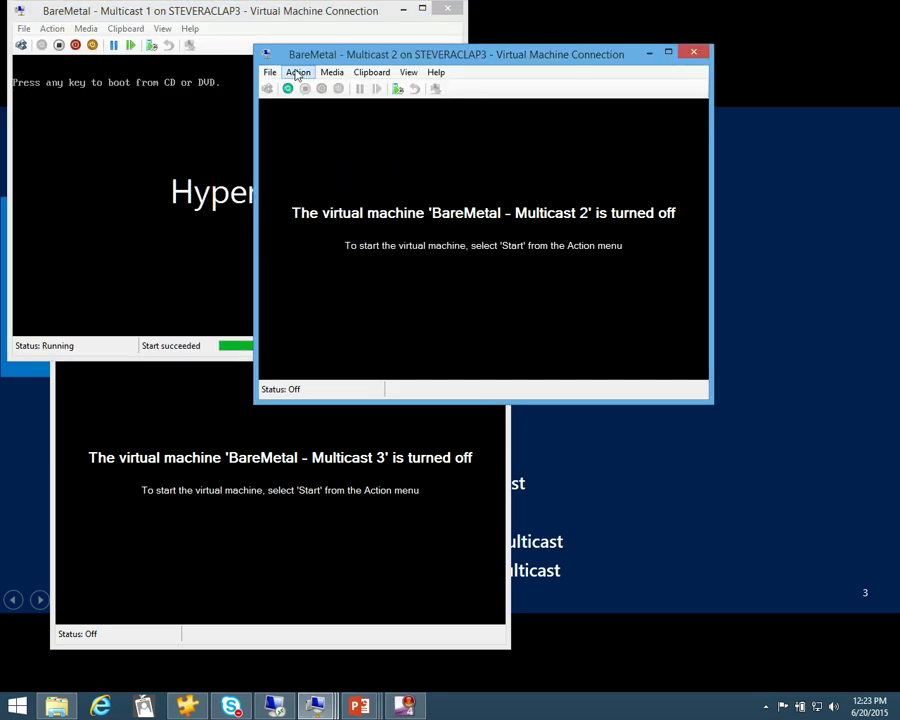
{"action": "left_click", "coordinate": [228, 107]}
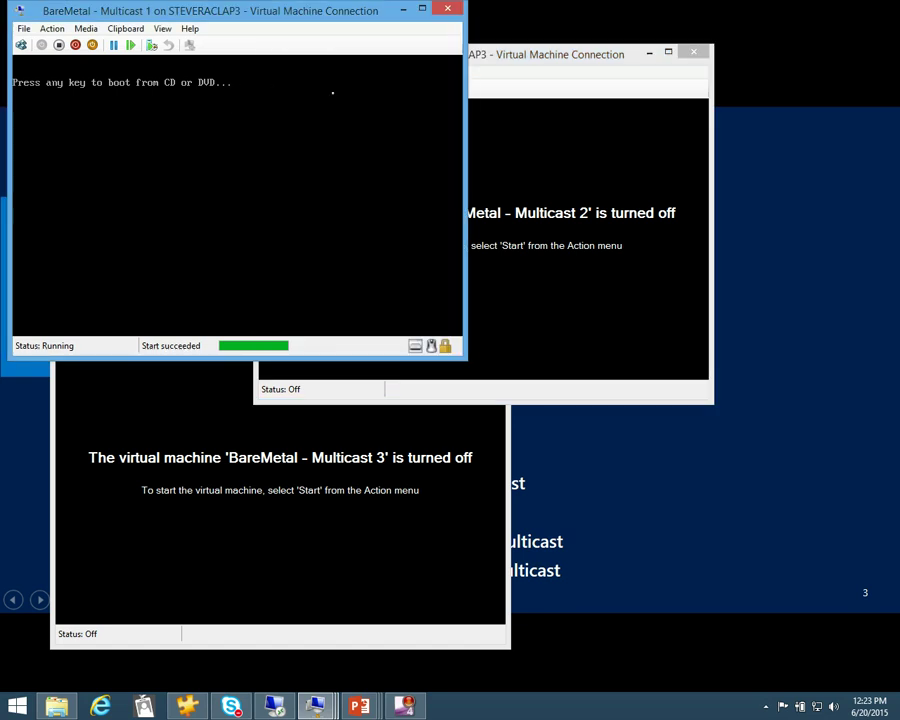
{"action": "key", "text": "Return"}
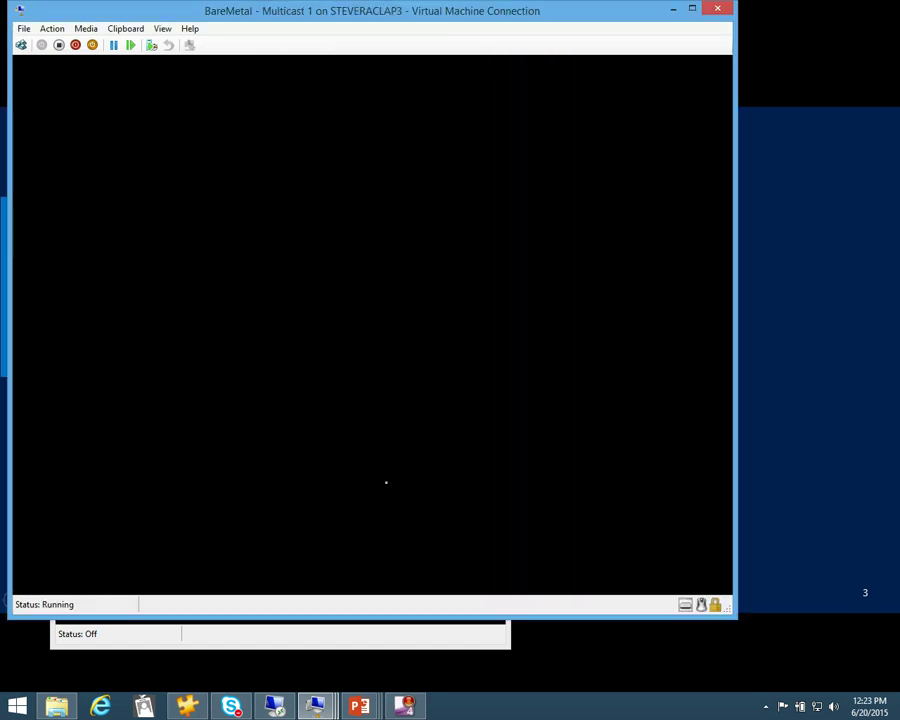
Start the BareMetal - Multicast 3 virtual machine and boot it from CD or DVD
{"action": "left_click", "coordinate": [371, 640]}
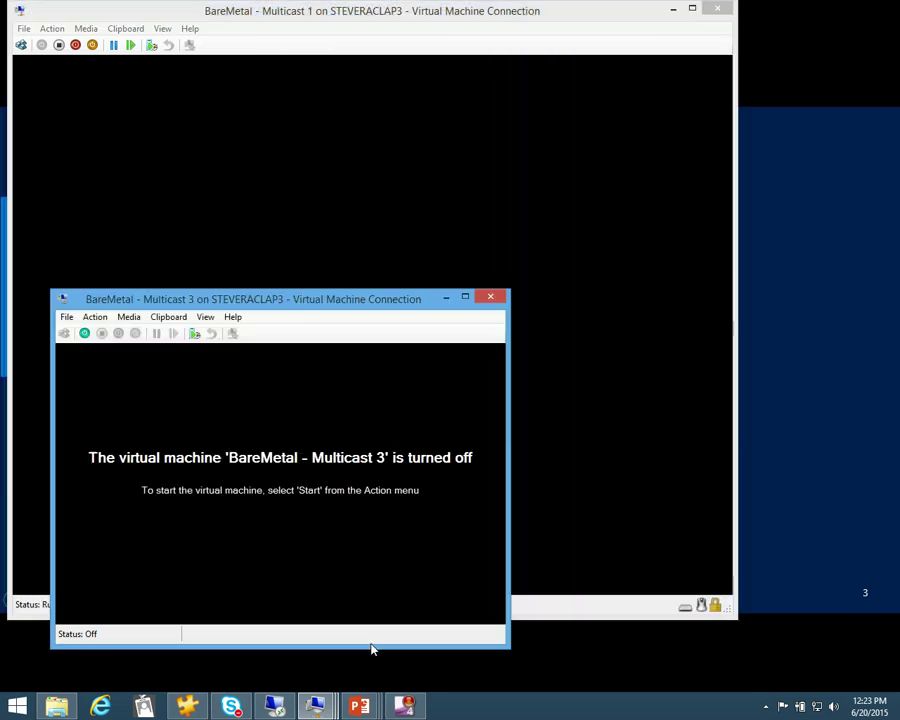
{"action": "left_click", "coordinate": [95, 316]}
{"action": "left_click", "coordinate": [115, 355]}
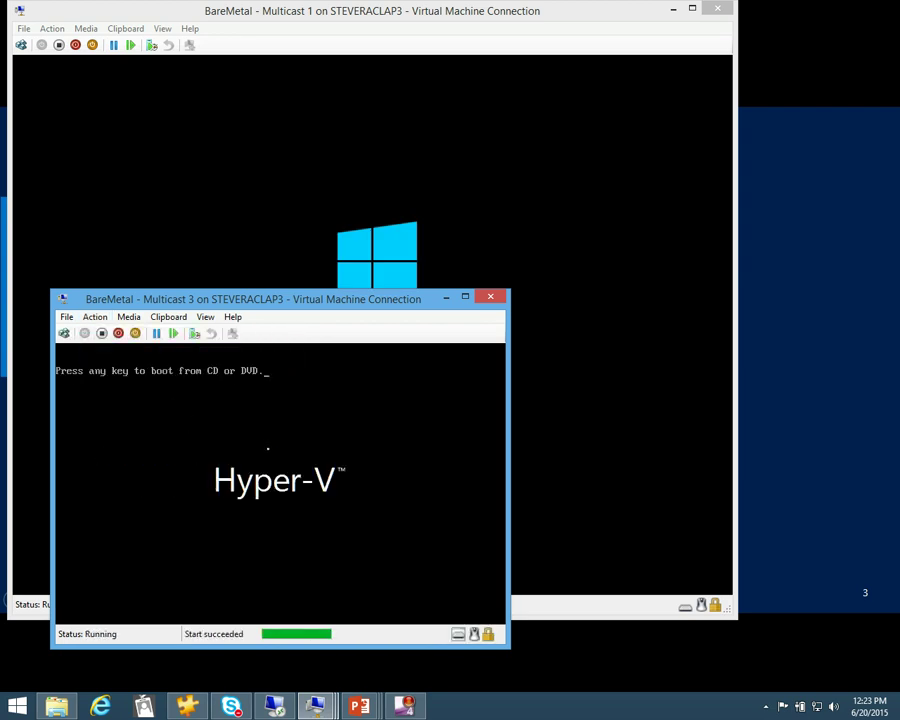
{"action": "key", "text": "Return"}
{"action": "key", "text": "Return"}
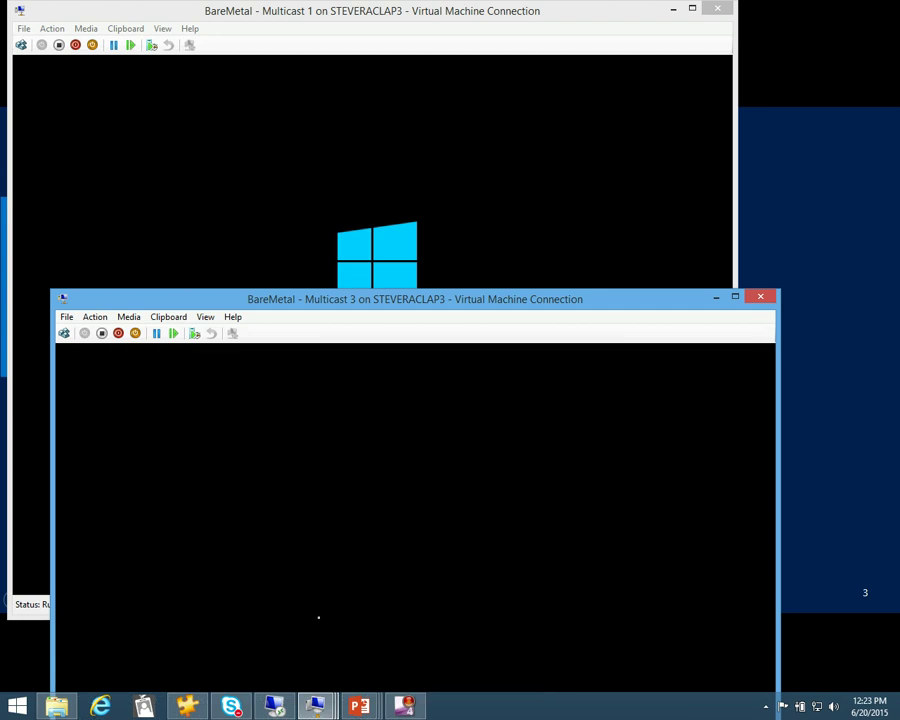
Bring up the BareMetal - Multicast 2 virtual machine, start it and boot it from CD or DVD
{"action": "mouse_move", "coordinate": [315, 706]}
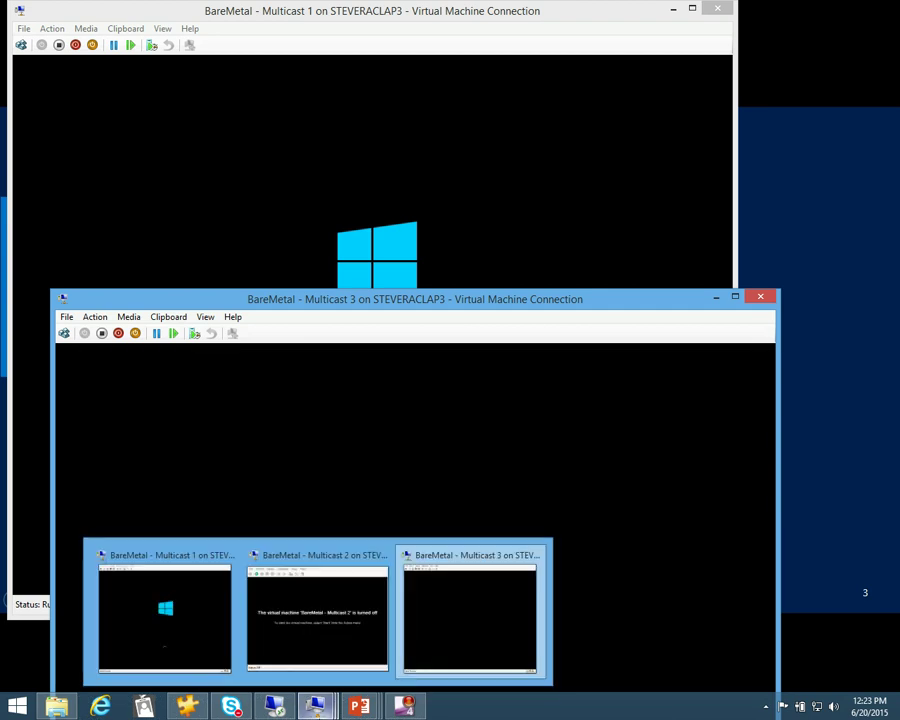
{"action": "left_click", "coordinate": [440, 645]}
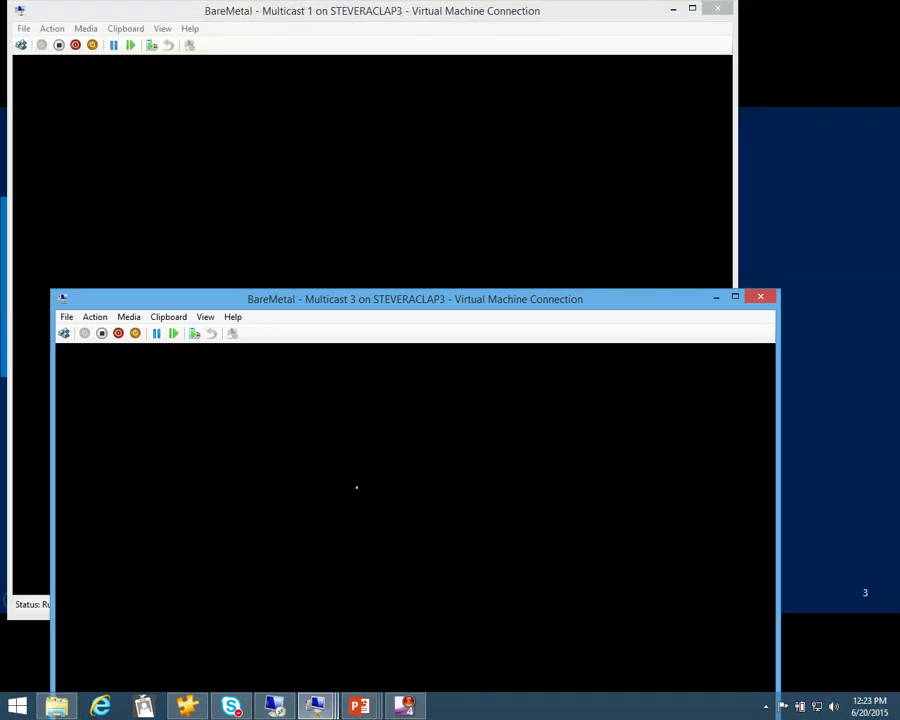
{"action": "left_click", "coordinate": [94, 318]}
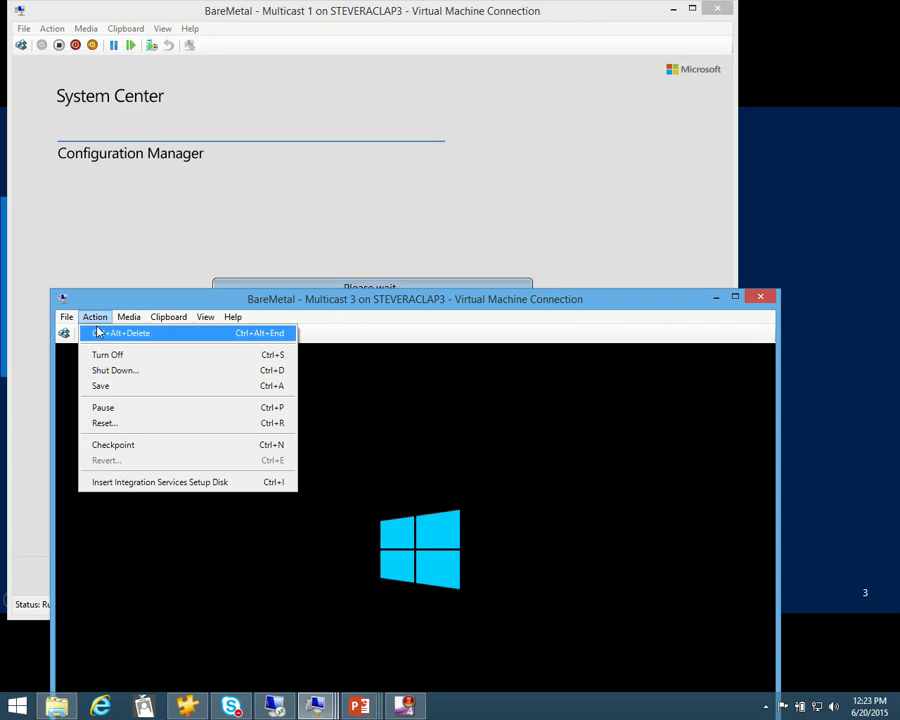
{"action": "left_click", "coordinate": [315, 706]}
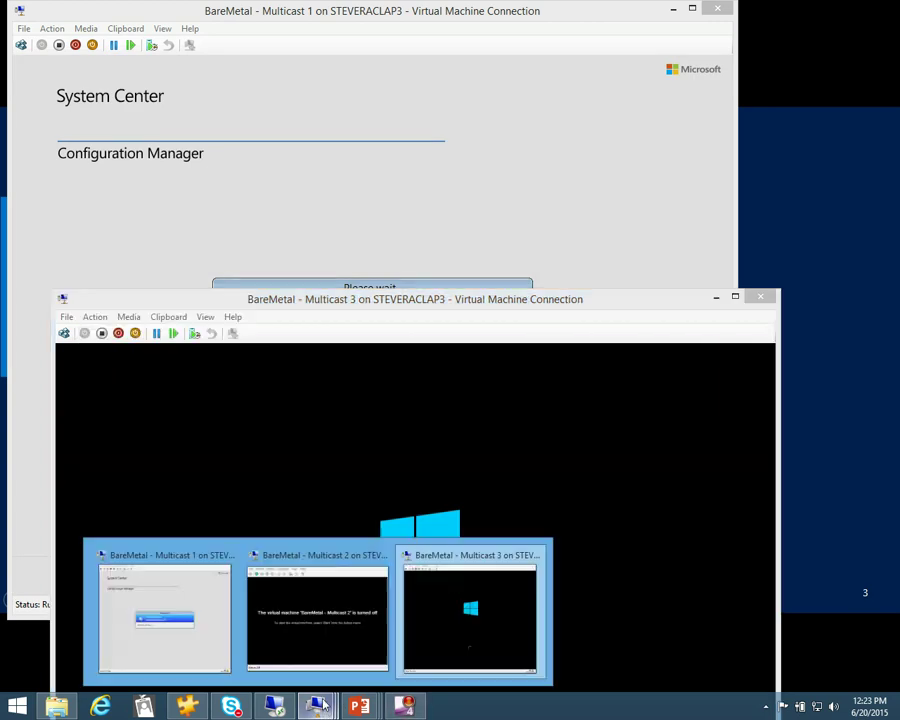
{"action": "left_click", "coordinate": [335, 645]}
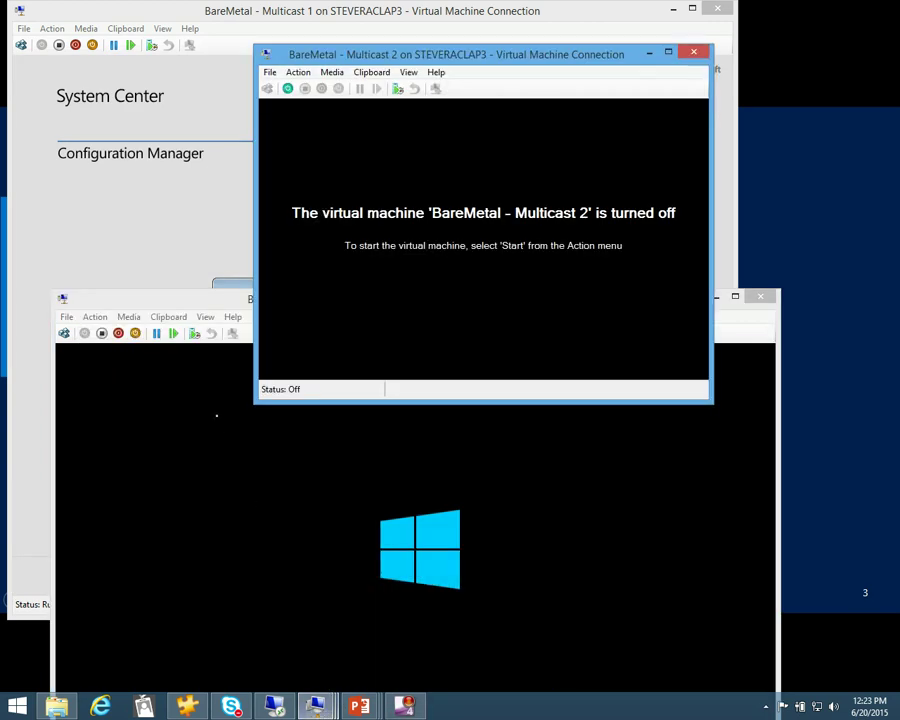
{"action": "left_click", "coordinate": [297, 72]}
{"action": "left_click", "coordinate": [305, 110]}
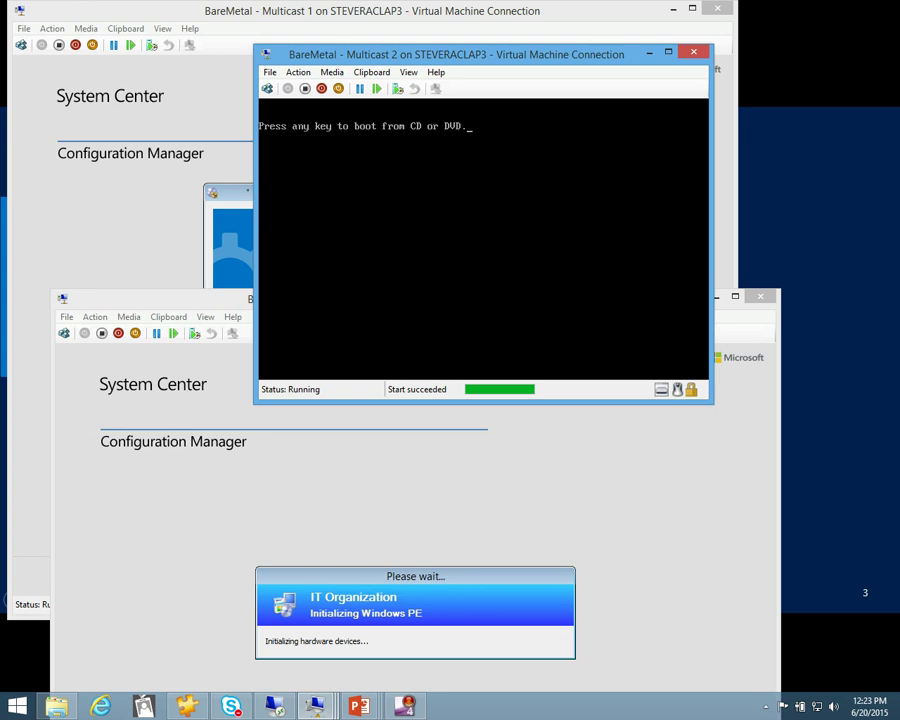
{"action": "key", "text": "Return"}
{"action": "key", "text": "Return"}
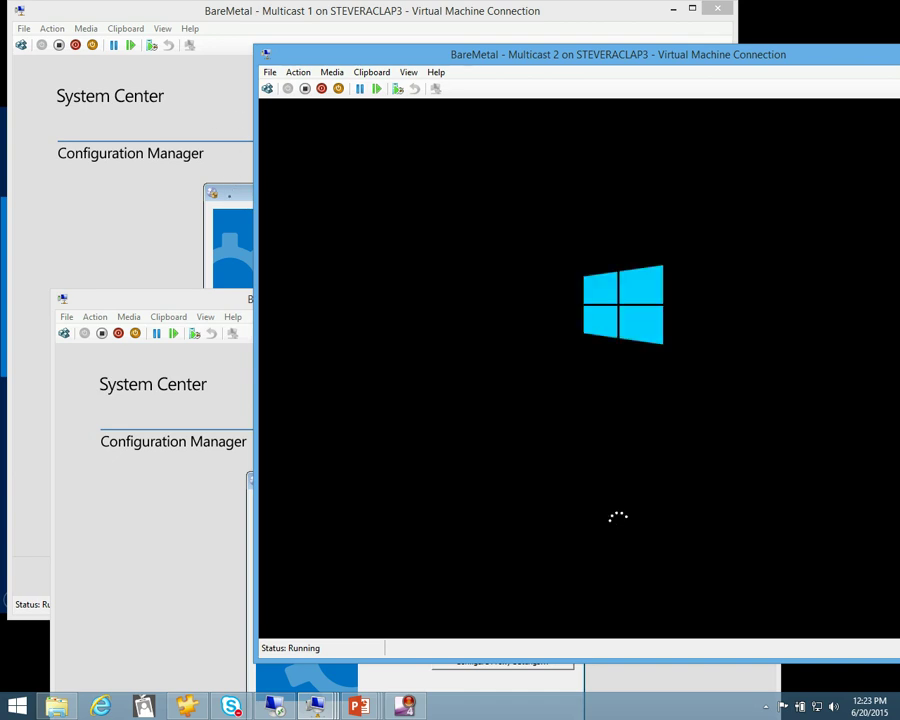
Advance past the Task Sequence Wizard's welcome page on Multicast 1, Multicast 3 and Multicast 2
{"action": "left_click", "coordinate": [229, 203]}
{"action": "left_click_drag", "start_coordinate": [237, 199], "coordinate": [146, 128]}
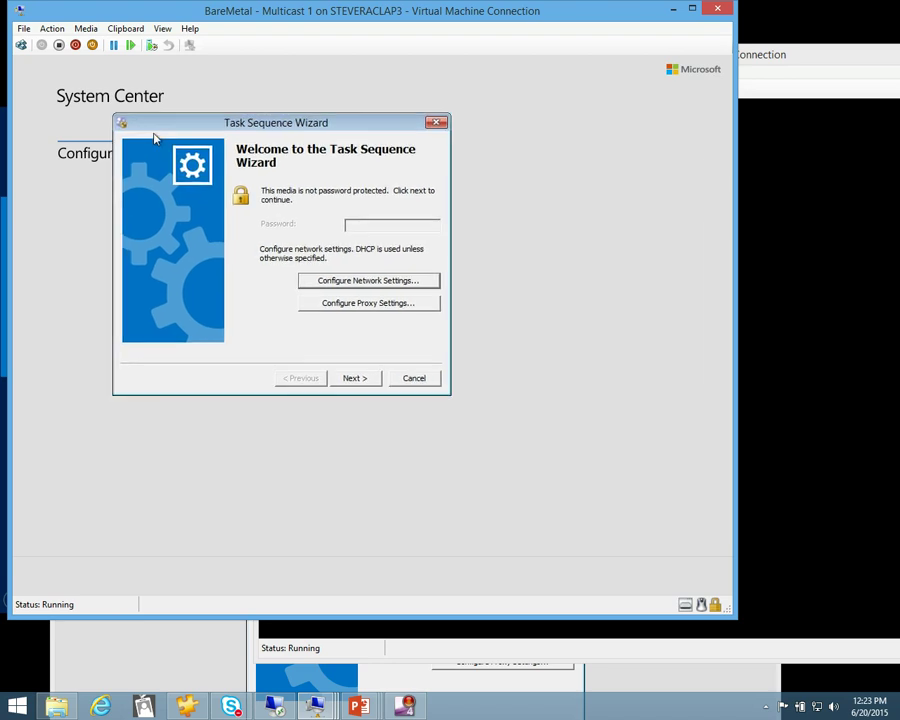
{"action": "left_click", "coordinate": [352, 376]}
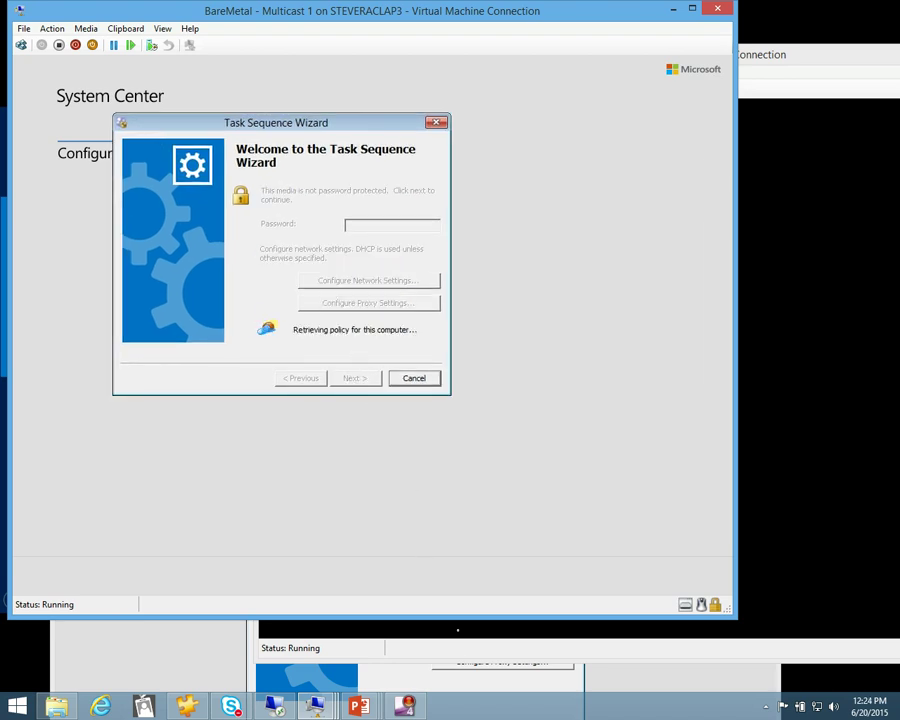
{"action": "left_click", "coordinate": [402, 687]}
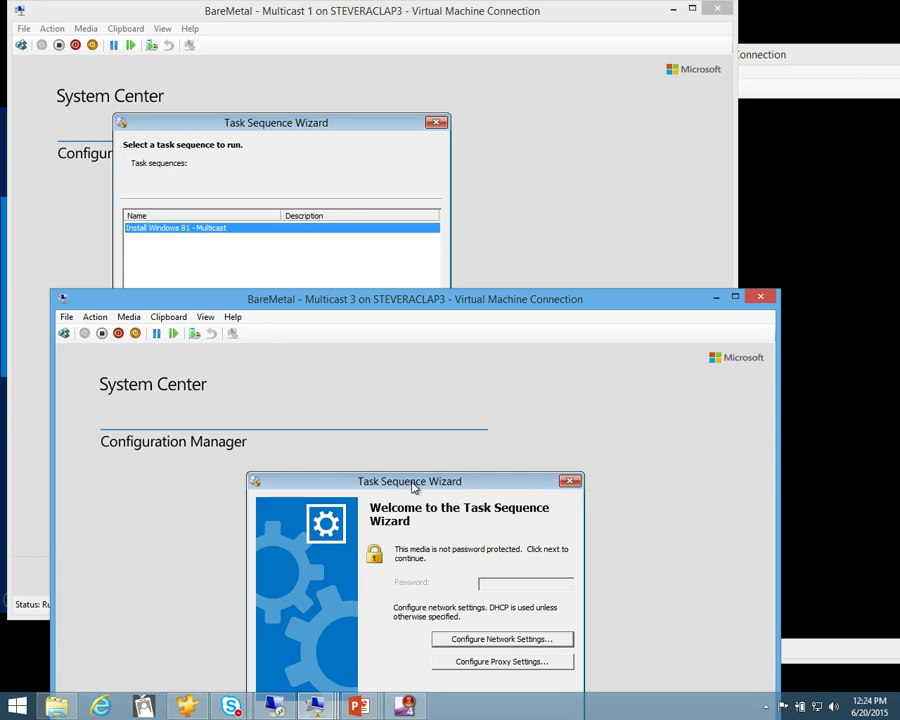
{"action": "left_click_drag", "start_coordinate": [412, 484], "coordinate": [361, 410]}
{"action": "left_click", "coordinate": [434, 658]}
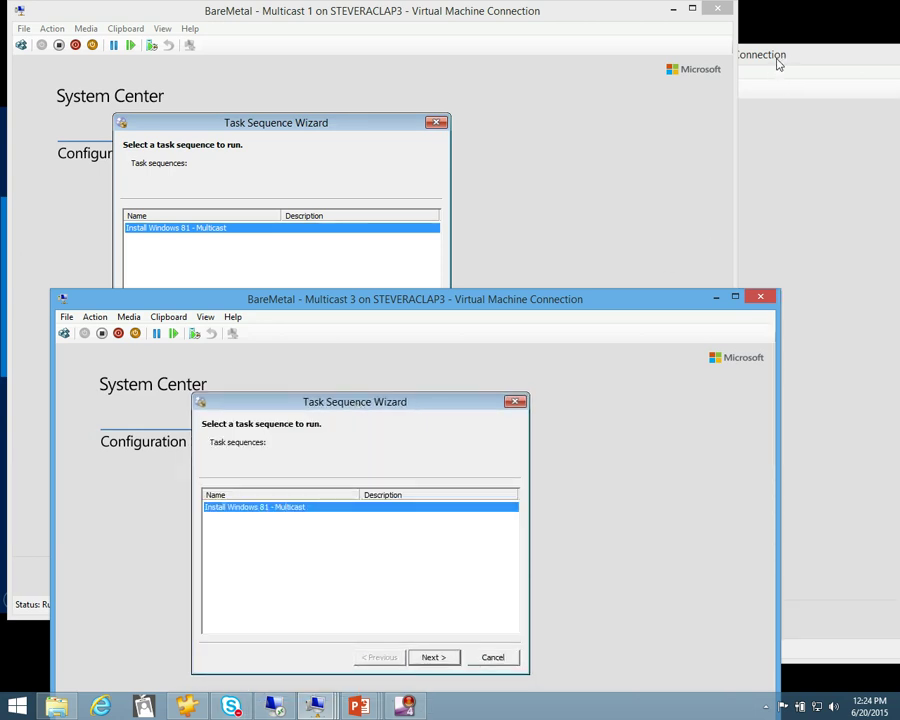
{"action": "left_click", "coordinate": [778, 65]}
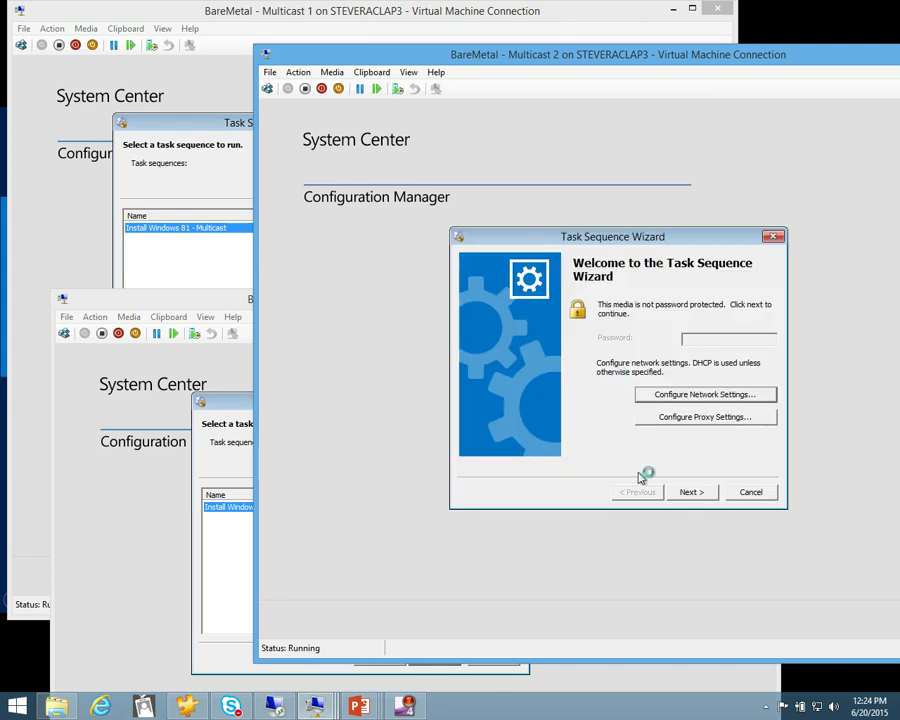
{"action": "left_click", "coordinate": [685, 493]}
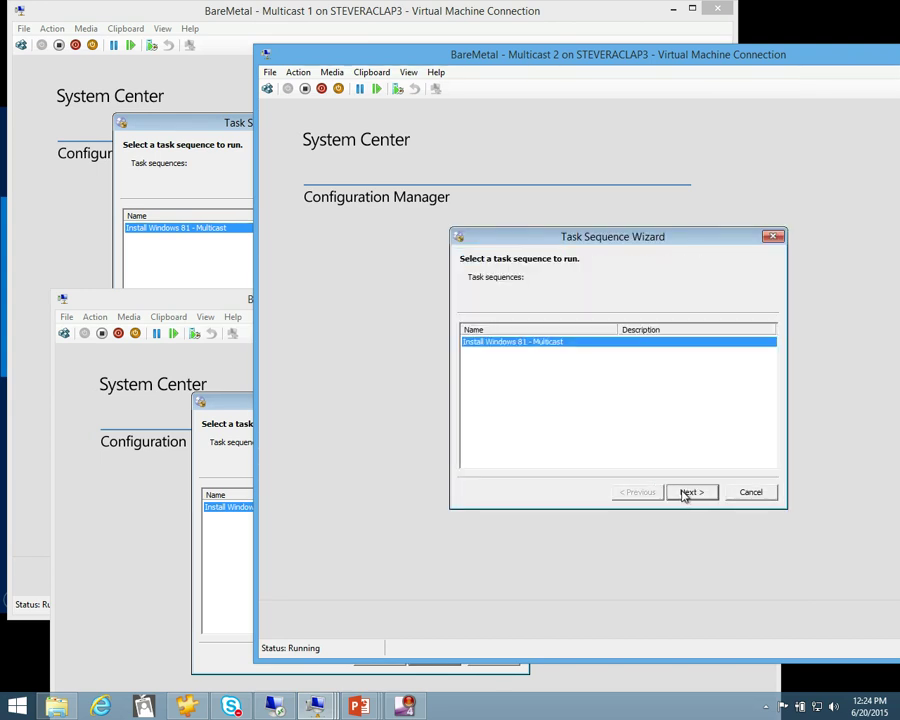
Run the Install Windows 81 - Multicast task sequence on Multicast 1, Multicast 2 and Multicast 3
{"action": "left_click", "coordinate": [250, 17]}
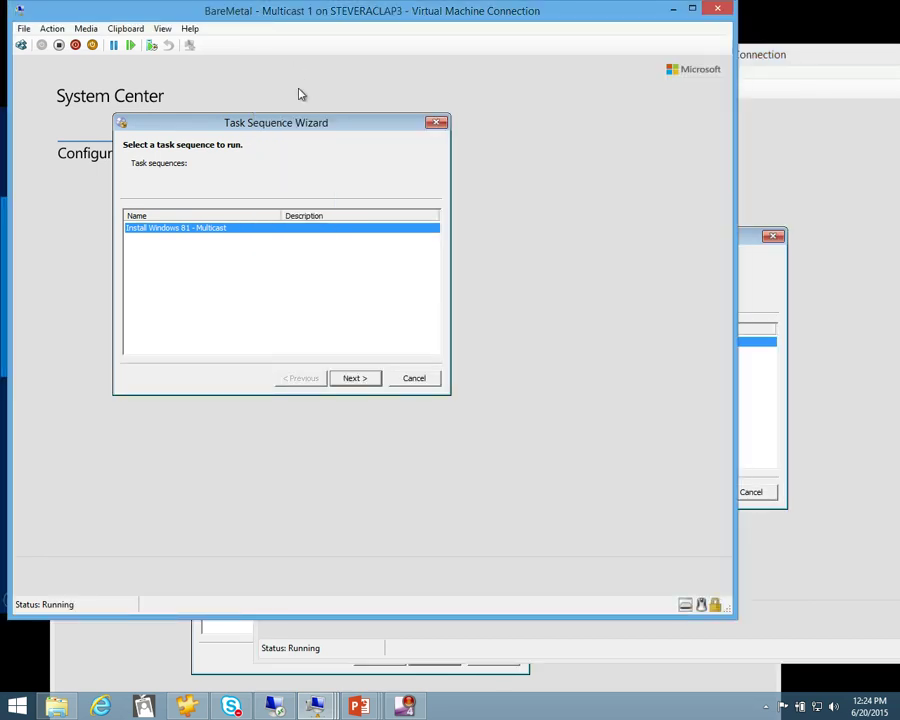
{"action": "left_click", "coordinate": [353, 378]}
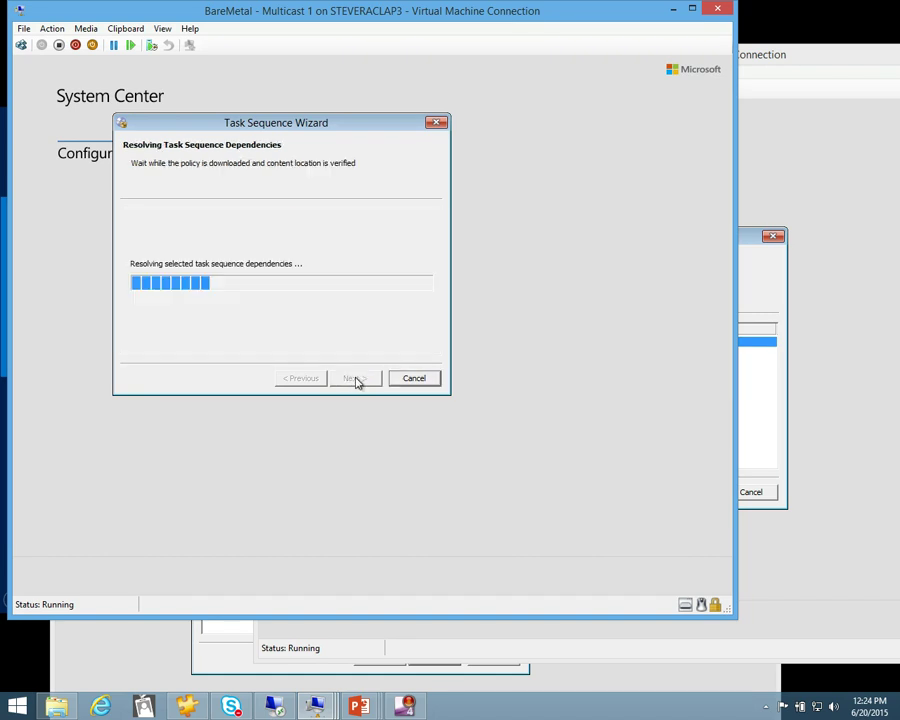
{"action": "left_click", "coordinate": [787, 68]}
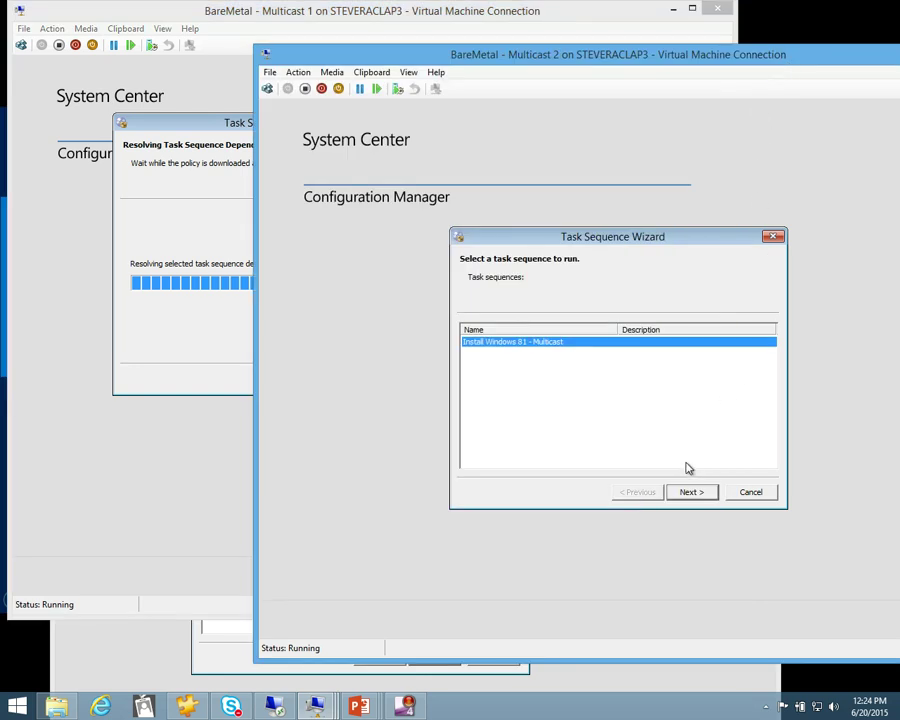
{"action": "left_click", "coordinate": [686, 494]}
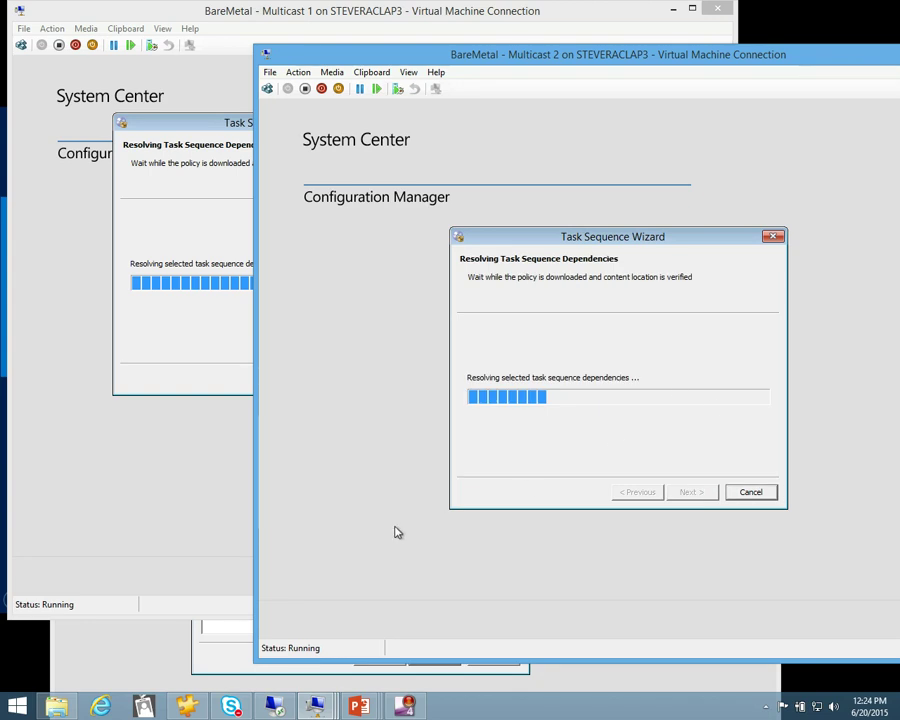
{"action": "left_click", "coordinate": [167, 644]}
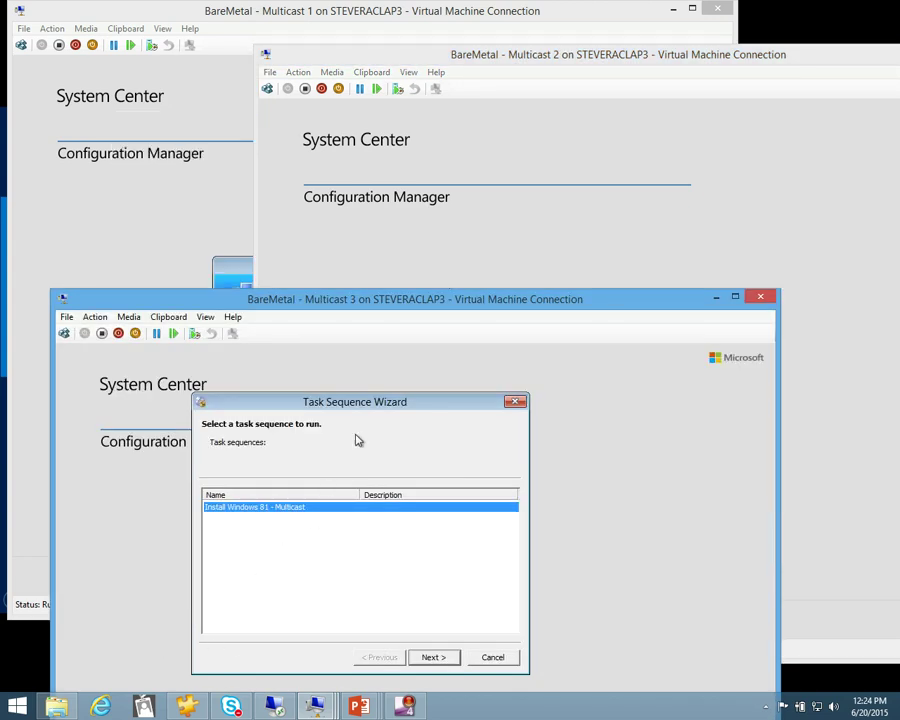
{"action": "left_click", "coordinate": [434, 656]}
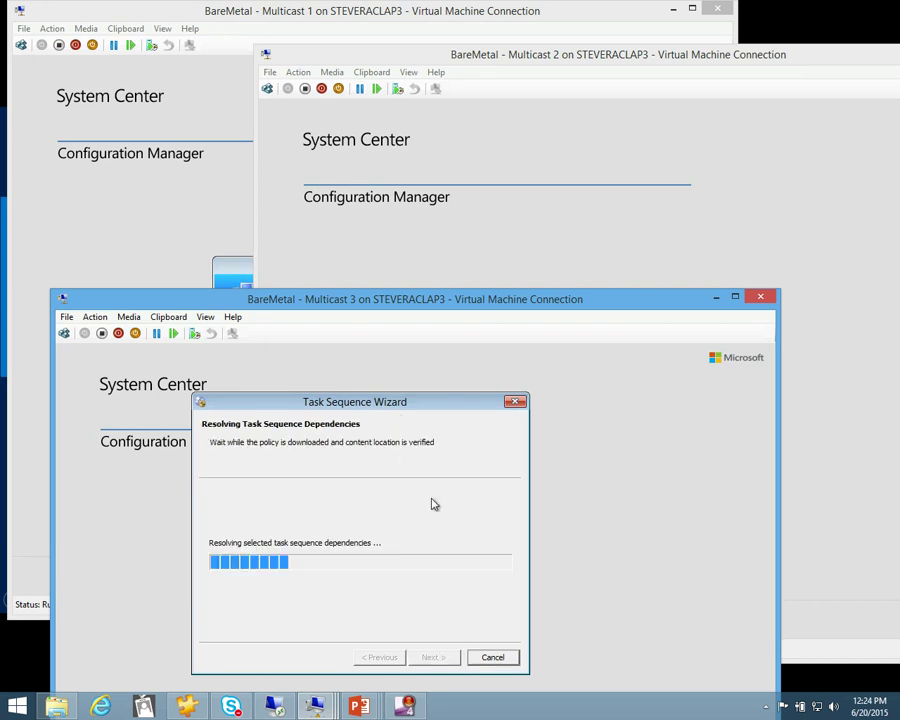
Reposition the task sequence progress windows on Multicast 1, 2 and 3 to watch all three deployments together
{"action": "left_click", "coordinate": [244, 27]}
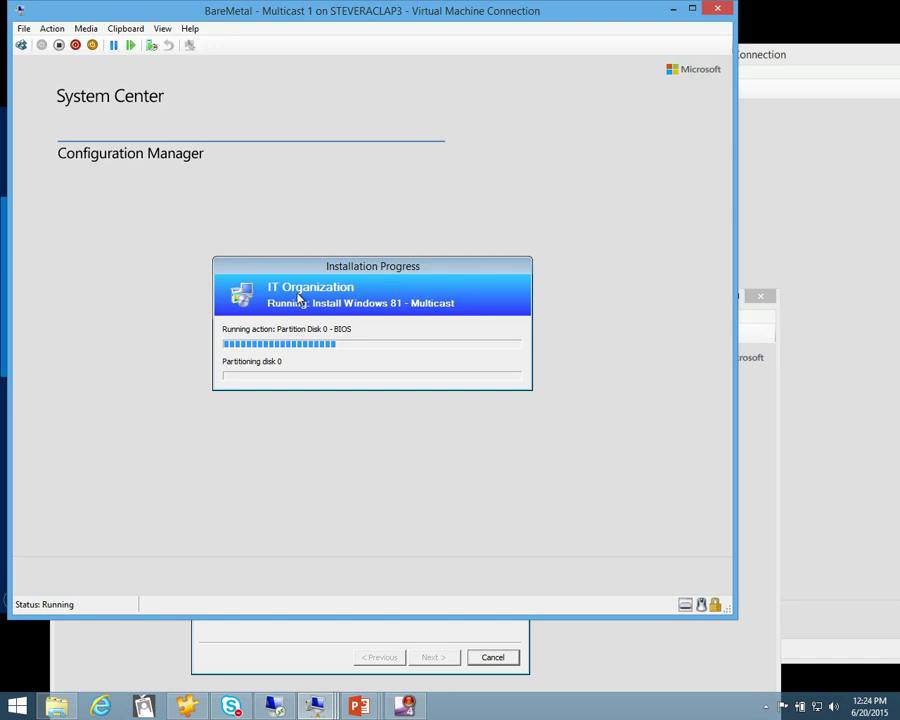
{"action": "left_click_drag", "start_coordinate": [310, 275], "coordinate": [182, 109]}
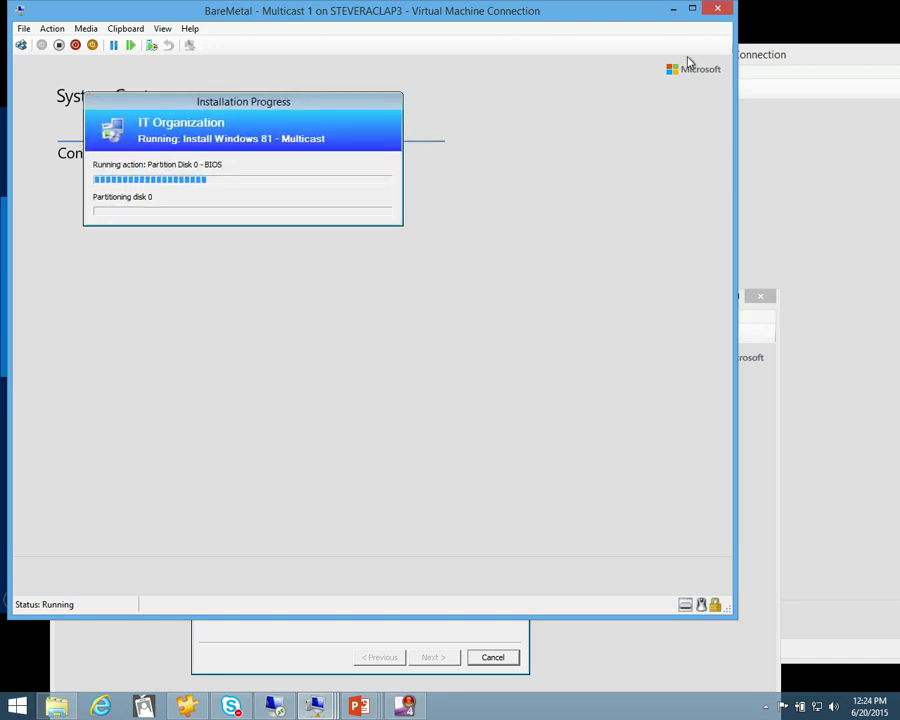
{"action": "left_click", "coordinate": [743, 62]}
{"action": "left_click_drag", "start_coordinate": [611, 313], "coordinate": [616, 117]}
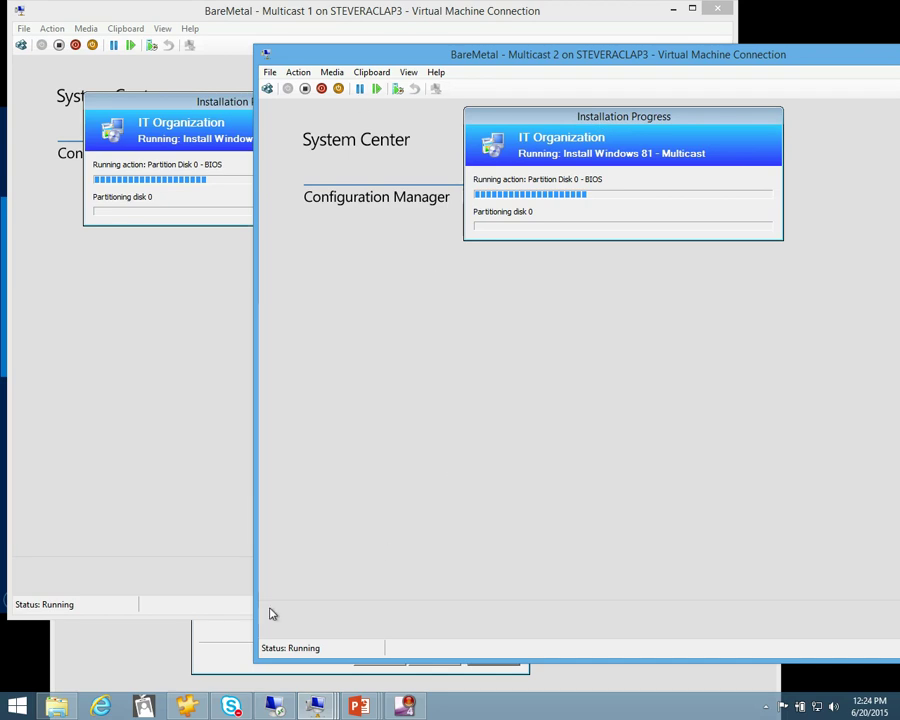
{"action": "left_click", "coordinate": [147, 663]}
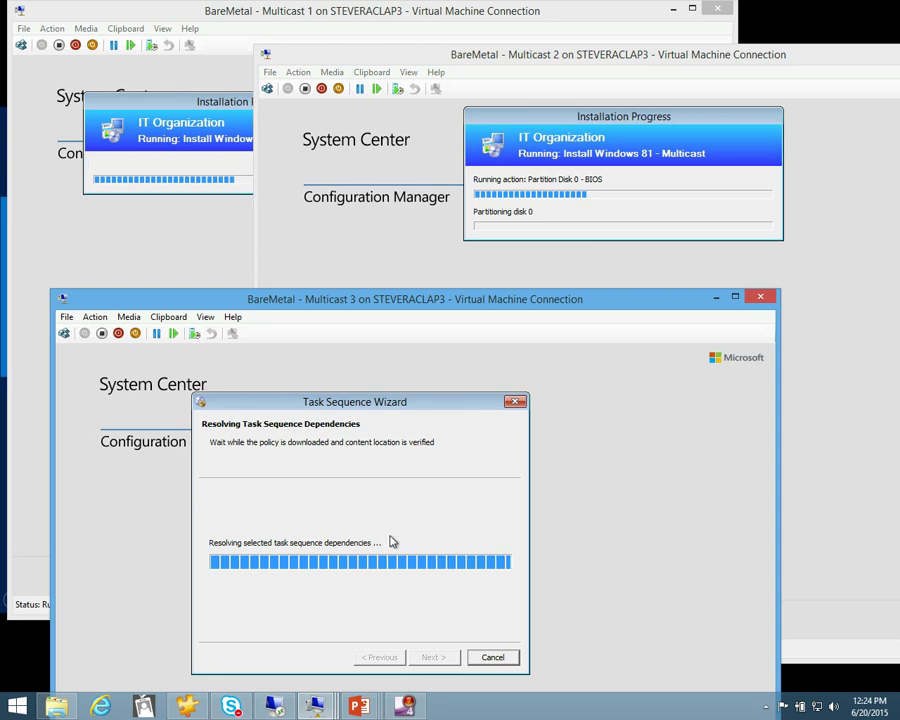
{"action": "left_click_drag", "start_coordinate": [367, 548], "coordinate": [324, 365]}
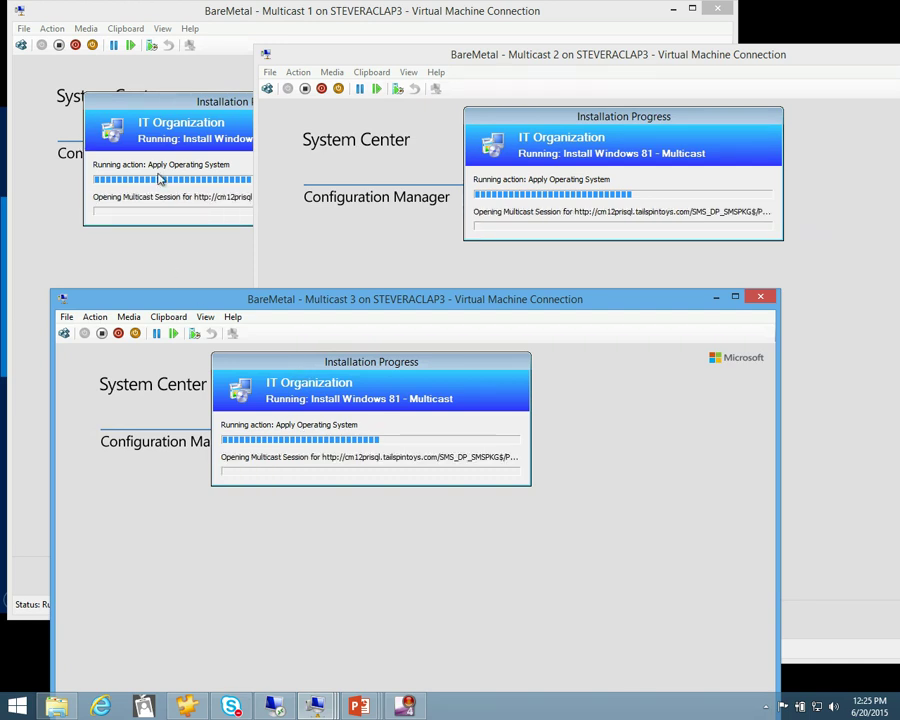
Turn off the Multicast 3, Multicast 2 and Multicast 1 virtual machines, clear their windows and advance the presentation to the Windows to Go slide
{"action": "left_click", "coordinate": [95, 317]}
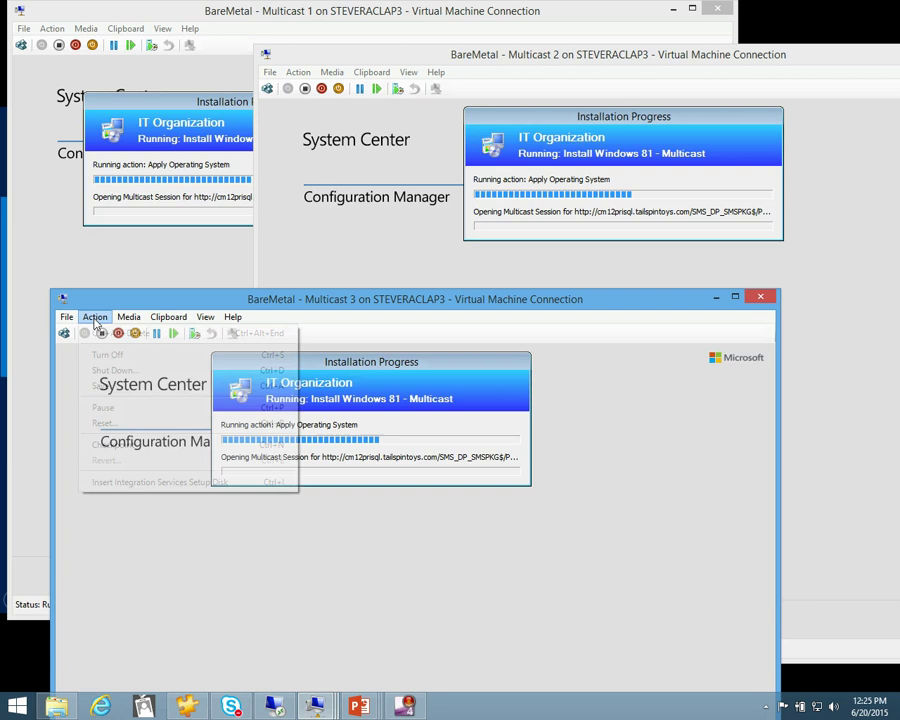
{"action": "left_click", "coordinate": [117, 356]}
{"action": "left_click", "coordinate": [476, 229]}
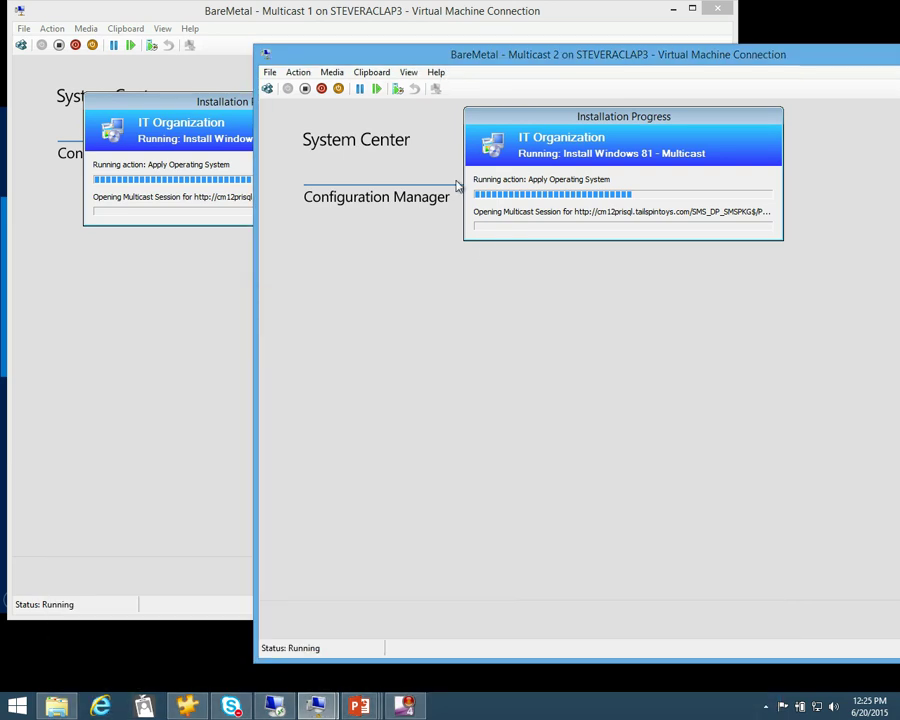
{"action": "left_click", "coordinate": [298, 73]}
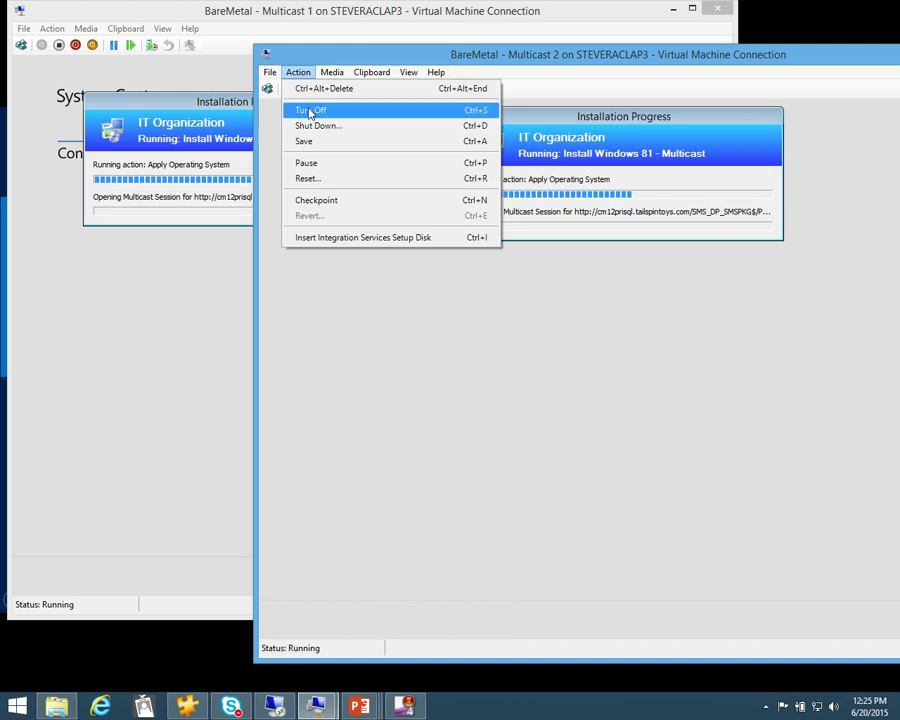
{"action": "left_click", "coordinate": [310, 110]}
{"action": "left_click", "coordinate": [695, 55]}
{"action": "left_click", "coordinate": [52, 28]}
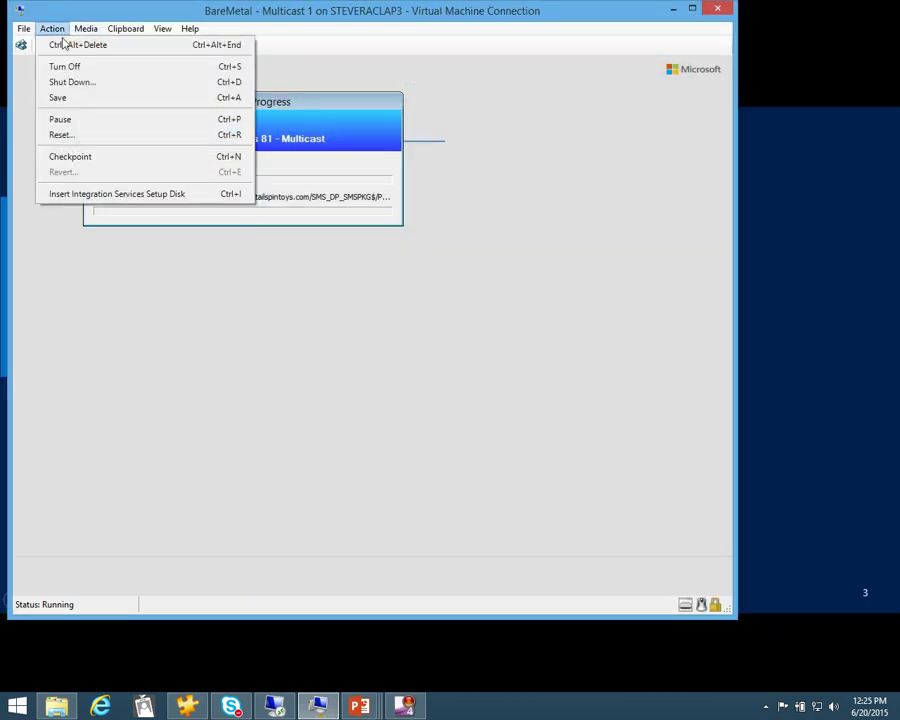
{"action": "left_click", "coordinate": [68, 67]}
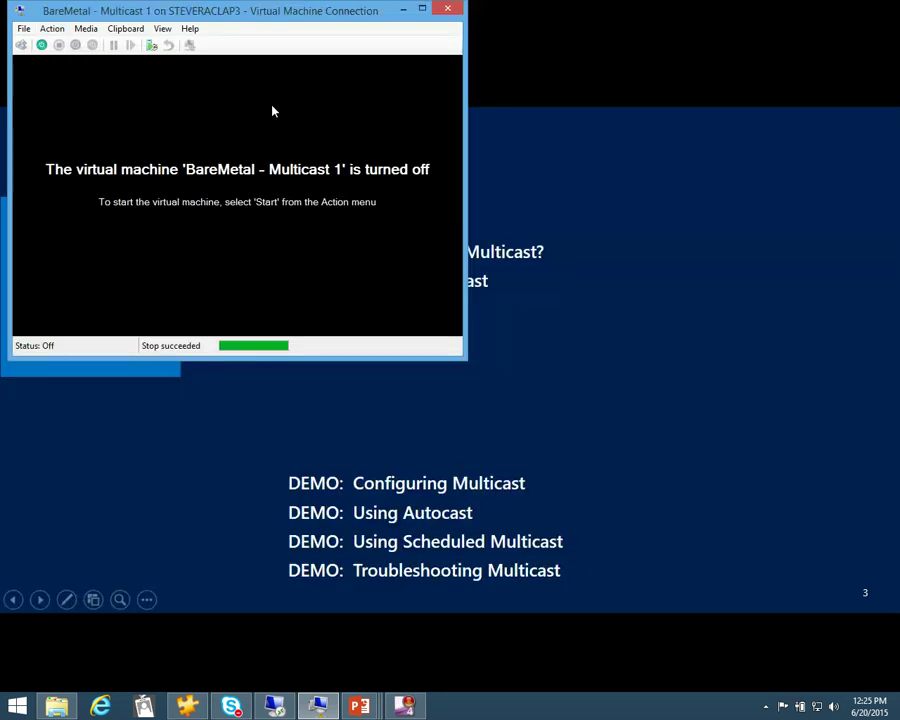
{"action": "left_click", "coordinate": [447, 8]}
{"action": "left_click", "coordinate": [222, 273]}
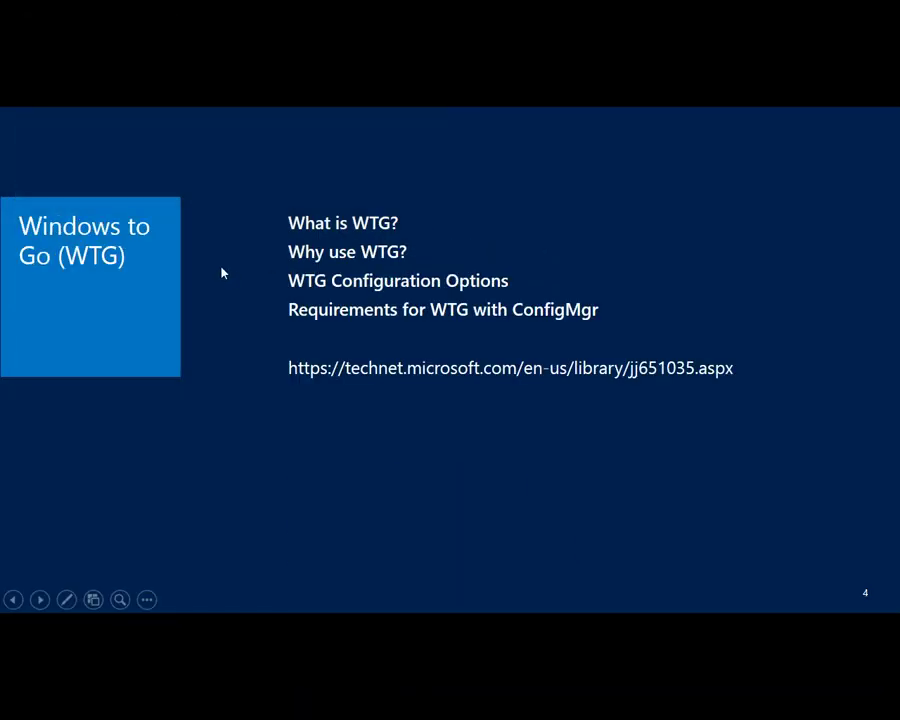
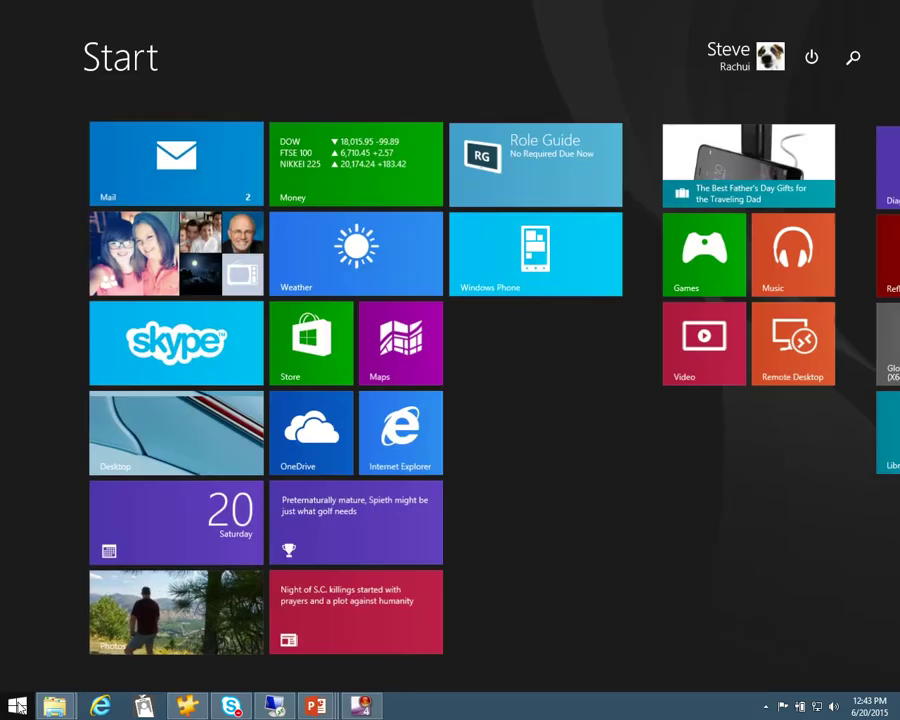
Open Hyper-V Manager and start the WTGDemo virtual machine
{"action": "type", "text": "hyper"}
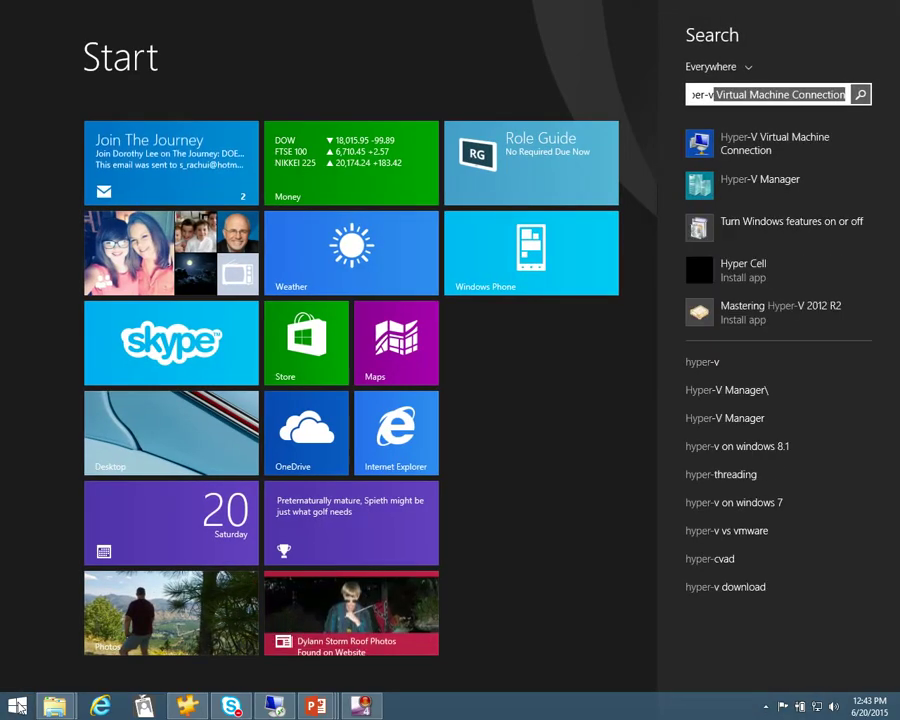
{"action": "left_click", "coordinate": [18, 706]}
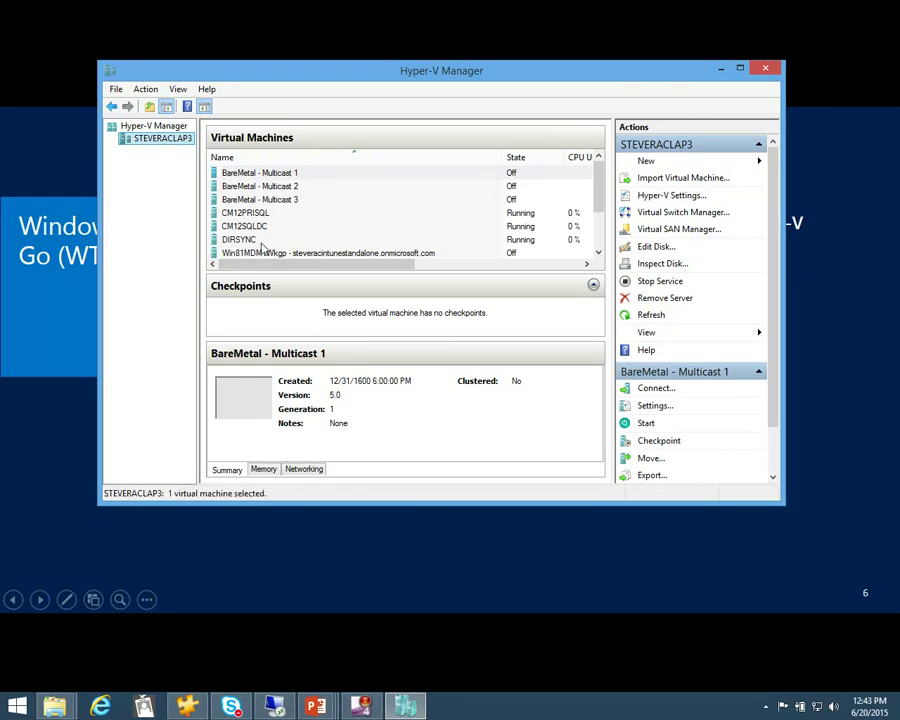
{"action": "scroll", "coordinate": [603, 215], "scroll_direction": "down", "scroll_amount": 1}
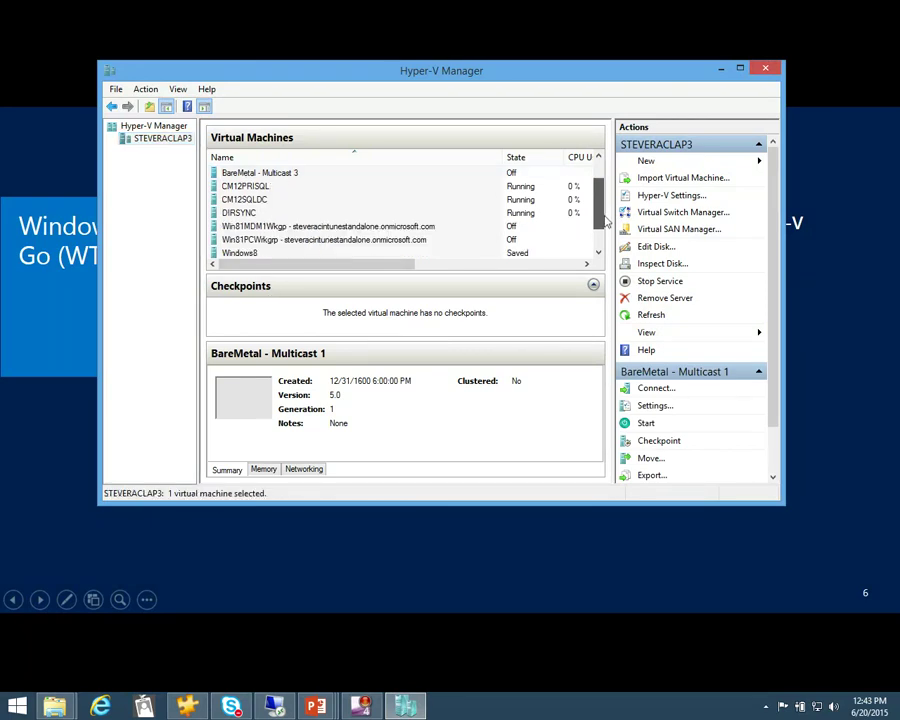
{"action": "left_click_drag", "start_coordinate": [603, 215], "coordinate": [599, 231]}
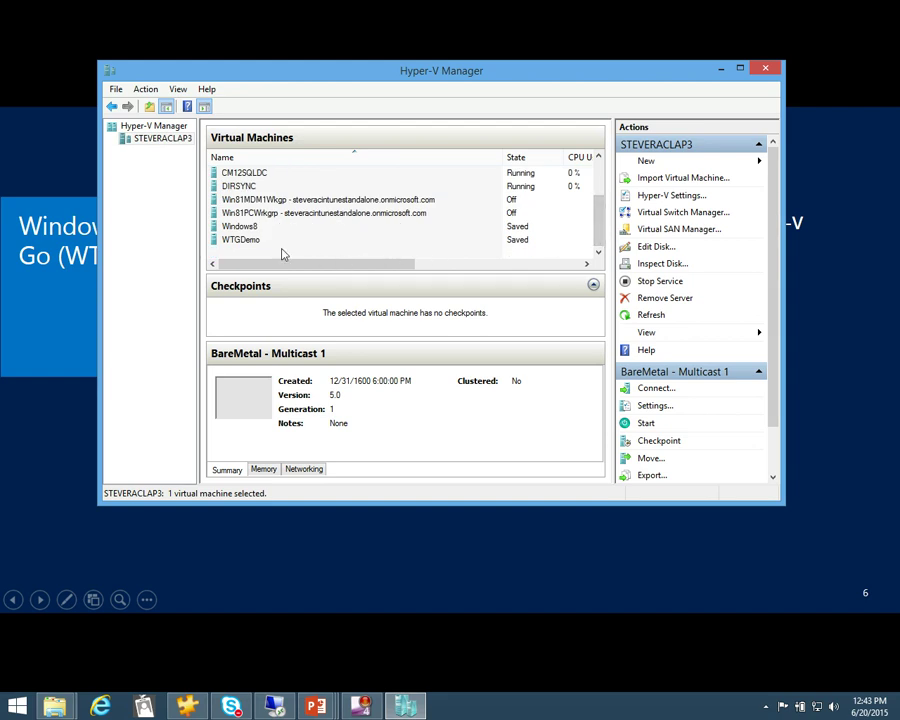
{"action": "left_click", "coordinate": [272, 242]}
{"action": "right_click", "coordinate": [270, 242]}
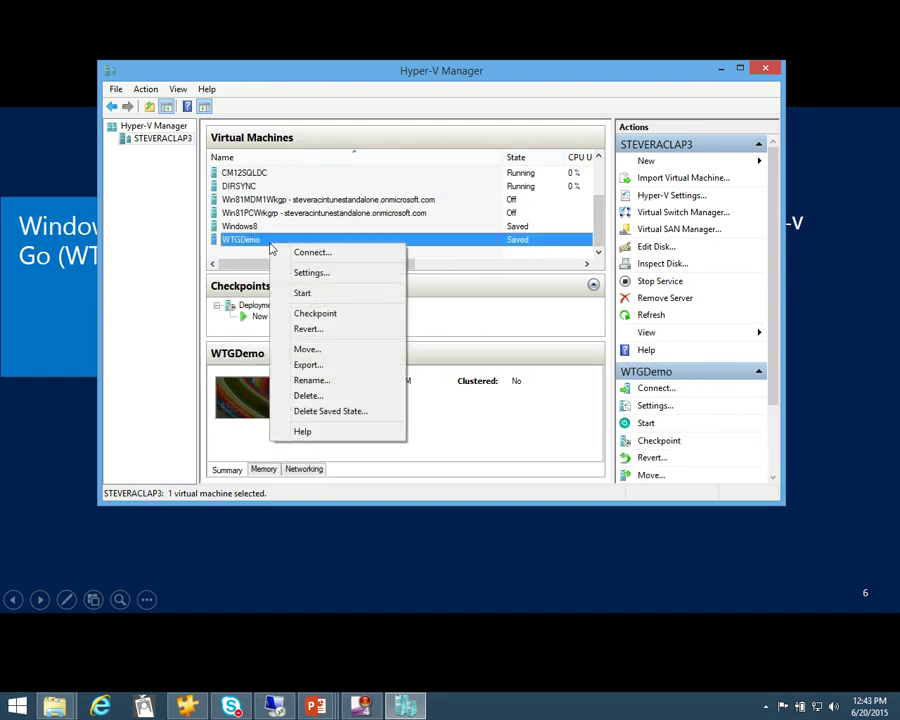
{"action": "left_click", "coordinate": [305, 291]}
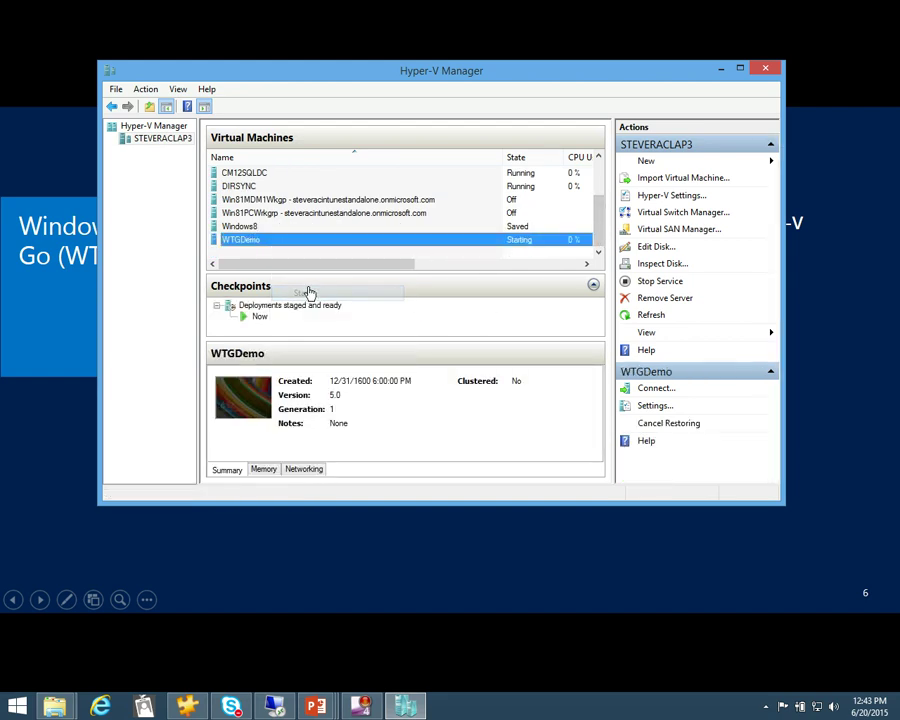
Connect to the WTGDemo virtual machine with the host's Removable Disk (G:) redirected as a local resource
{"action": "double_click", "coordinate": [270, 241]}
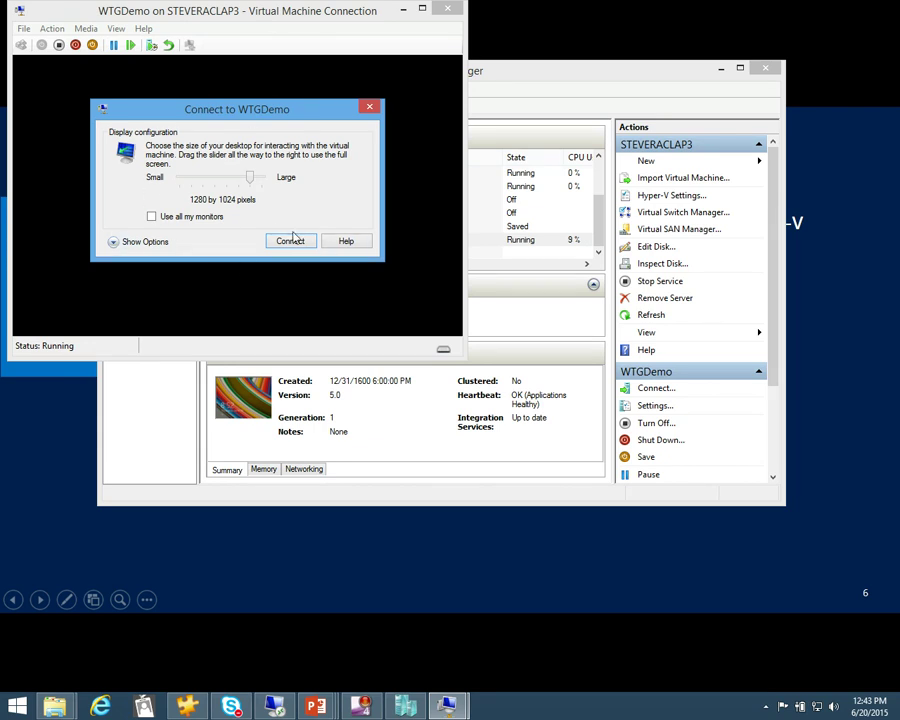
{"action": "left_click", "coordinate": [114, 241]}
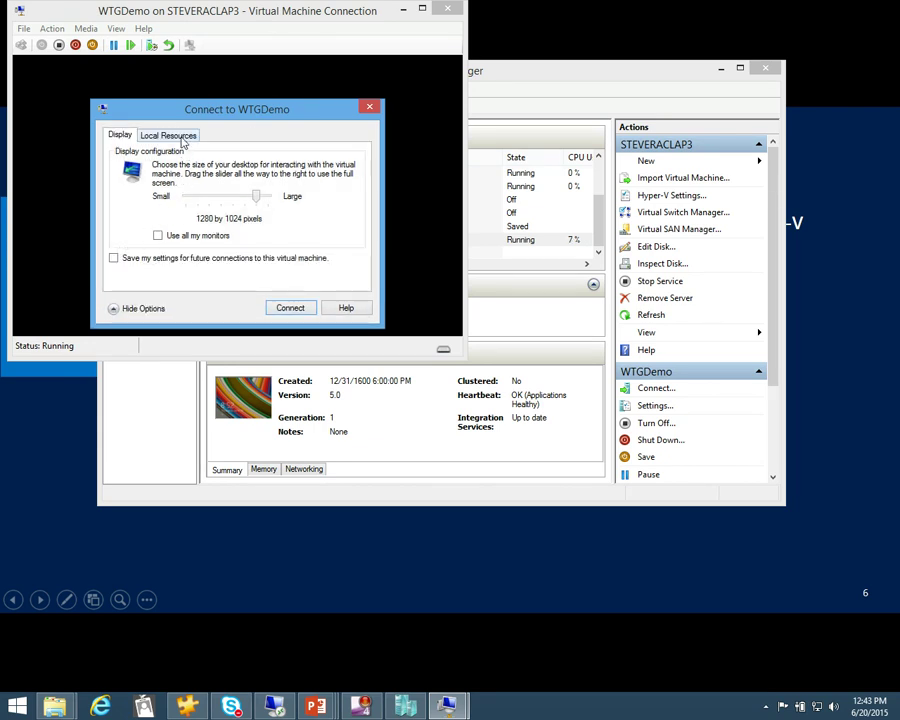
{"action": "left_click", "coordinate": [142, 132]}
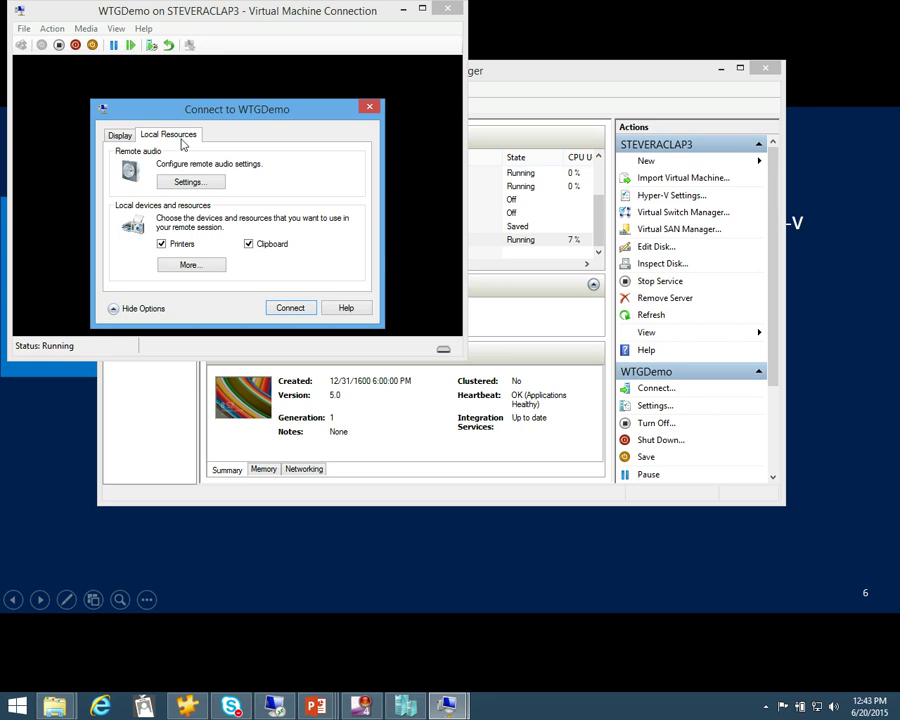
{"action": "left_click", "coordinate": [193, 266]}
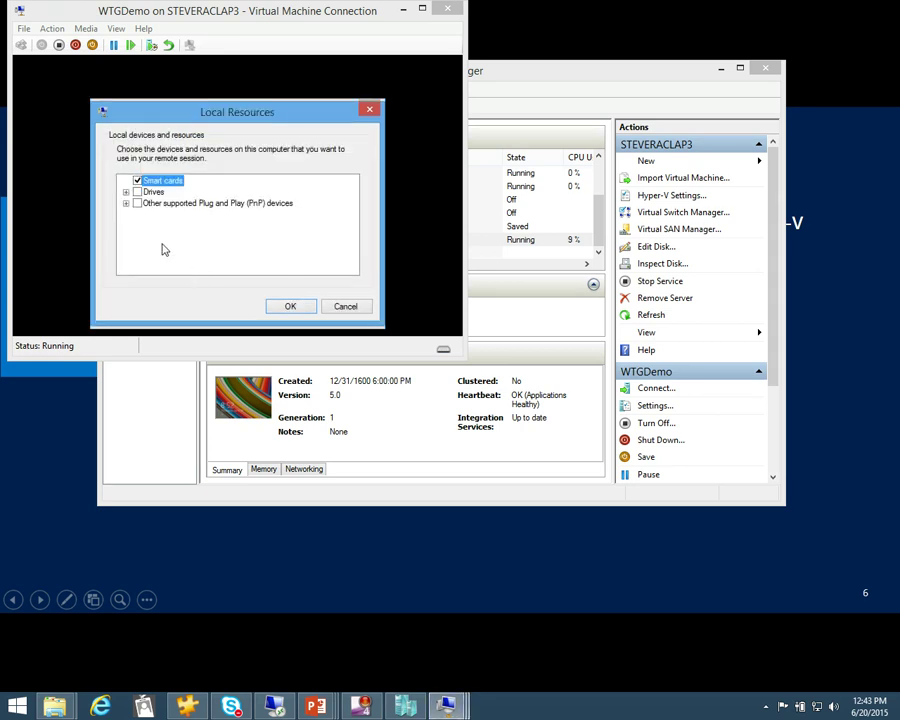
{"action": "left_click", "coordinate": [126, 192]}
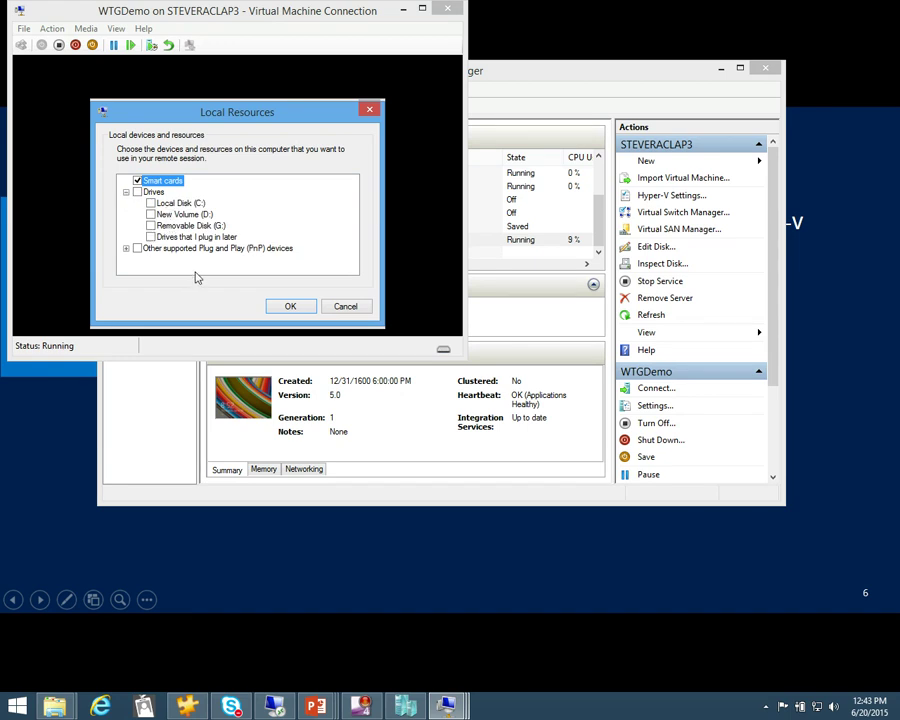
{"action": "left_click", "coordinate": [150, 226]}
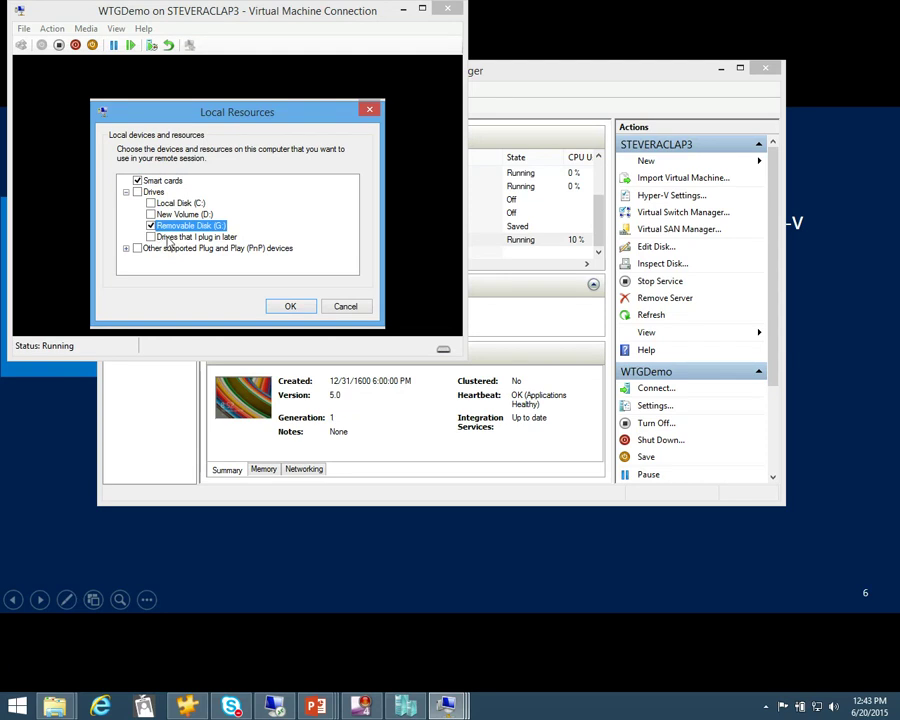
{"action": "left_click", "coordinate": [289, 307]}
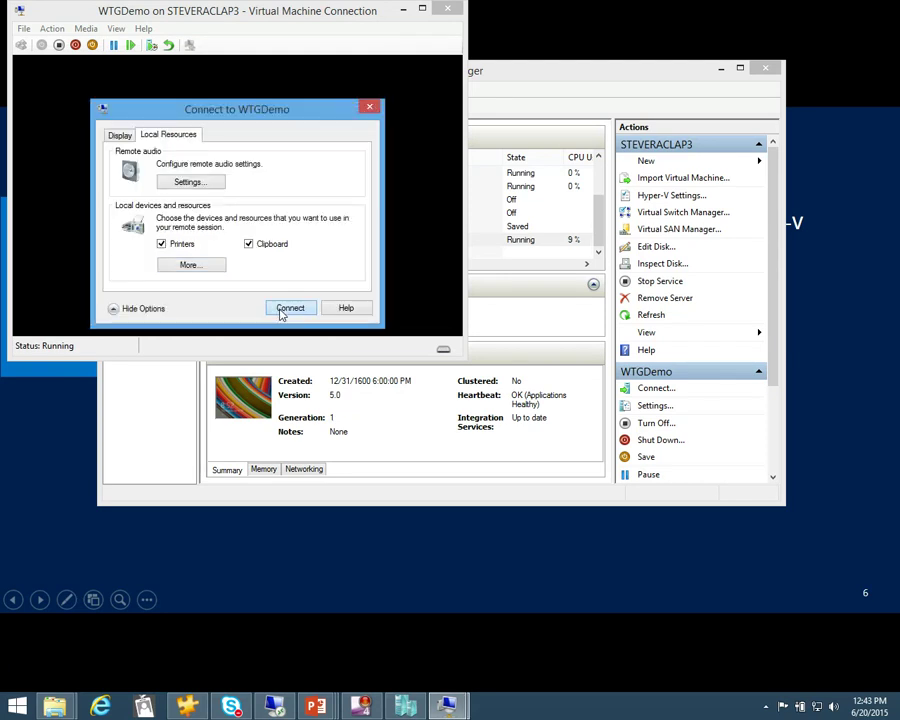
{"action": "left_click", "coordinate": [279, 307]}
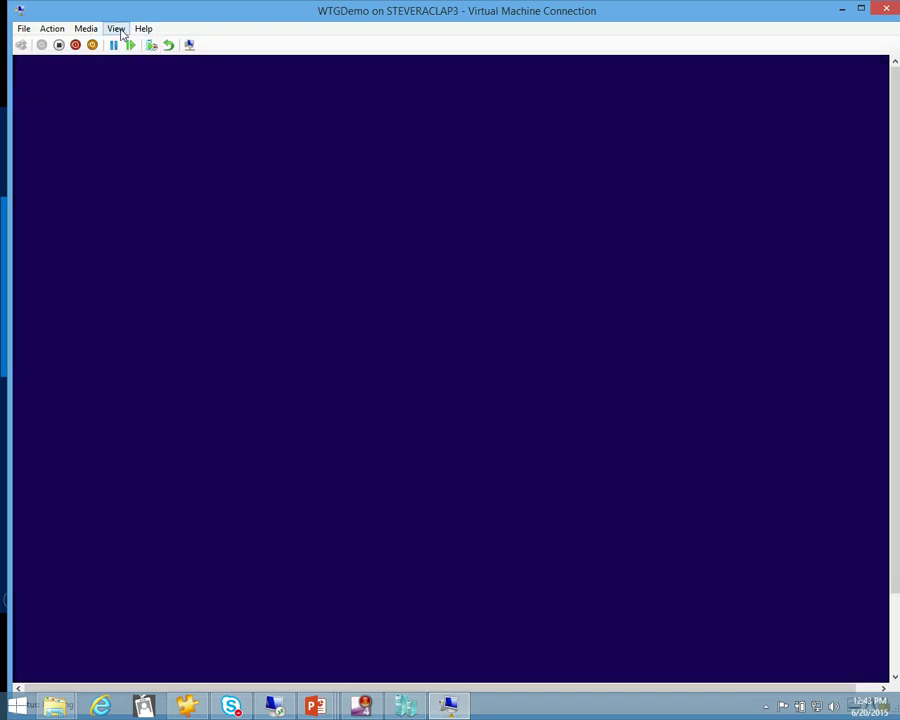
Sign in to WTGDemo as the domain administrator by entering the account password
{"action": "left_click", "coordinate": [396, 374]}
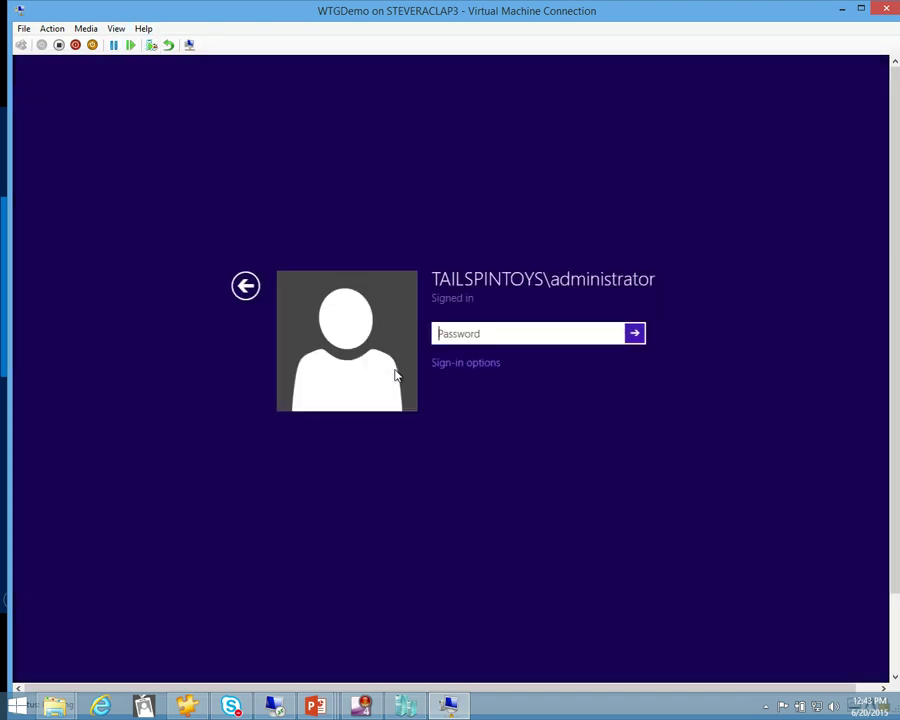
{"action": "type", "text": "•••••••••"}
{"action": "key", "text": "Return"}
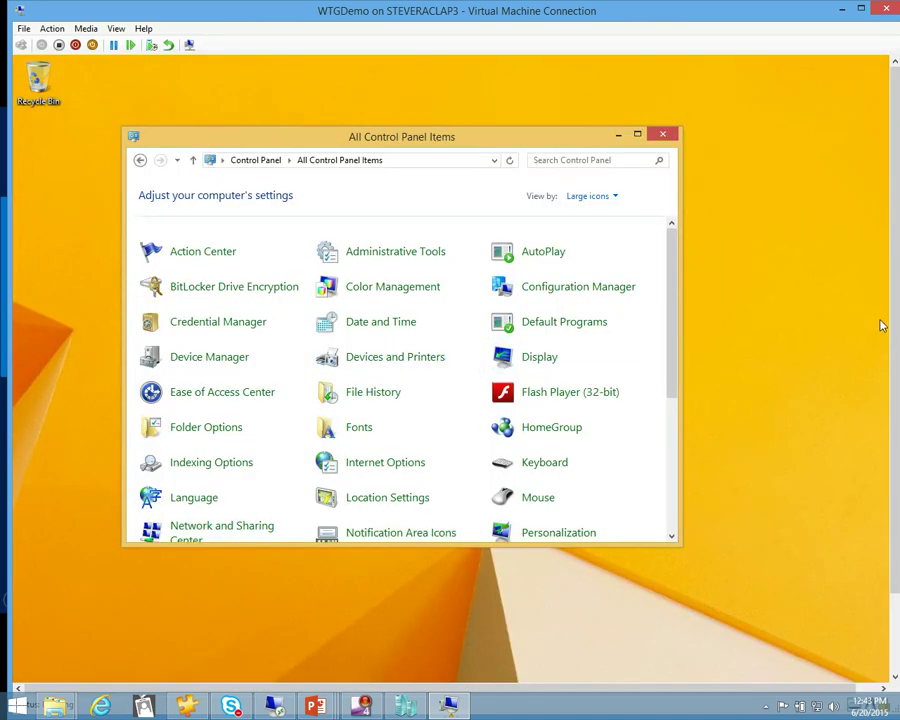
Try to open the host's redirected G drive from This PC in WTGDemo, and close the file window
{"action": "scroll", "coordinate": [892, 327], "scroll_direction": "down", "scroll_amount": 2}
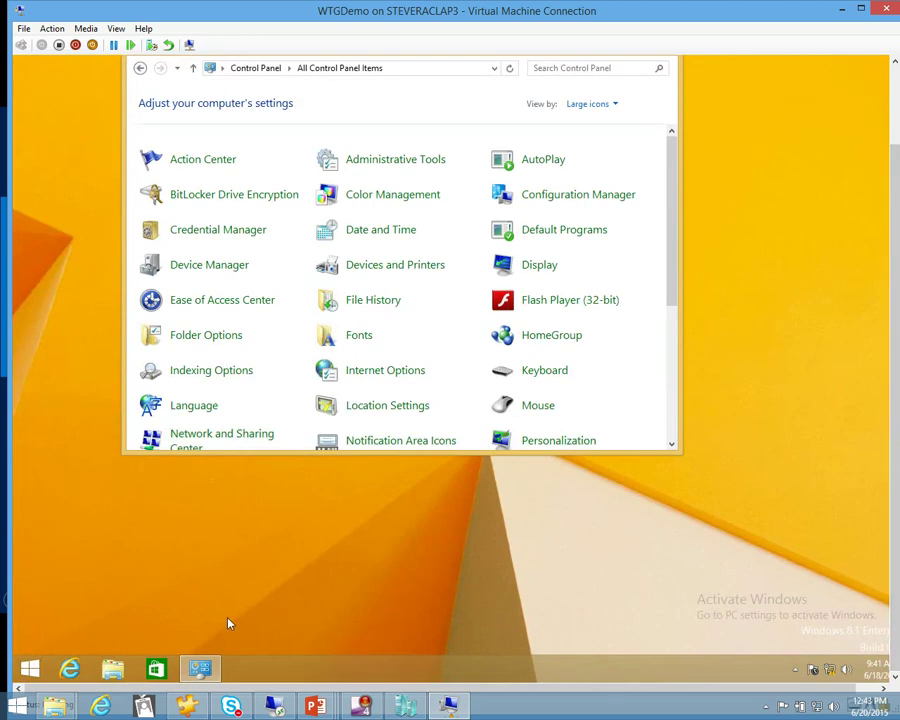
{"action": "left_click", "coordinate": [113, 670]}
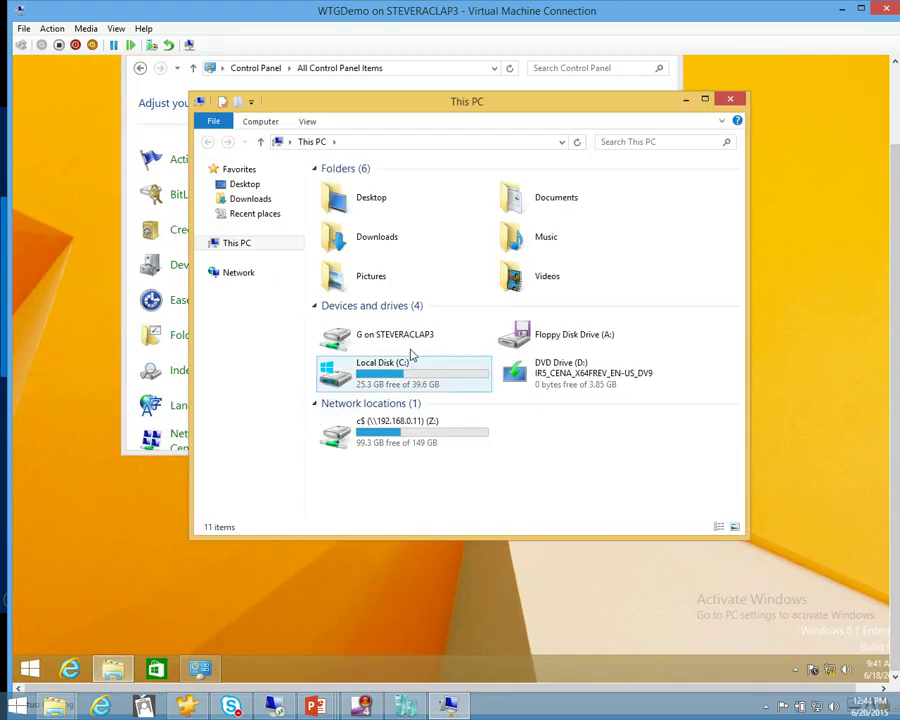
{"action": "left_click", "coordinate": [414, 342]}
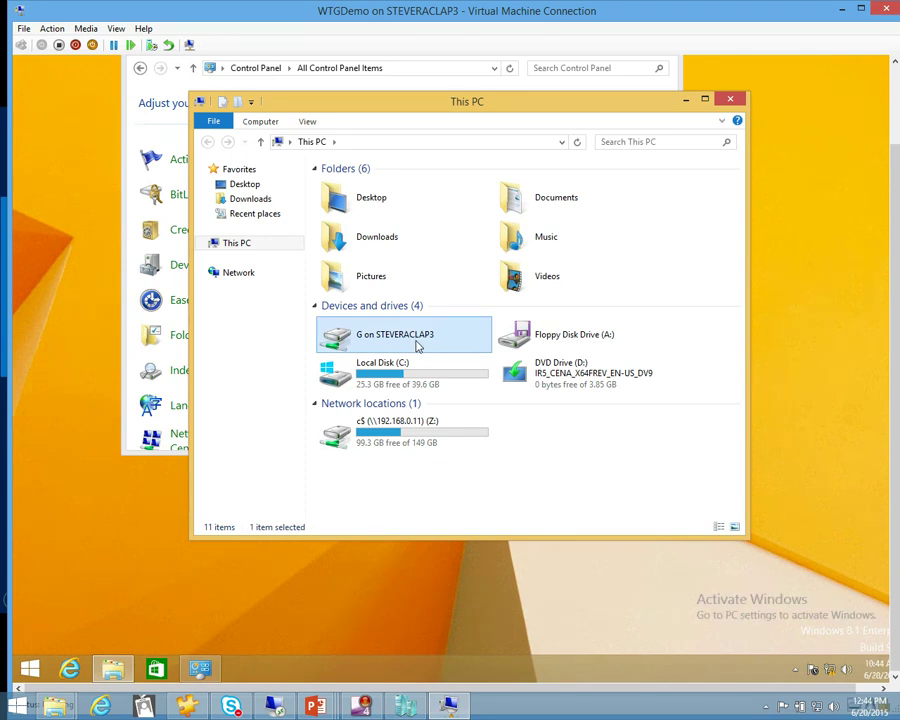
{"action": "double_click", "coordinate": [418, 345]}
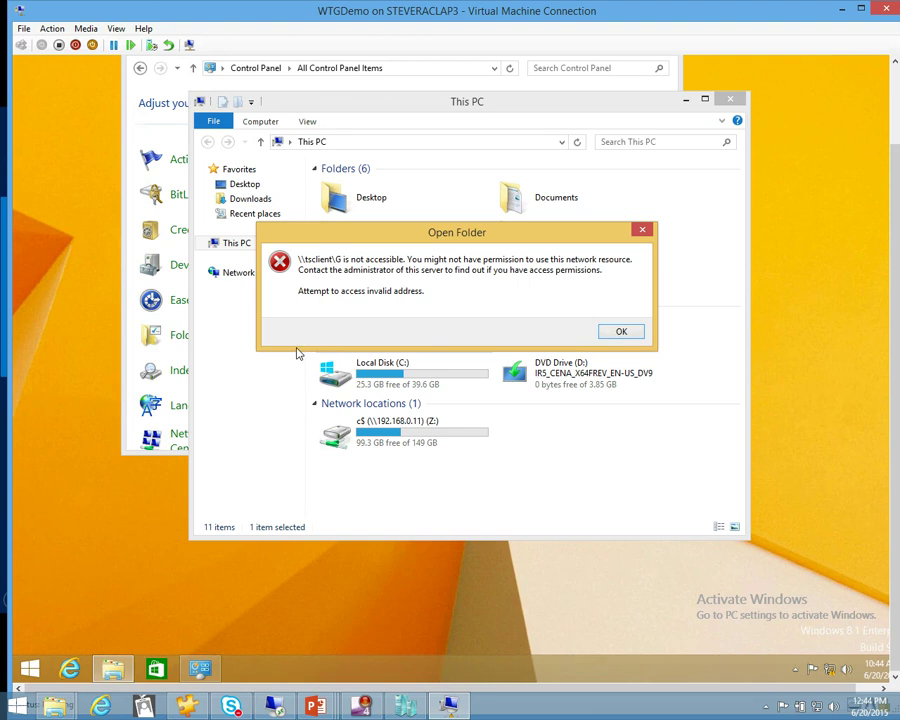
{"action": "left_click", "coordinate": [620, 332]}
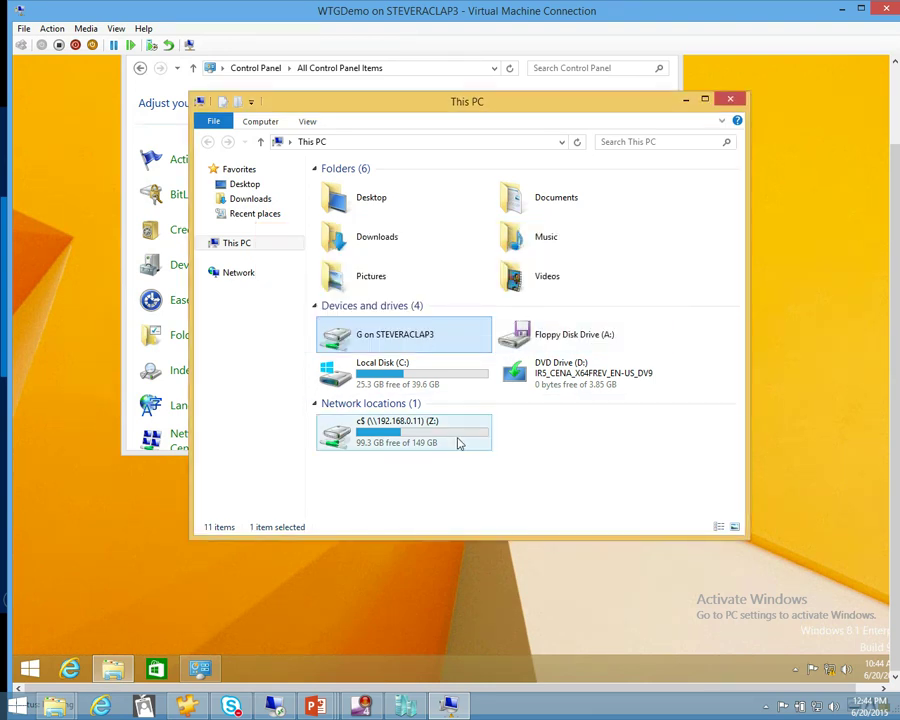
{"action": "left_click", "coordinate": [729, 98]}
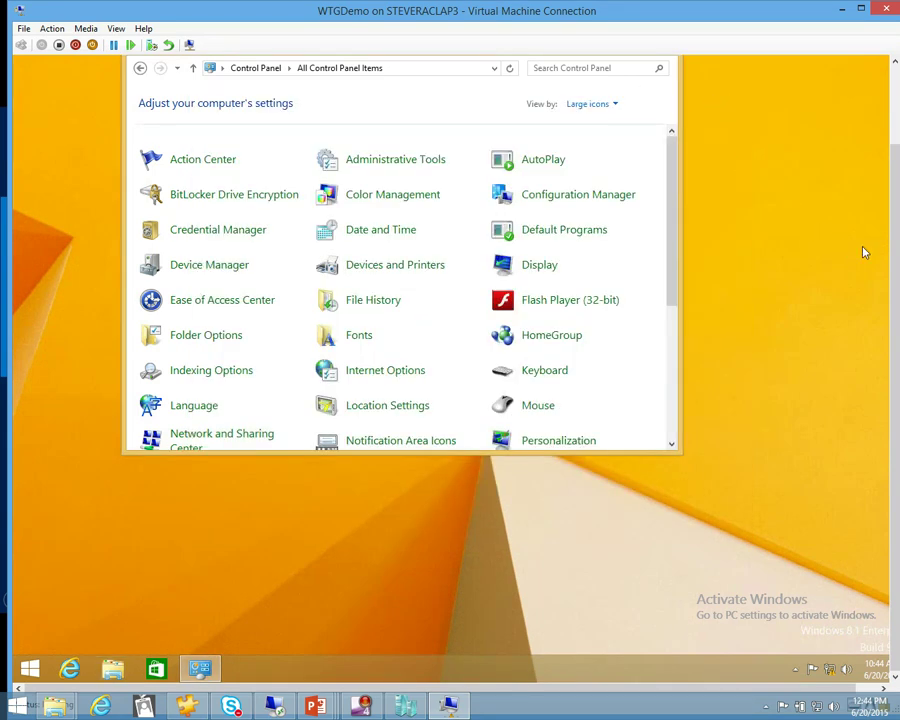
Clear away the Control Panel, WTGDemo and Hyper-V Manager windows and switch to the remote desktop session with the Configuration Manager console
{"action": "left_click_drag", "start_coordinate": [897, 262], "coordinate": [885, 195]}
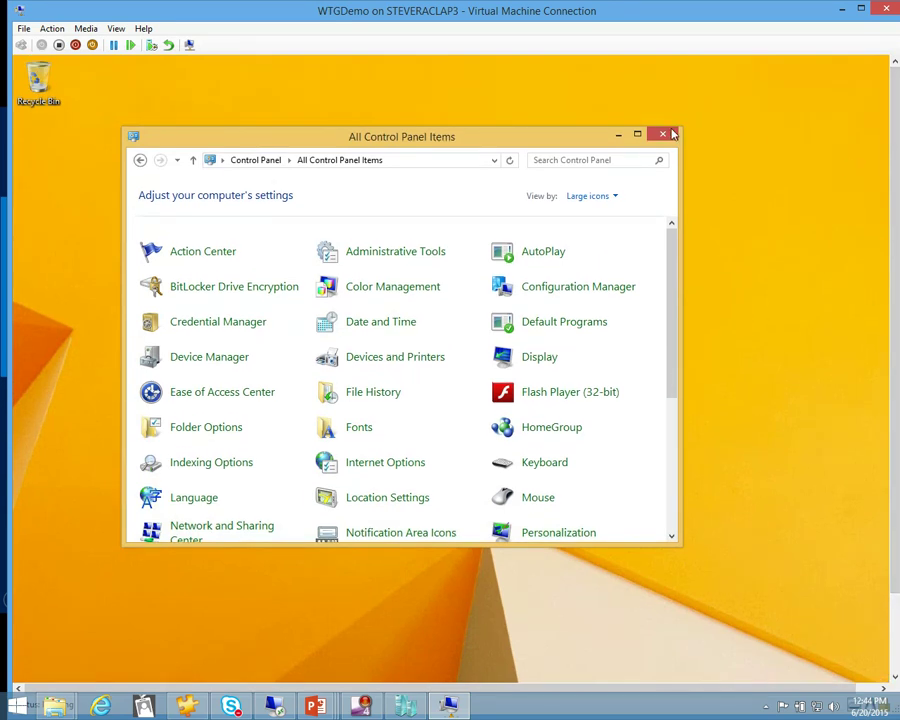
{"action": "left_click", "coordinate": [664, 134]}
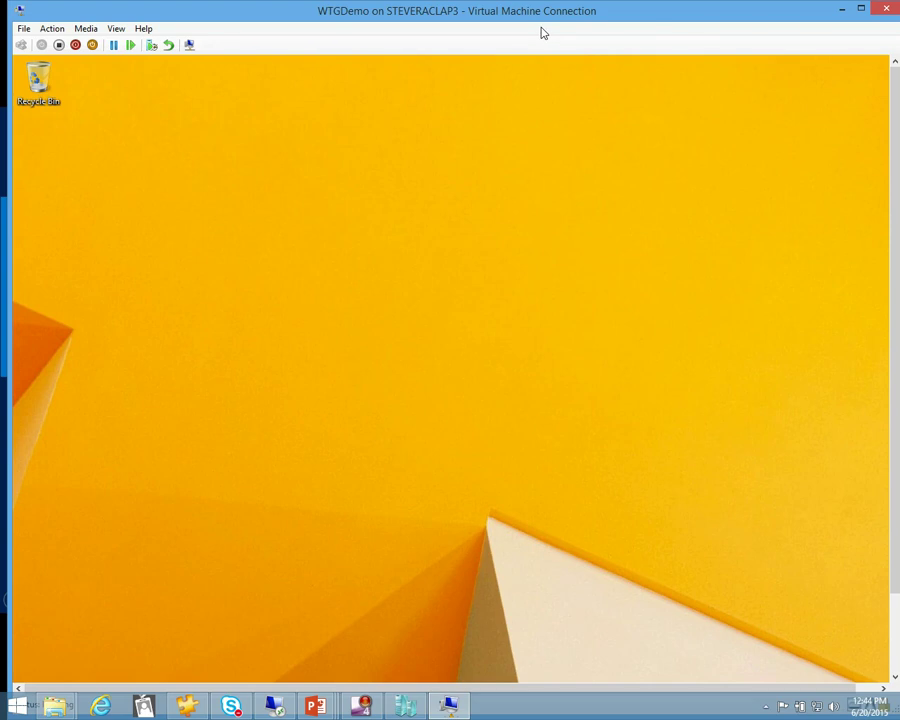
{"action": "left_click_drag", "start_coordinate": [505, 14], "coordinate": [899, 152]}
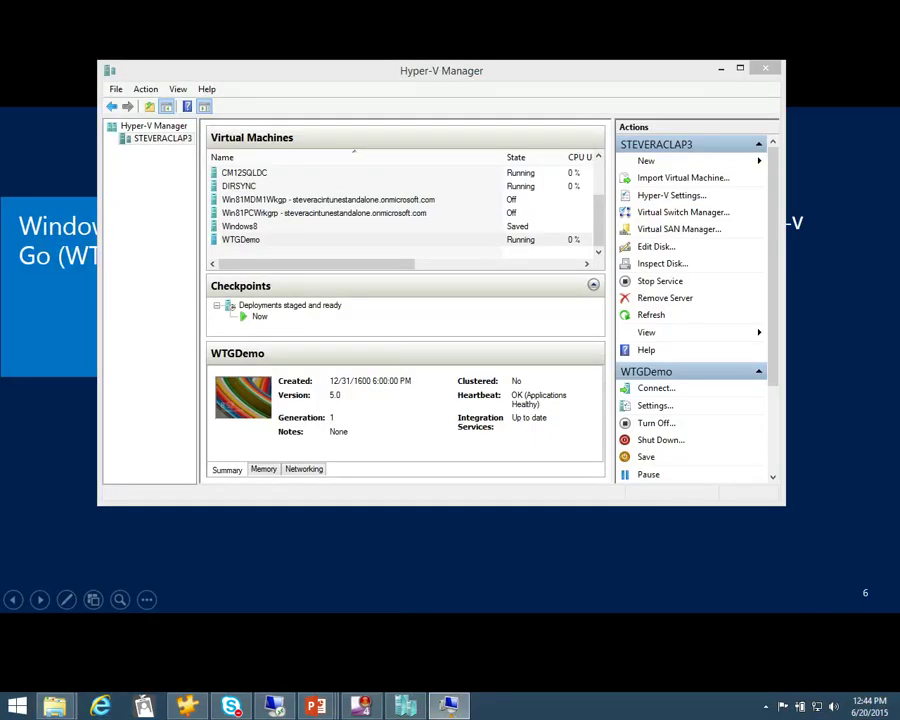
{"action": "left_click", "coordinate": [720, 71]}
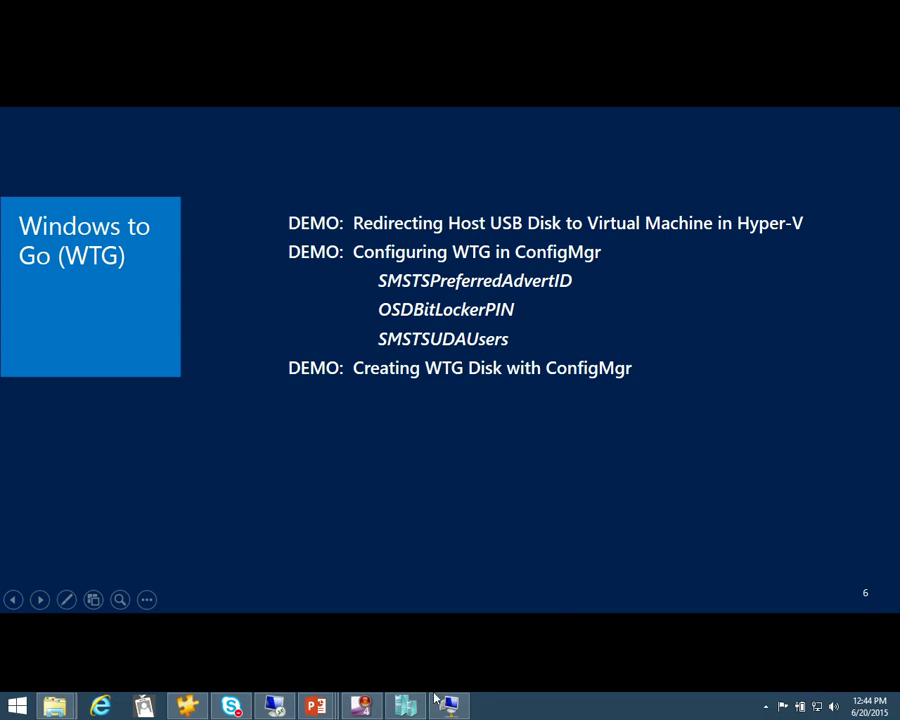
{"action": "mouse_move", "coordinate": [275, 708]}
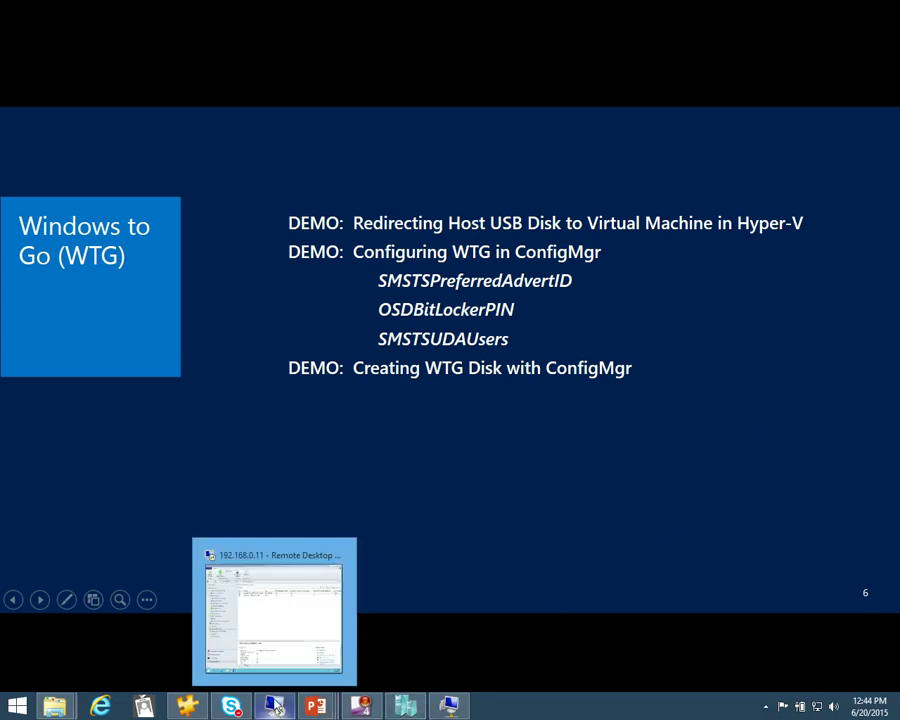
{"action": "left_click", "coordinate": [275, 647]}
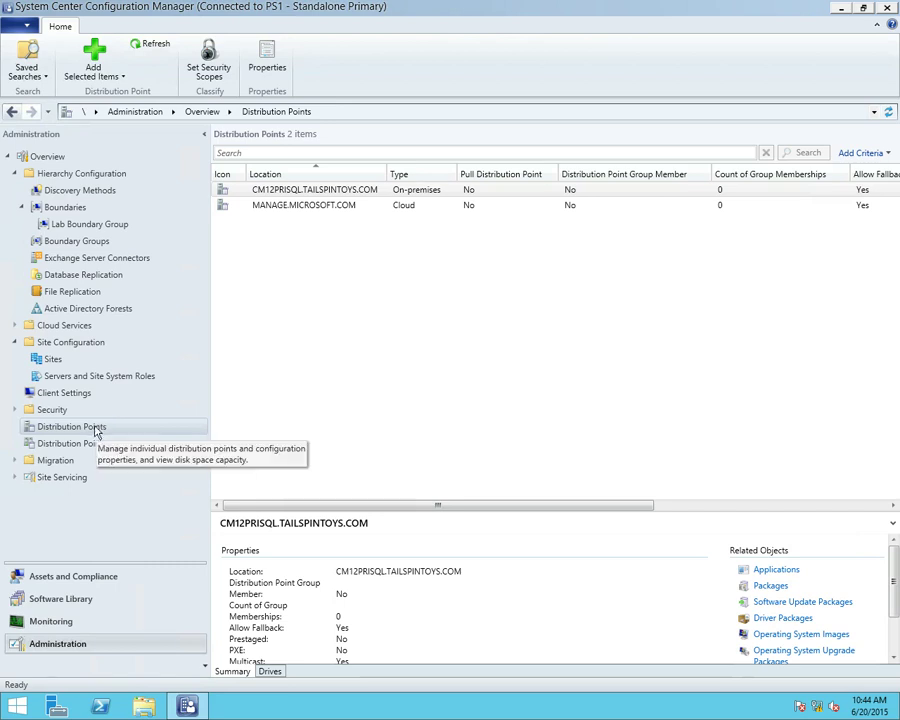
Switch to the Software Library workspace and return from the presentation slide to the remote session with the Configuration Manager console
{"action": "left_click", "coordinate": [60, 598]}
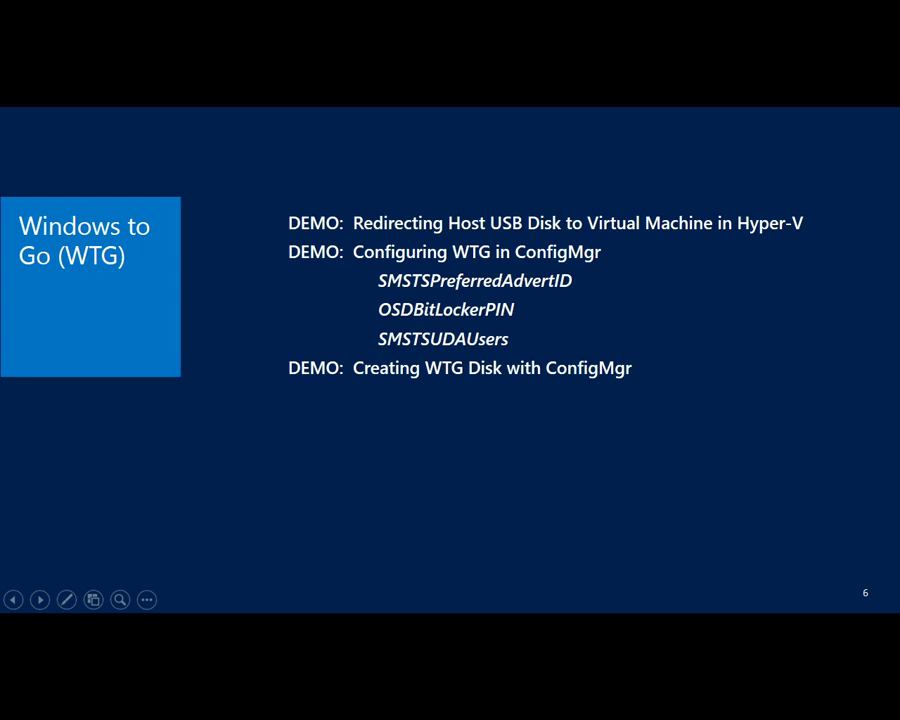
{"action": "mouse_move", "coordinate": [449, 706]}
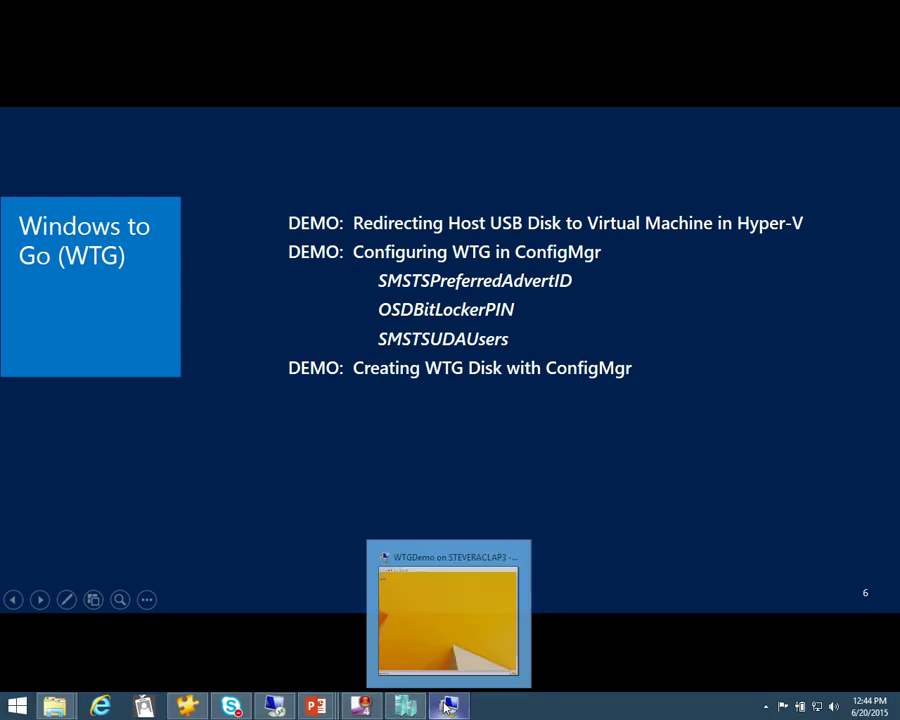
{"action": "left_click", "coordinate": [283, 709]}
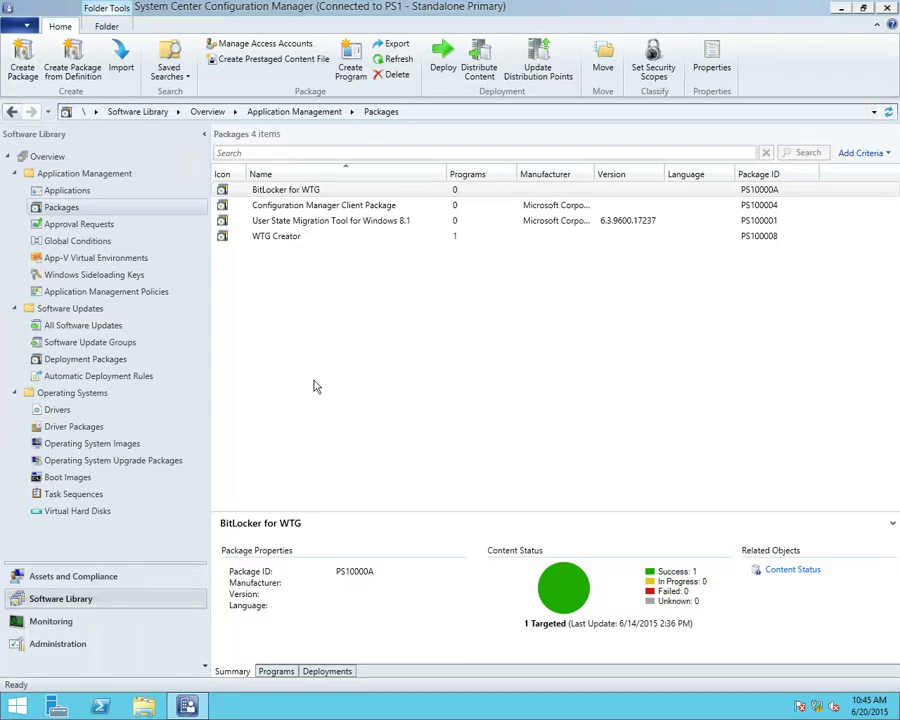
Start creating task sequence media, select prestaged media as the type and choose how the media is managed
{"action": "right_click", "coordinate": [66, 494]}
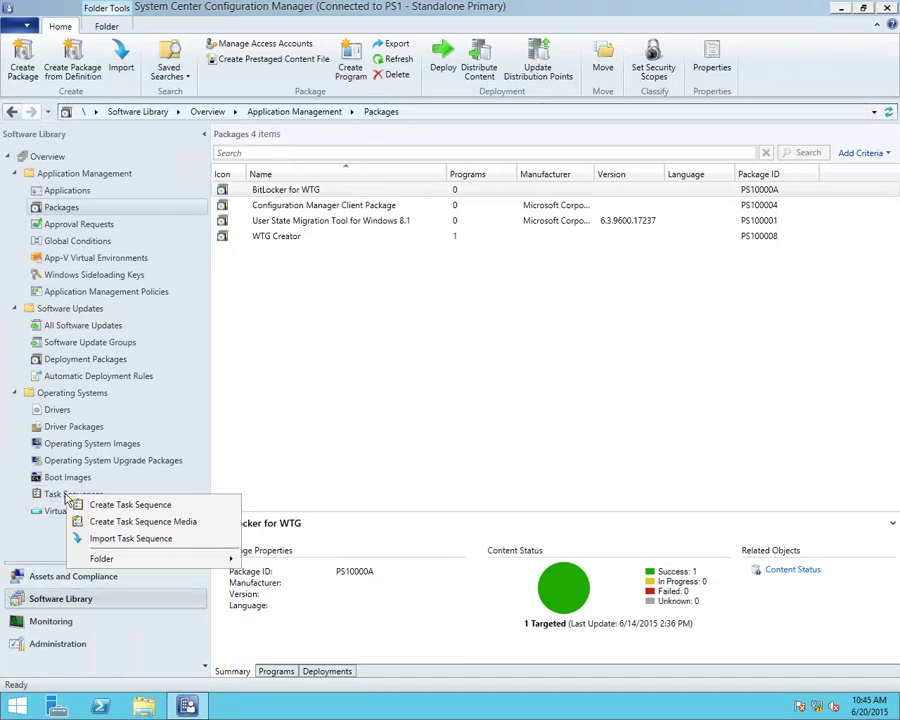
{"action": "left_click", "coordinate": [145, 521]}
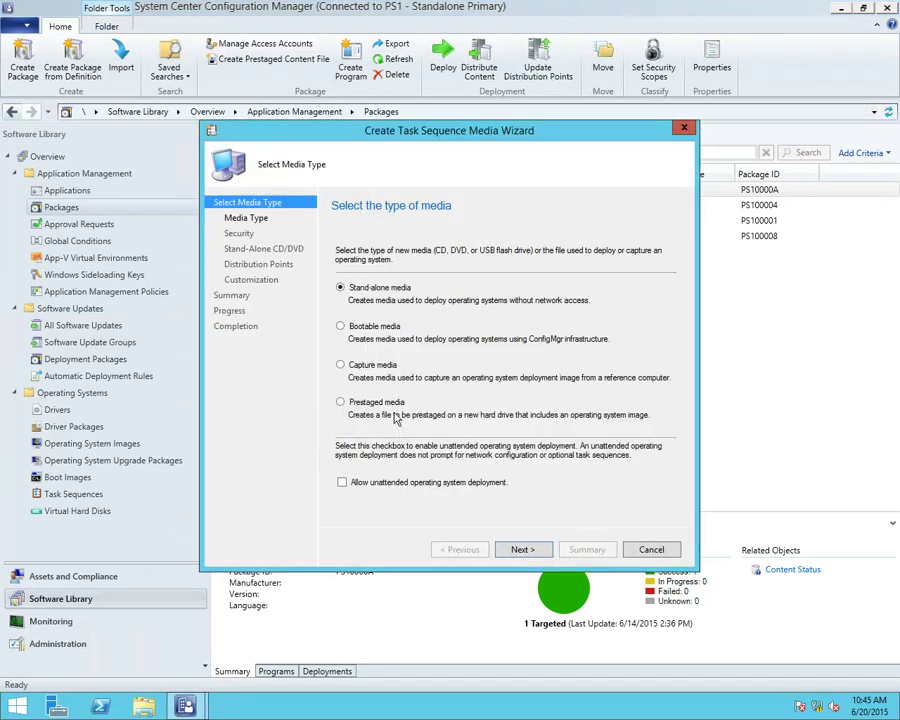
{"action": "left_click", "coordinate": [392, 405]}
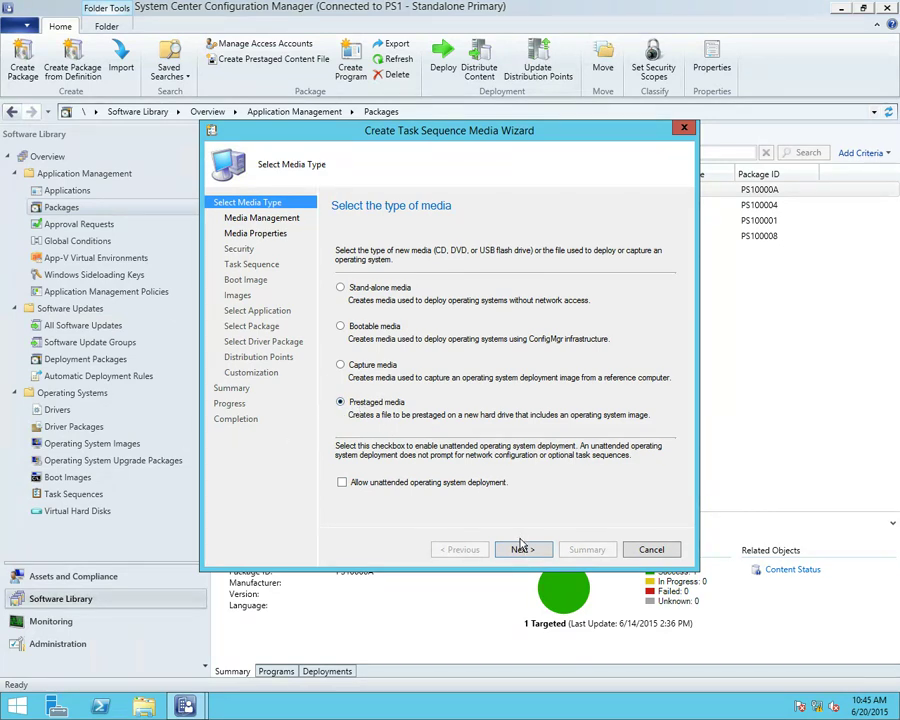
{"action": "left_click", "coordinate": [520, 549]}
{"action": "left_click", "coordinate": [336, 356]}
{"action": "left_click", "coordinate": [520, 549]}
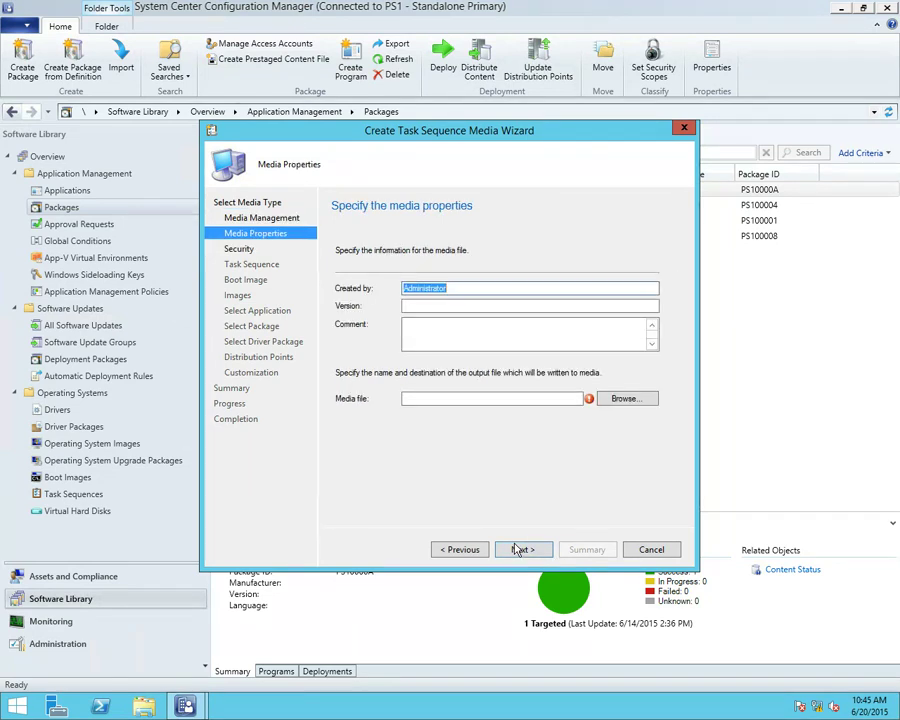
Set the media file to c:\test.wim and leave the media without password protection
{"action": "left_click", "coordinate": [418, 396]}
{"action": "type", "text": "c:\\test.wim"}
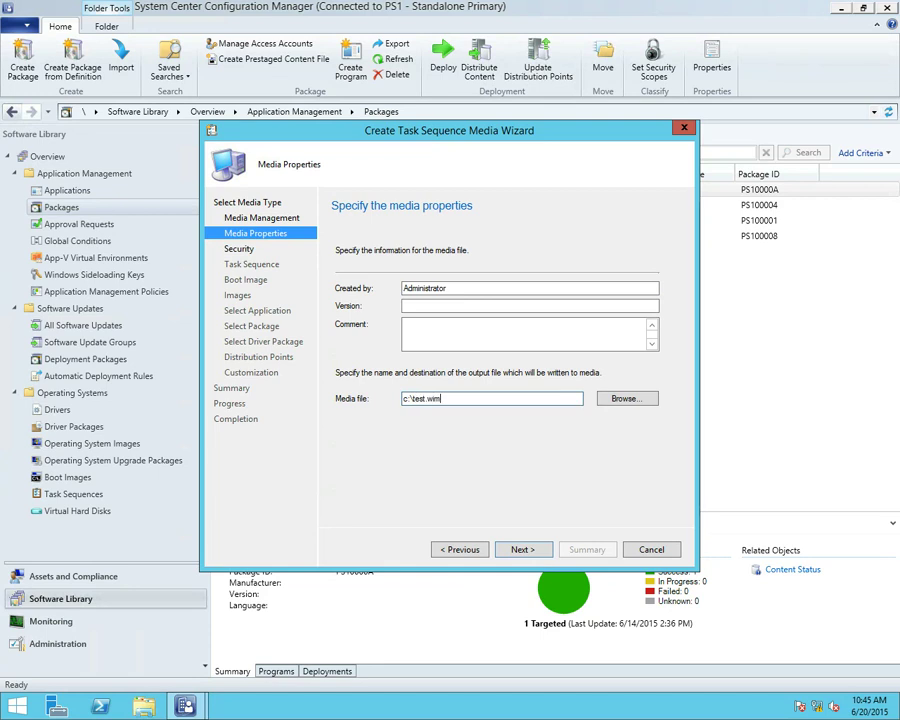
{"action": "left_click", "coordinate": [521, 549]}
{"action": "left_click", "coordinate": [395, 298]}
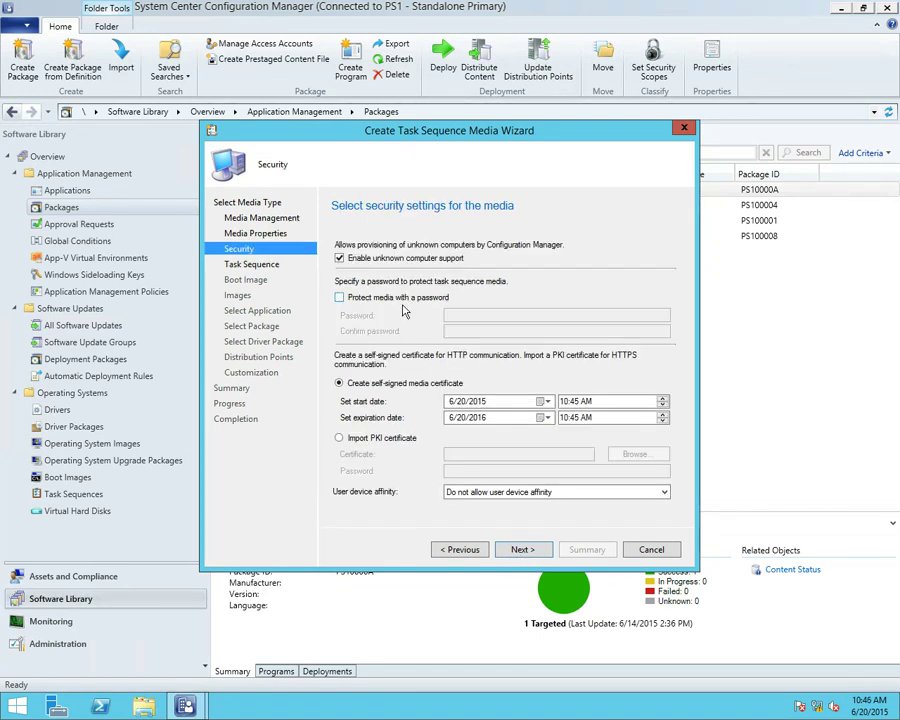
{"action": "left_click", "coordinate": [519, 551]}
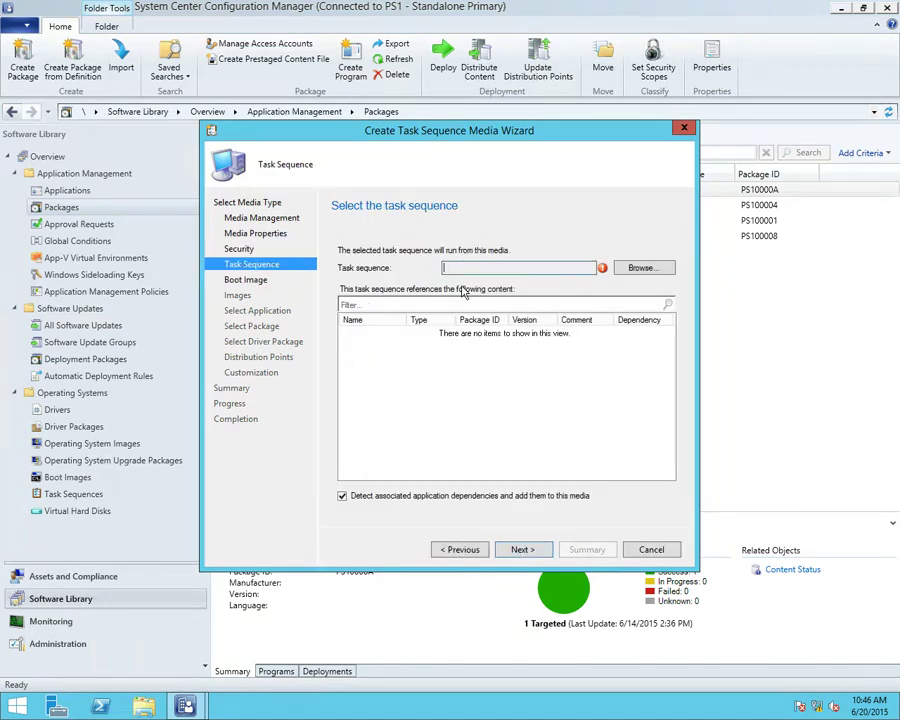
Select the Install Windows 81 task sequence for the media and turn off detection of associated application dependencies
{"action": "left_click", "coordinate": [642, 267]}
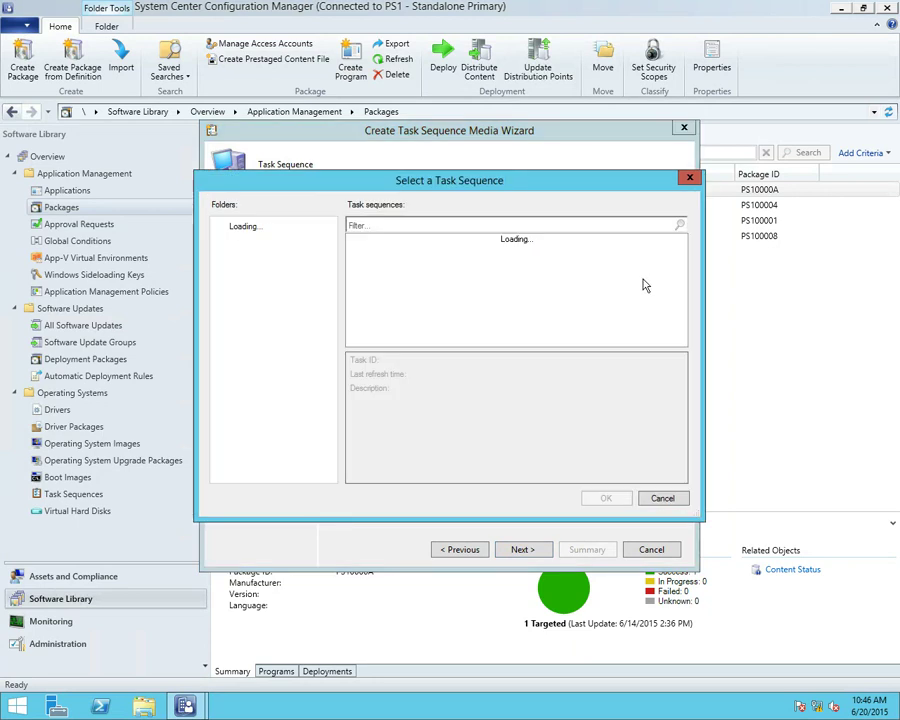
{"action": "left_click", "coordinate": [407, 240]}
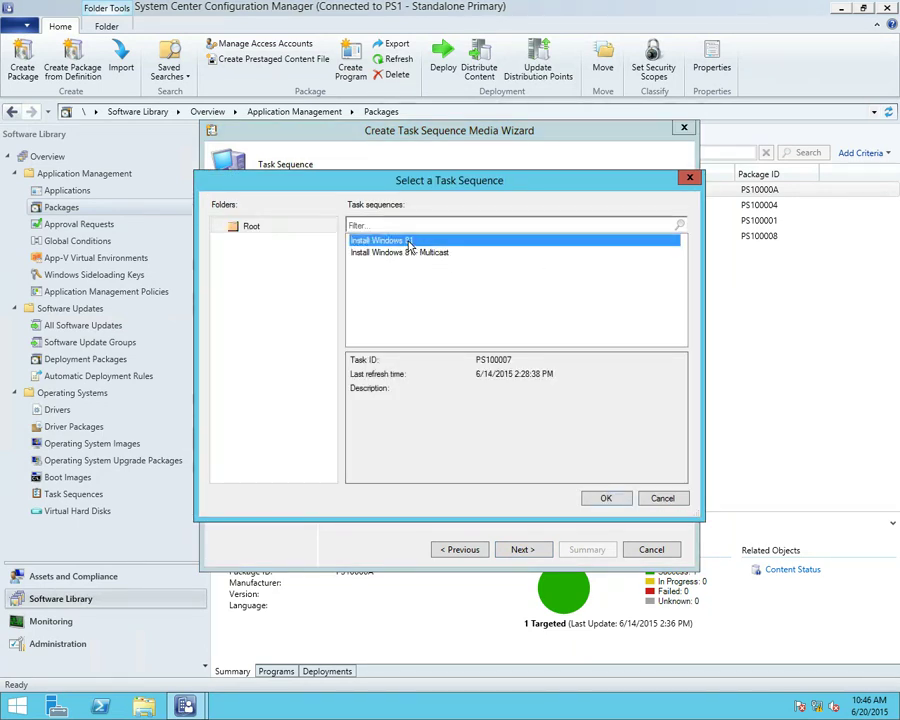
{"action": "left_click", "coordinate": [609, 498]}
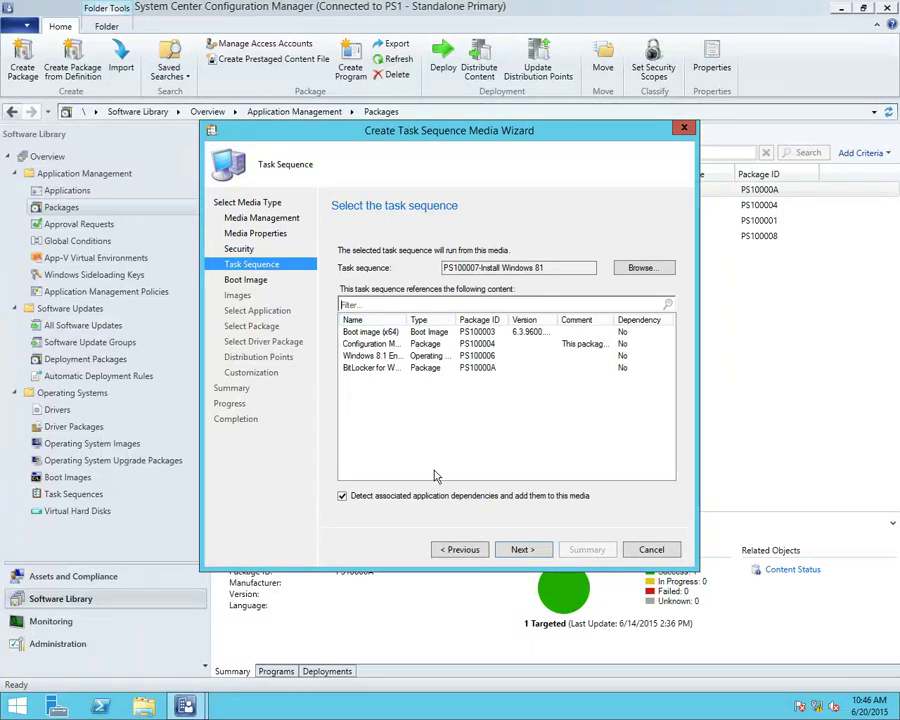
{"action": "left_click", "coordinate": [343, 498]}
{"action": "left_click", "coordinate": [527, 553]}
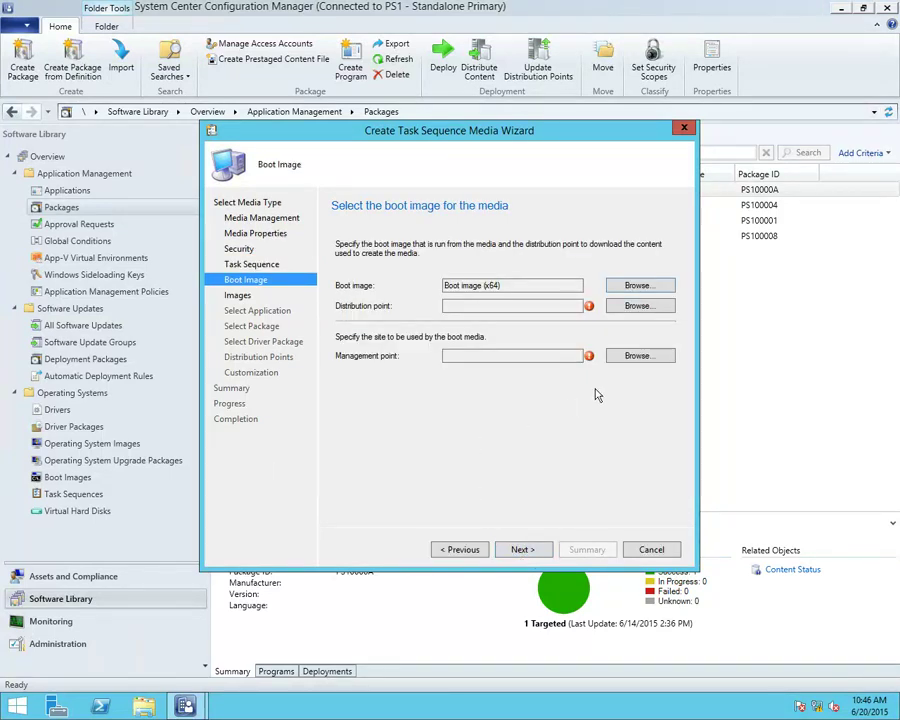
For the media's boot image, select the CM12PRISQL.TAILSPINTOYS.COM distribution point and the cm12prisql.tailspintoys.com management point of site PS1
{"action": "left_click", "coordinate": [637, 306]}
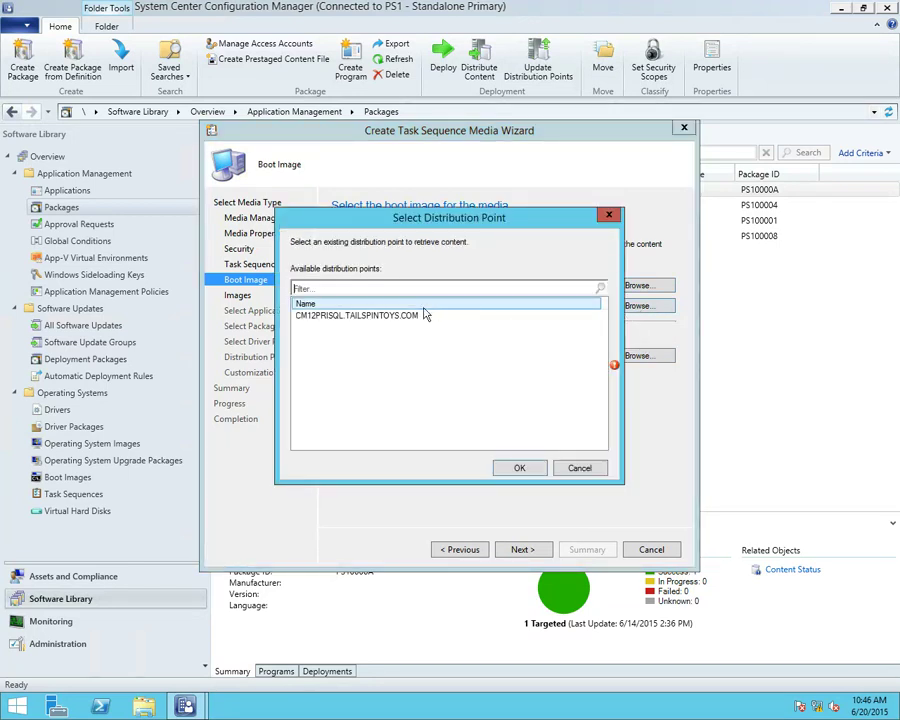
{"action": "left_click", "coordinate": [417, 316]}
{"action": "left_click", "coordinate": [520, 469]}
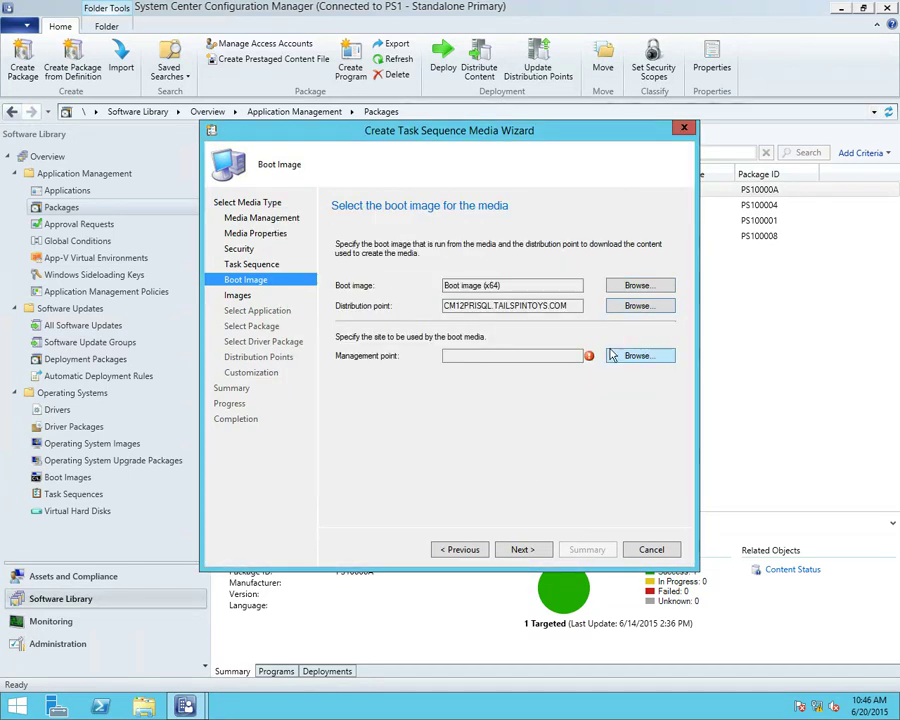
{"action": "left_click", "coordinate": [637, 357]}
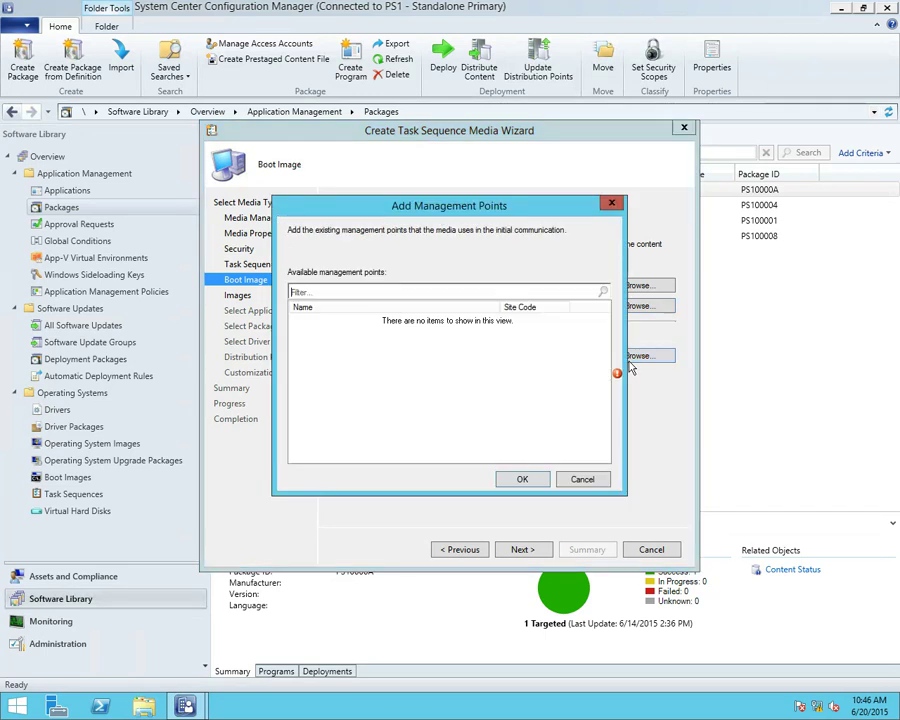
{"action": "left_click", "coordinate": [369, 320]}
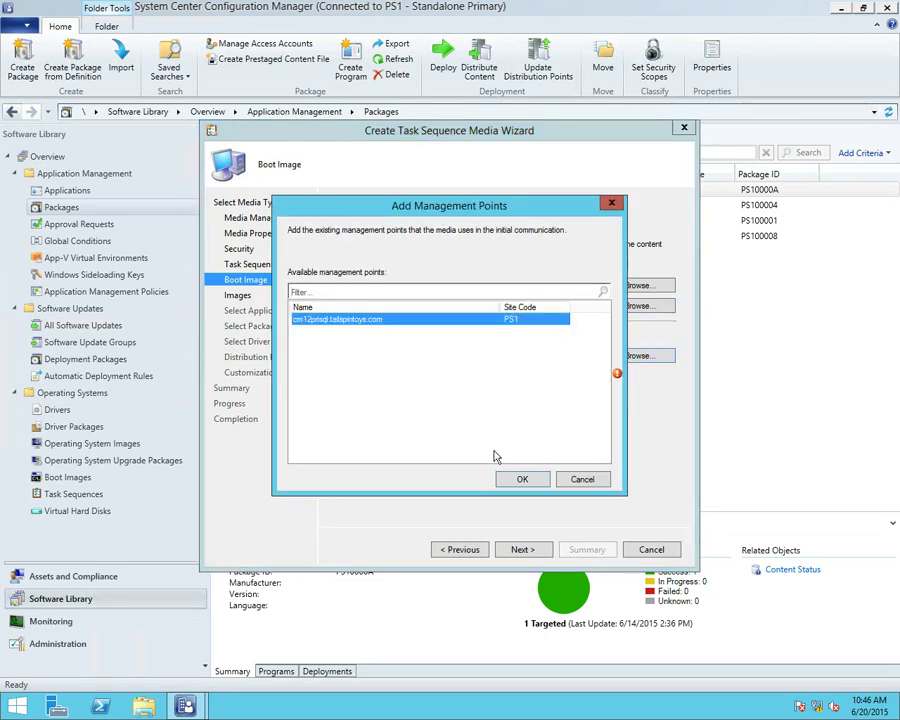
{"action": "left_click", "coordinate": [518, 478]}
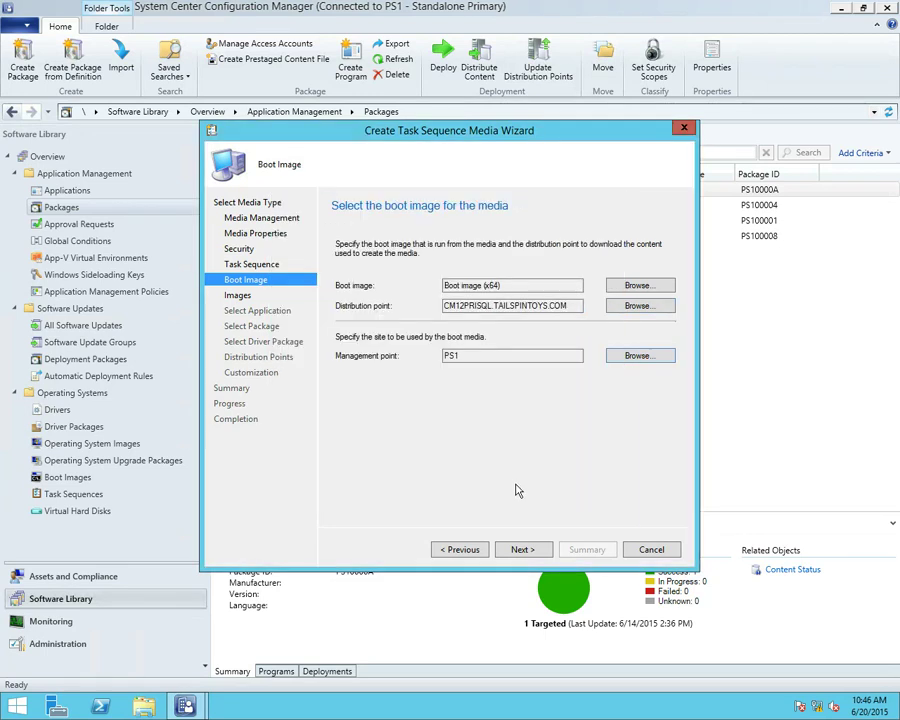
{"action": "left_click", "coordinate": [521, 549]}
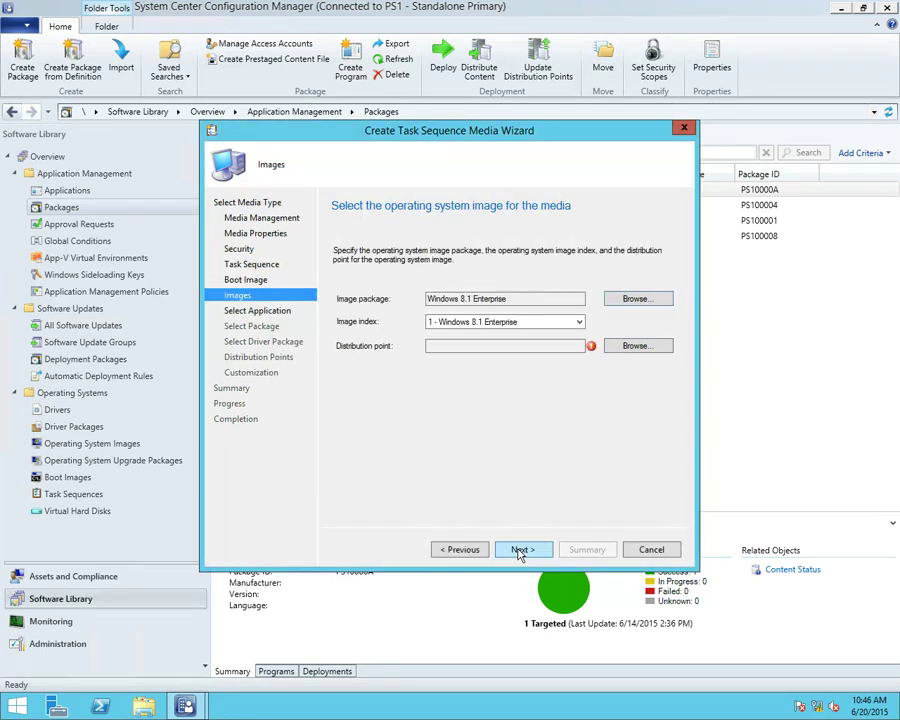
Select CM12PRISQL.TAILSPINTOYS.COM as the distribution point for the Windows 8.1 Enterprise image
{"action": "left_click", "coordinate": [636, 345]}
{"action": "left_click", "coordinate": [408, 318]}
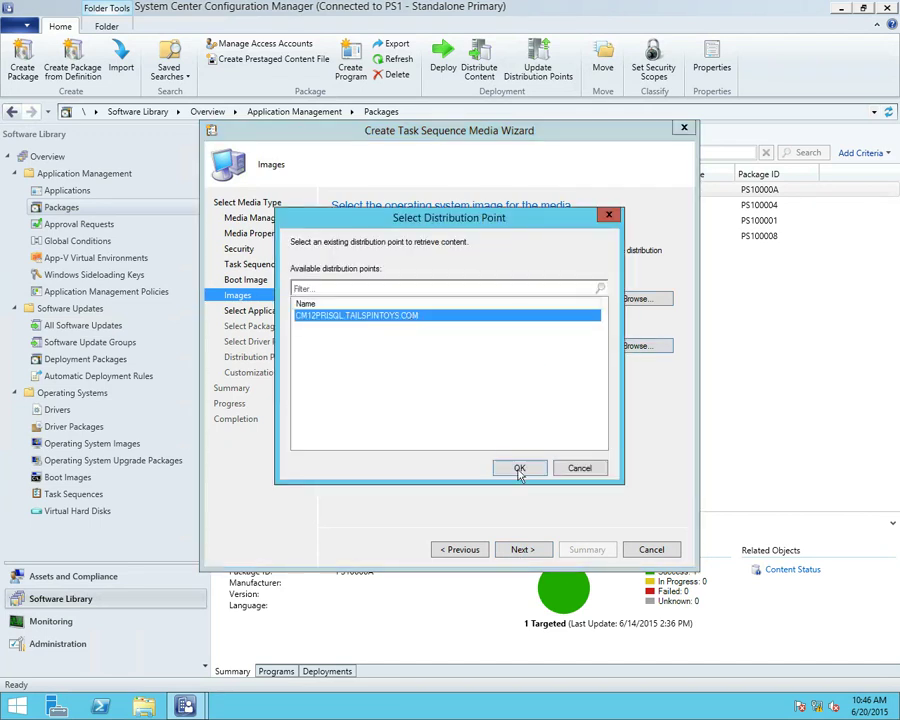
{"action": "left_click", "coordinate": [518, 468]}
{"action": "left_click", "coordinate": [539, 550]}
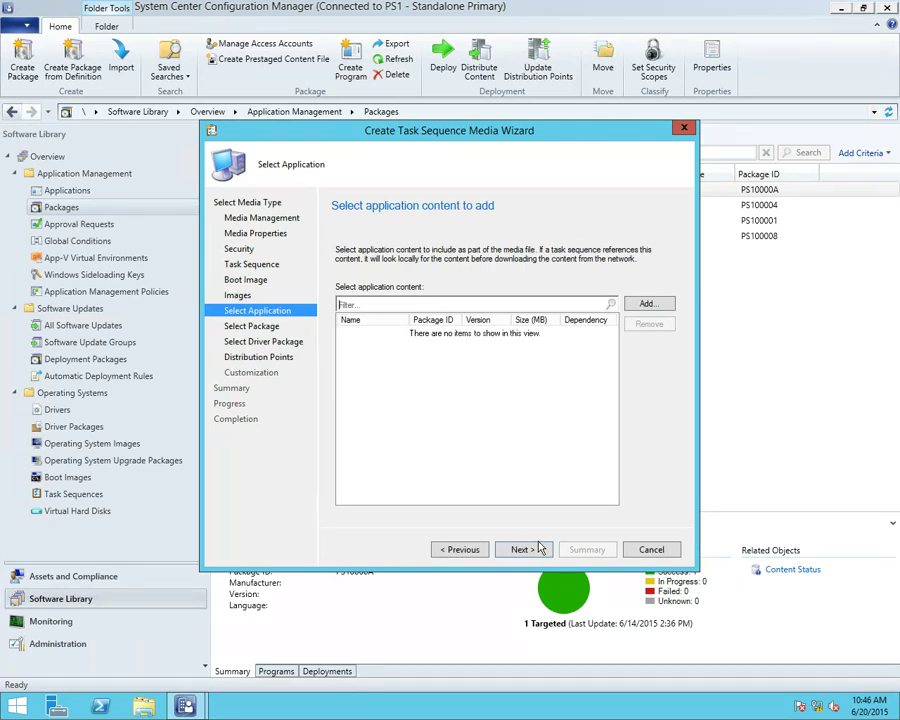
Check the application, package and driver package content options for the media without adding anything
{"action": "left_click", "coordinate": [650, 304]}
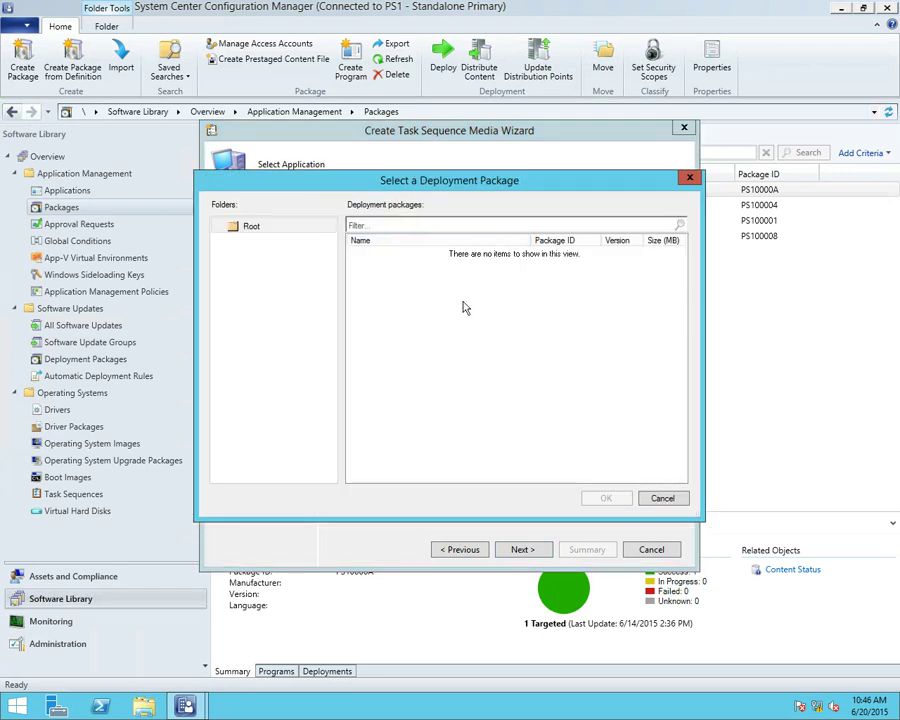
{"action": "left_click", "coordinate": [664, 499]}
{"action": "left_click", "coordinate": [524, 550]}
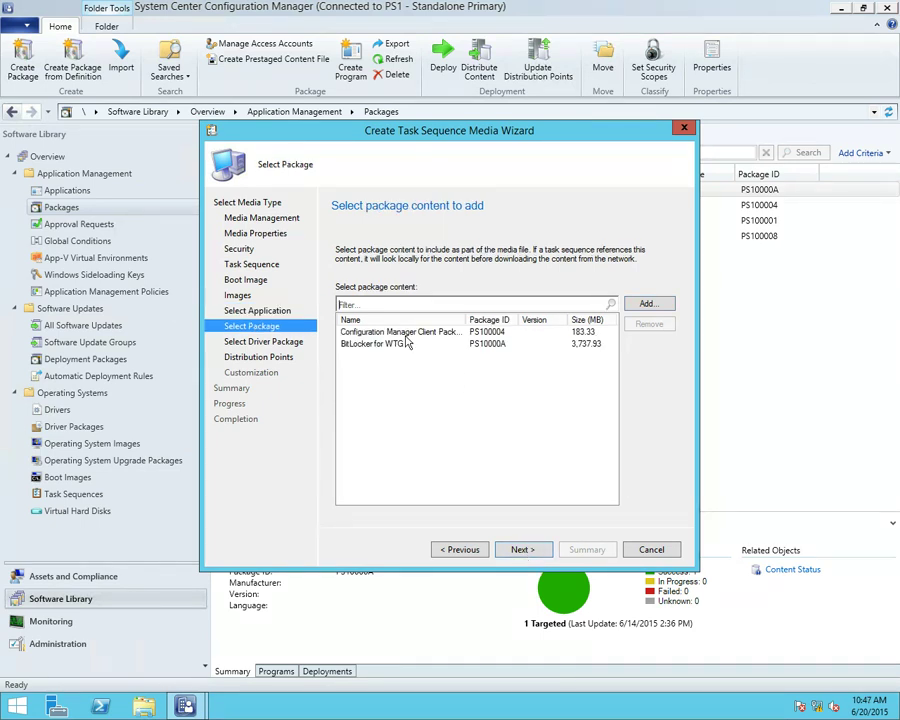
{"action": "left_click", "coordinate": [524, 550]}
{"action": "left_click", "coordinate": [523, 550]}
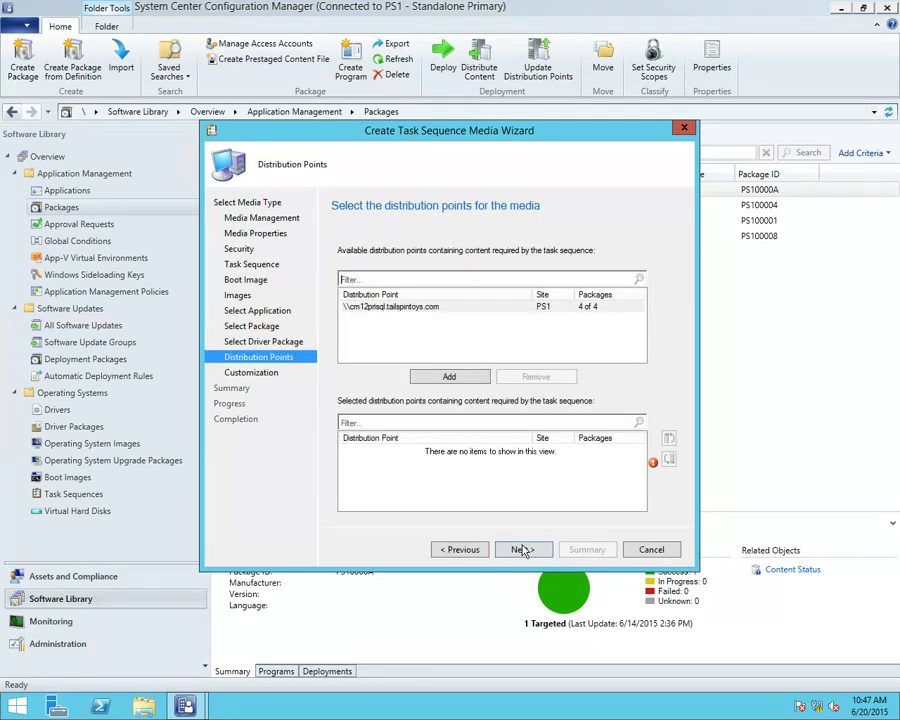
Add the cm12prisql.tailspintoys.com distribution point to the media, view the customization options, and cancel the media wizard
{"action": "left_click", "coordinate": [451, 376]}
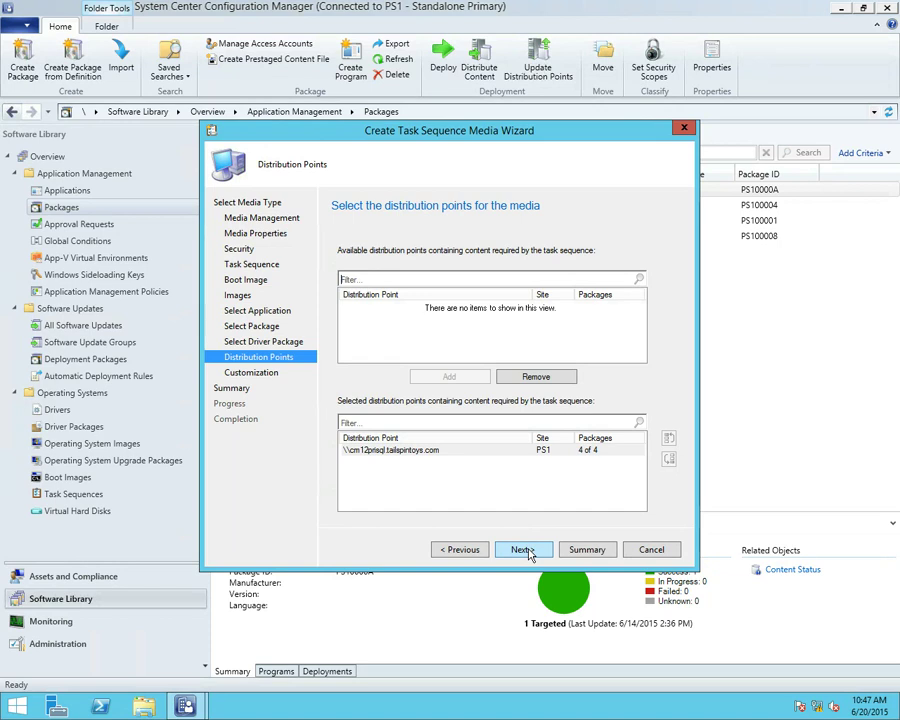
{"action": "left_click", "coordinate": [524, 550]}
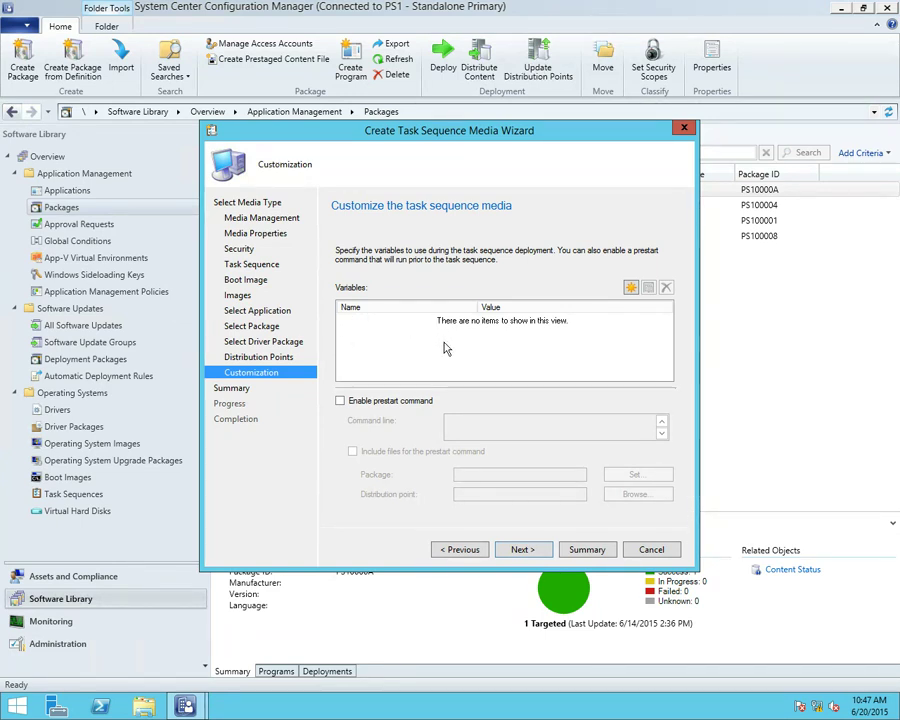
{"action": "left_click", "coordinate": [647, 556]}
{"action": "left_click", "coordinate": [478, 402]}
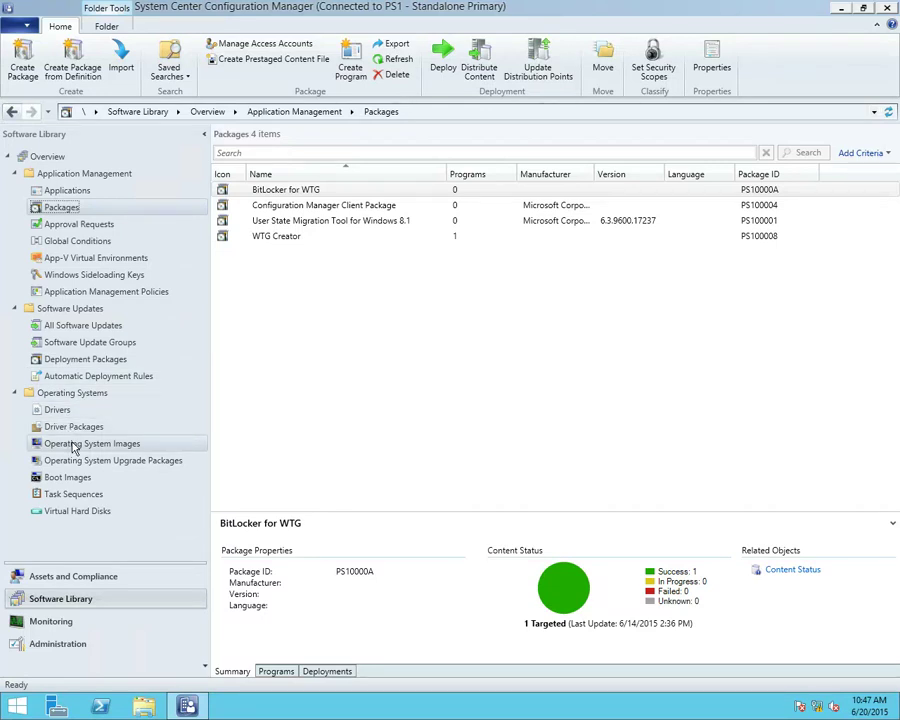
View the operating system images, and browse C:\pkgsrc\WTGDemo to examine WTGprestaged.wim and the contents of the Creator folder
{"action": "left_click", "coordinate": [74, 446]}
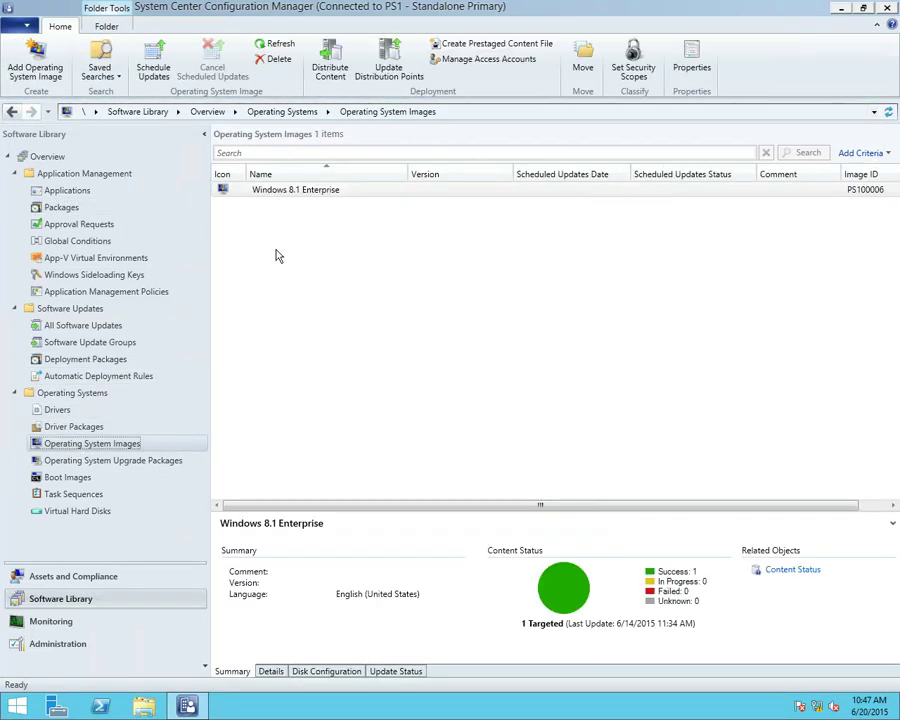
{"action": "left_click", "coordinate": [145, 707]}
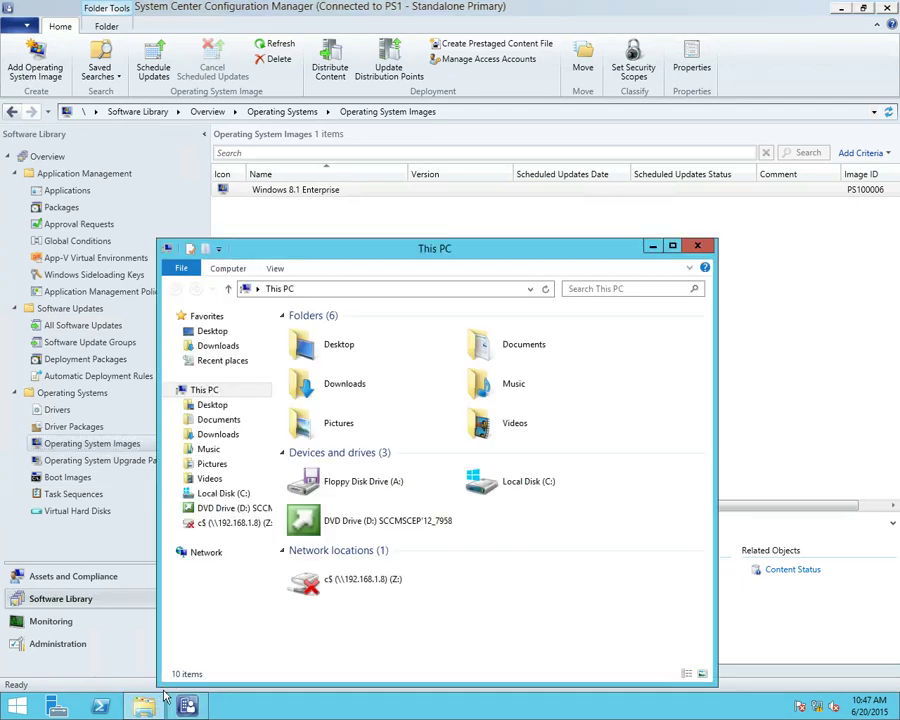
{"action": "left_click", "coordinate": [536, 486]}
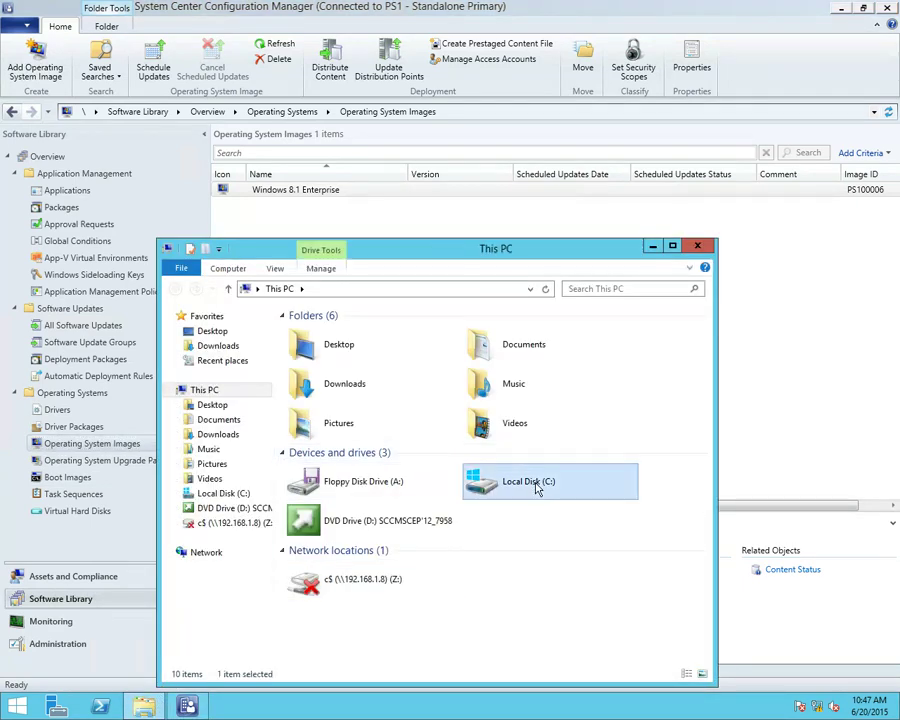
{"action": "double_click", "coordinate": [536, 486]}
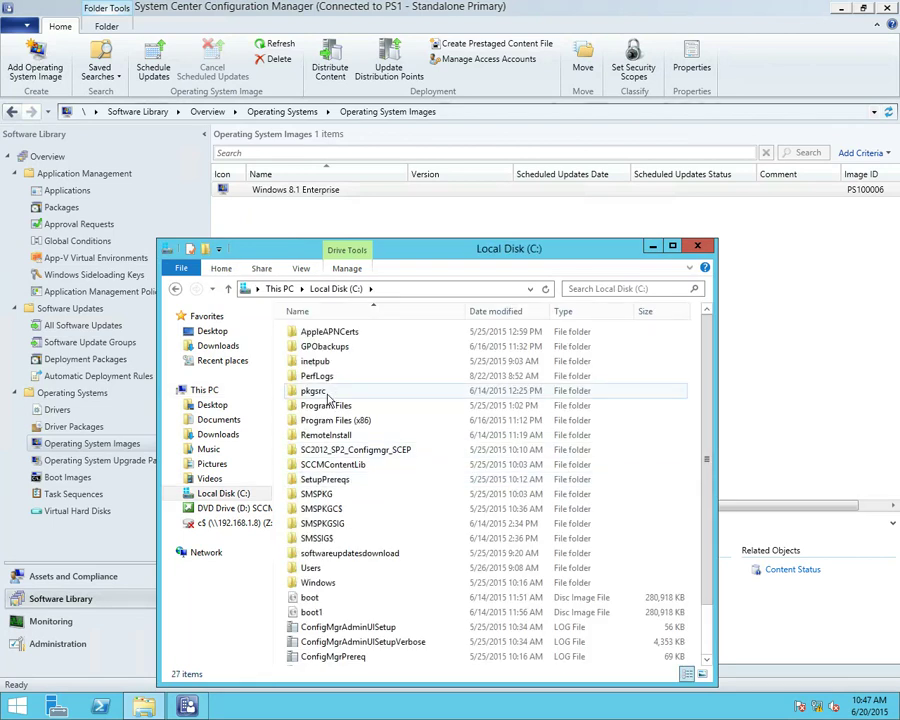
{"action": "double_click", "coordinate": [305, 285]}
{"action": "double_click", "coordinate": [305, 346]}
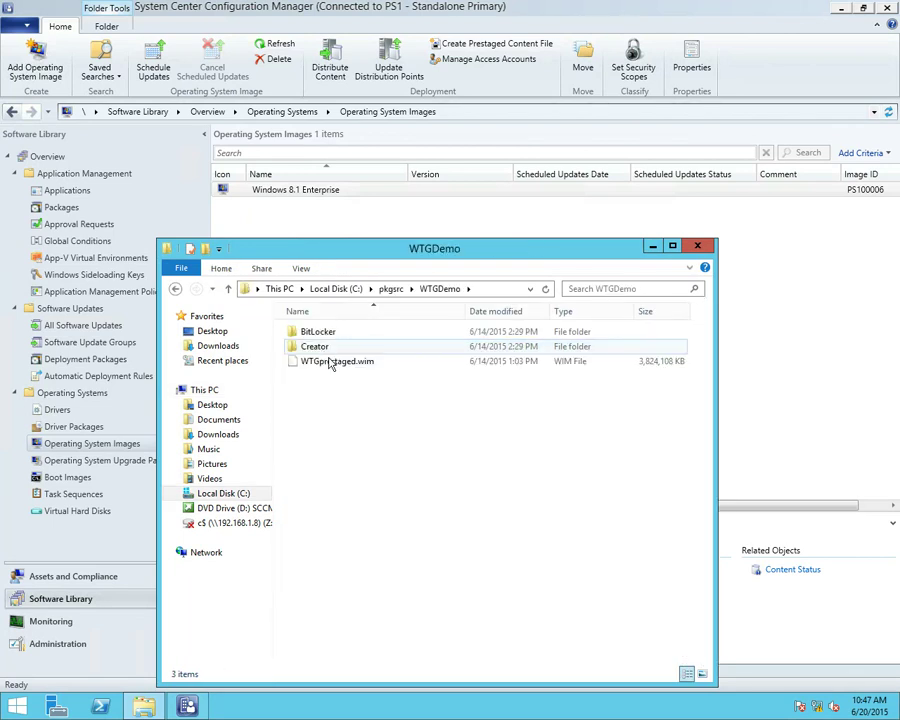
{"action": "left_click", "coordinate": [335, 363]}
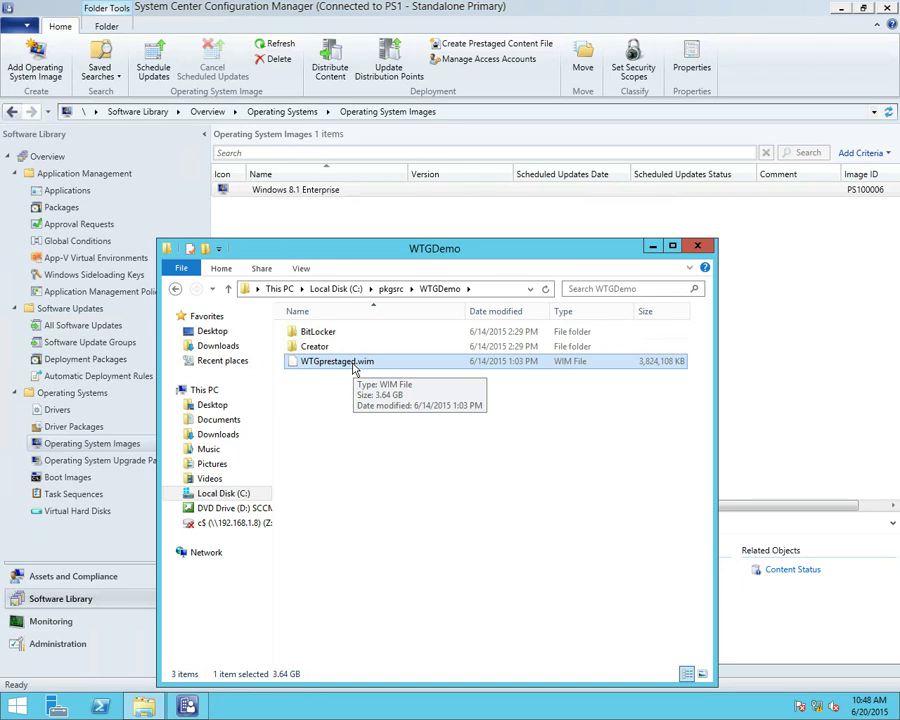
{"action": "double_click", "coordinate": [318, 347]}
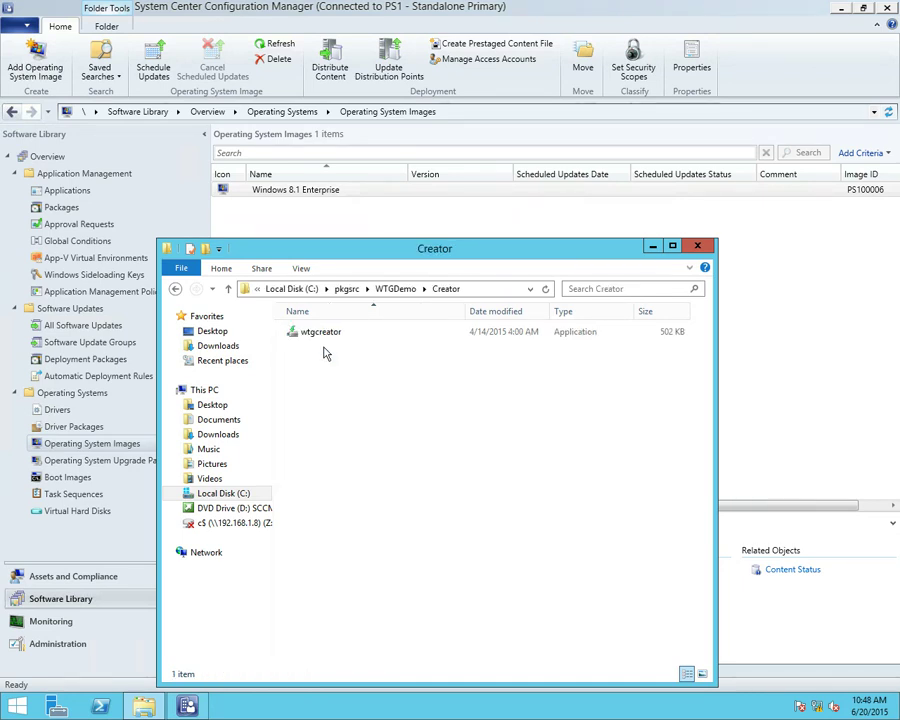
Leave the WTGDemo package source and browse to C:\Program Files\Microsoft Configuration Manager\OSD
{"action": "left_click", "coordinate": [176, 289]}
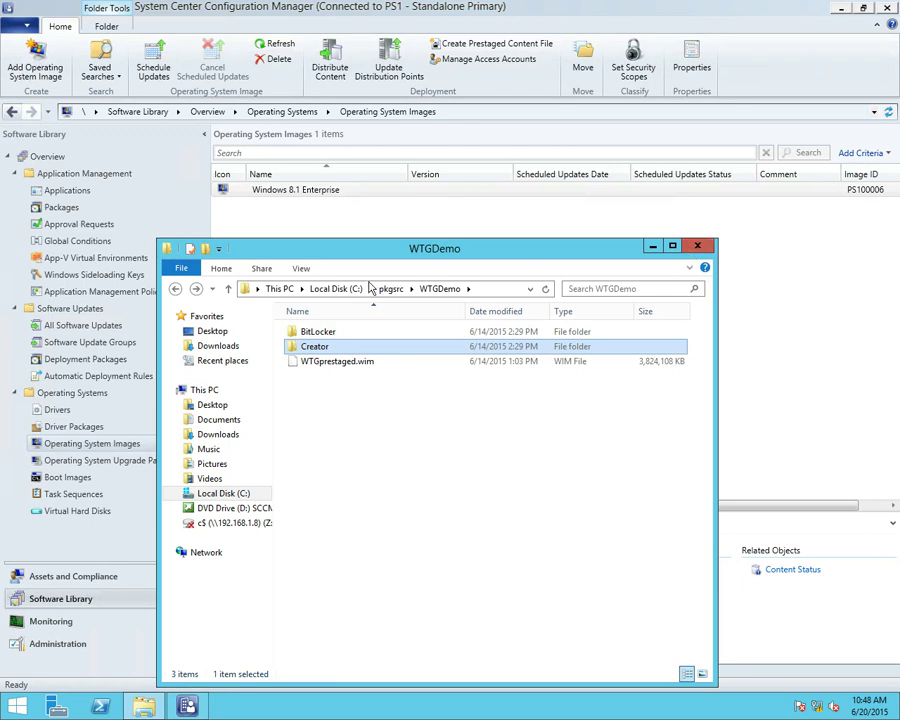
{"action": "left_click", "coordinate": [335, 289]}
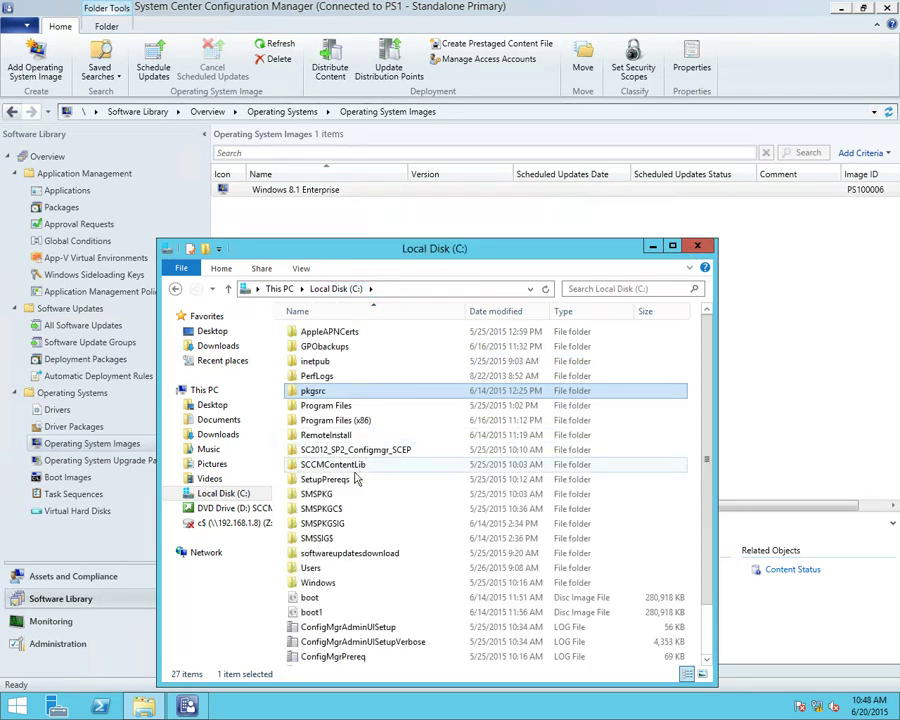
{"action": "double_click", "coordinate": [328, 404]}
{"action": "double_click", "coordinate": [365, 378]}
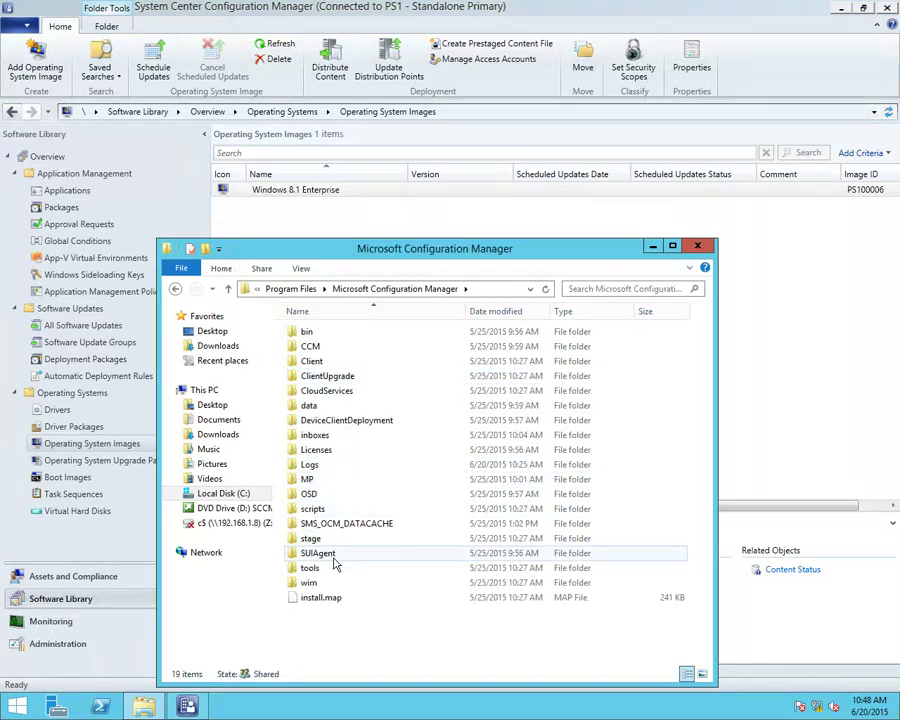
{"action": "left_click", "coordinate": [322, 494]}
{"action": "left_click", "coordinate": [310, 494]}
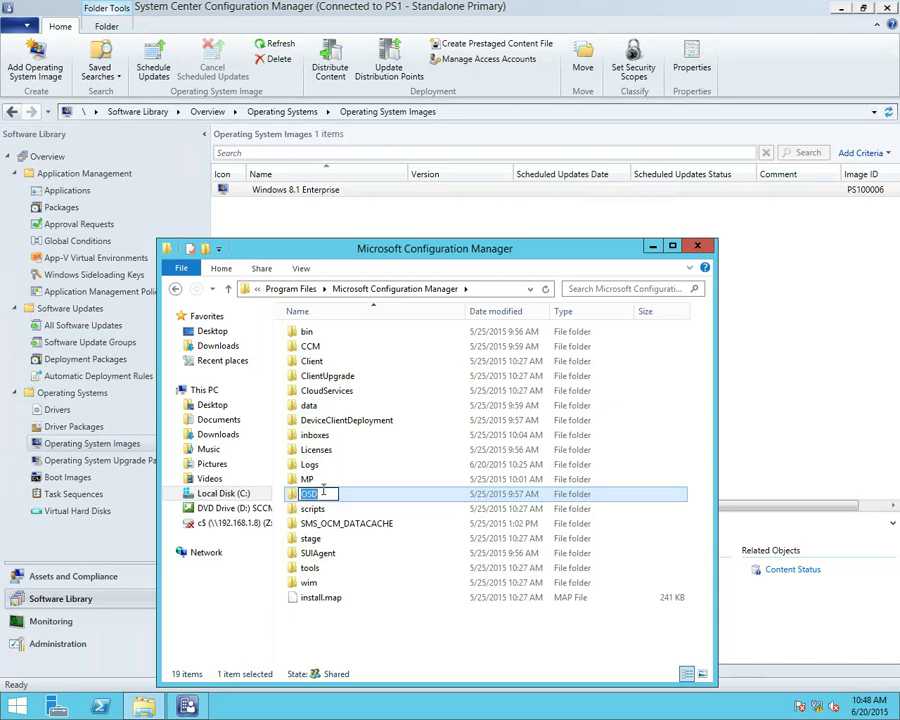
{"action": "double_click", "coordinate": [297, 500]}
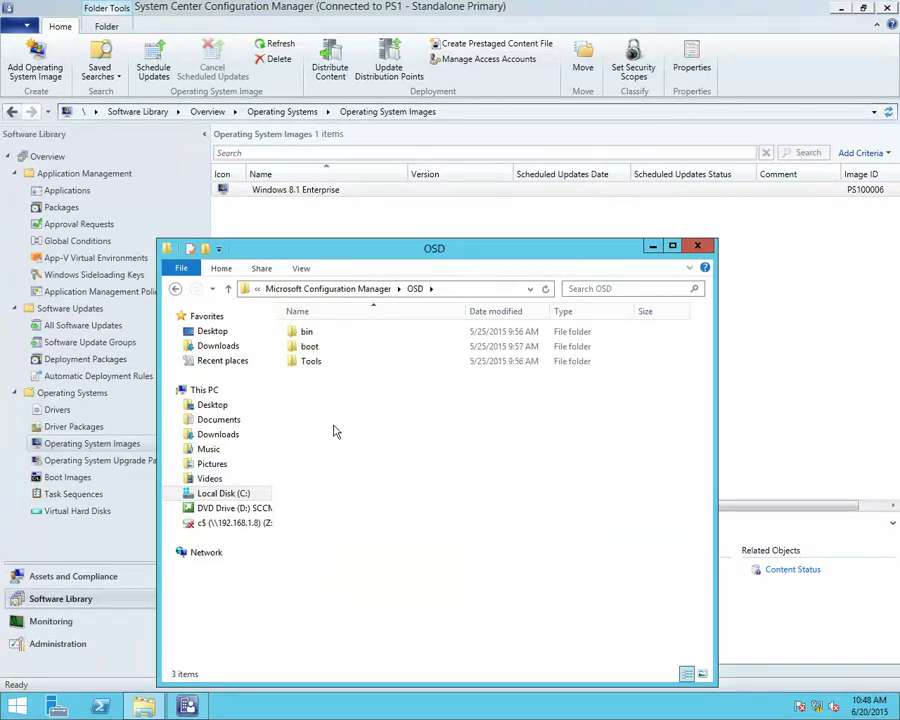
Open the Tools\WTG folder, view its Creator and BitLocker folders, and close the file browser
{"action": "double_click", "coordinate": [320, 363]}
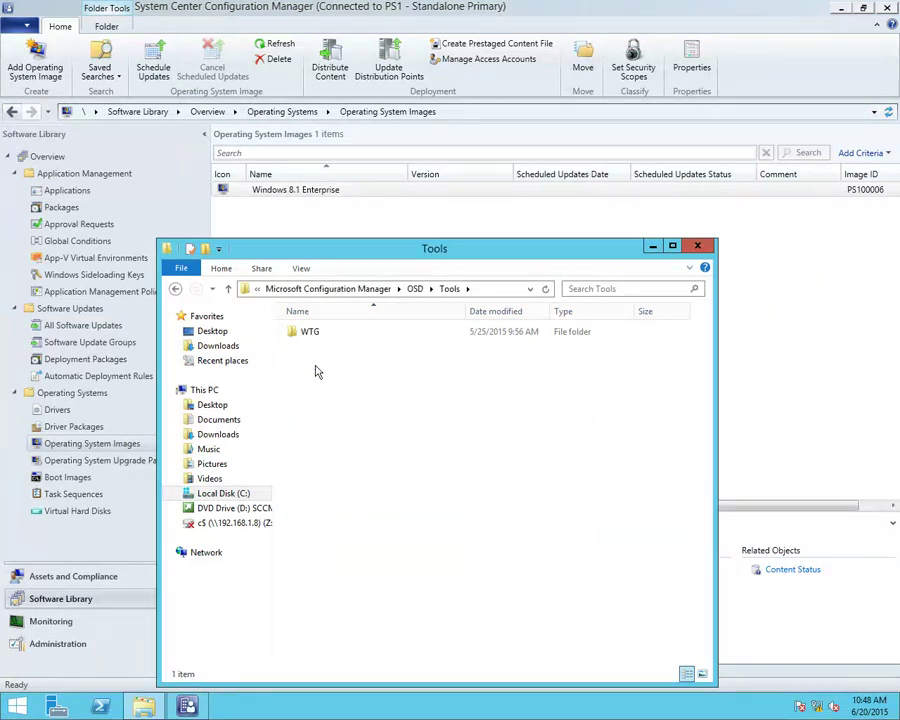
{"action": "left_click", "coordinate": [316, 338]}
{"action": "double_click", "coordinate": [316, 337]}
{"action": "left_click", "coordinate": [314, 345]}
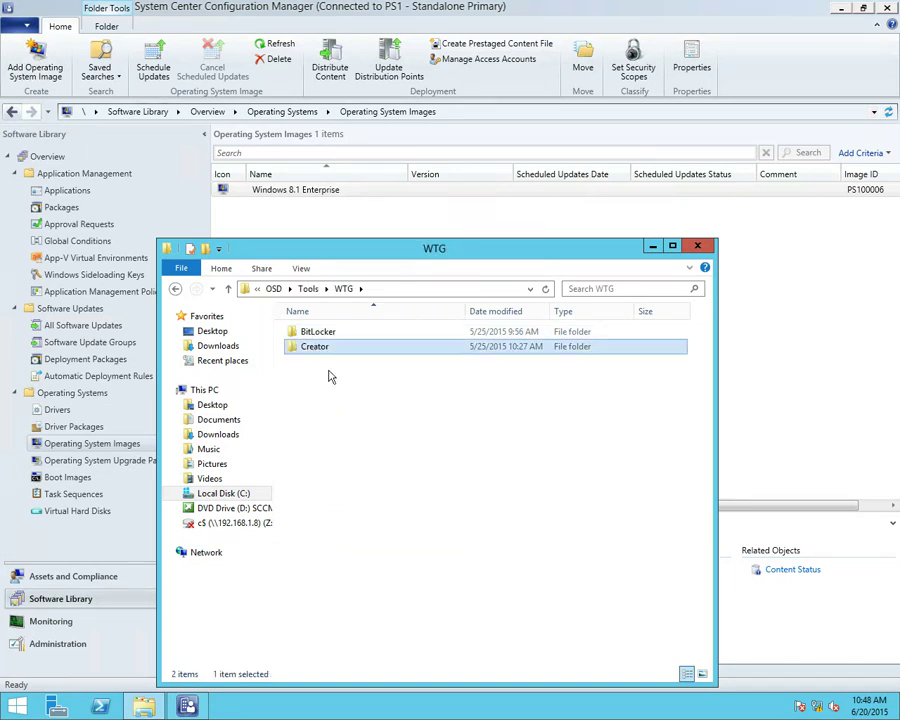
{"action": "left_click", "coordinate": [322, 333]}
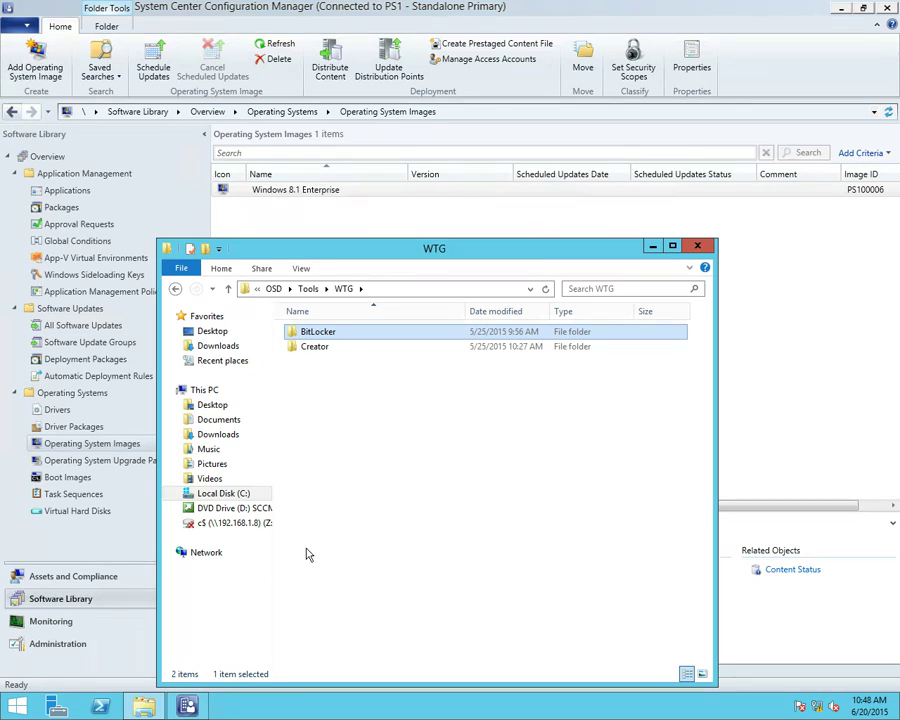
{"action": "left_click", "coordinate": [697, 246]}
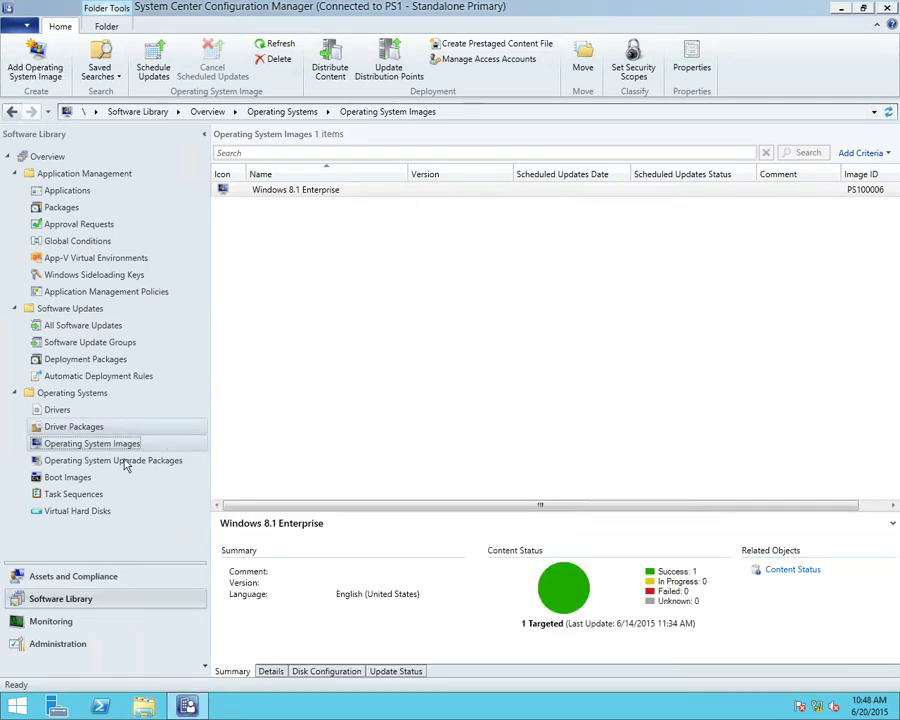
Open the Install Windows 81 task sequence for editing and review its Capture Files and Settings steps
{"action": "left_click", "coordinate": [90, 495]}
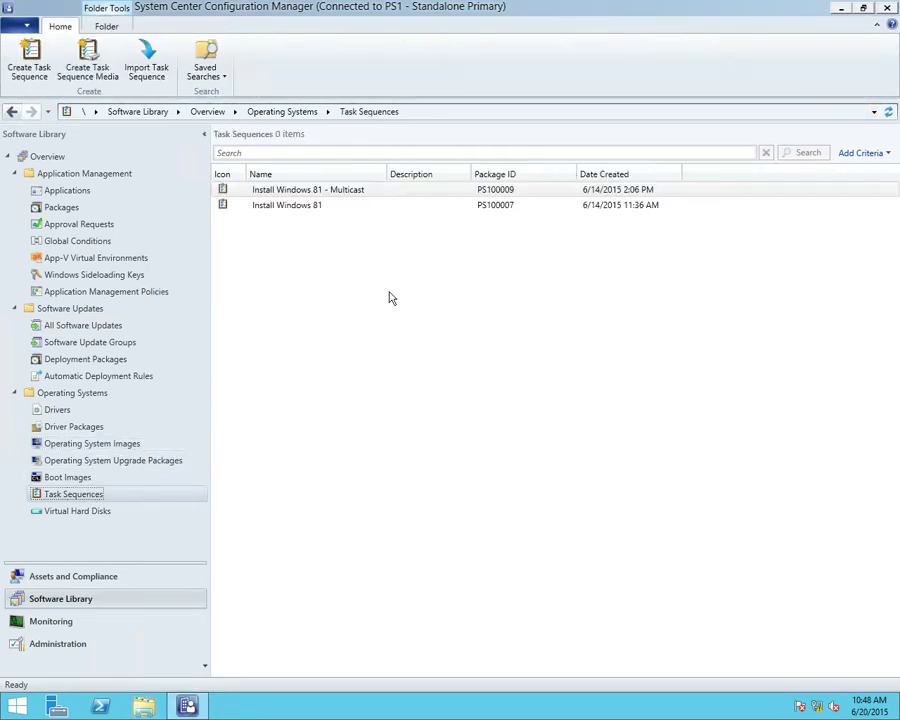
{"action": "right_click", "coordinate": [313, 206]}
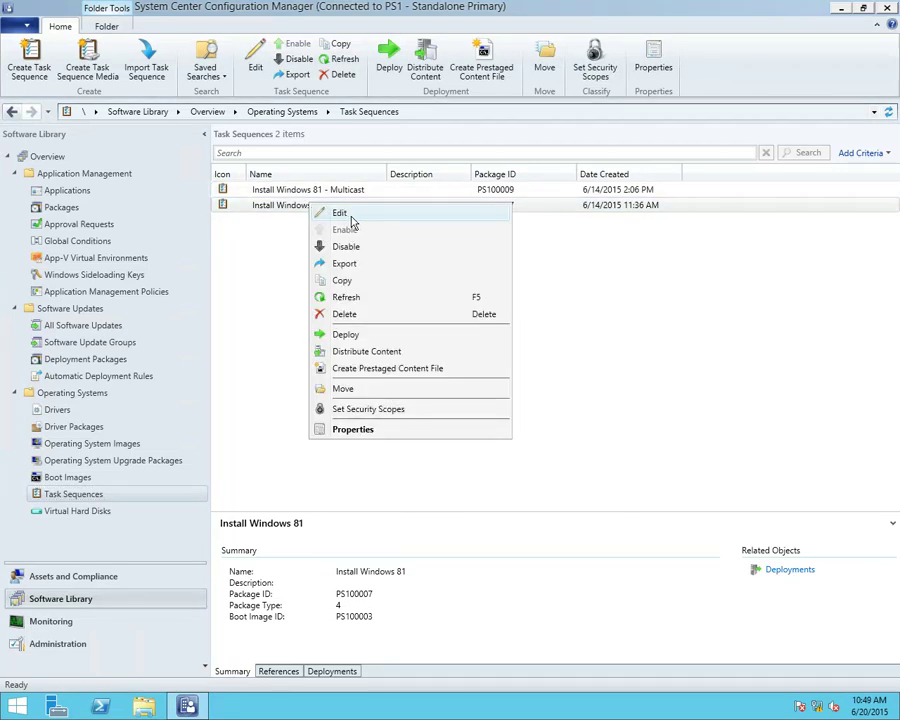
{"action": "left_click", "coordinate": [341, 213]}
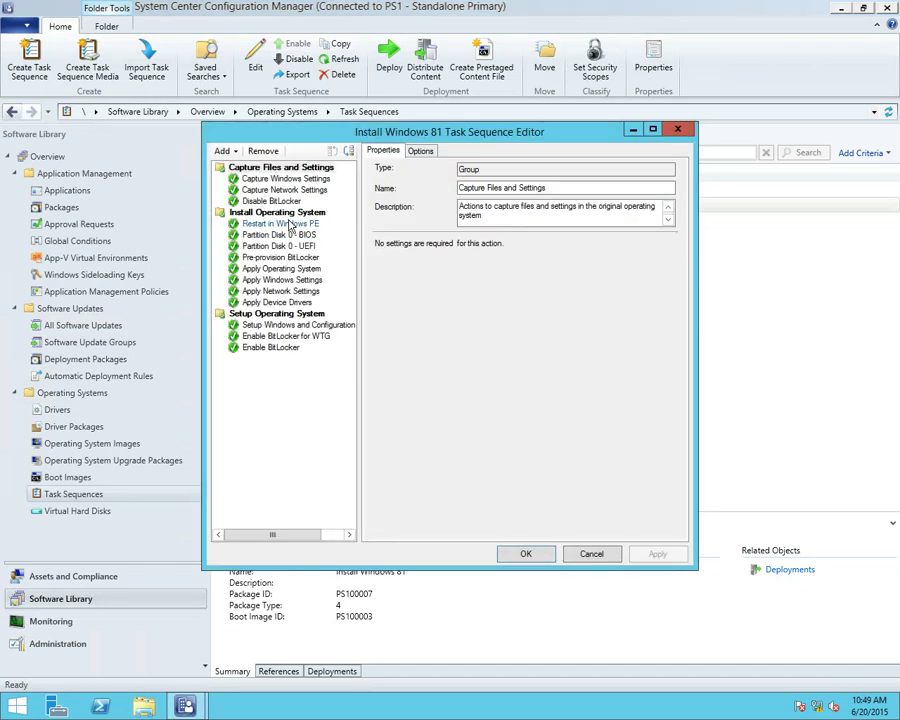
{"action": "left_click", "coordinate": [282, 180]}
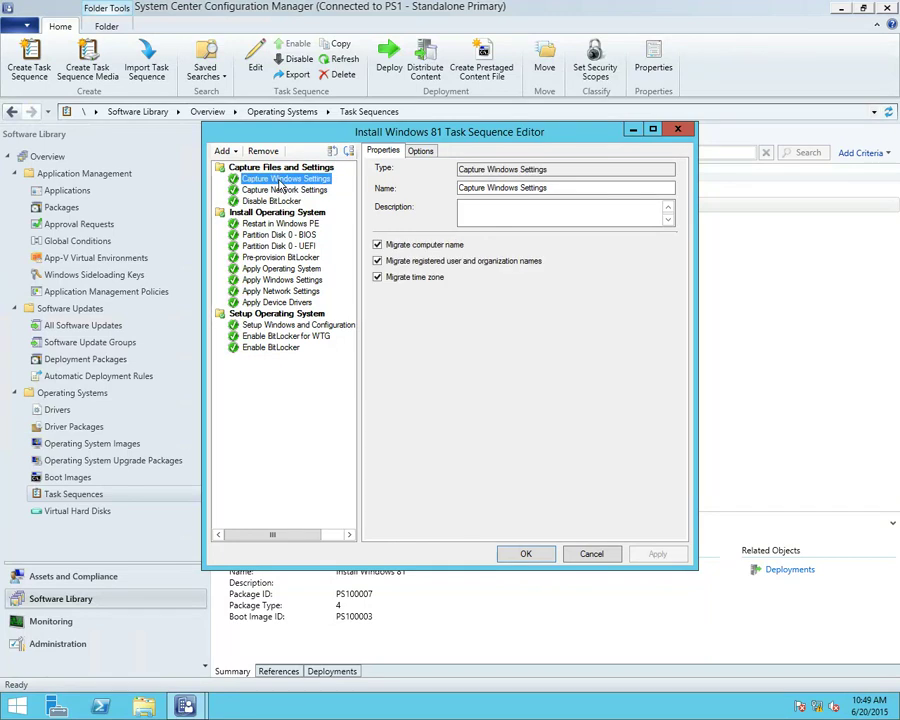
{"action": "key", "text": "Down"}
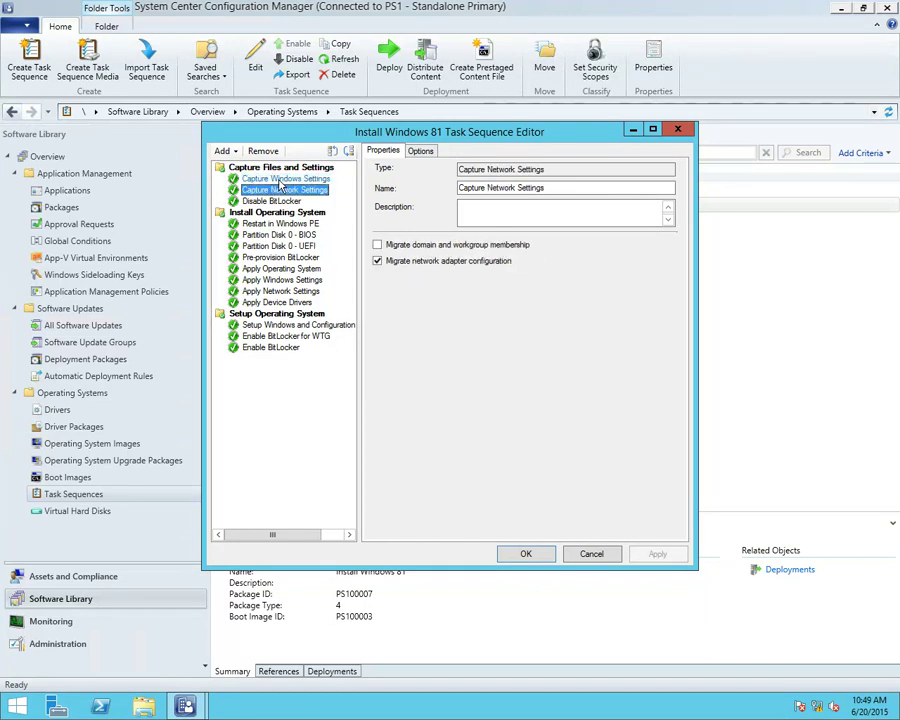
{"action": "key", "text": "Down"}
{"action": "key", "text": "Down"}
{"action": "key", "text": "Down"}
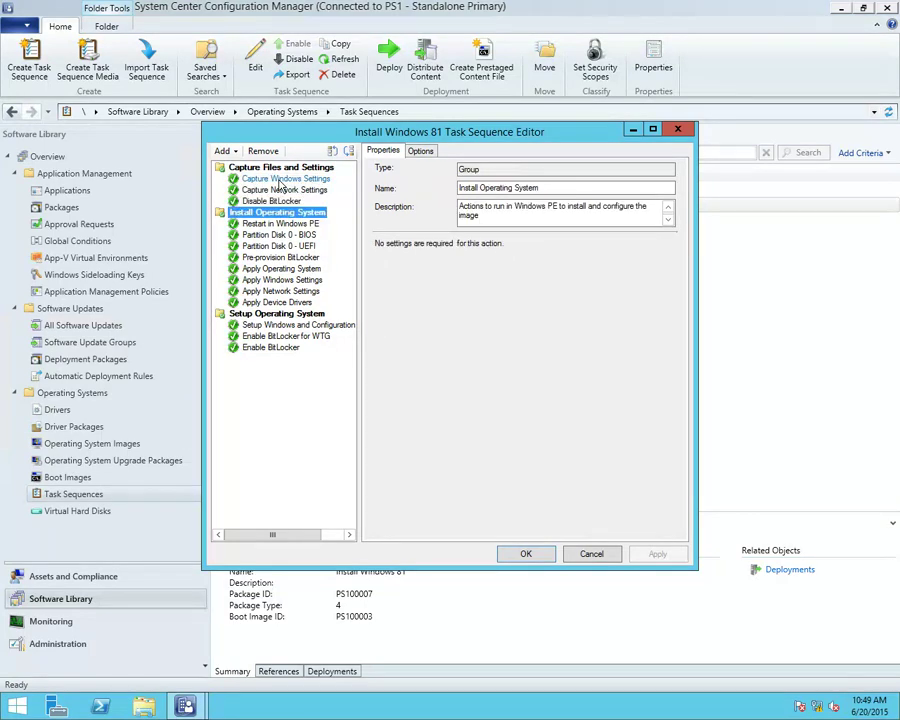
Review the steps of the Install Operating System group, from Restart in Windows PE through Apply Device Drivers
{"action": "key", "text": "Down"}
{"action": "key", "text": "Down"}
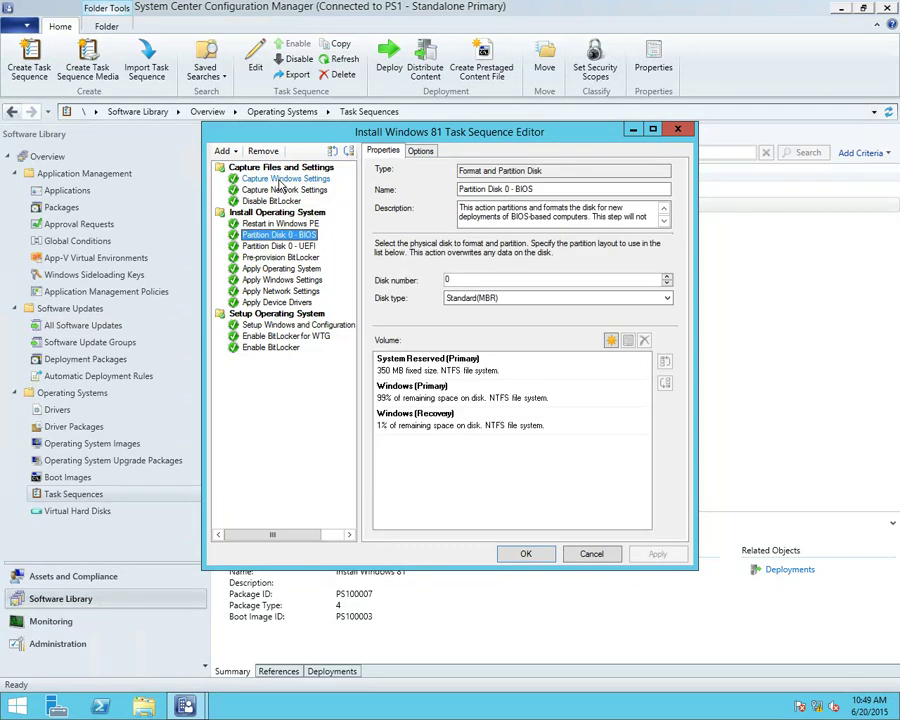
{"action": "key", "text": "Down"}
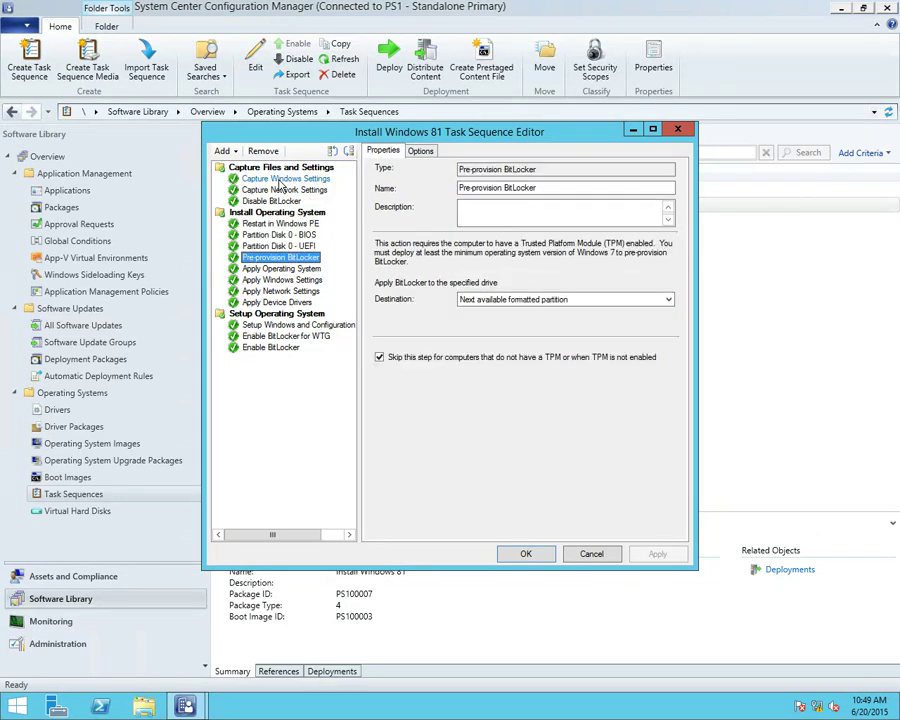
{"action": "key", "text": "Down"}
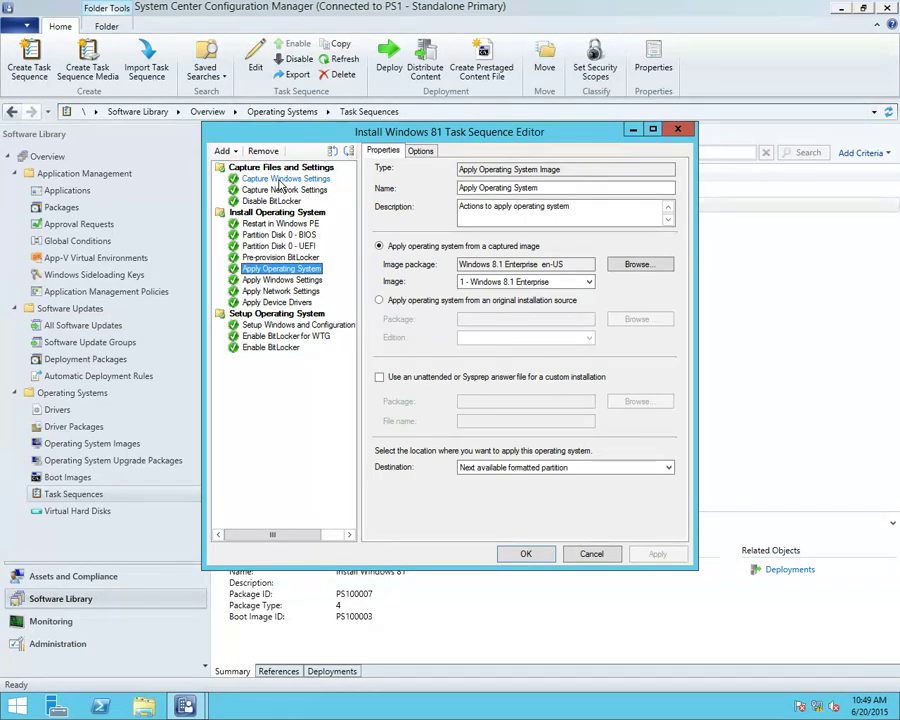
{"action": "key", "text": "Down"}
{"action": "key", "text": "Down"}
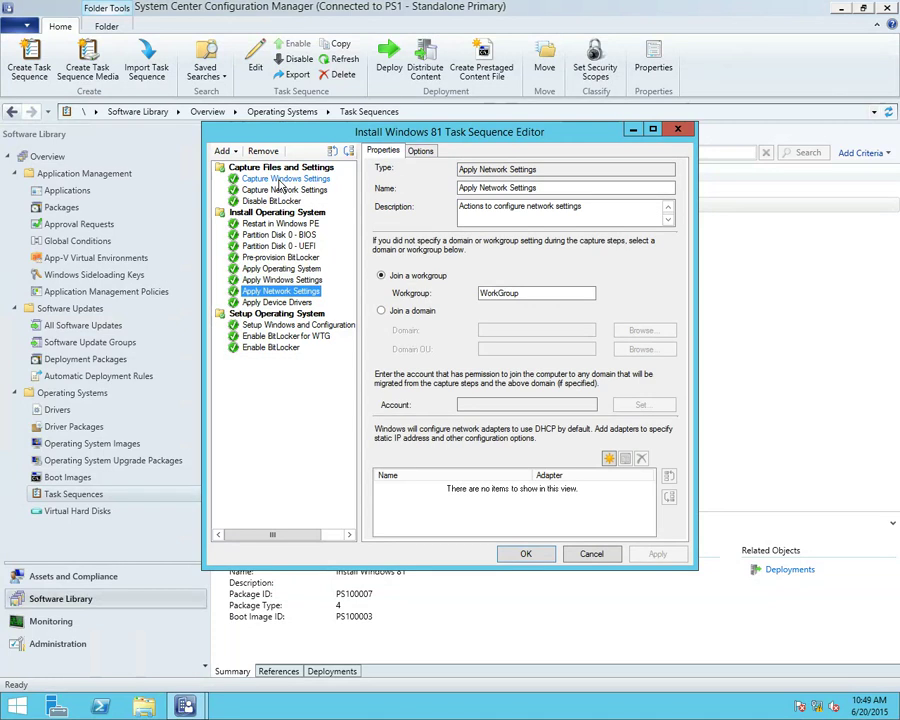
{"action": "key", "text": "Down"}
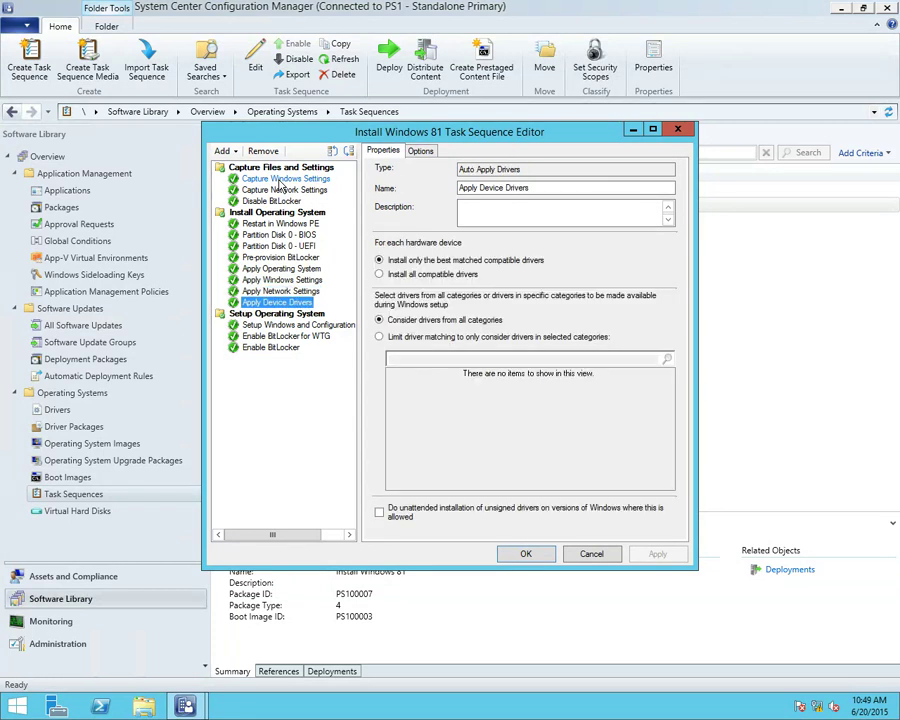
Examine the Setup Operating System steps, including Enable BitLocker for WTG, and close the task sequence editor without saving
{"action": "key", "text": "Down"}
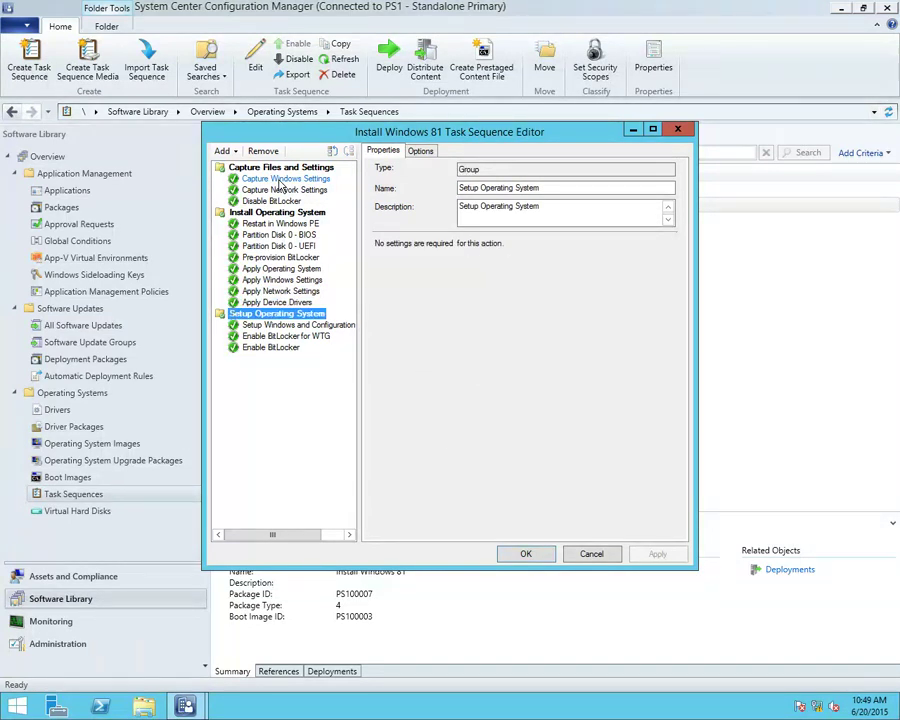
{"action": "key", "text": "Down"}
{"action": "key", "text": "Down"}
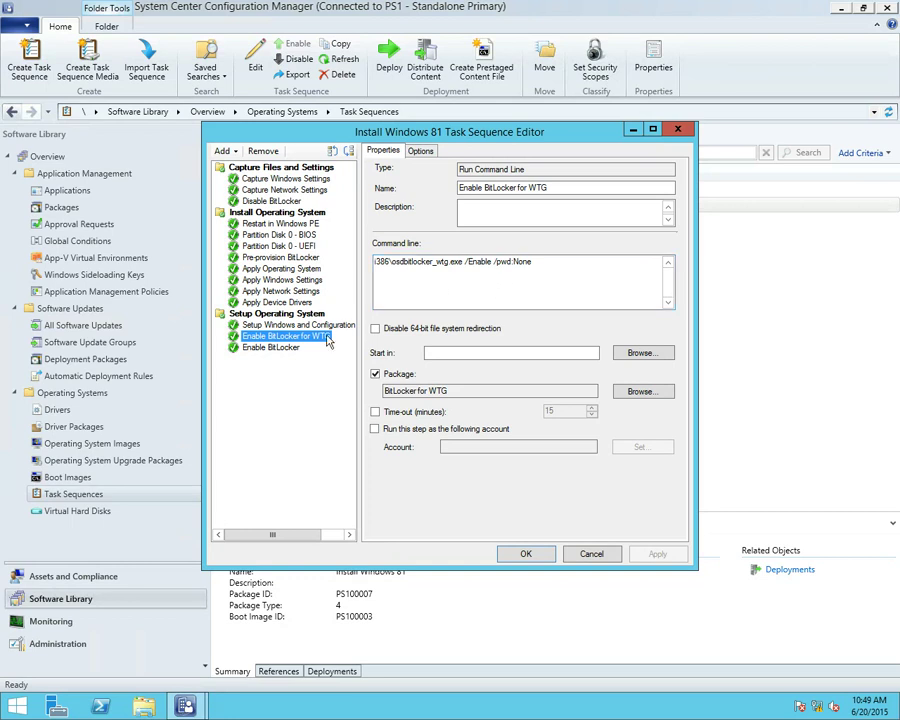
{"action": "left_click", "coordinate": [272, 347]}
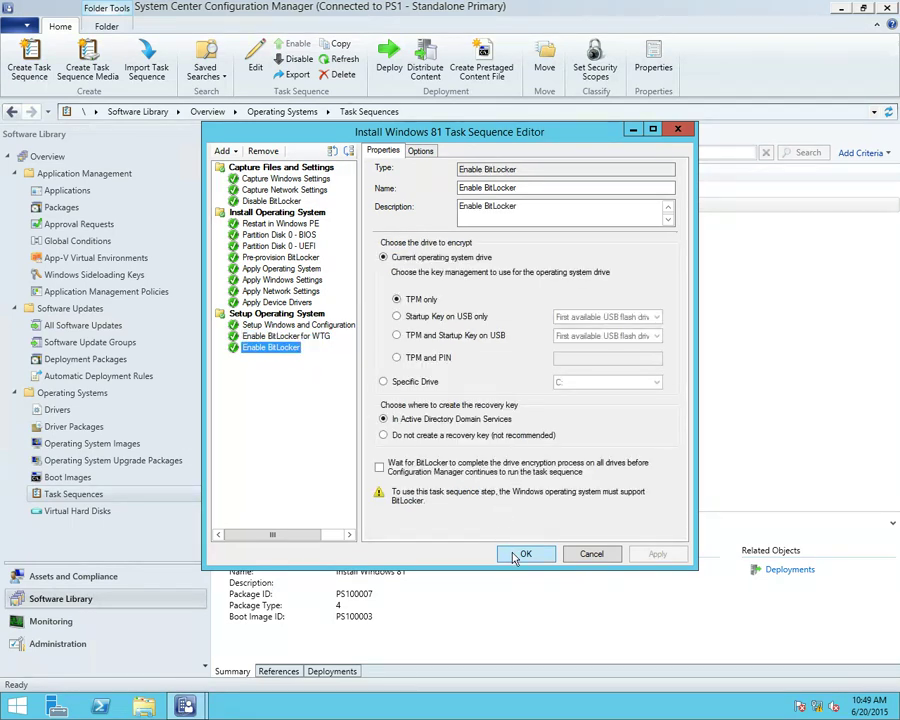
{"action": "left_click", "coordinate": [250, 336]}
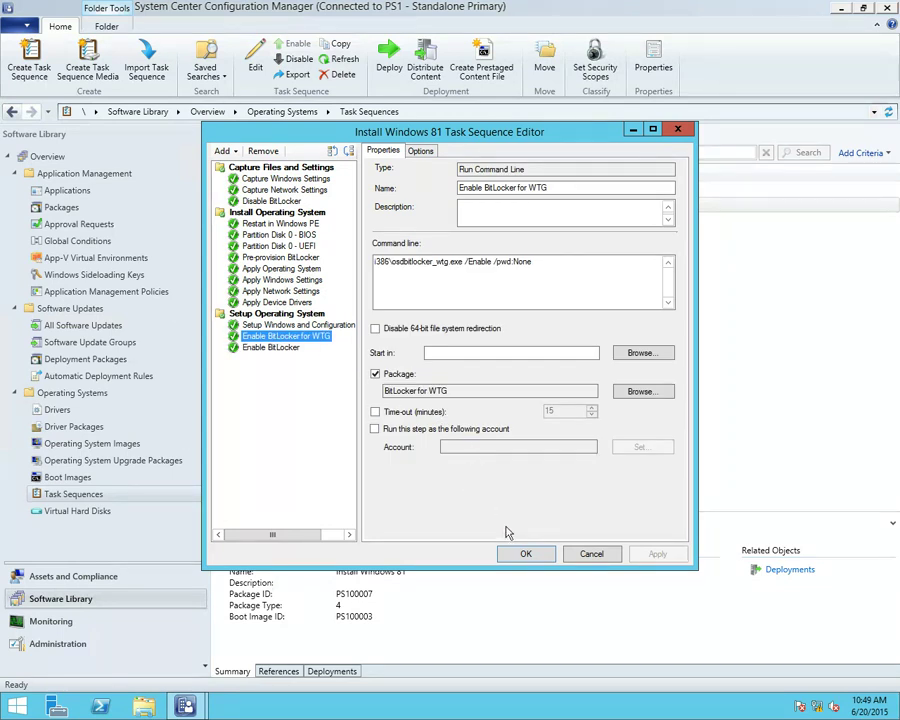
{"action": "left_click", "coordinate": [584, 556]}
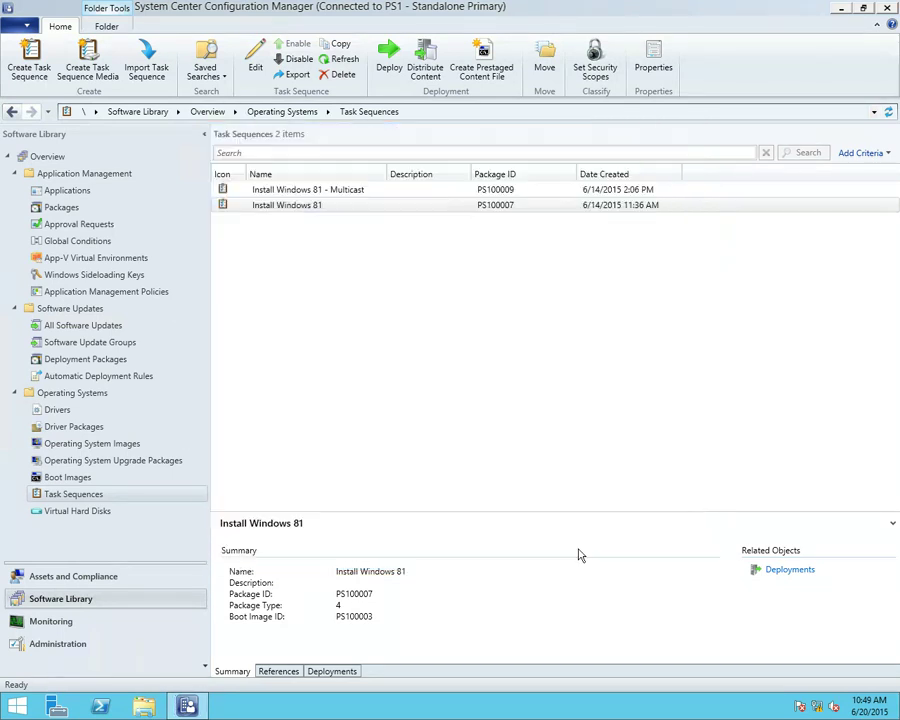
Show the programs of the WTG Creator package and open the properties of its WTG Creator program
{"action": "left_click", "coordinate": [61, 207]}
{"action": "left_click", "coordinate": [299, 239]}
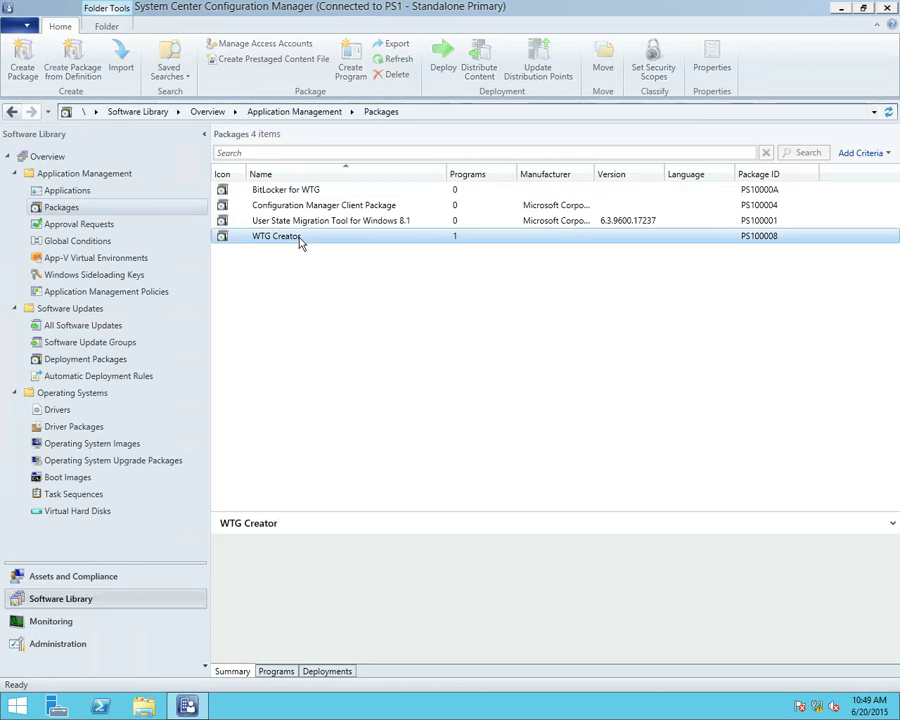
{"action": "left_click", "coordinate": [288, 671]}
{"action": "left_click", "coordinate": [367, 560]}
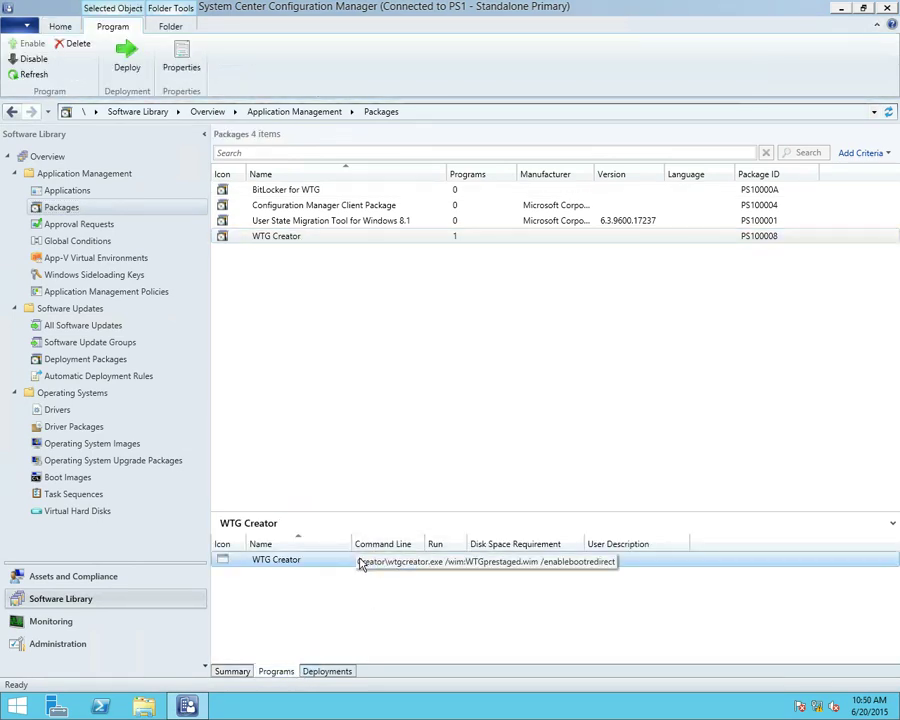
{"action": "double_click", "coordinate": [298, 558]}
Examine the whole WTG Creator command line, cancel the program properties, and view the BitLocker for WTG package
{"action": "left_click", "coordinate": [397, 364]}
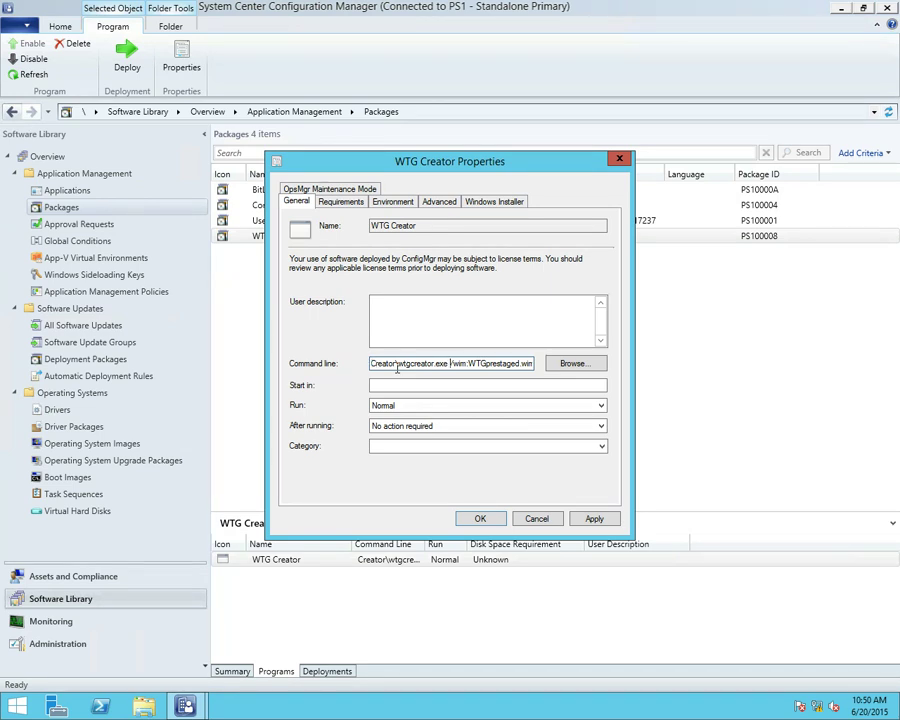
{"action": "key", "text": "shift+End"}
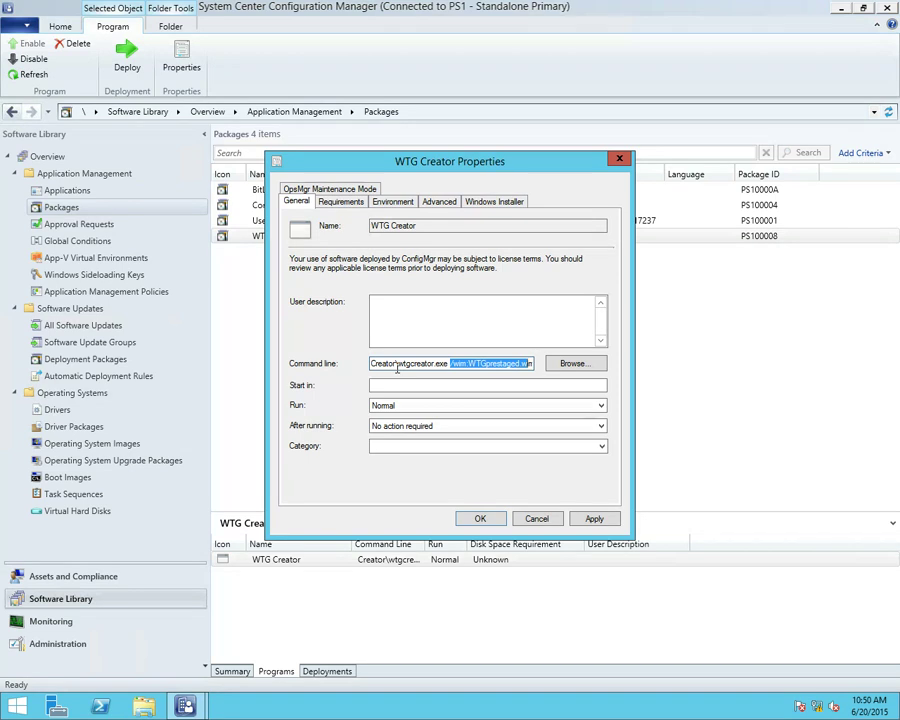
{"action": "key", "text": "End"}
{"action": "type", "text": "/enableboot"}
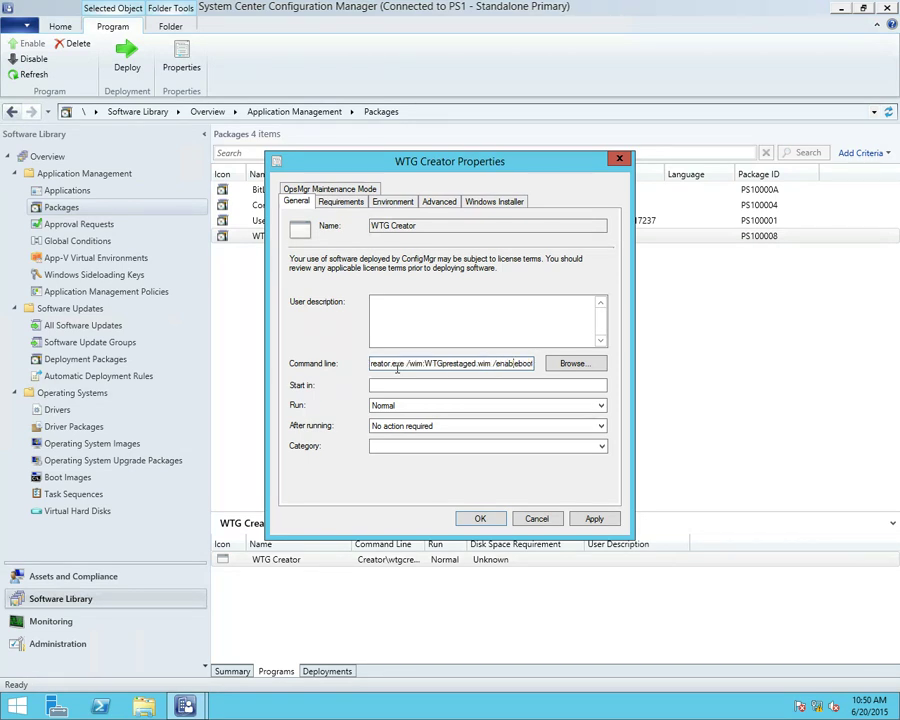
{"action": "type", "text": ":direct"}
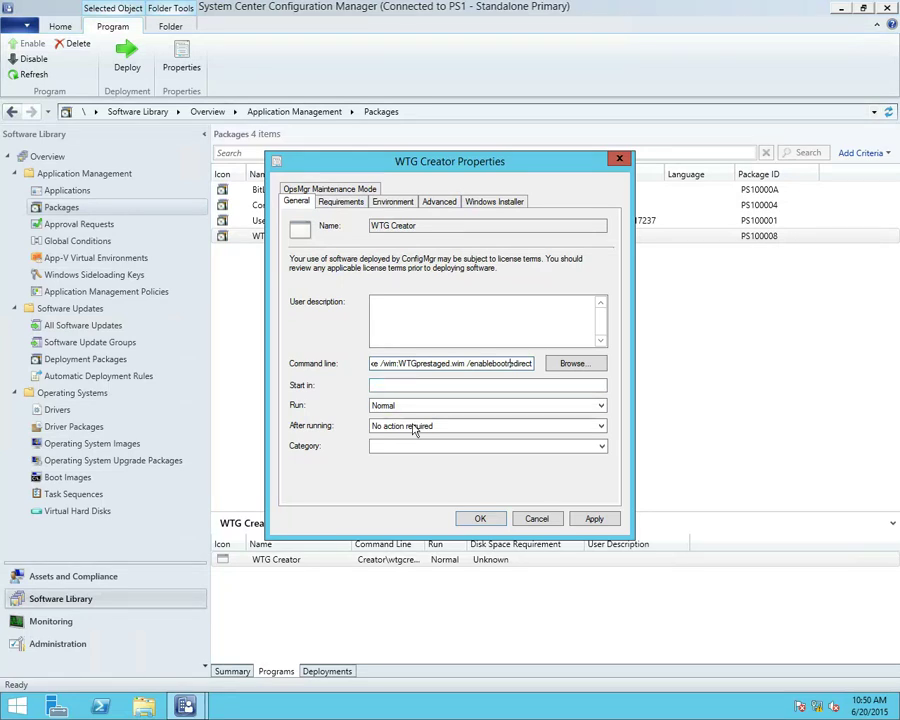
{"action": "left_click", "coordinate": [538, 519]}
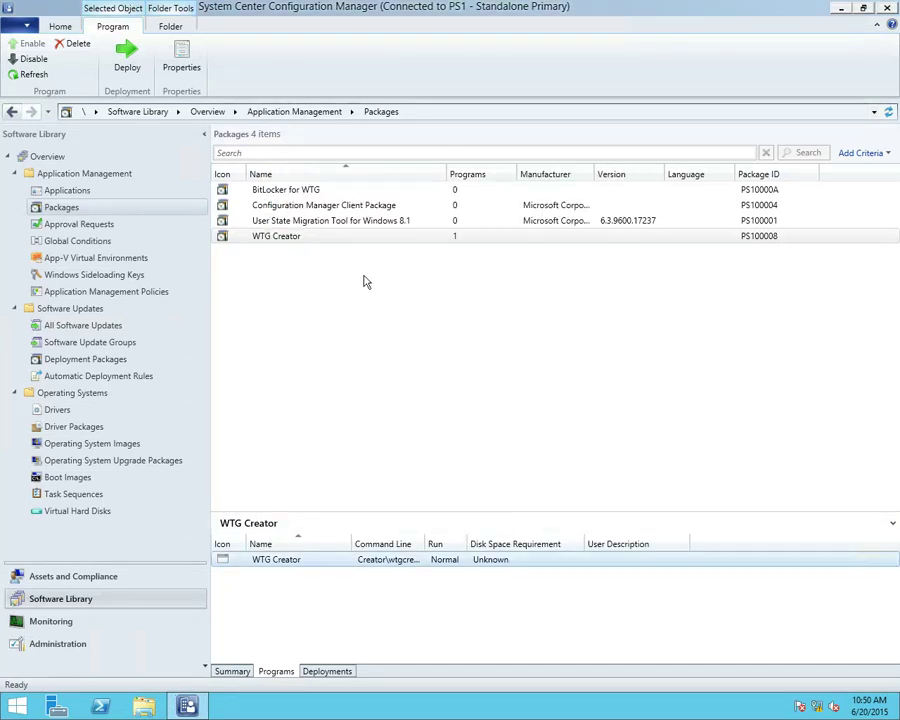
{"action": "left_click", "coordinate": [281, 190]}
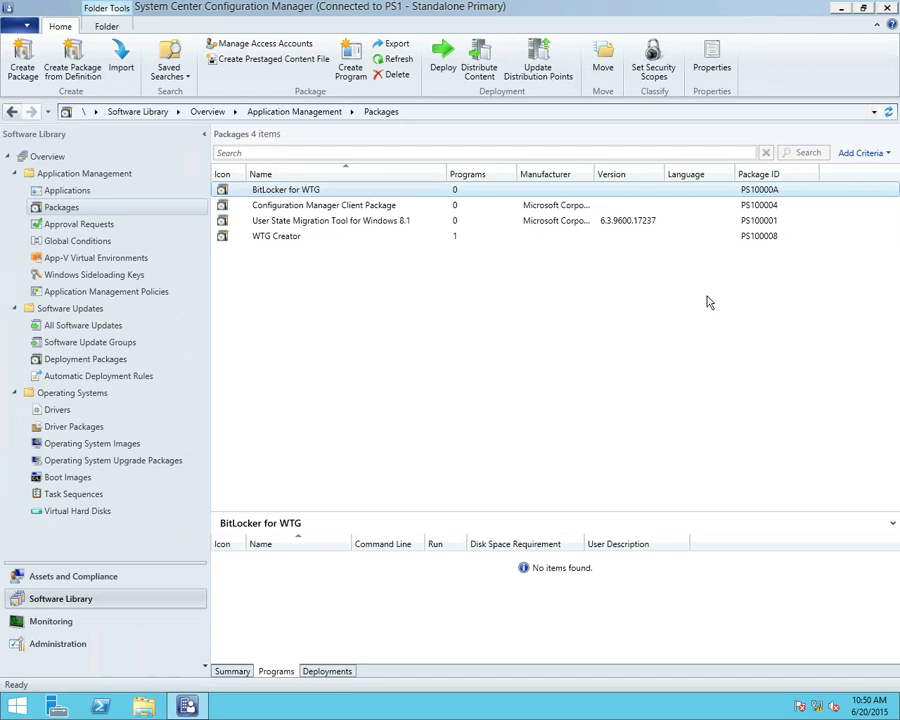
Switch to the WTGDemo virtual machine window and turn off its enhanced session
{"action": "left_click_drag", "start_coordinate": [899, 180], "coordinate": [245, 30]}
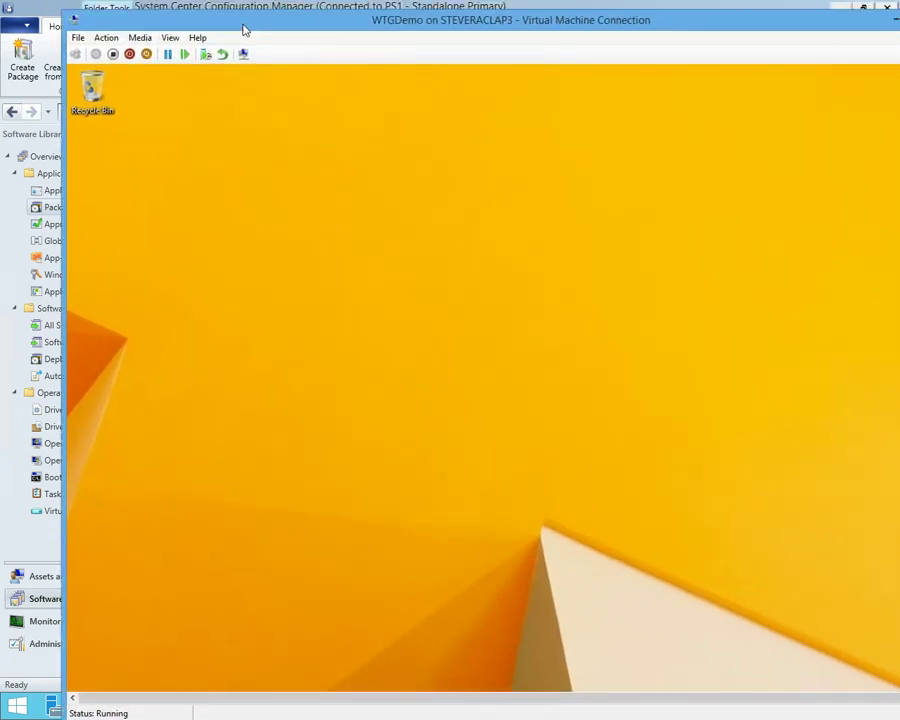
{"action": "left_click", "coordinate": [171, 37]}
{"action": "left_click", "coordinate": [195, 84]}
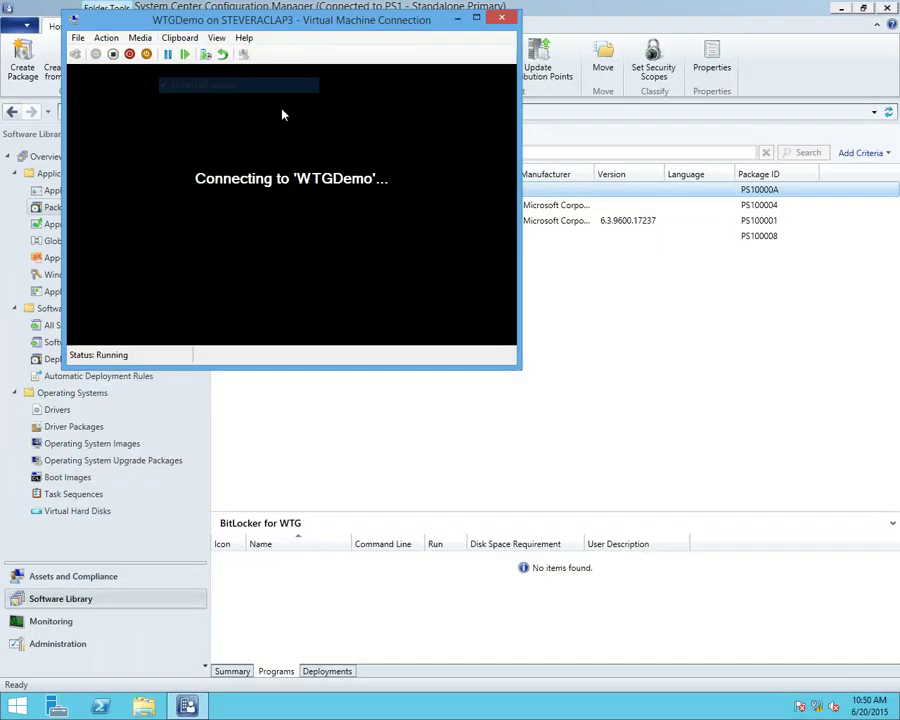
Sign in to the WTGDemo virtual machine as the domain administrator by entering the account password
{"action": "left_click", "coordinate": [310, 170]}
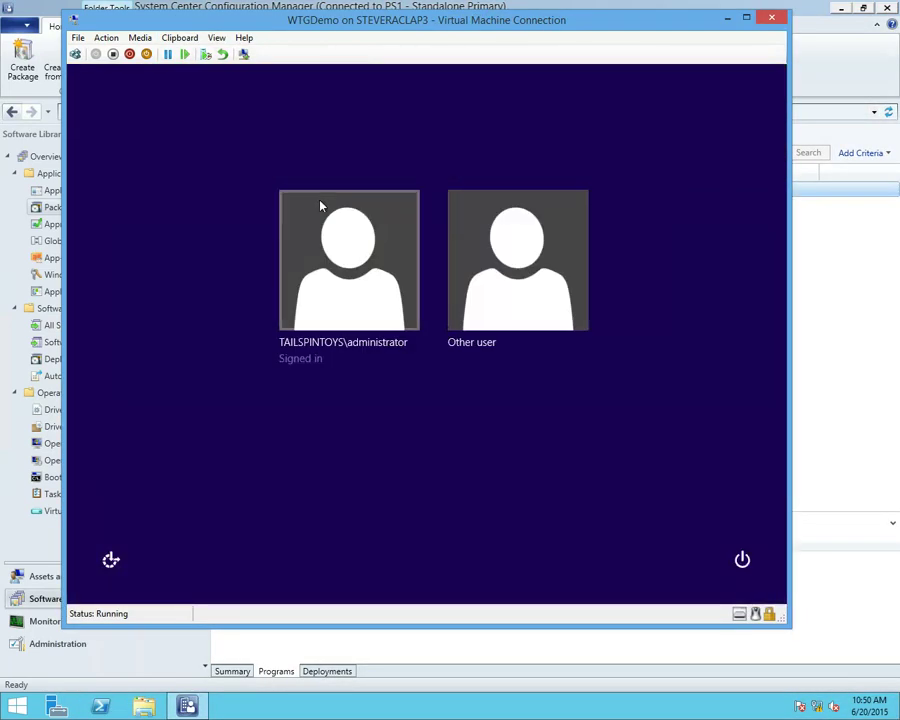
{"action": "left_click", "coordinate": [360, 268]}
{"action": "type", "text": "************"}
{"action": "key", "text": "Return"}
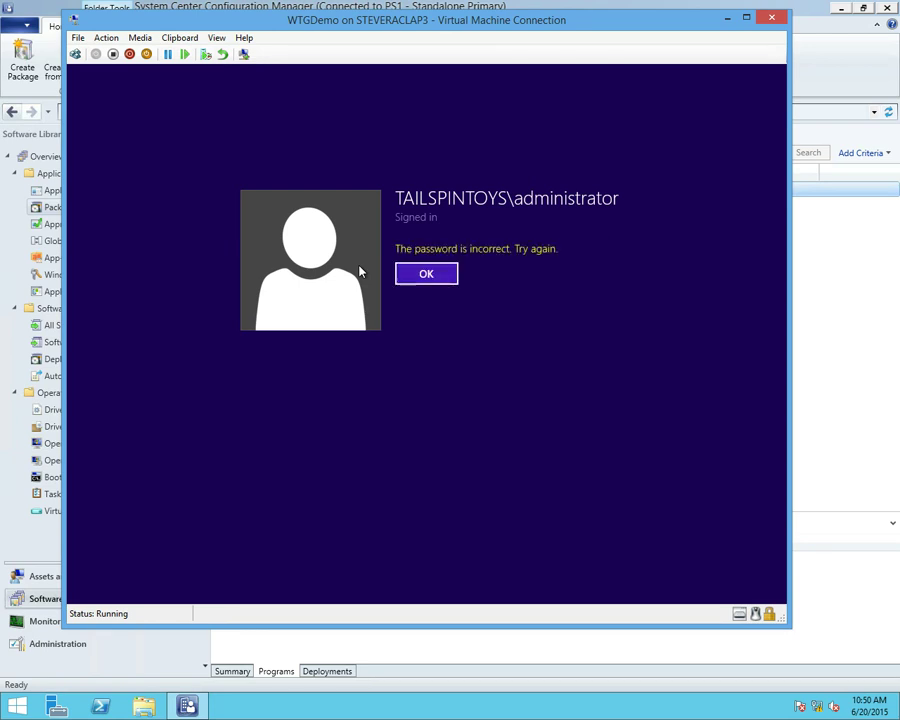
{"action": "key", "text": "Return"}
{"action": "type", "text": "*********"}
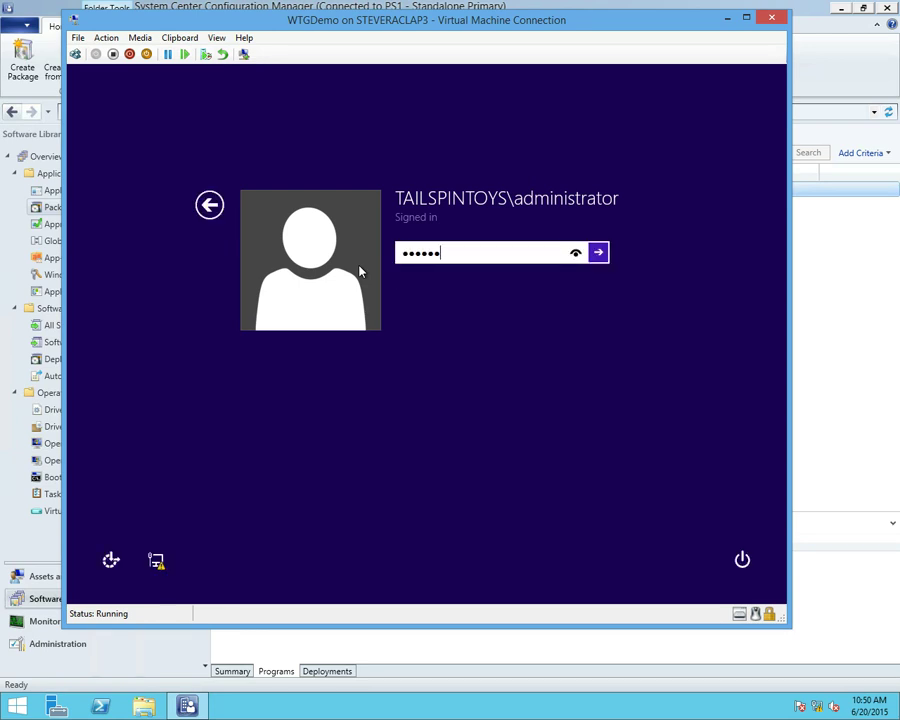
{"action": "key", "text": "Return"}
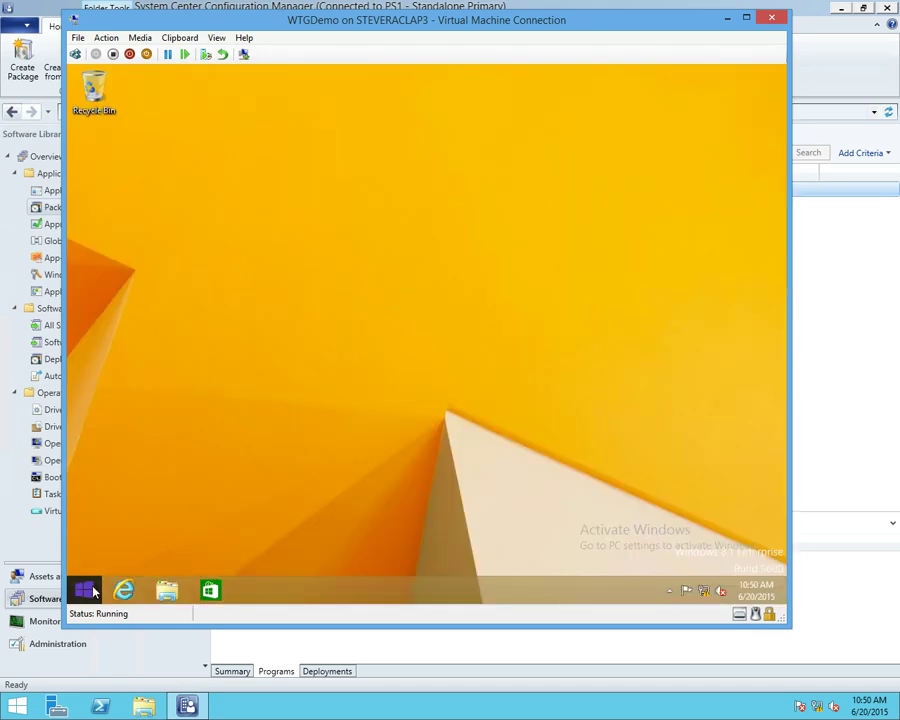
Search for Software Center in the WTGDemo virtual machine and open it
{"action": "left_click", "coordinate": [84, 590]}
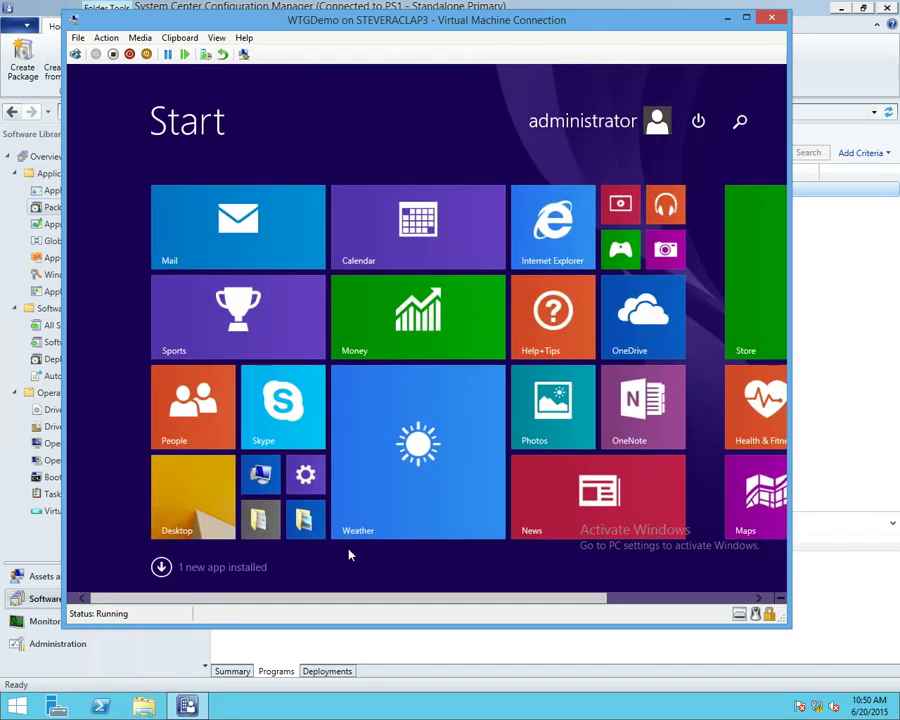
{"action": "type", "text": "software Center"}
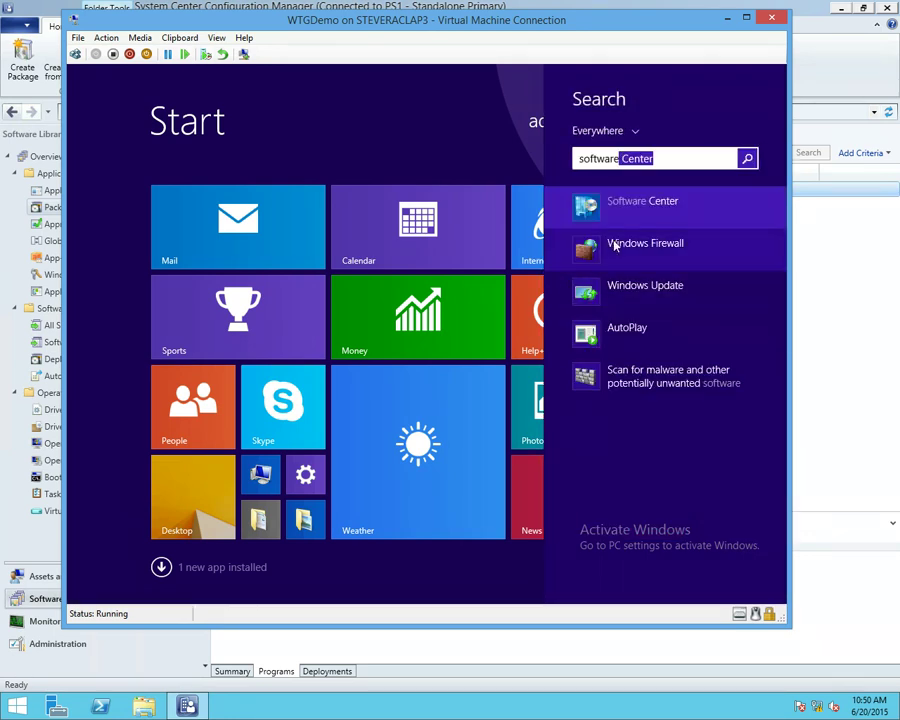
{"action": "left_click", "coordinate": [621, 214]}
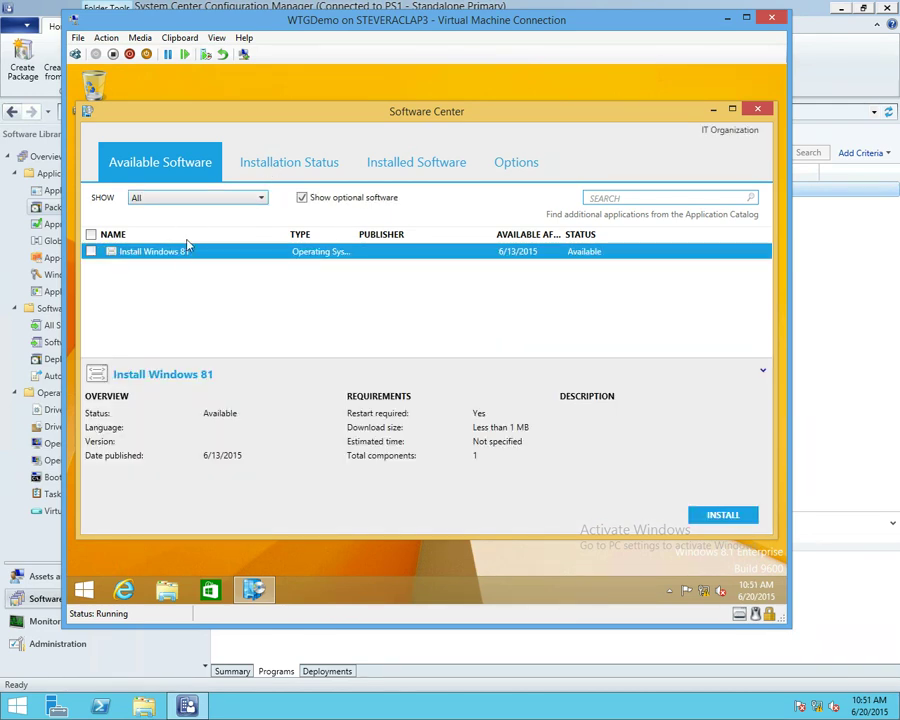
Reinstall WTG Creator from Software Center's installation status and cancel its Create a Windows To Go workspace wizard
{"action": "left_click", "coordinate": [280, 172]}
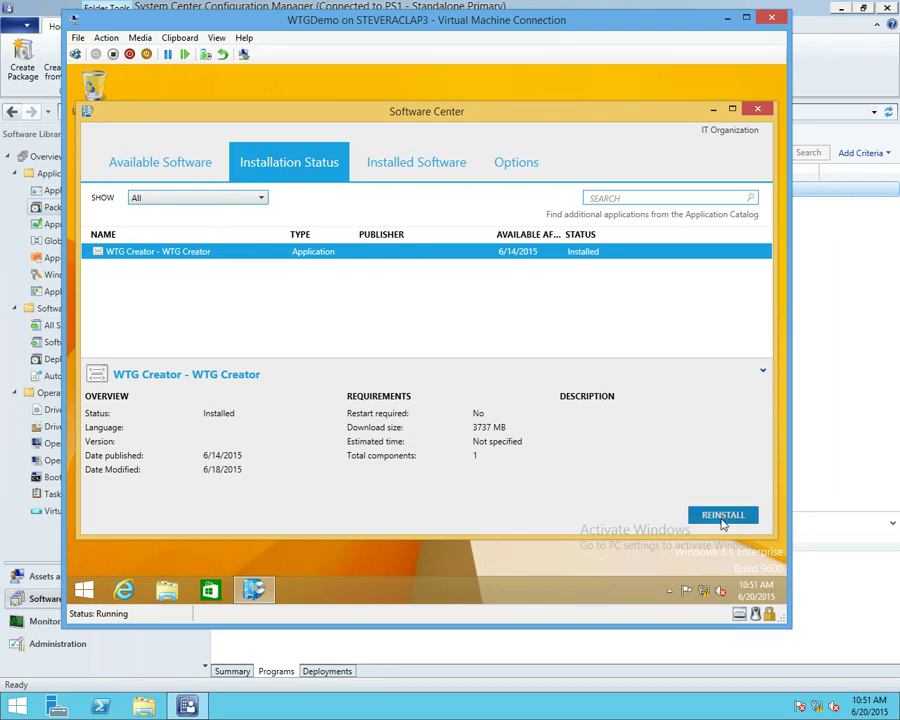
{"action": "left_click", "coordinate": [721, 521]}
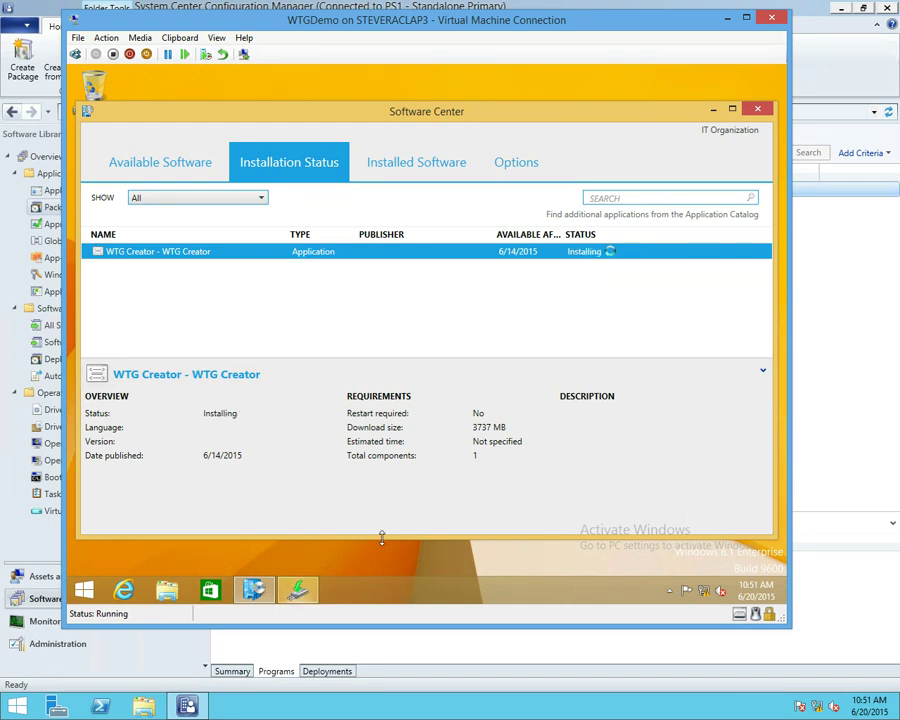
{"action": "mouse_move", "coordinate": [312, 590]}
{"action": "left_click", "coordinate": [342, 494]}
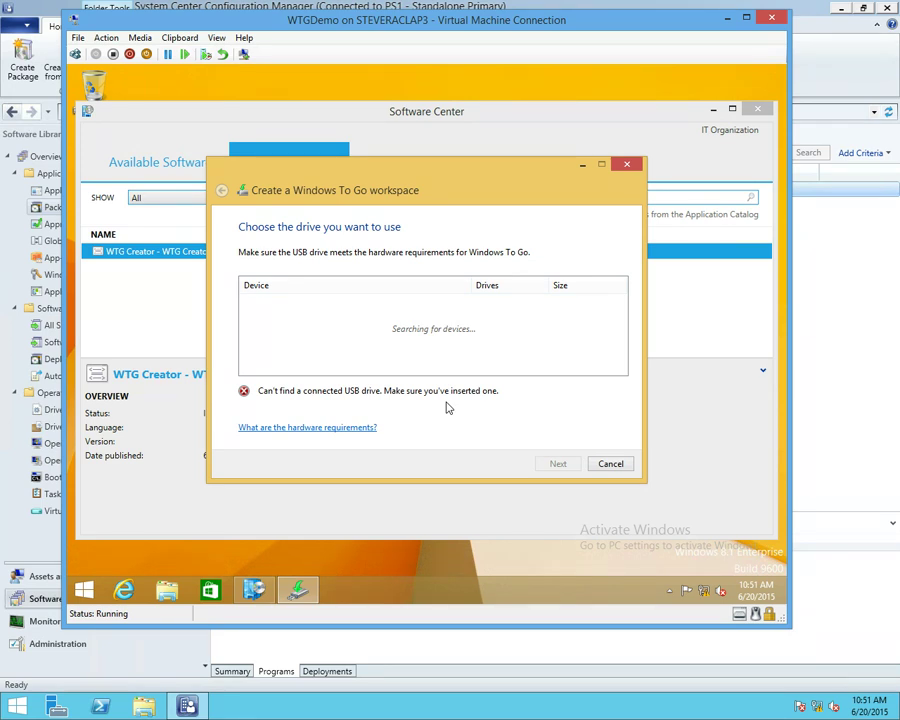
{"action": "left_click", "coordinate": [609, 464]}
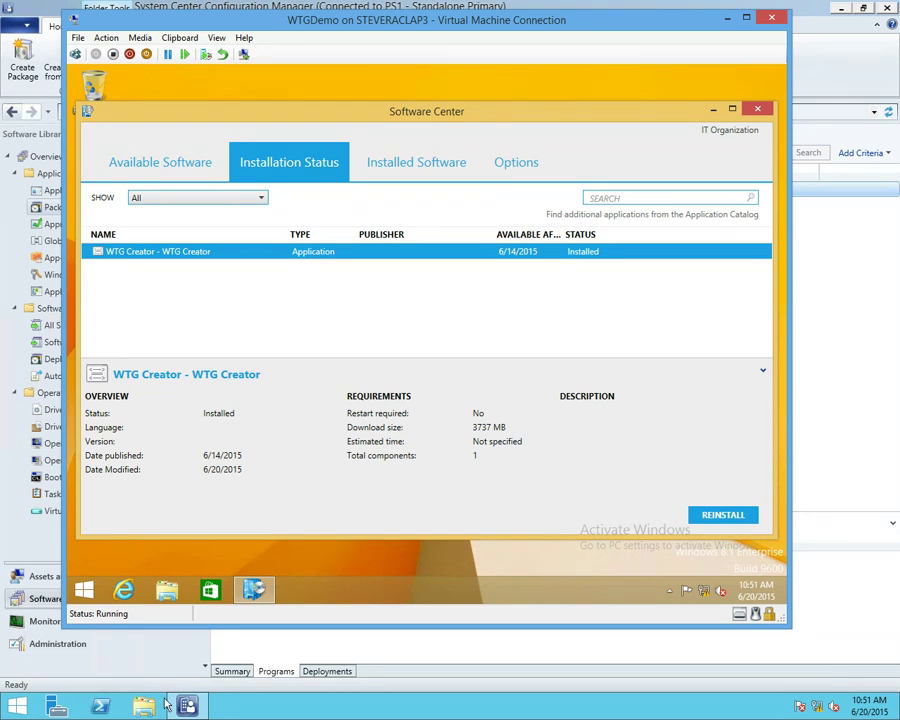
{"action": "right_click", "coordinate": [17, 706]}
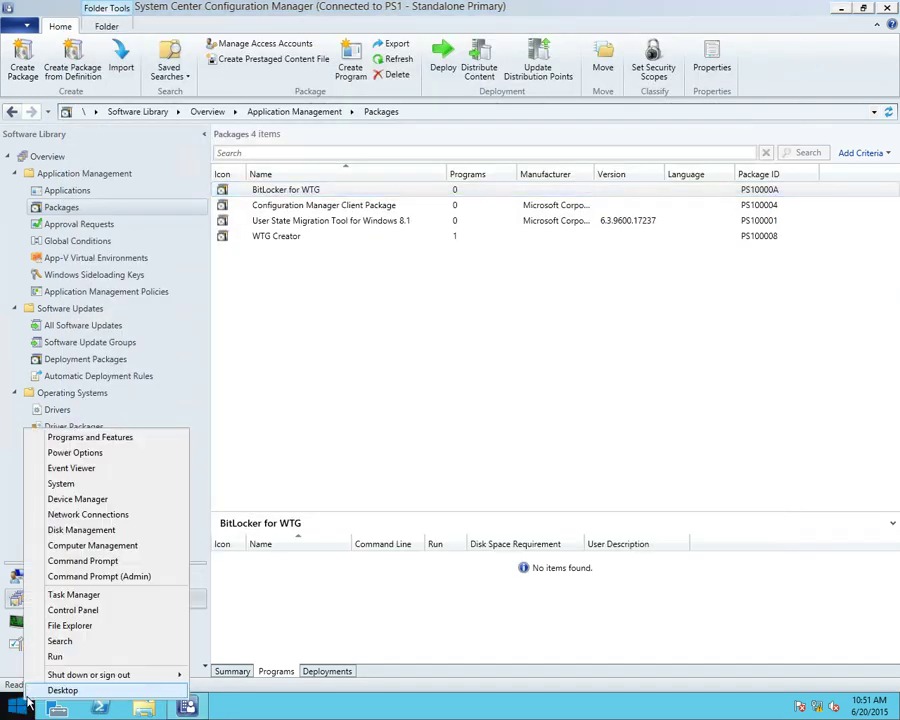
{"action": "left_click", "coordinate": [55, 656]}
{"action": "type", "text": "cmd"}
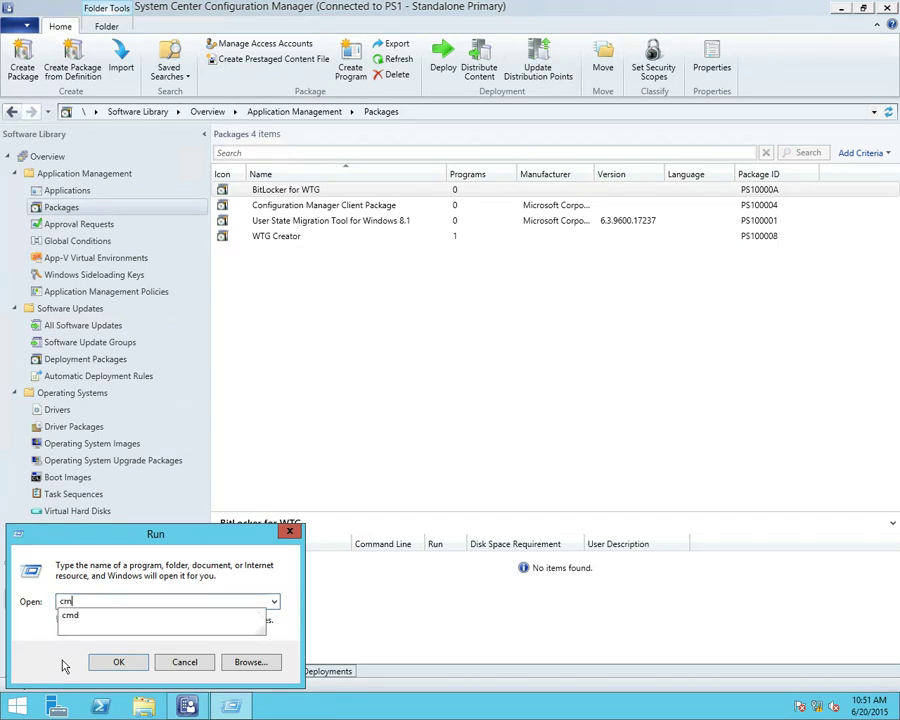
{"action": "key", "text": "Return"}
{"action": "type", "text": "cd "}
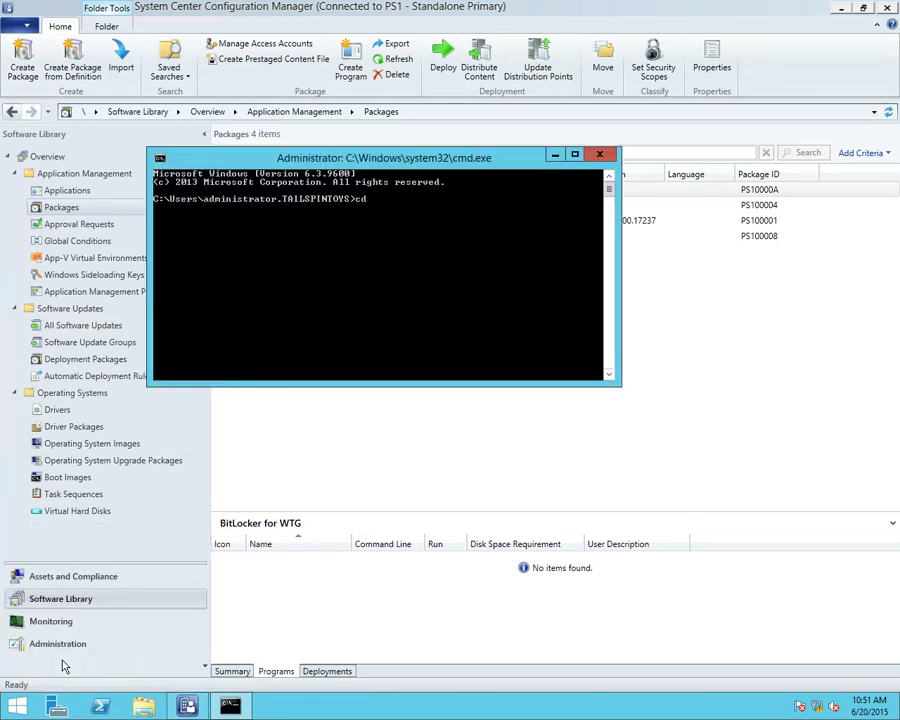
{"action": "type", "text": "Desktop"}
{"action": "key", "text": "Return"}
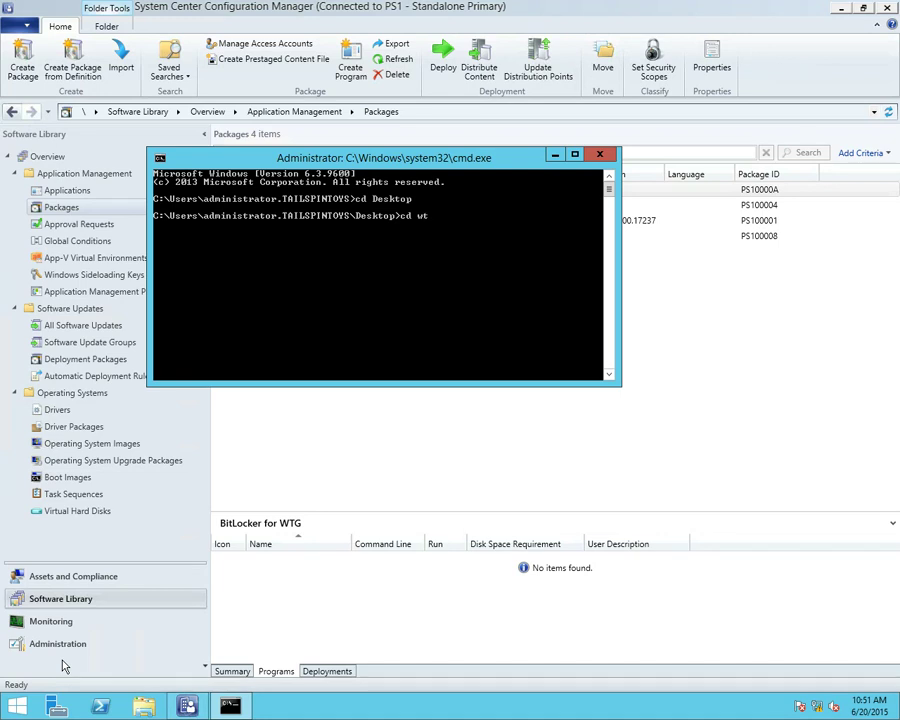
{"action": "key", "text": "BackSpace"}
{"action": "key", "text": "BackSpace"}
{"action": "key", "text": "BackSpace"}
{"action": "key", "text": "BackSpace"}
{"action": "key", "text": "BackSpace"}
{"action": "key", "text": "BackSpace"}
{"action": "key", "text": "BackSpace"}
{"action": "key", "text": "BackSpace"}
{"action": "type", "text": "gcreator"}
{"action": "key", "text": "Return"}
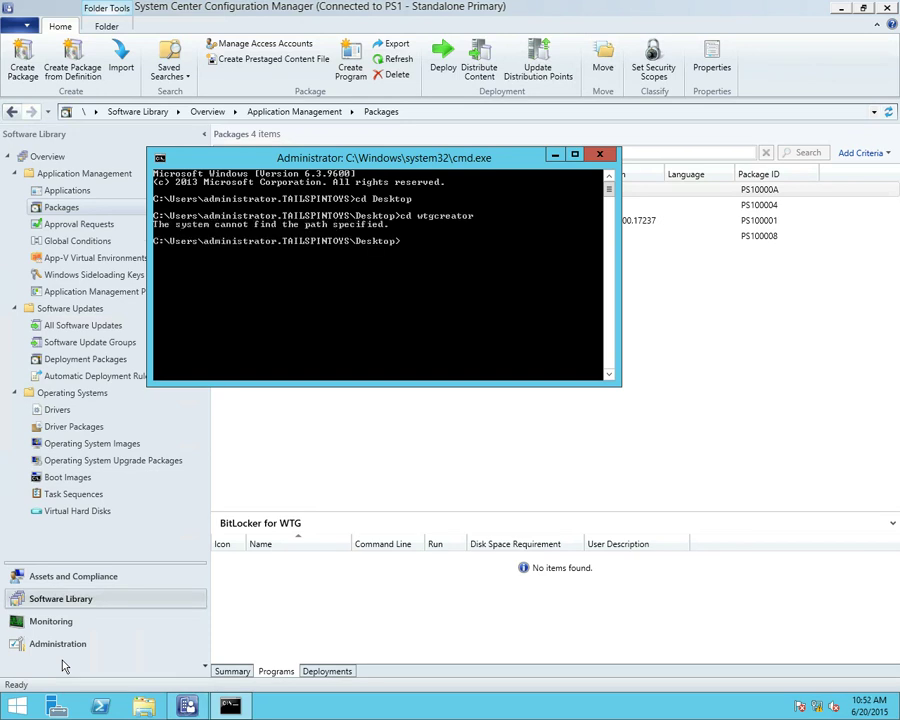
{"action": "type", "text": "dir"}
{"action": "key", "text": "Return"}
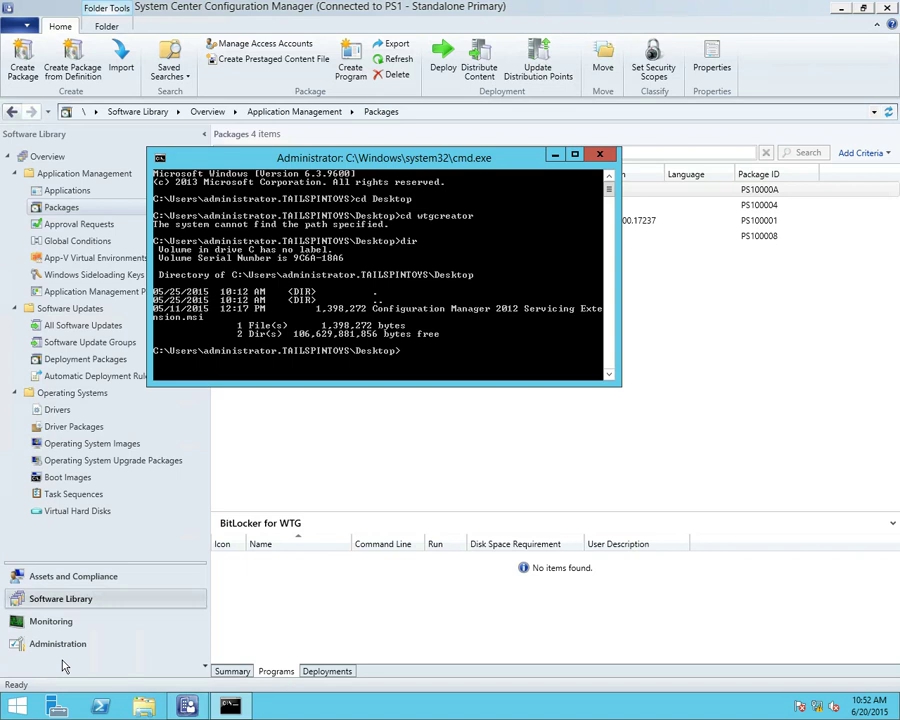
{"action": "type", "text": "cd.."}
{"action": "key", "text": "Return"}
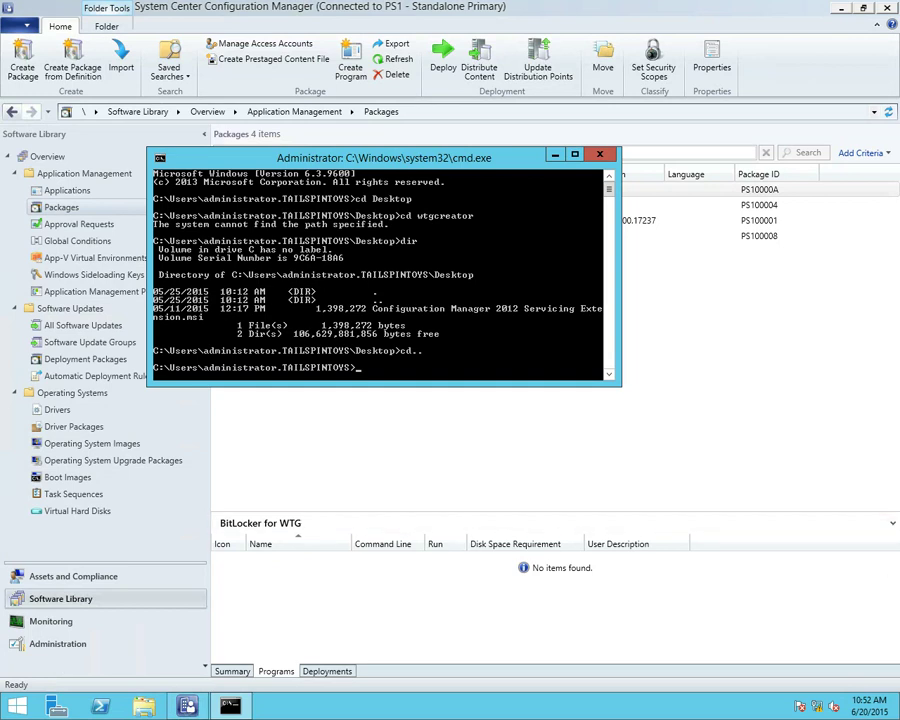
{"action": "left_click", "coordinate": [600, 154]}
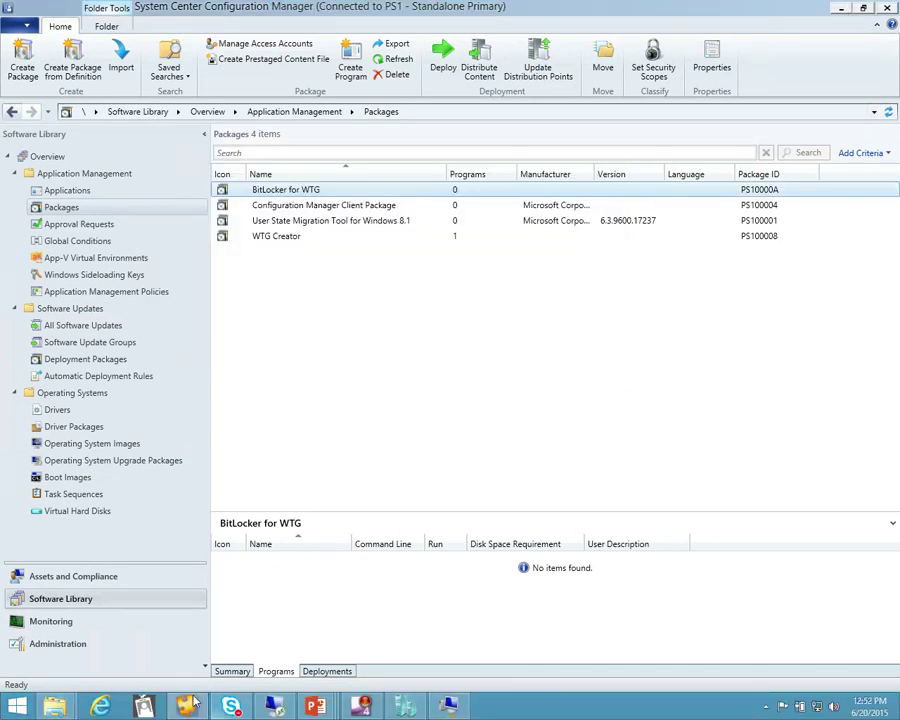
Switch to the host computer, open a command prompt there and change to the Desktop\WTGDemo folder
{"action": "right_click", "coordinate": [17, 706]}
{"action": "left_click", "coordinate": [58, 655]}
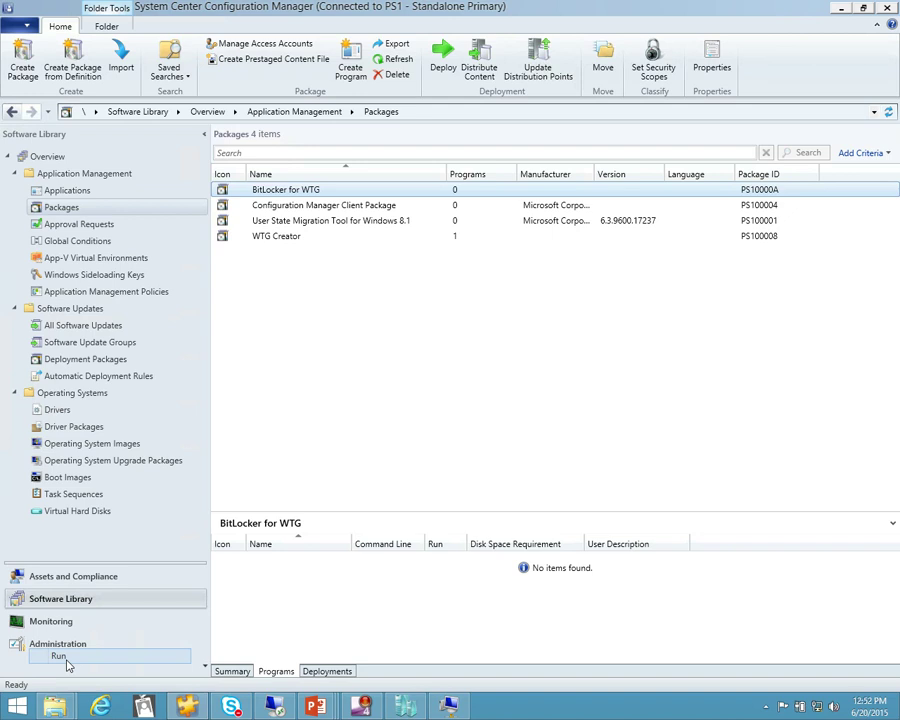
{"action": "type", "text": "cmd"}
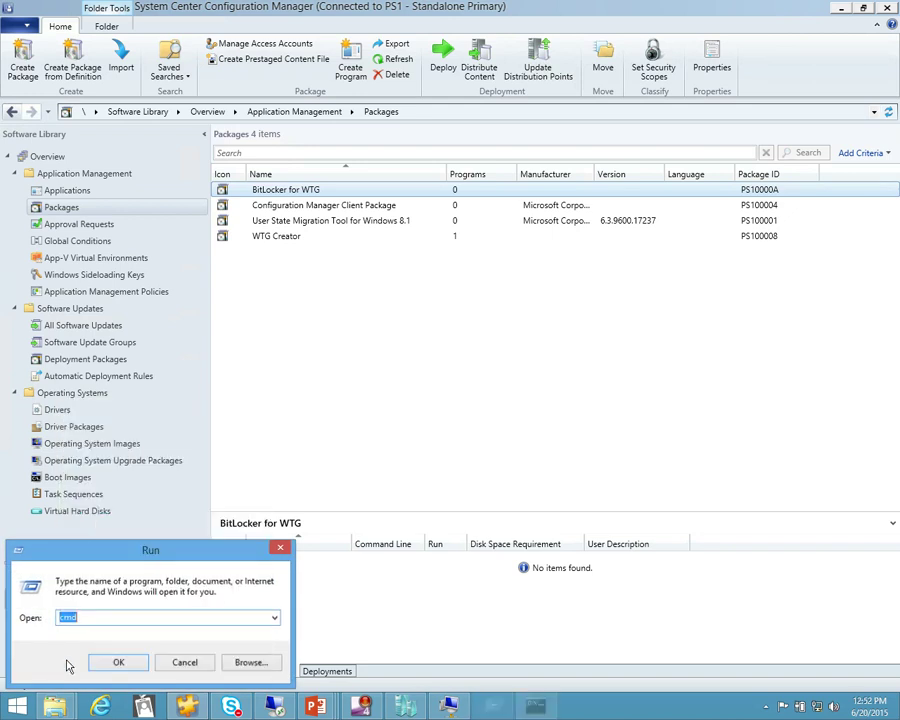
{"action": "key", "text": "Return"}
{"action": "type", "text": "c"}
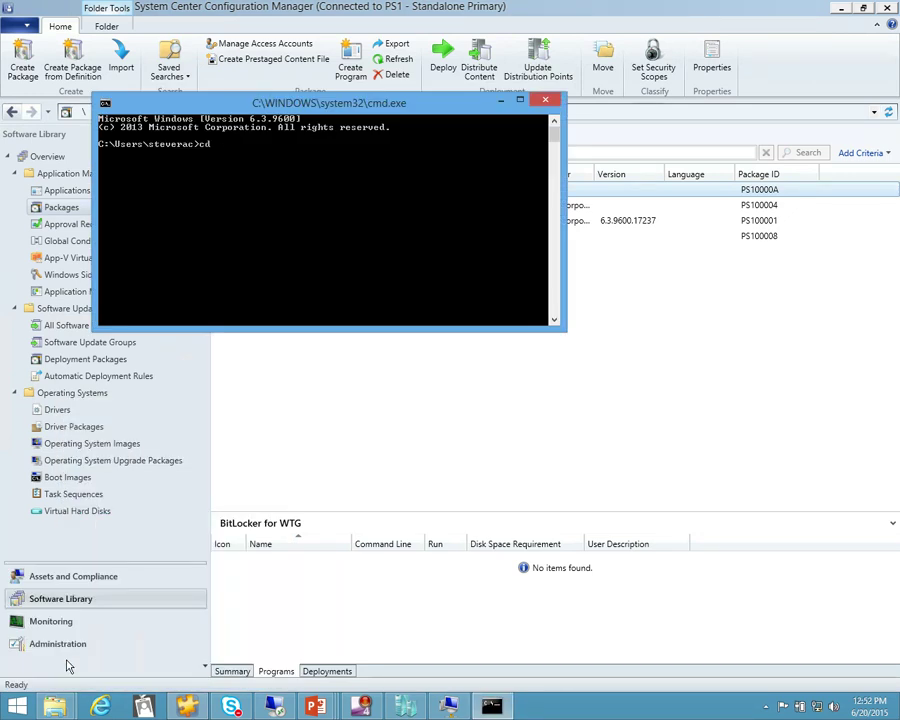
{"action": "type", "text": "d de"}
{"action": "key", "text": "Tab"}
{"action": "key", "text": "Return"}
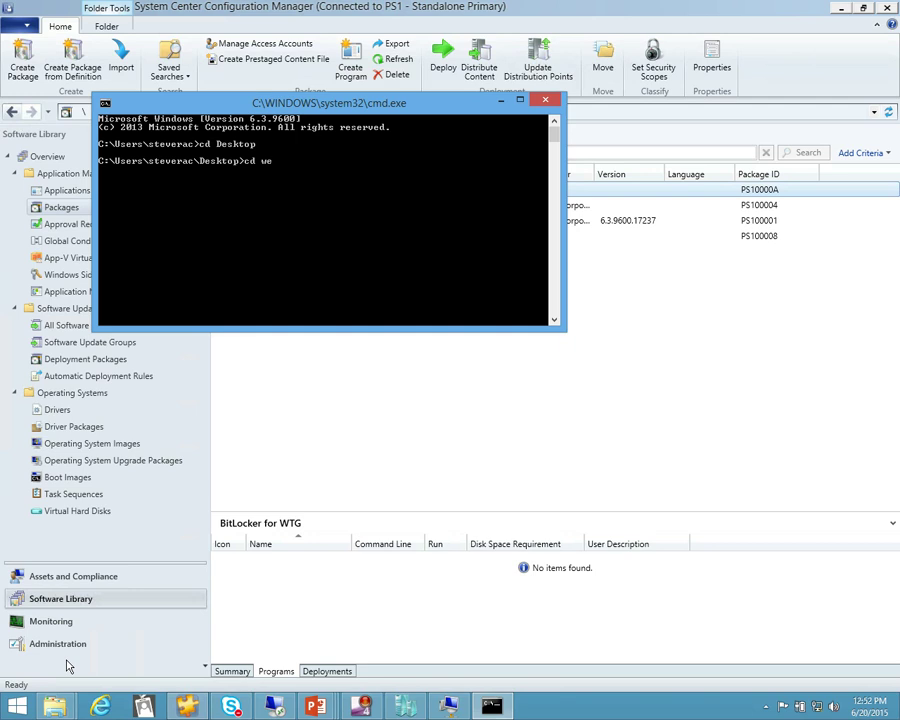
{"action": "type", "text": "cd wtg"}
{"action": "key", "text": "Tab"}
{"action": "key", "text": "Return"}
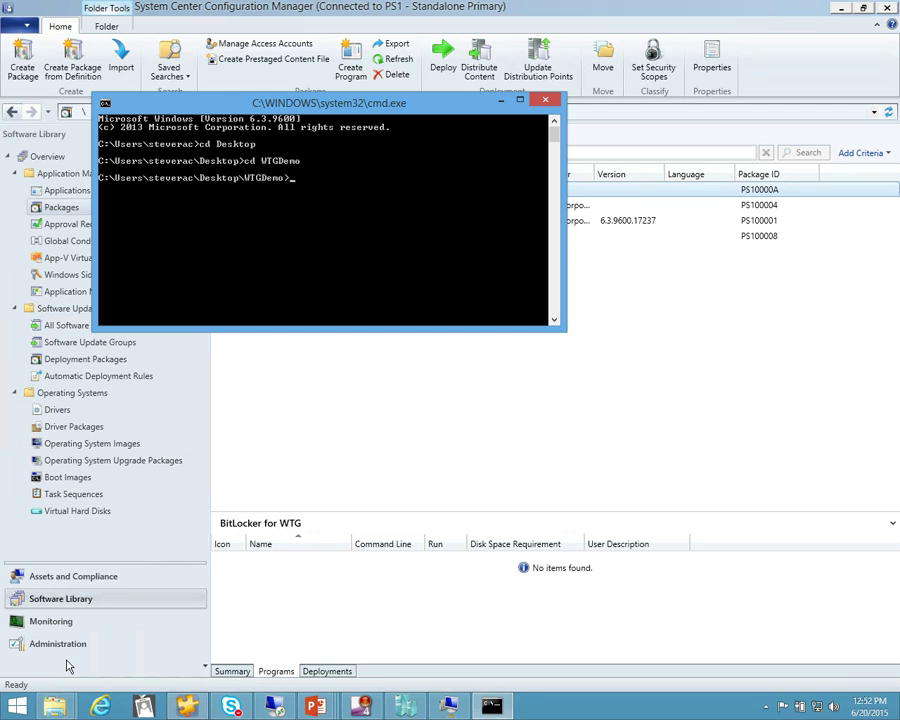
List the contents of the WTGDemo folder, change to its Creator subfolder and list the files in it
{"action": "type", "text": "dir"}
{"action": "key", "text": "Return"}
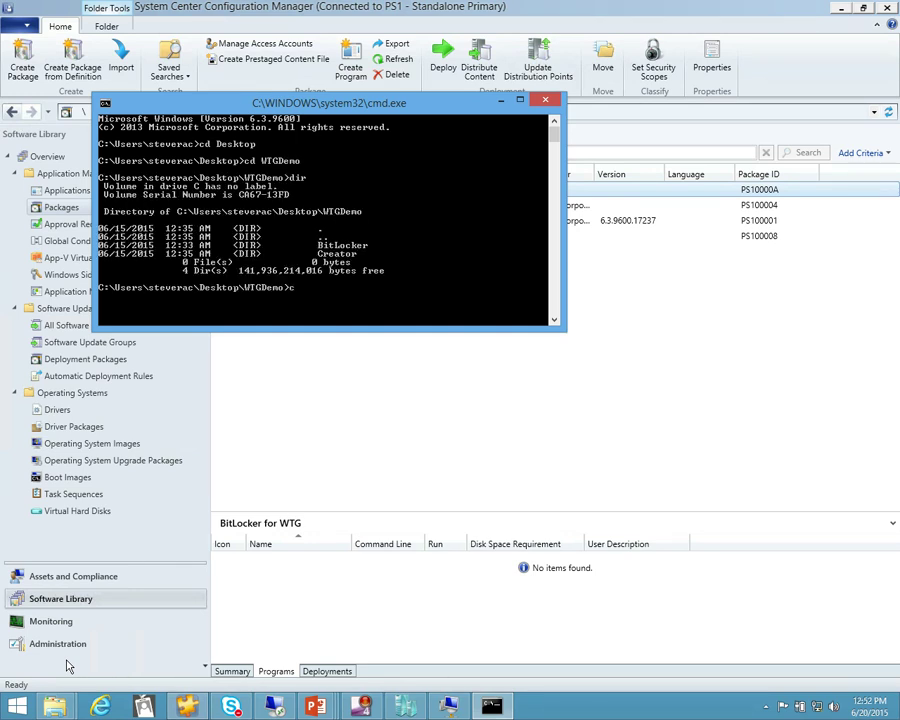
{"action": "type", "text": "cd c"}
{"action": "key", "text": "Tab"}
{"action": "key", "text": "Return"}
{"action": "type", "text": "d"}
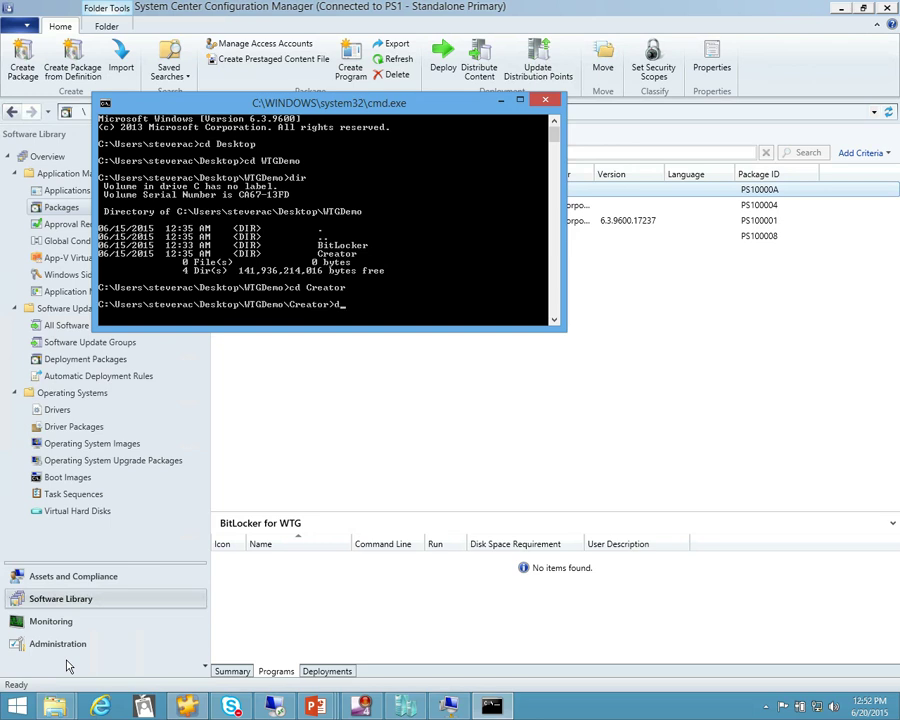
{"action": "type", "text": "ir"}
{"action": "key", "text": "Return"}
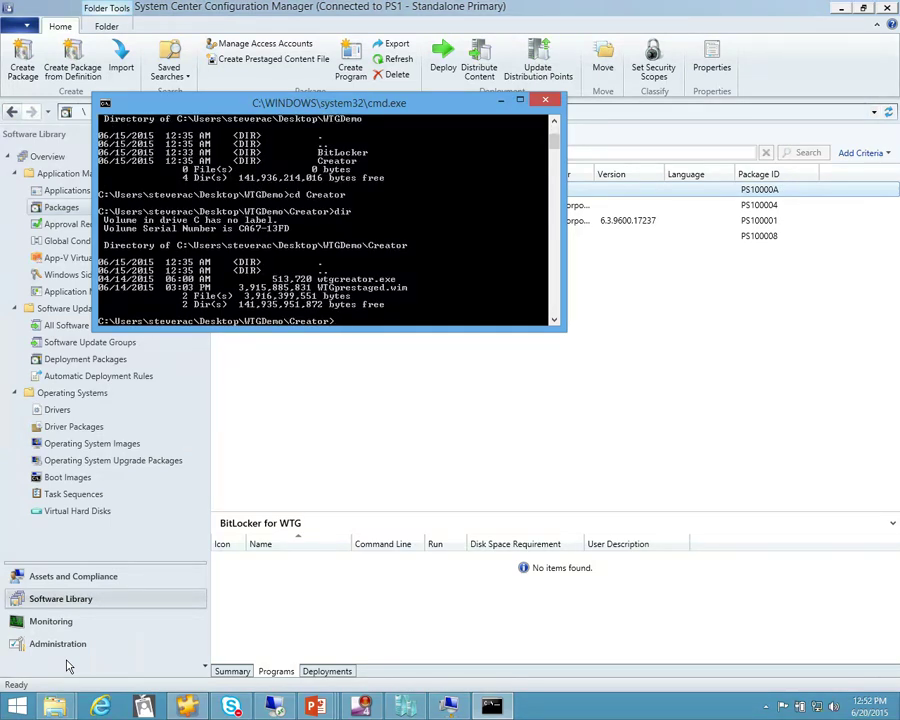
Write the command wtgcreator.exe /wim:wtgprestaged.wim at the prompt without running it
{"action": "type", "text": "wtg"}
{"action": "key", "text": "Tab"}
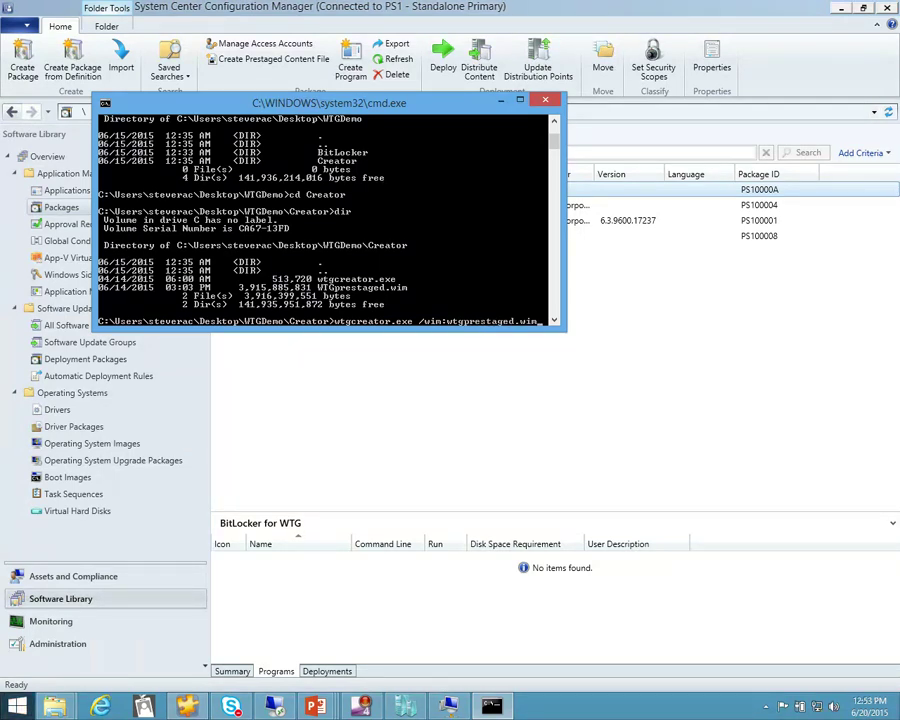
Open a new File Explorer window, move it fully into view and examine the drives listed in This PC
{"action": "right_click", "coordinate": [57, 712]}
{"action": "left_click", "coordinate": [74, 645]}
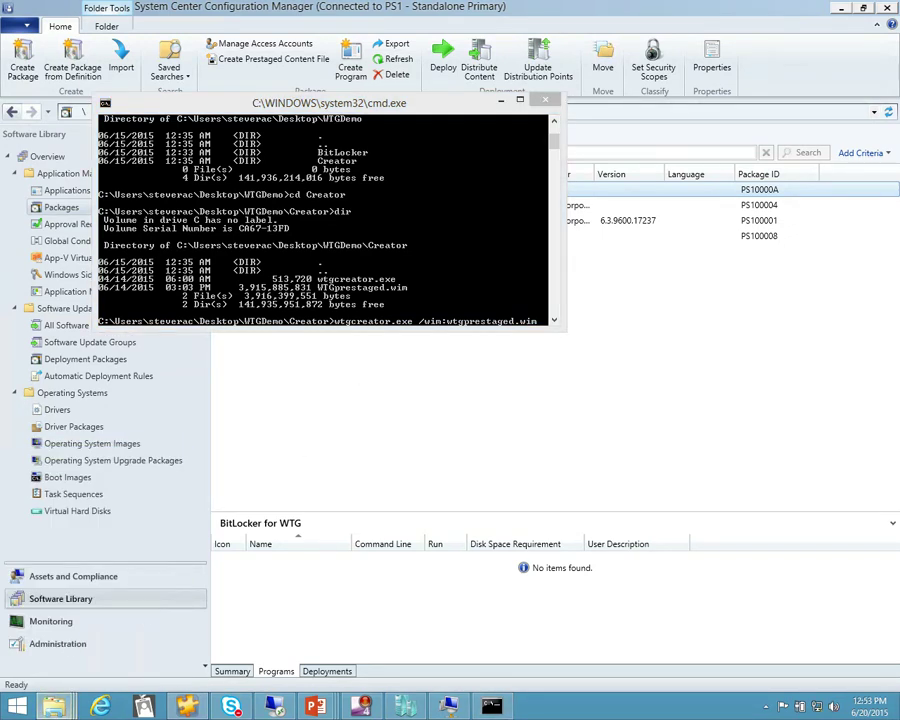
{"action": "left_click_drag", "start_coordinate": [899, 52], "coordinate": [574, 92]}
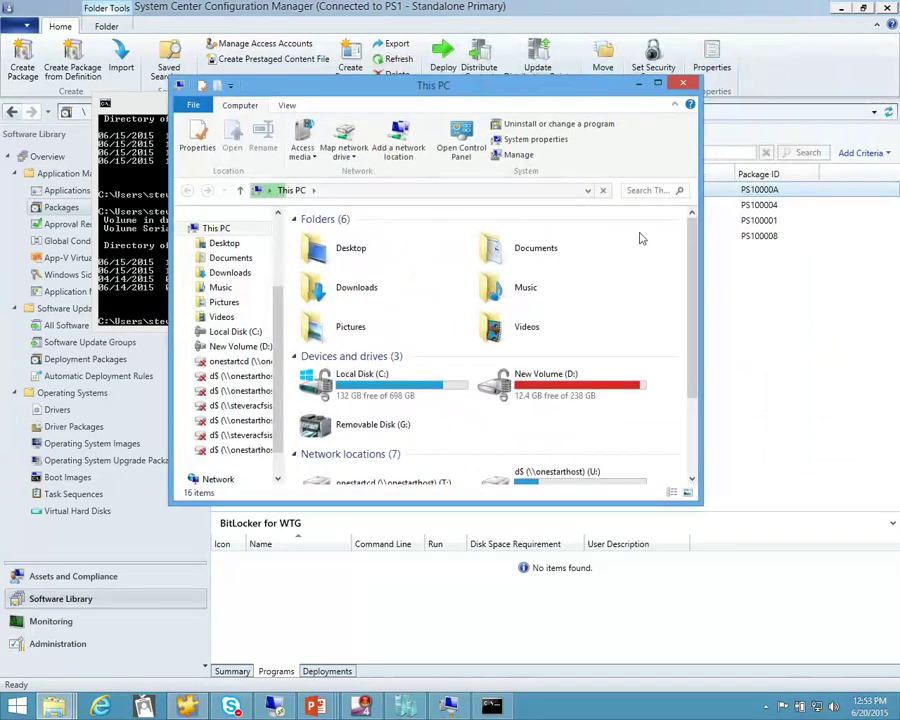
{"action": "scroll", "coordinate": [612, 428], "scroll_direction": "down", "scroll_amount": 2}
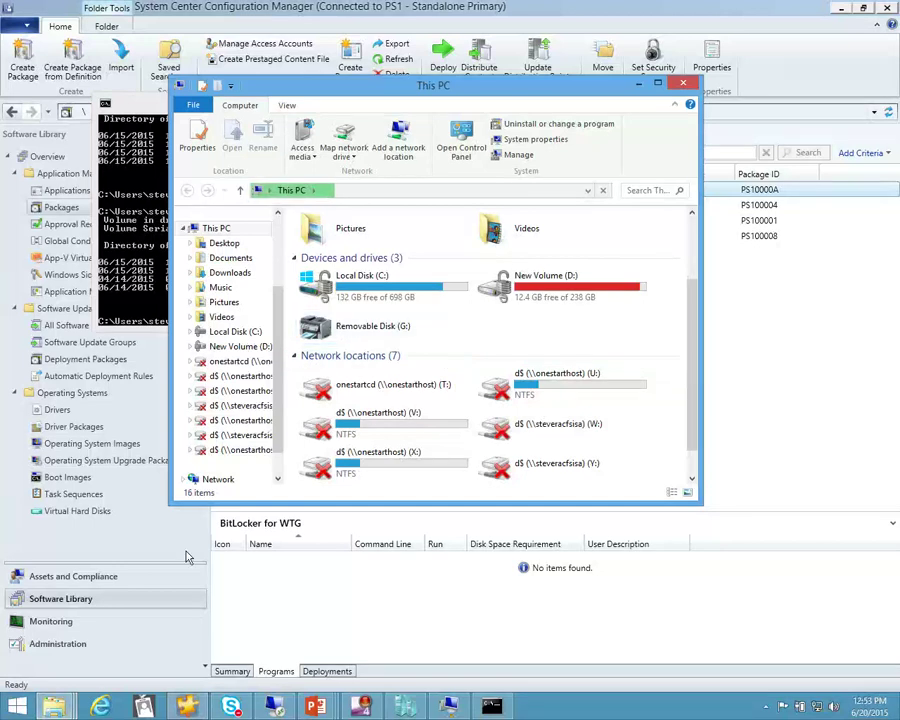
Open Disk Management on the host, examine the disks down to Disk 4, and close it
{"action": "right_click", "coordinate": [20, 704]}
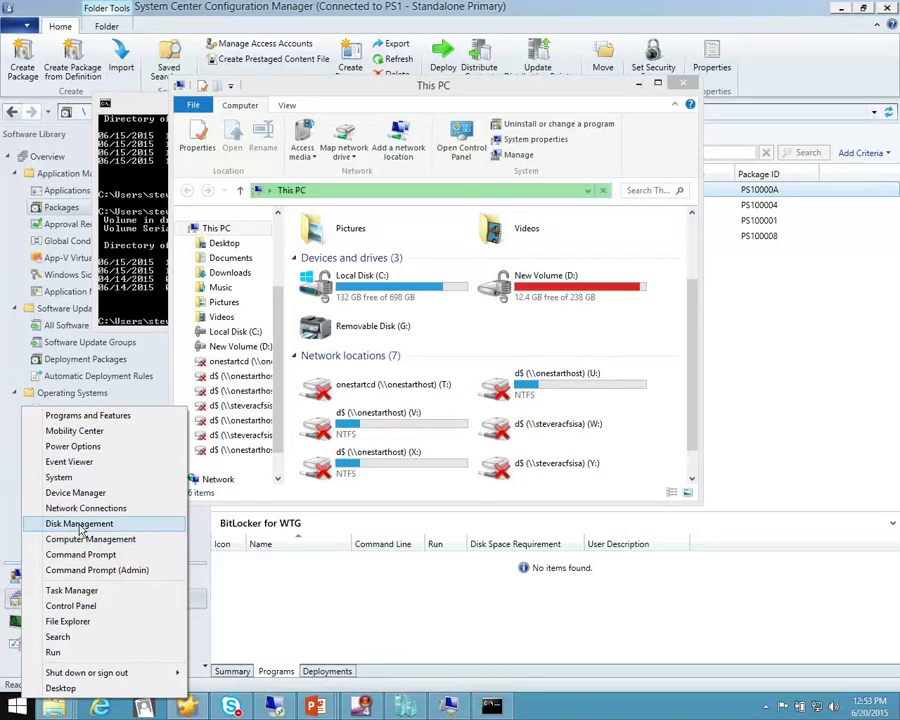
{"action": "left_click", "coordinate": [79, 524]}
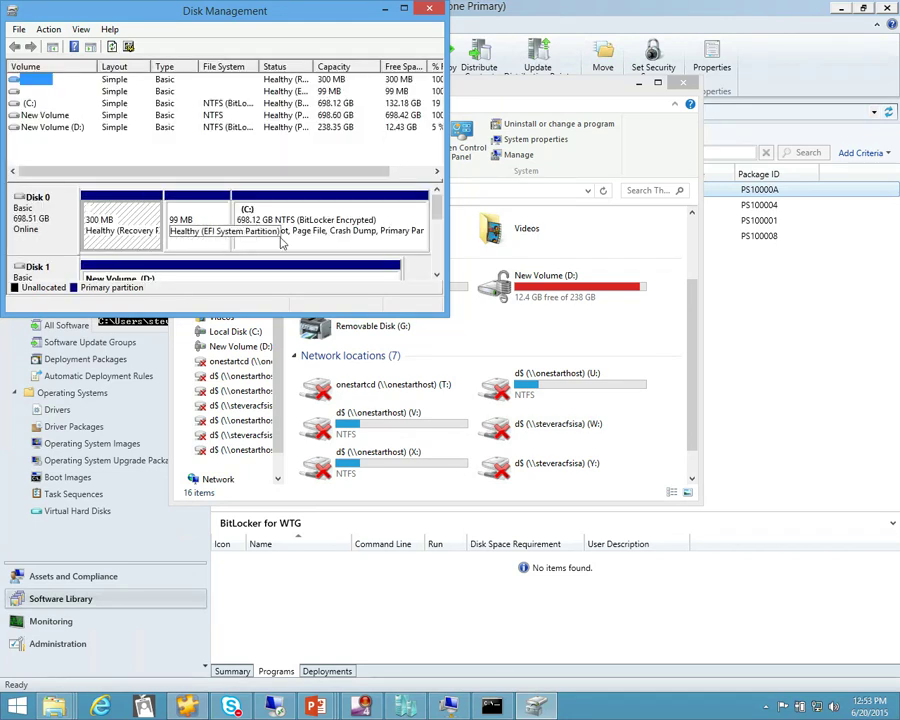
{"action": "left_click_drag", "start_coordinate": [437, 208], "coordinate": [438, 261]}
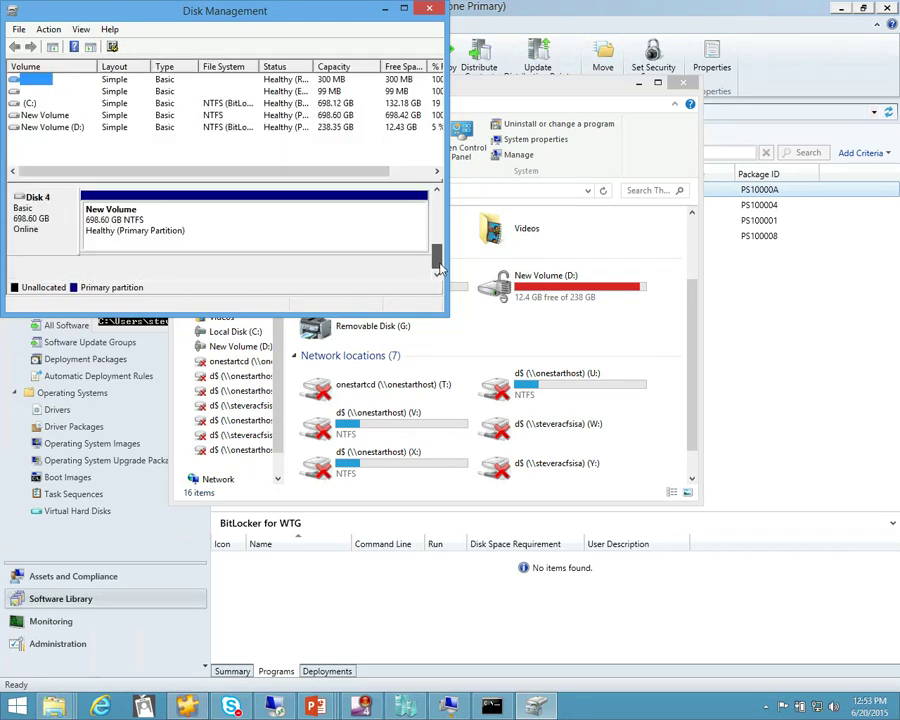
{"action": "left_click", "coordinate": [437, 14]}
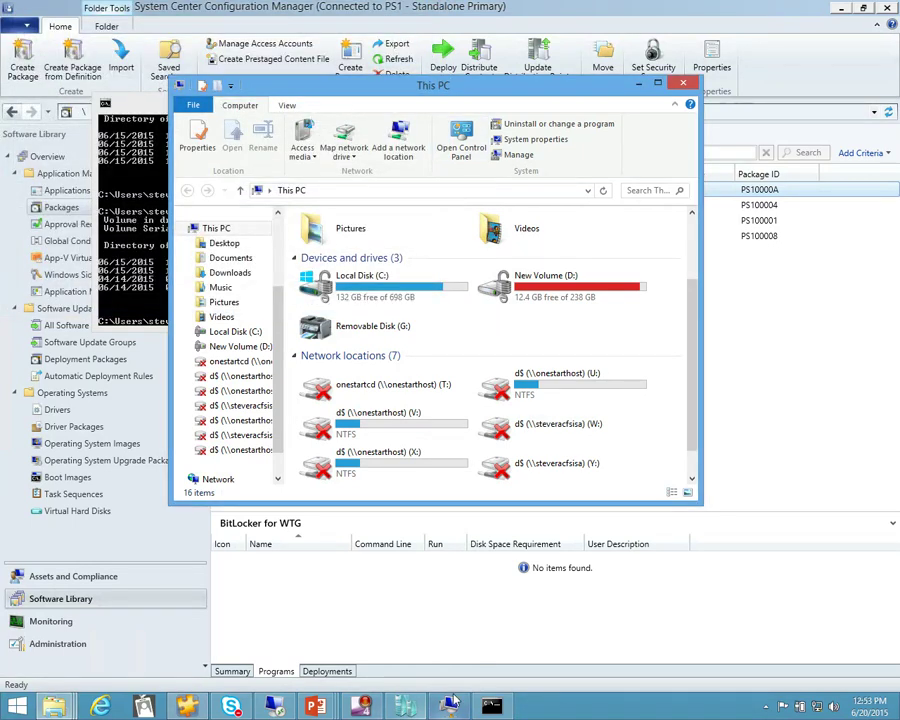
Switch to the WTGDemo virtual machine's connection window and turn the virtual machine off
{"action": "mouse_move", "coordinate": [453, 706]}
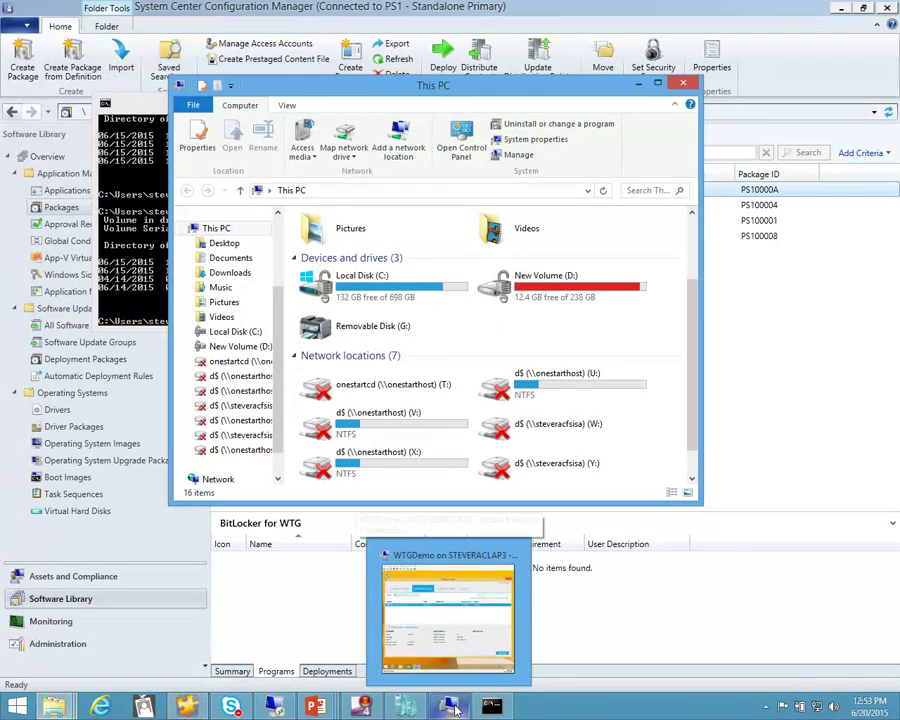
{"action": "left_click", "coordinate": [452, 650]}
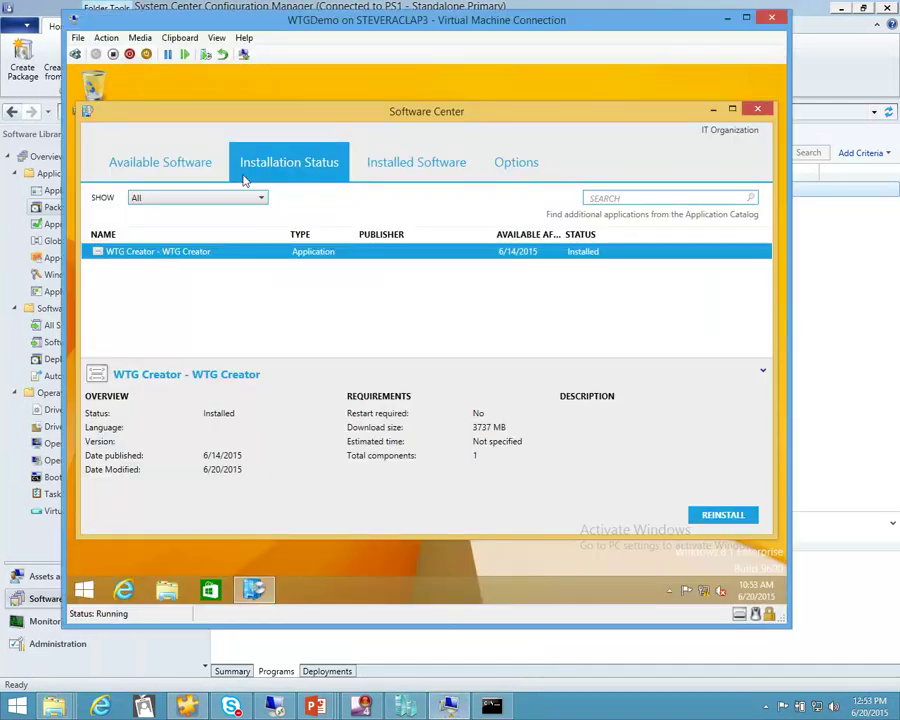
{"action": "left_click", "coordinate": [106, 37]}
{"action": "left_click", "coordinate": [190, 74]}
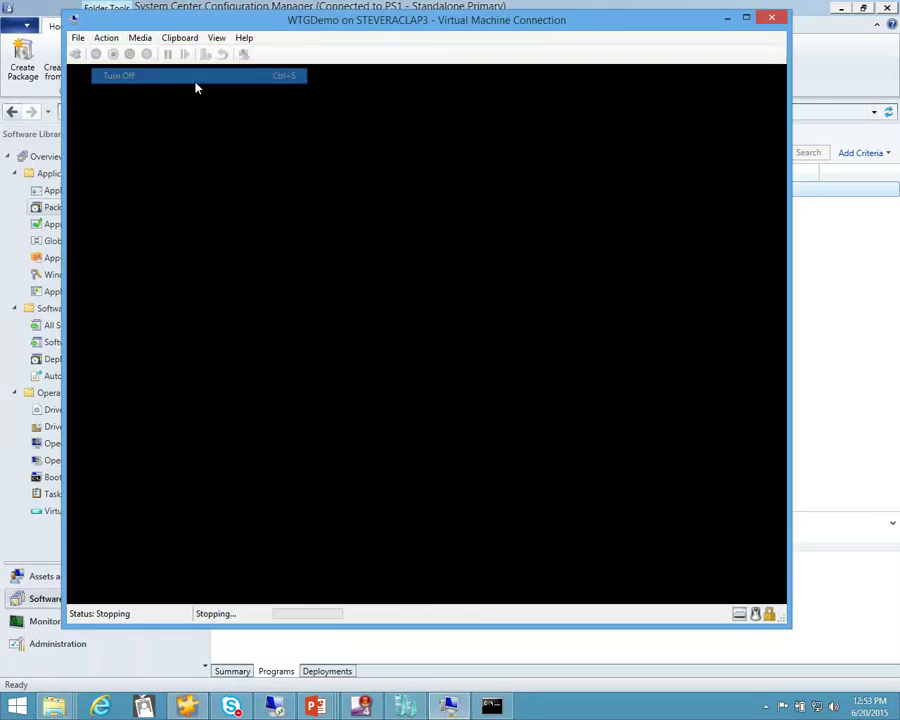
{"action": "left_click", "coordinate": [498, 20]}
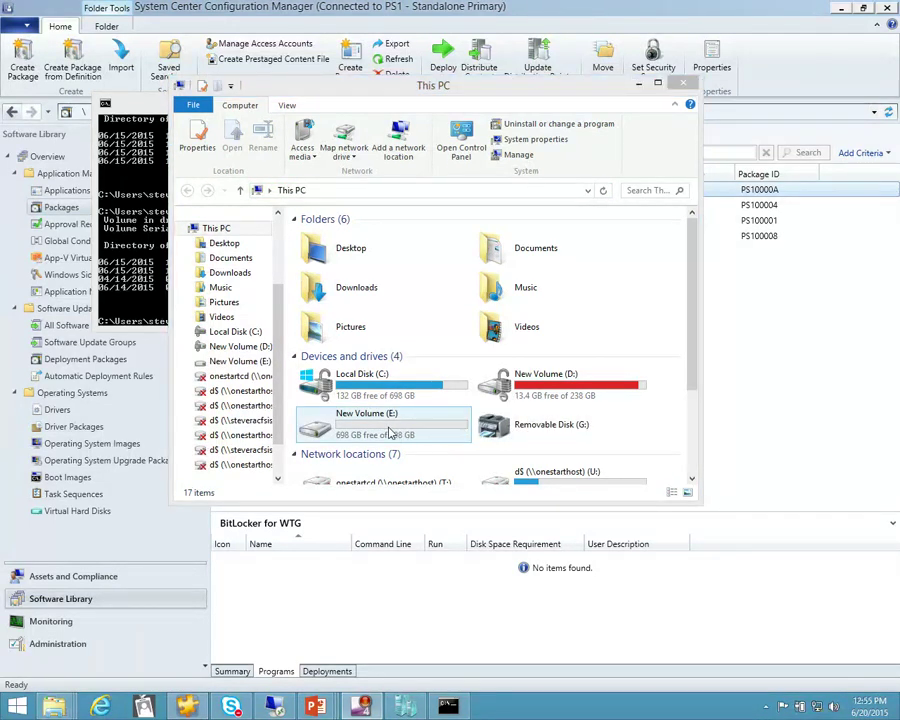
Close This PC, run the prepared wtgcreator.exe command and start creating the Windows To Go workspace on the WD My Passport 0748 USB Device
{"action": "left_click", "coordinate": [682, 86]}
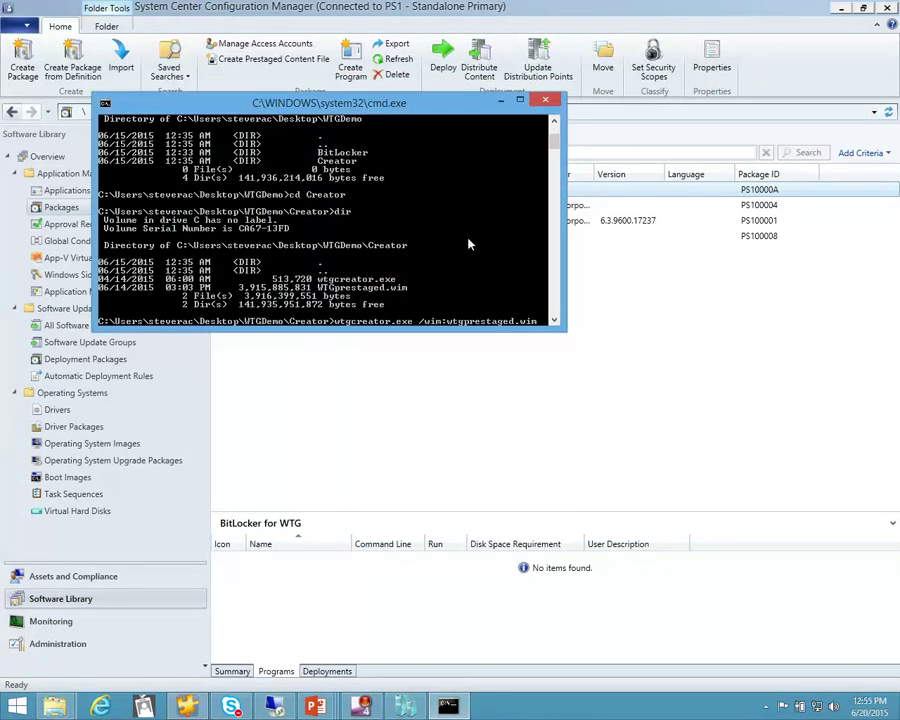
{"action": "key", "text": "Return"}
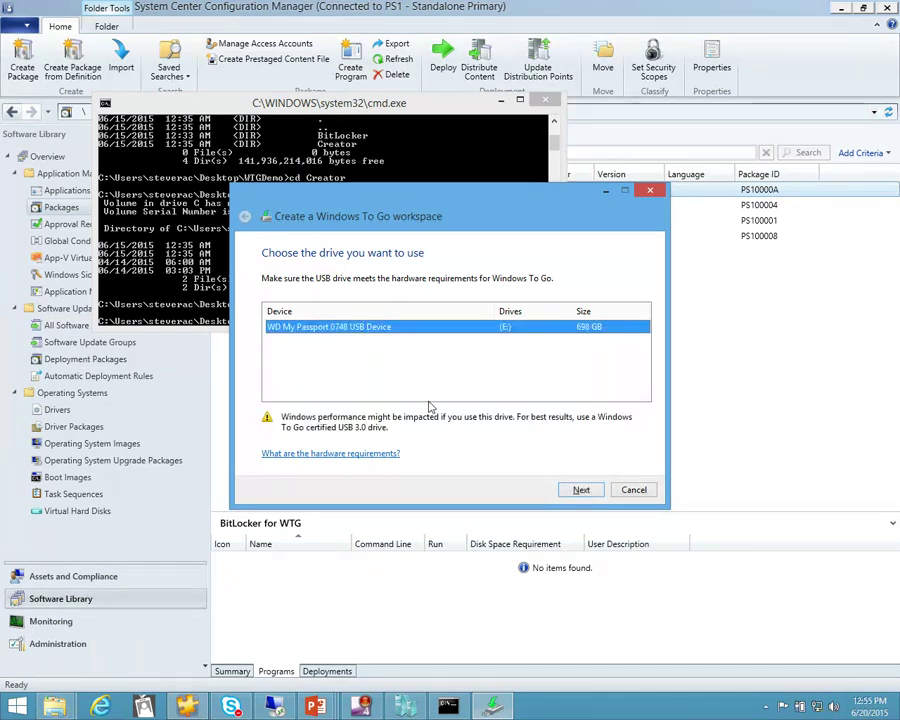
{"action": "left_click", "coordinate": [581, 490]}
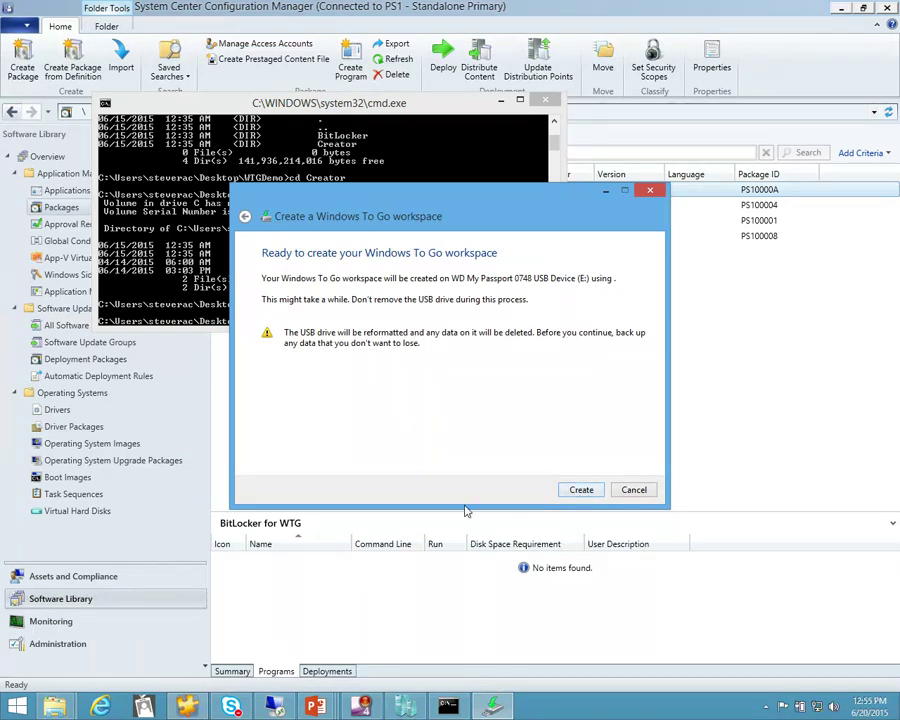
{"action": "left_click", "coordinate": [580, 489]}
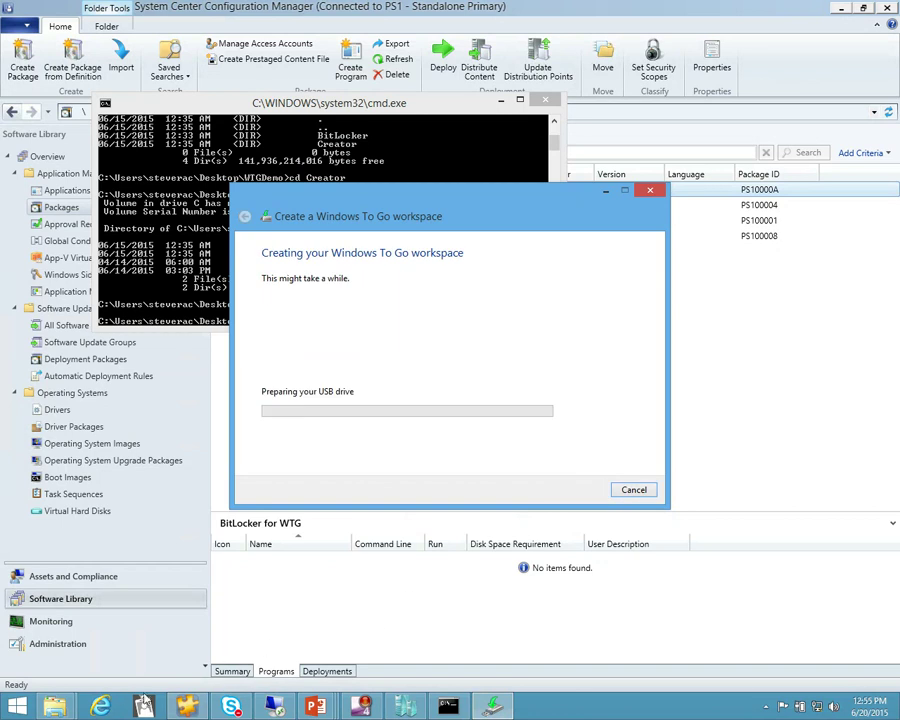
Open a new File Explorer window, view the contents of Local Disk (E:) and return to This PC
{"action": "mouse_move", "coordinate": [84, 697]}
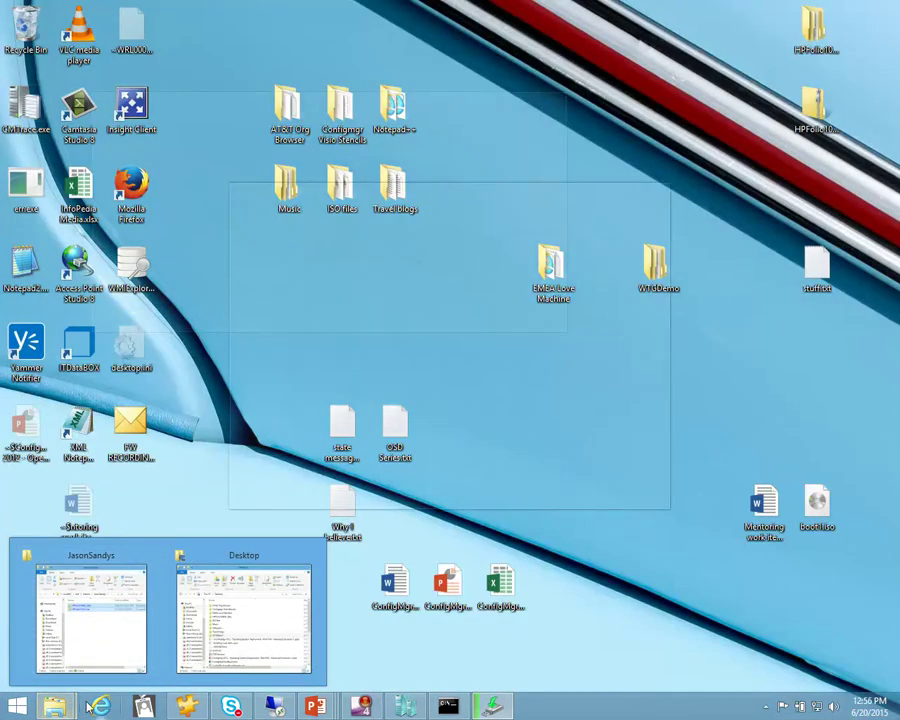
{"action": "left_click", "coordinate": [63, 710]}
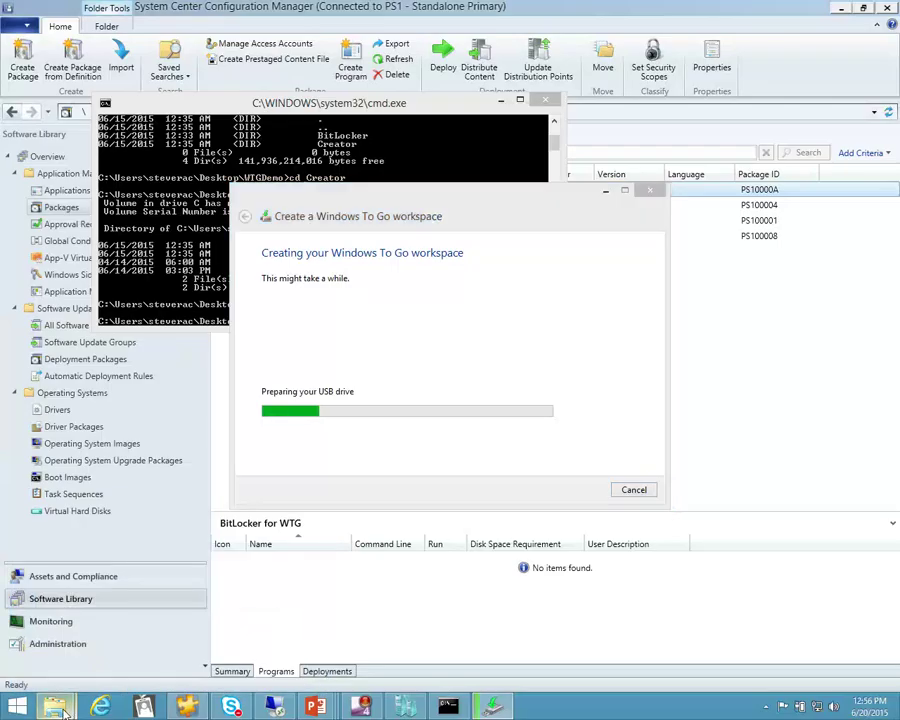
{"action": "right_click", "coordinate": [63, 710]}
{"action": "left_click", "coordinate": [30, 632]}
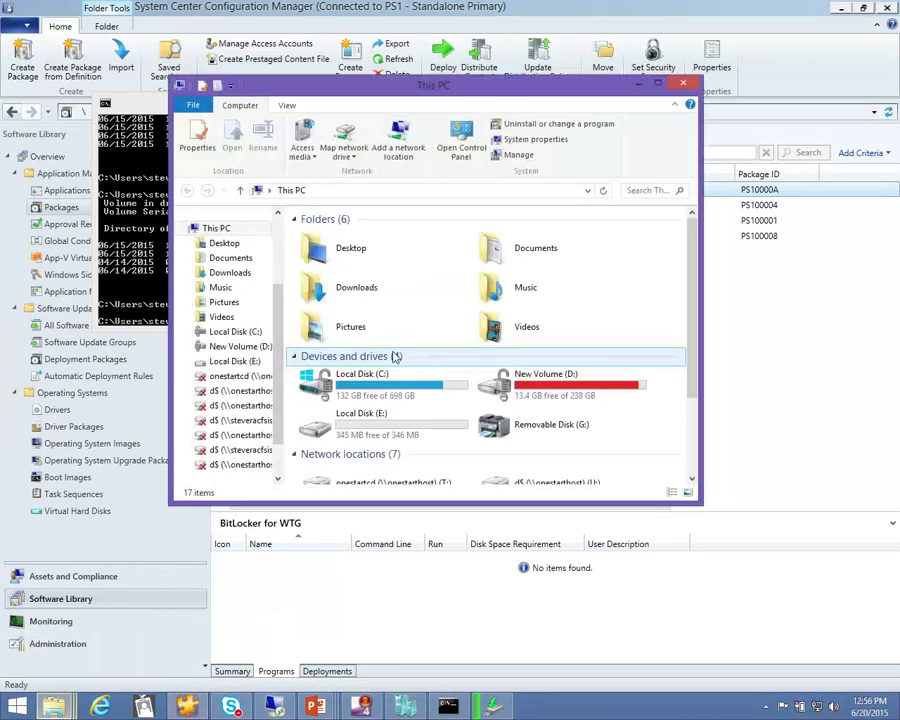
{"action": "double_click", "coordinate": [379, 432]}
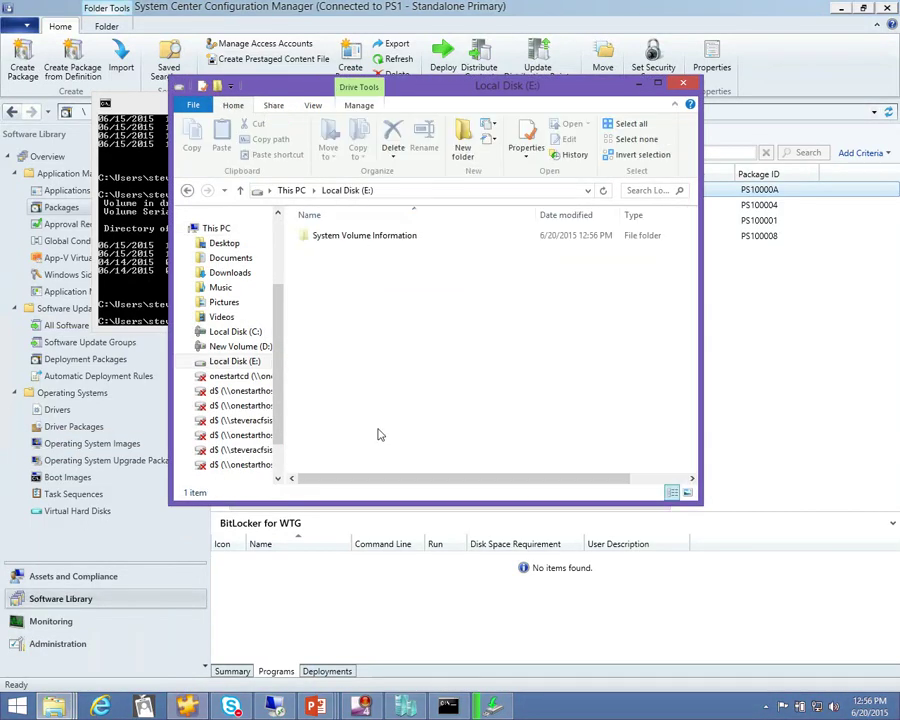
{"action": "left_click", "coordinate": [187, 191]}
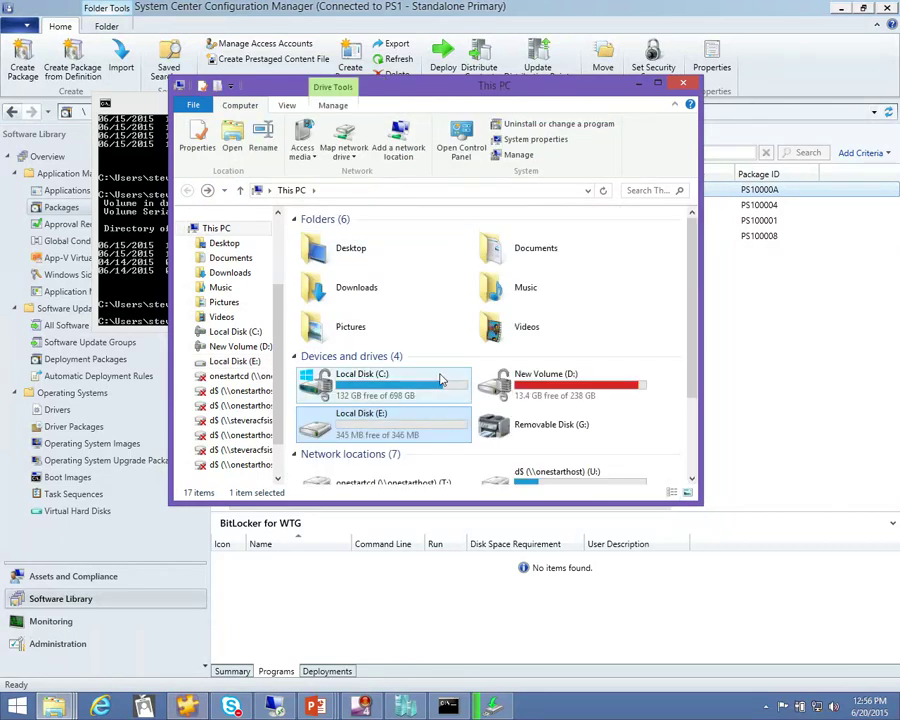
Move the This PC window beside the creation progress, examine the contents of Local Disk (F:), and close File Explorer
{"action": "left_click_drag", "start_coordinate": [473, 95], "coordinate": [861, 79]}
{"action": "left_click_drag", "start_coordinate": [594, 66], "coordinate": [373, 103]}
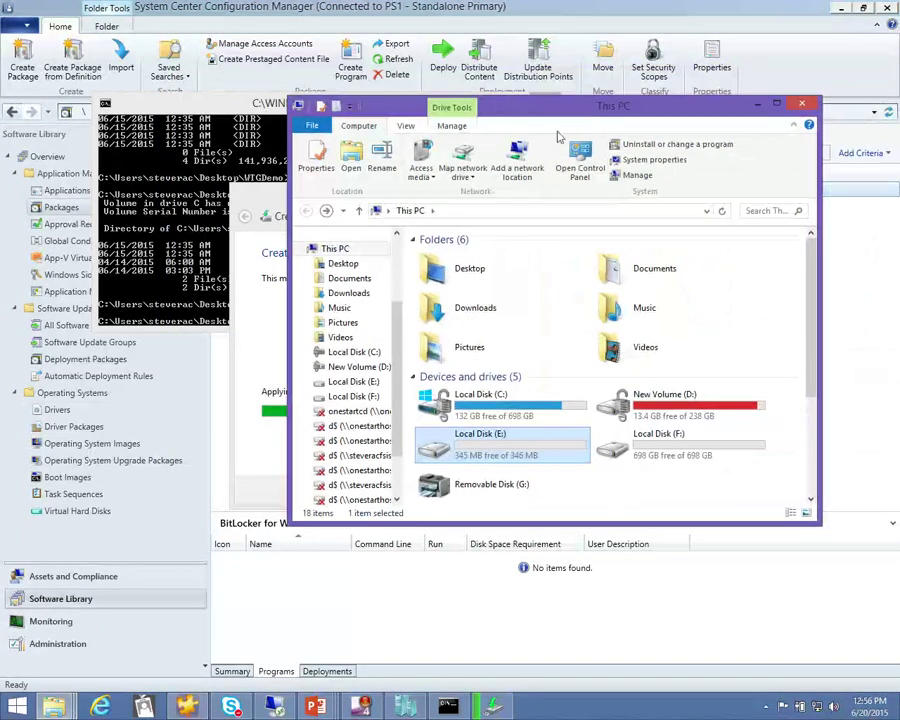
{"action": "double_click", "coordinate": [488, 457]}
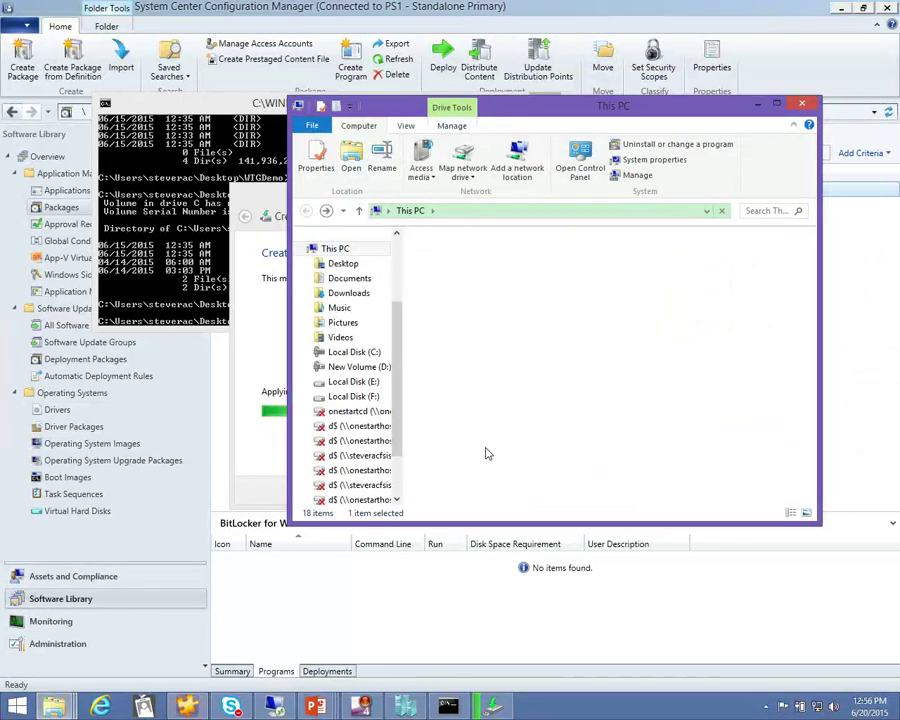
{"action": "left_click", "coordinate": [305, 213]}
{"action": "left_click", "coordinate": [654, 445]}
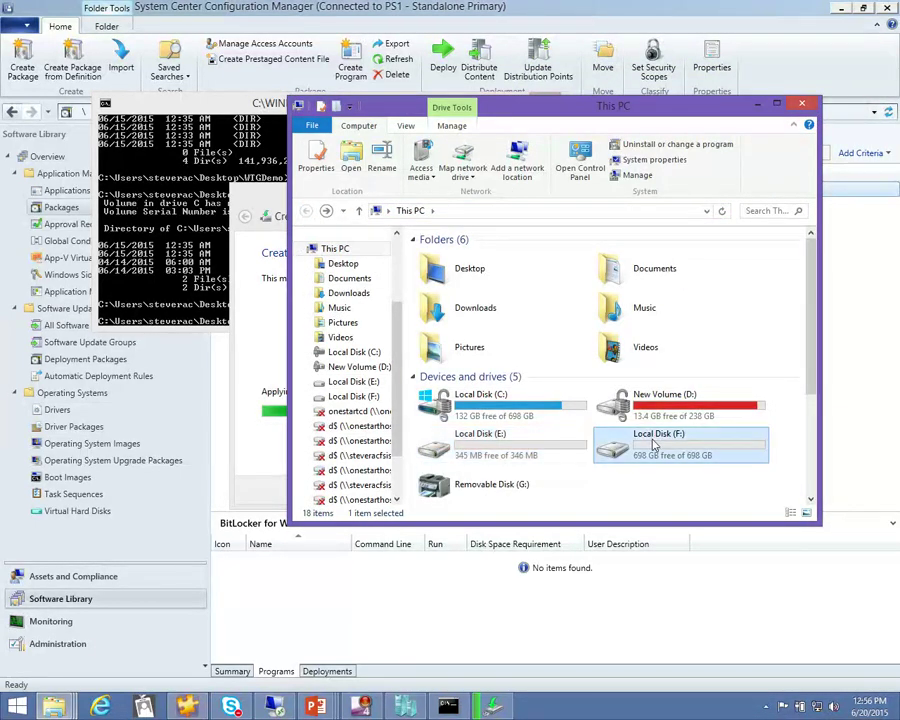
{"action": "double_click", "coordinate": [655, 445]}
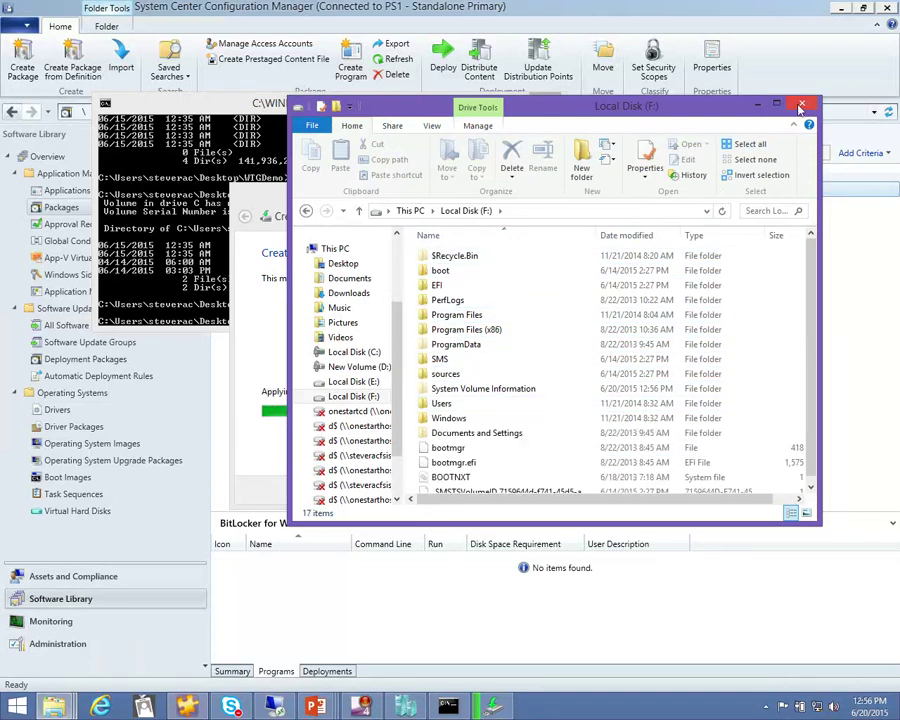
{"action": "left_click", "coordinate": [801, 104]}
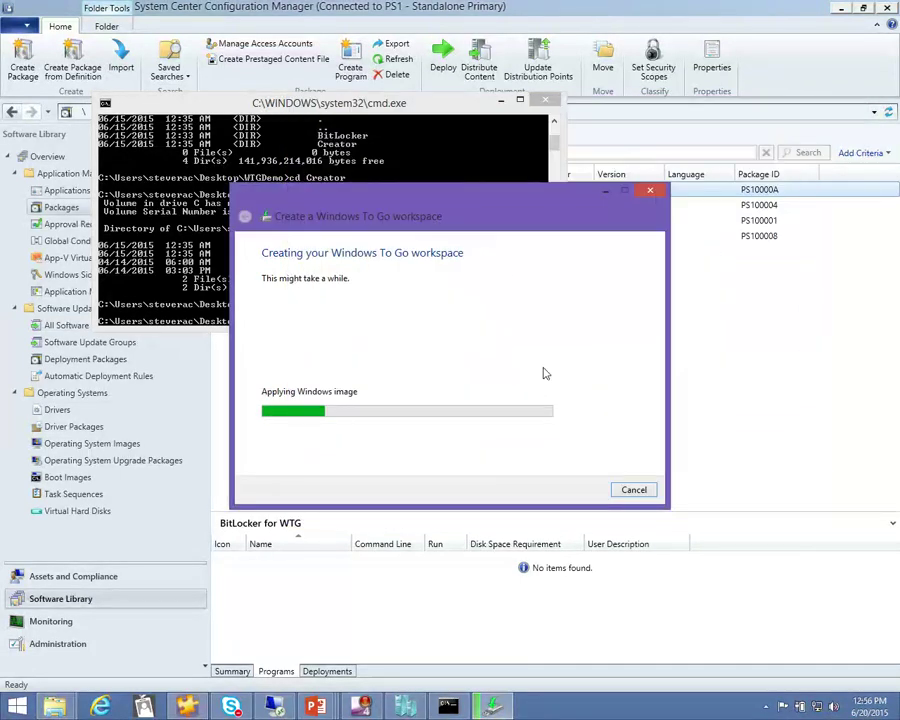
Cancel the Windows To Go workspace creation while the Windows image is being applied and agree to exit
{"action": "left_click", "coordinate": [632, 488]}
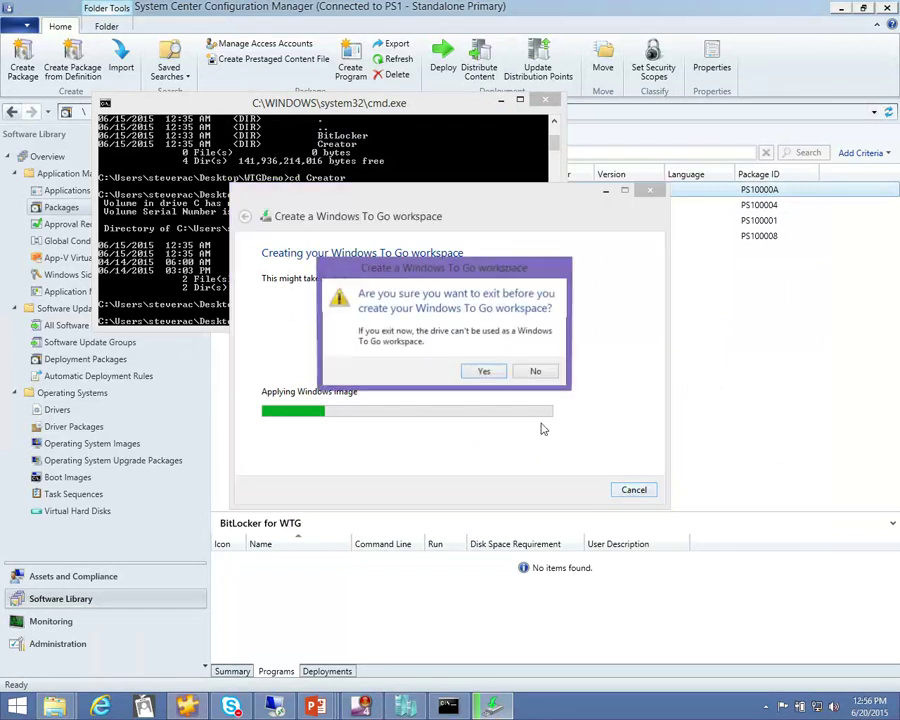
{"action": "left_click", "coordinate": [489, 376]}
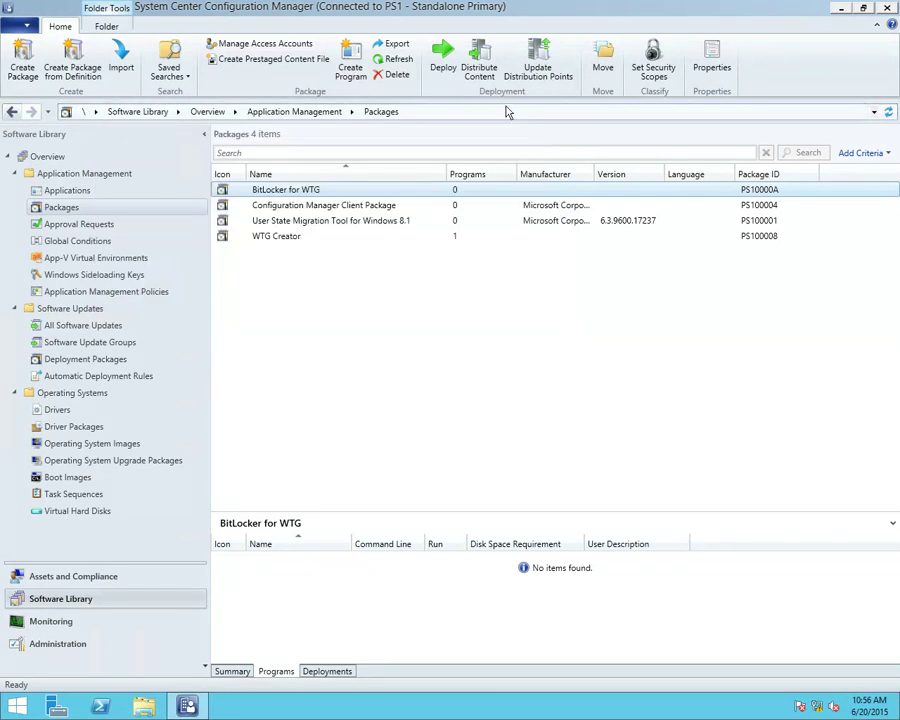
Start closing the remote desktop session that shows the Configuration Manager console
{"action": "mouse_move", "coordinate": [387, 3]}
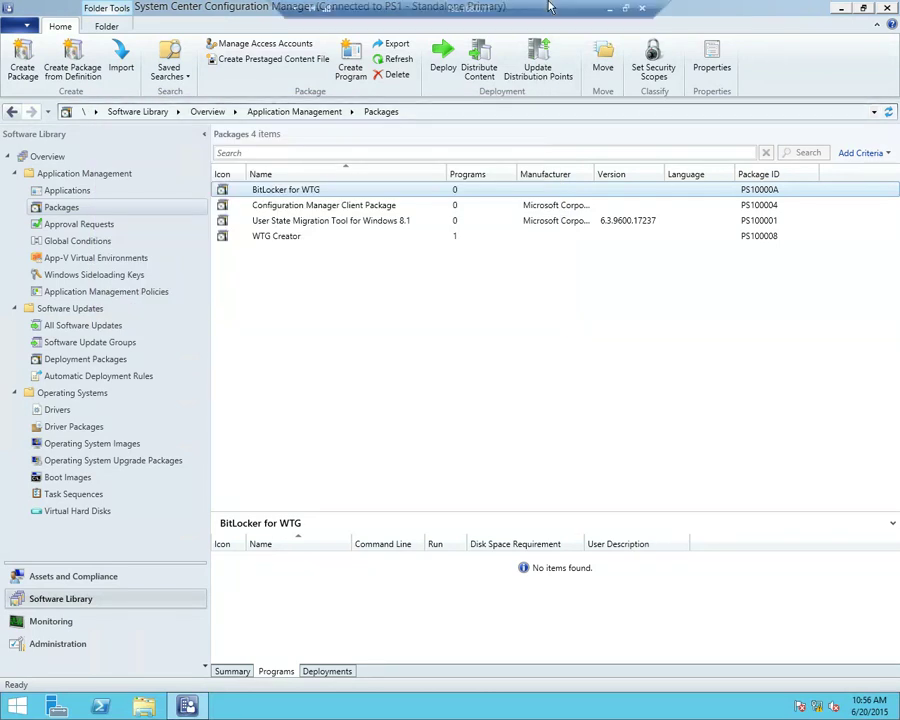
{"action": "left_click", "coordinate": [645, 8]}
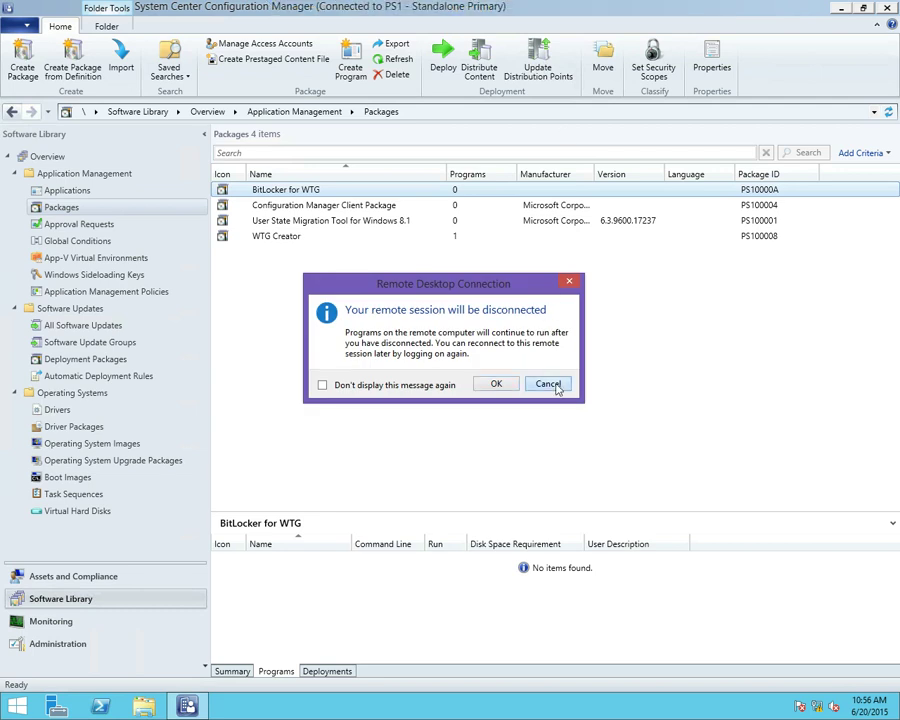